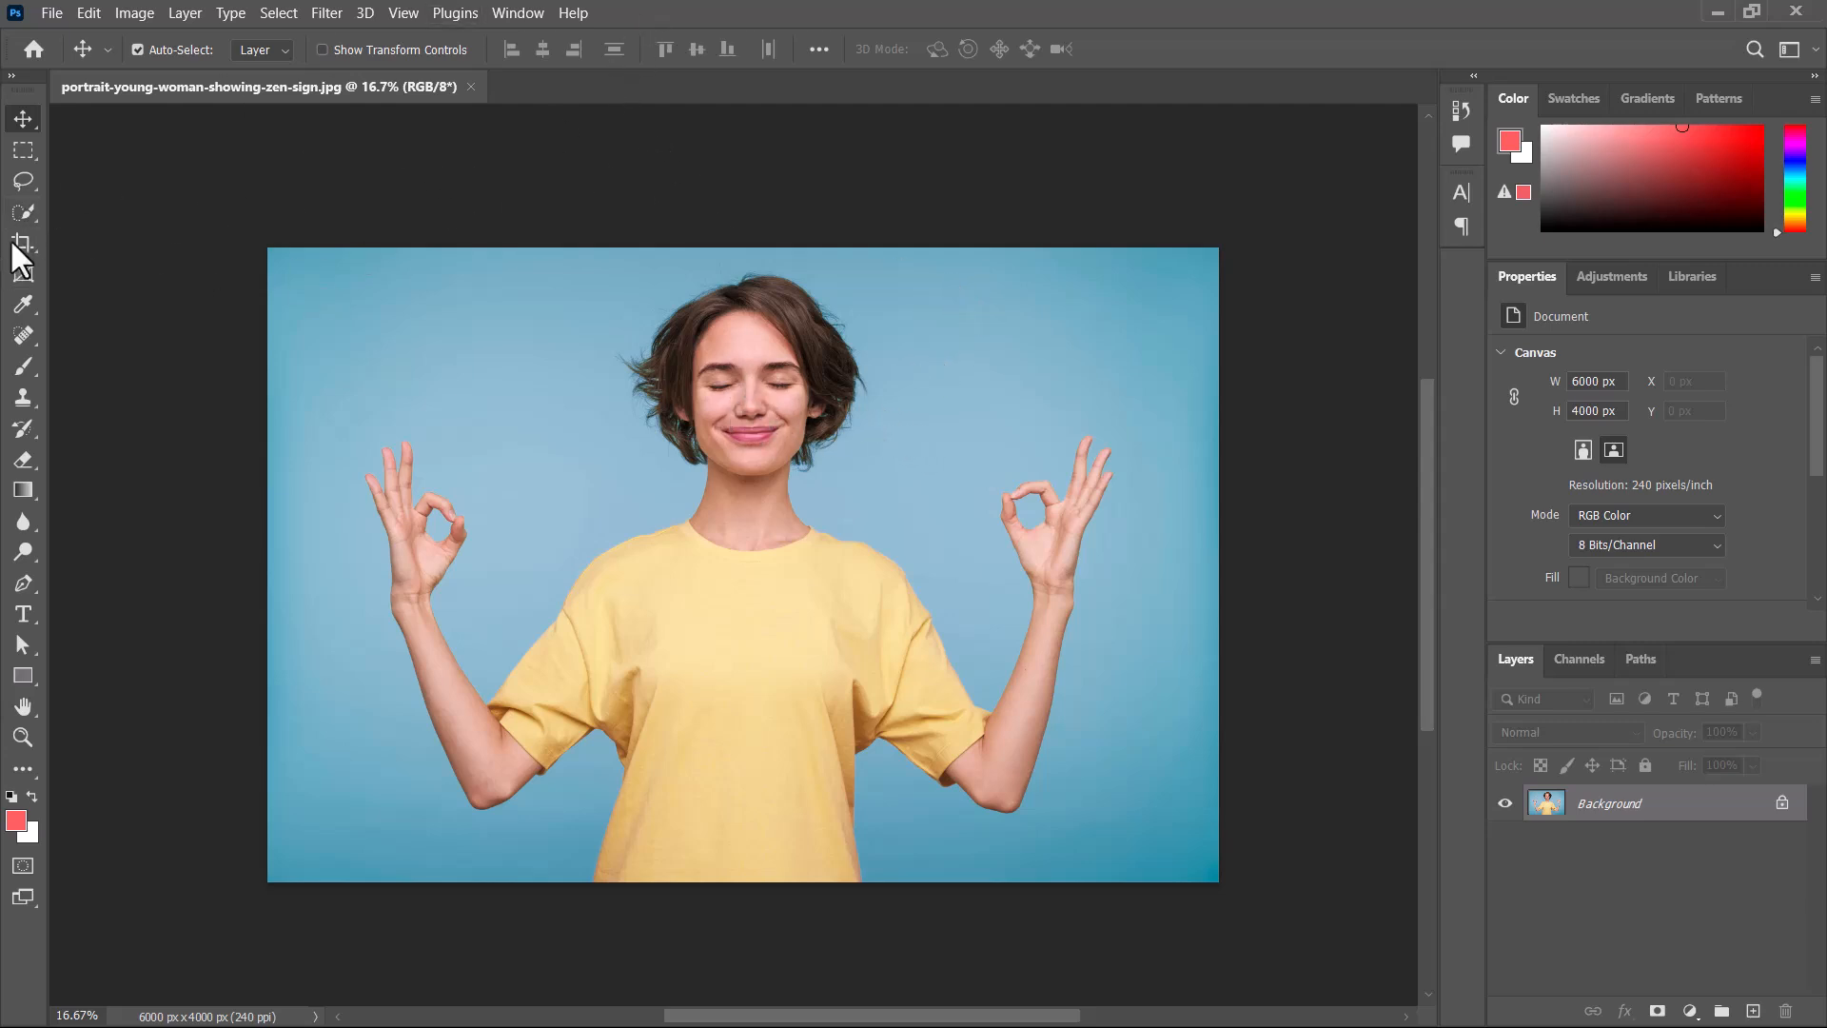
- Select the woman in the photo automatically with the Quick Selection tool's Select Subject
{"action": "left_click", "coordinate": [25, 213]}
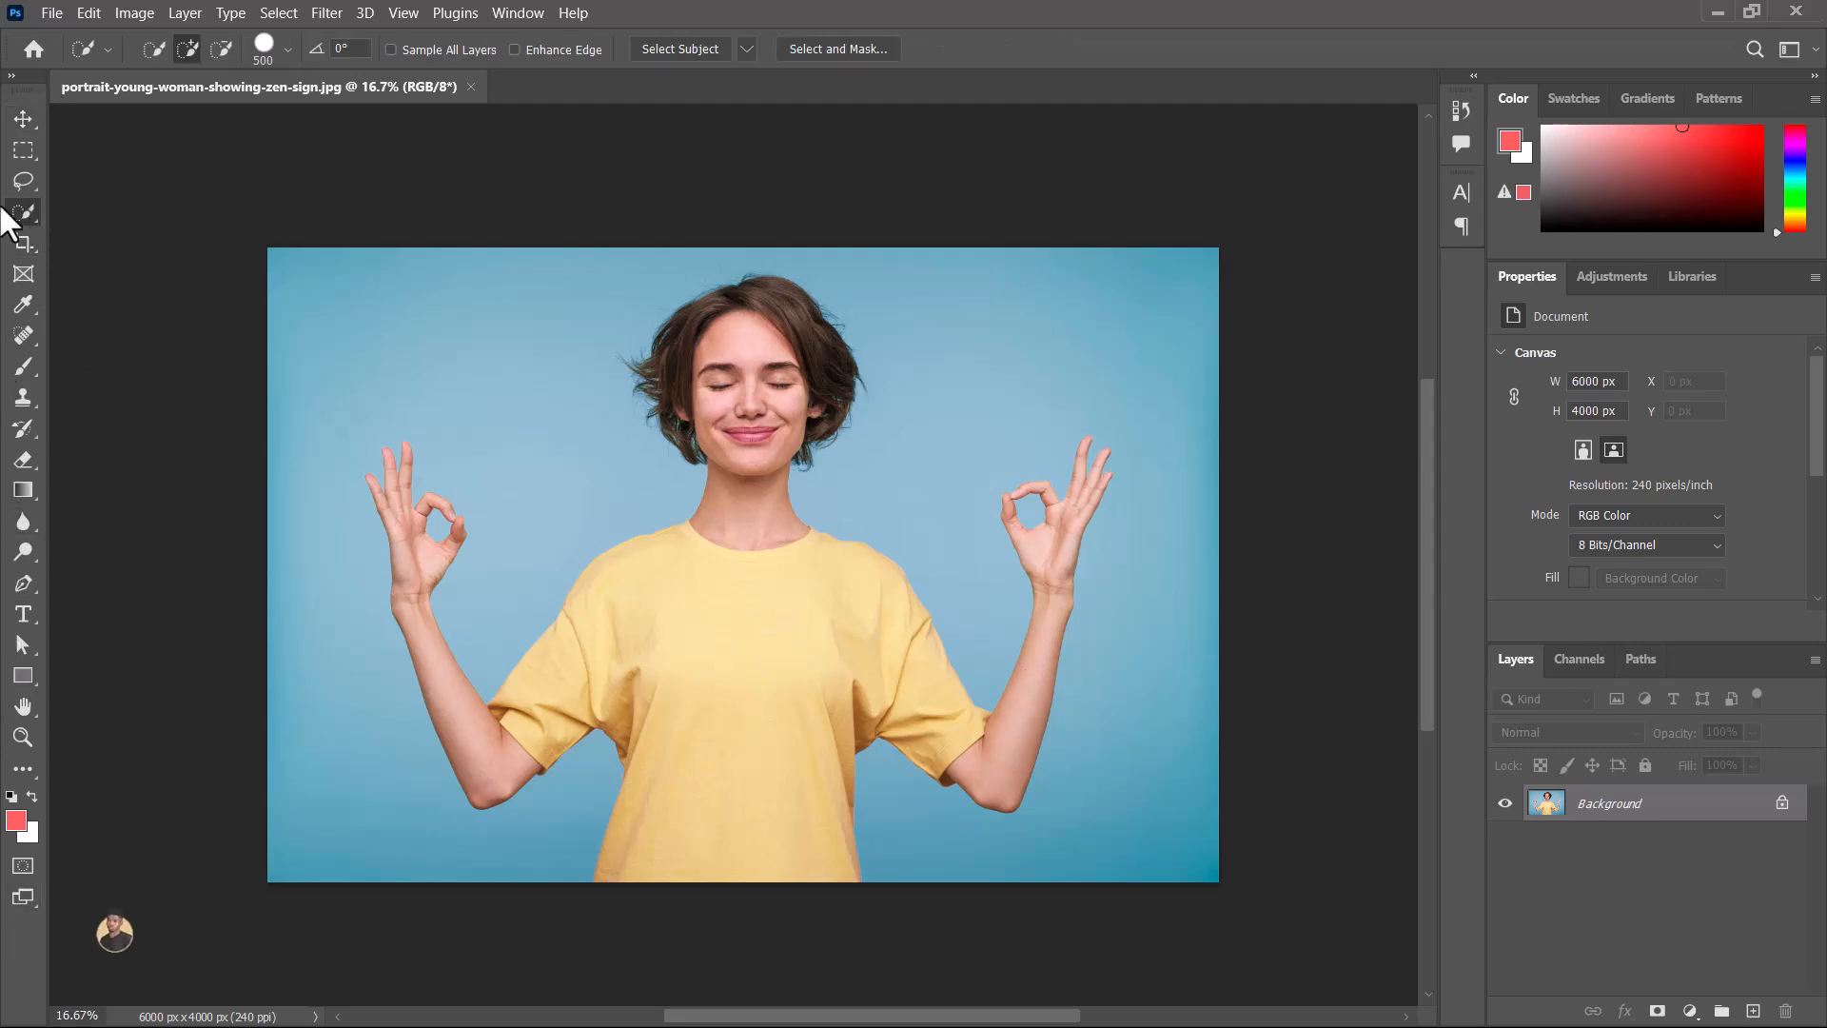
{"action": "left_click", "coordinate": [681, 47]}
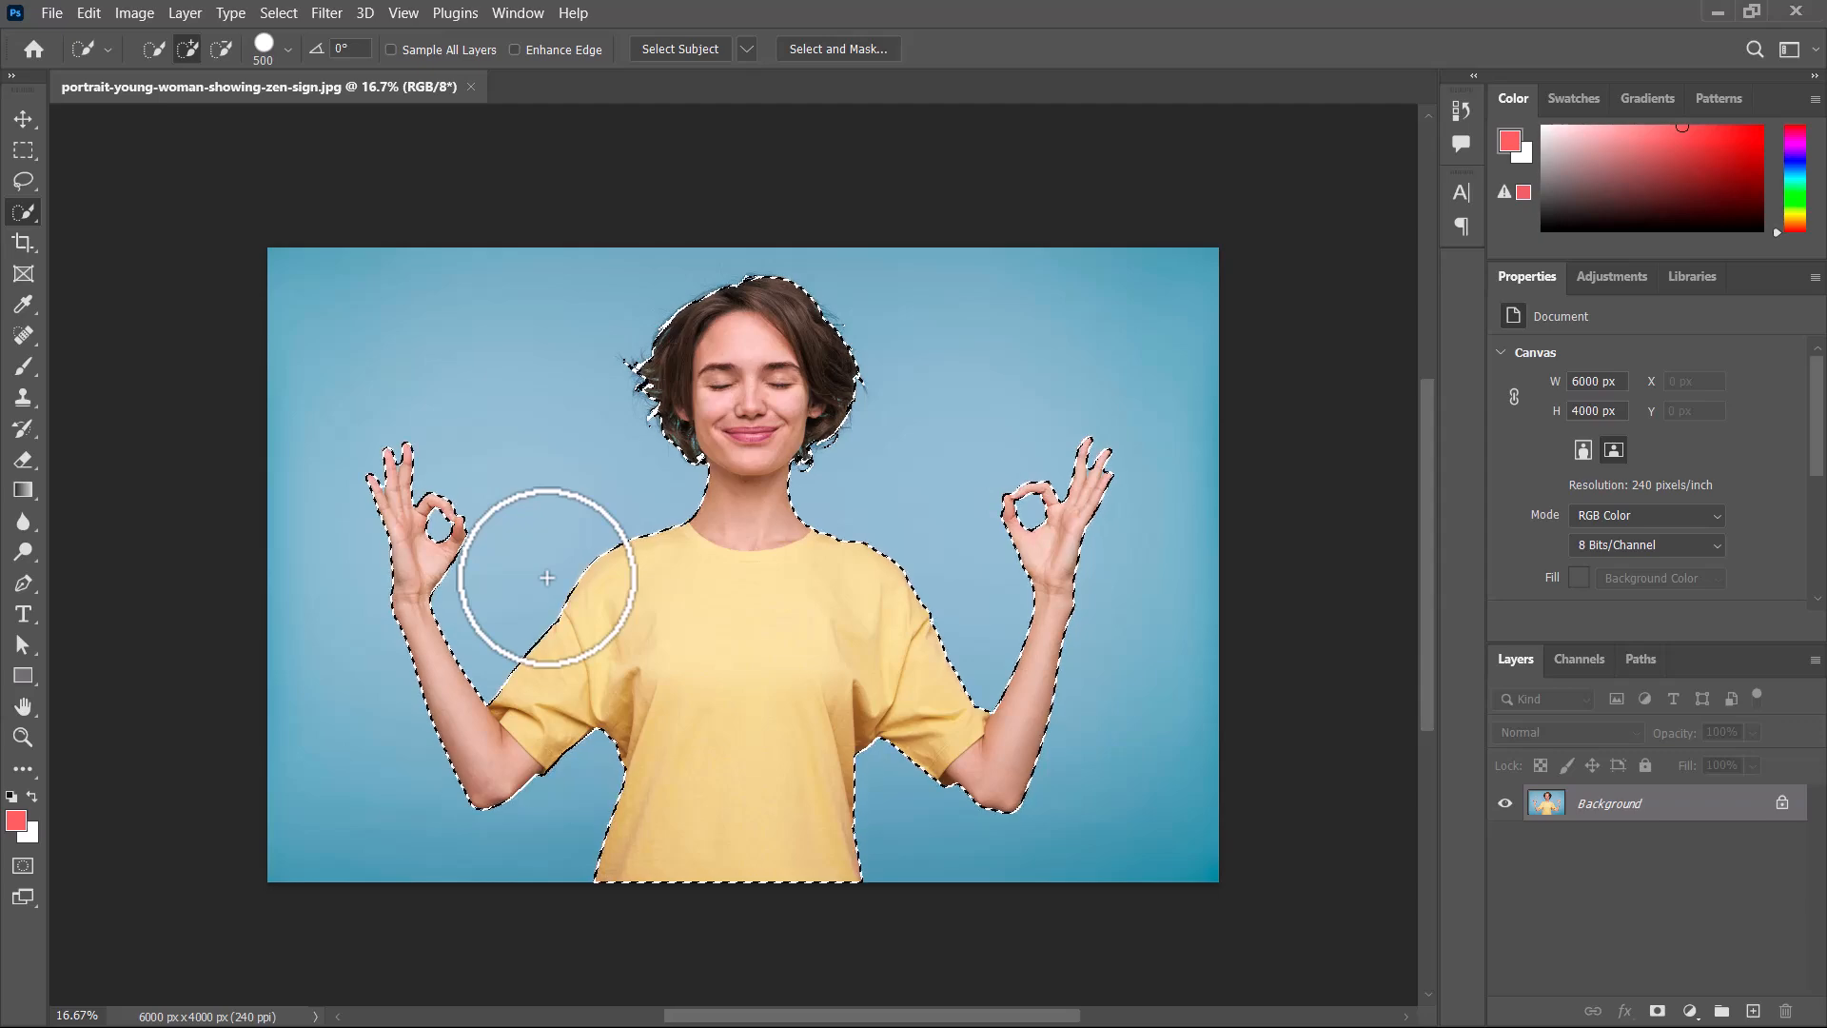
- Refine the selection on the raised fingers of the hand on the photo's right, including the fingertips and the gaps between fingers
{"action": "key", "text": "ctrl+plus"}
{"action": "key", "text": "ctrl+plus"}
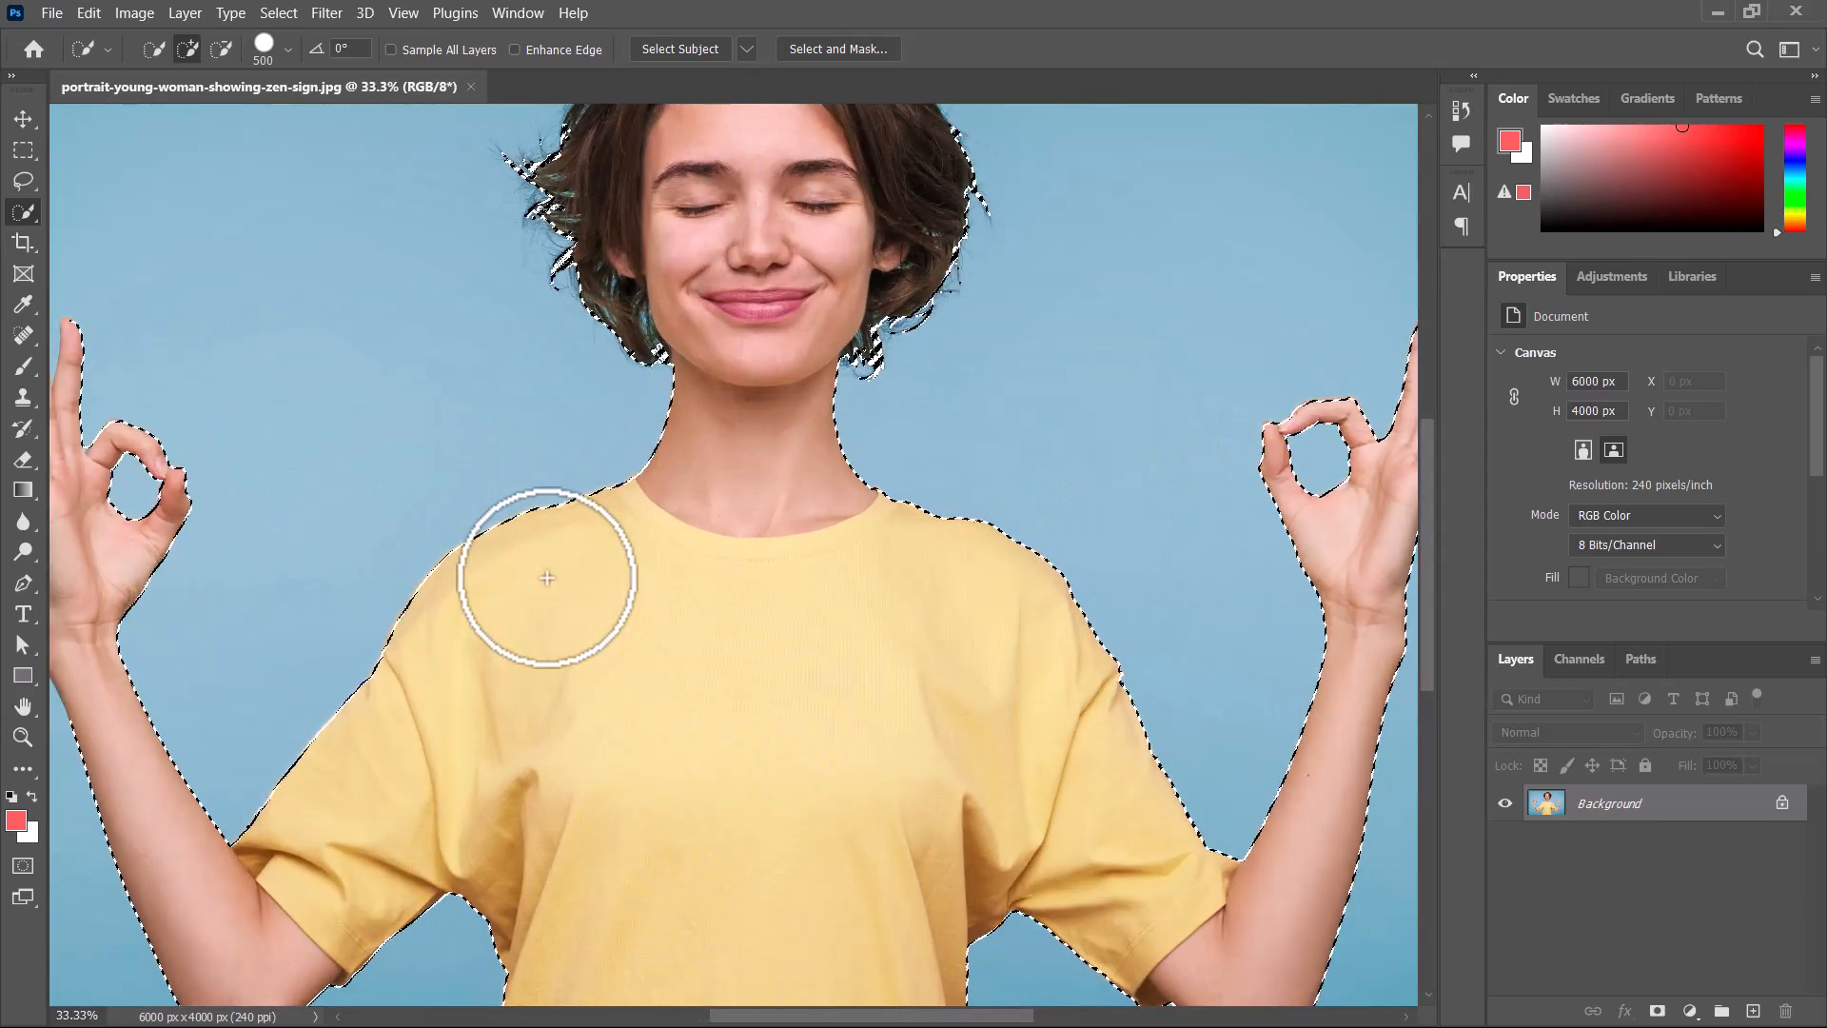
{"action": "left_click_drag", "start_coordinate": [800, 577], "coordinate": [616, 685]}
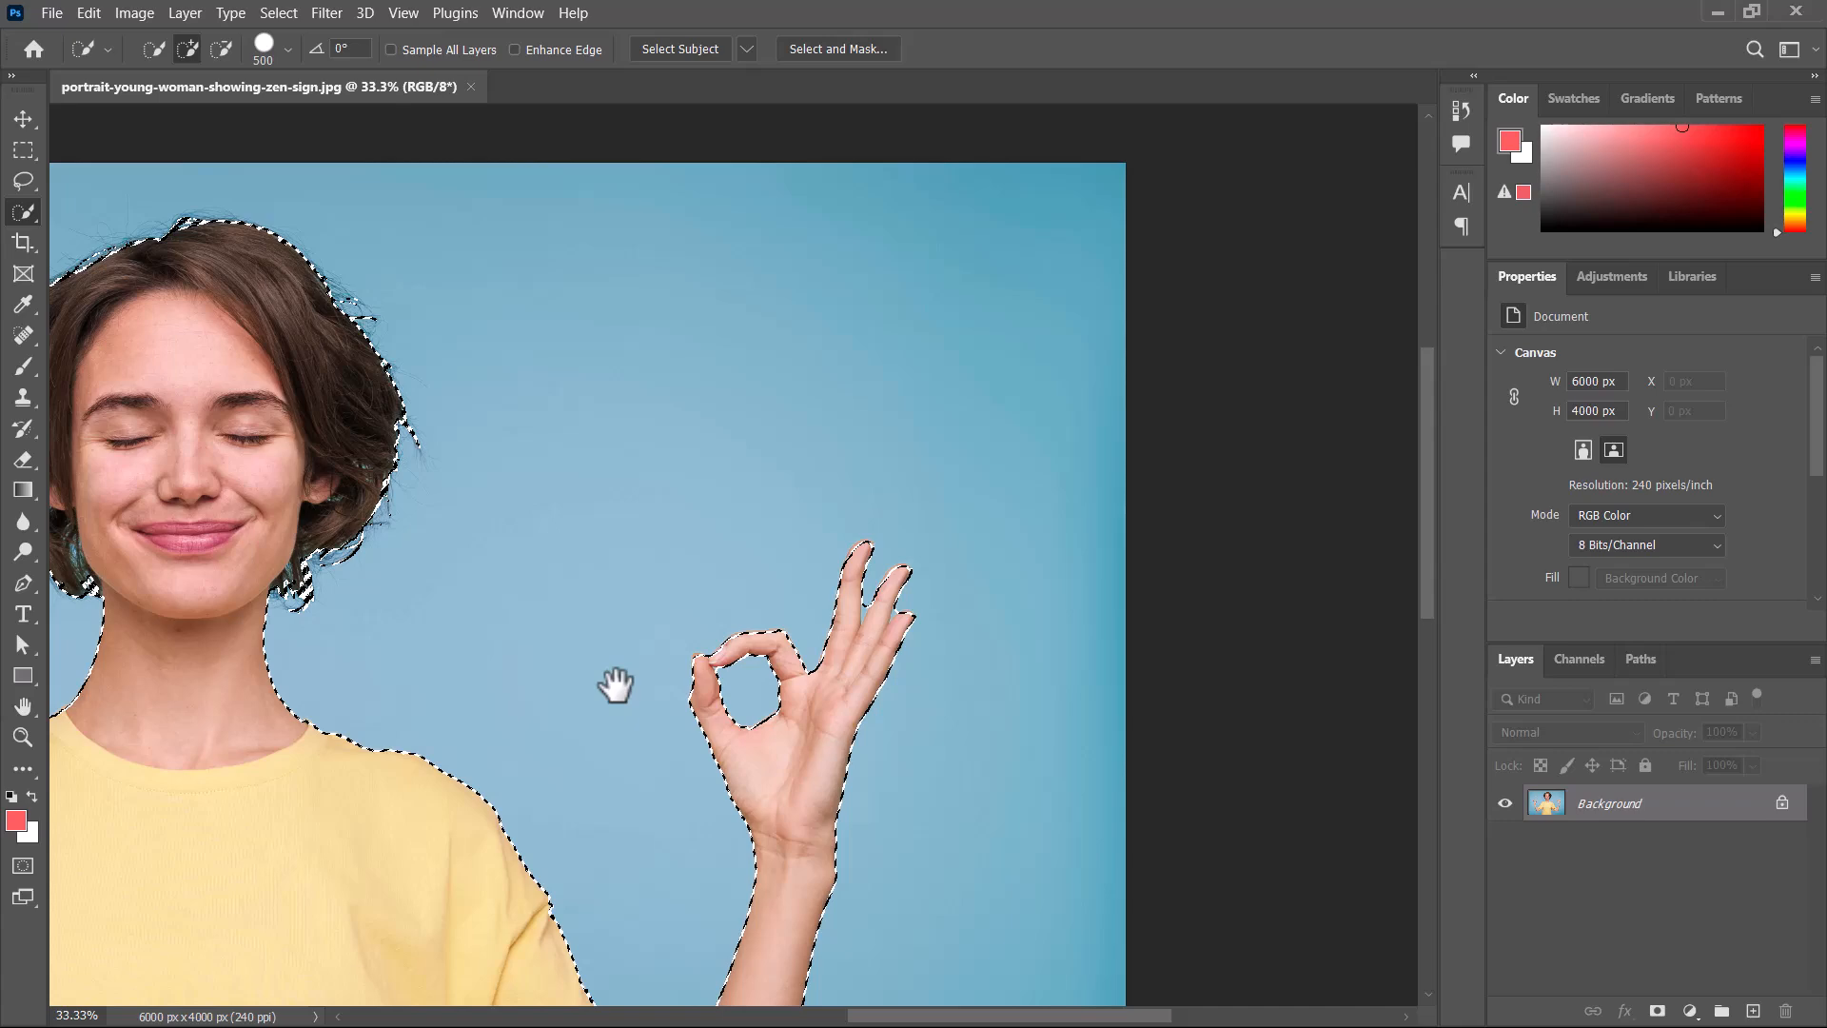
{"action": "key", "text": "ctrl+plus"}
{"action": "key", "text": "ctrl+plus"}
{"action": "key", "text": "ctrl+plus"}
{"action": "key", "text": "ctrl+plus"}
{"action": "key", "text": "ctrl+plus"}
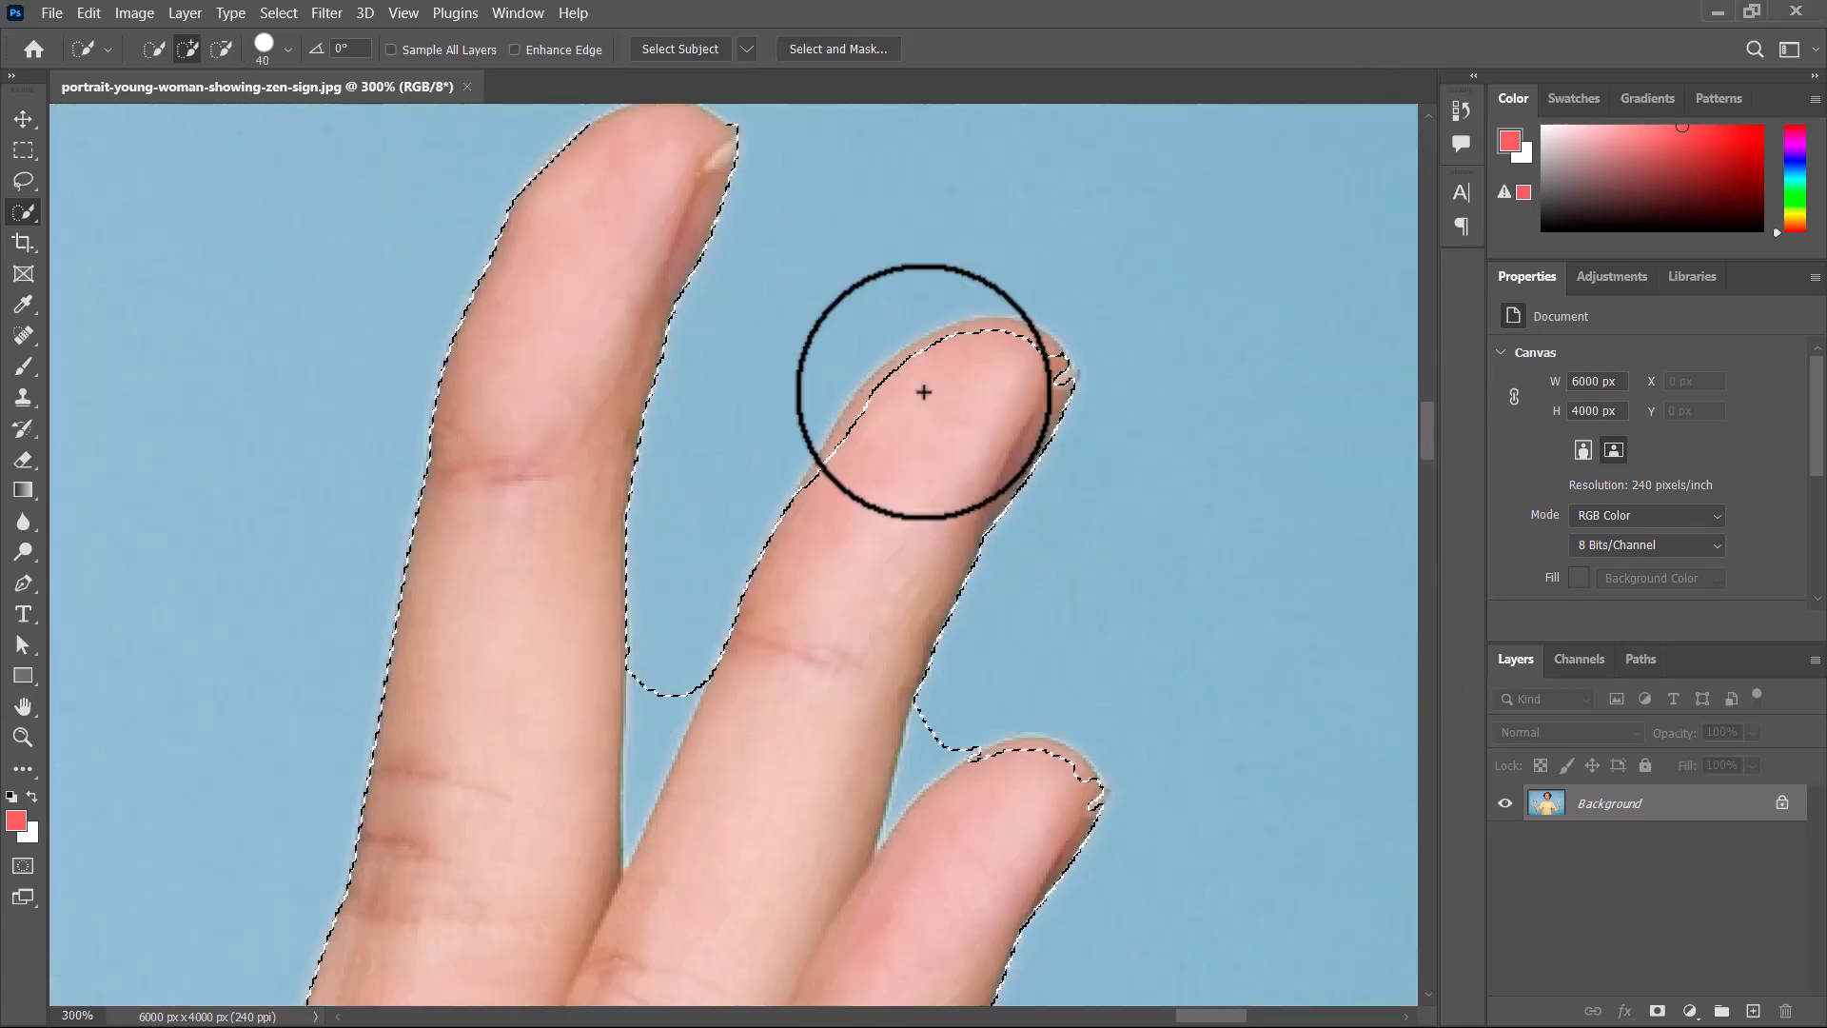
{"action": "left_click_drag", "start_coordinate": [927, 387], "coordinate": [1062, 551]}
{"action": "left_click", "coordinate": [999, 530]}
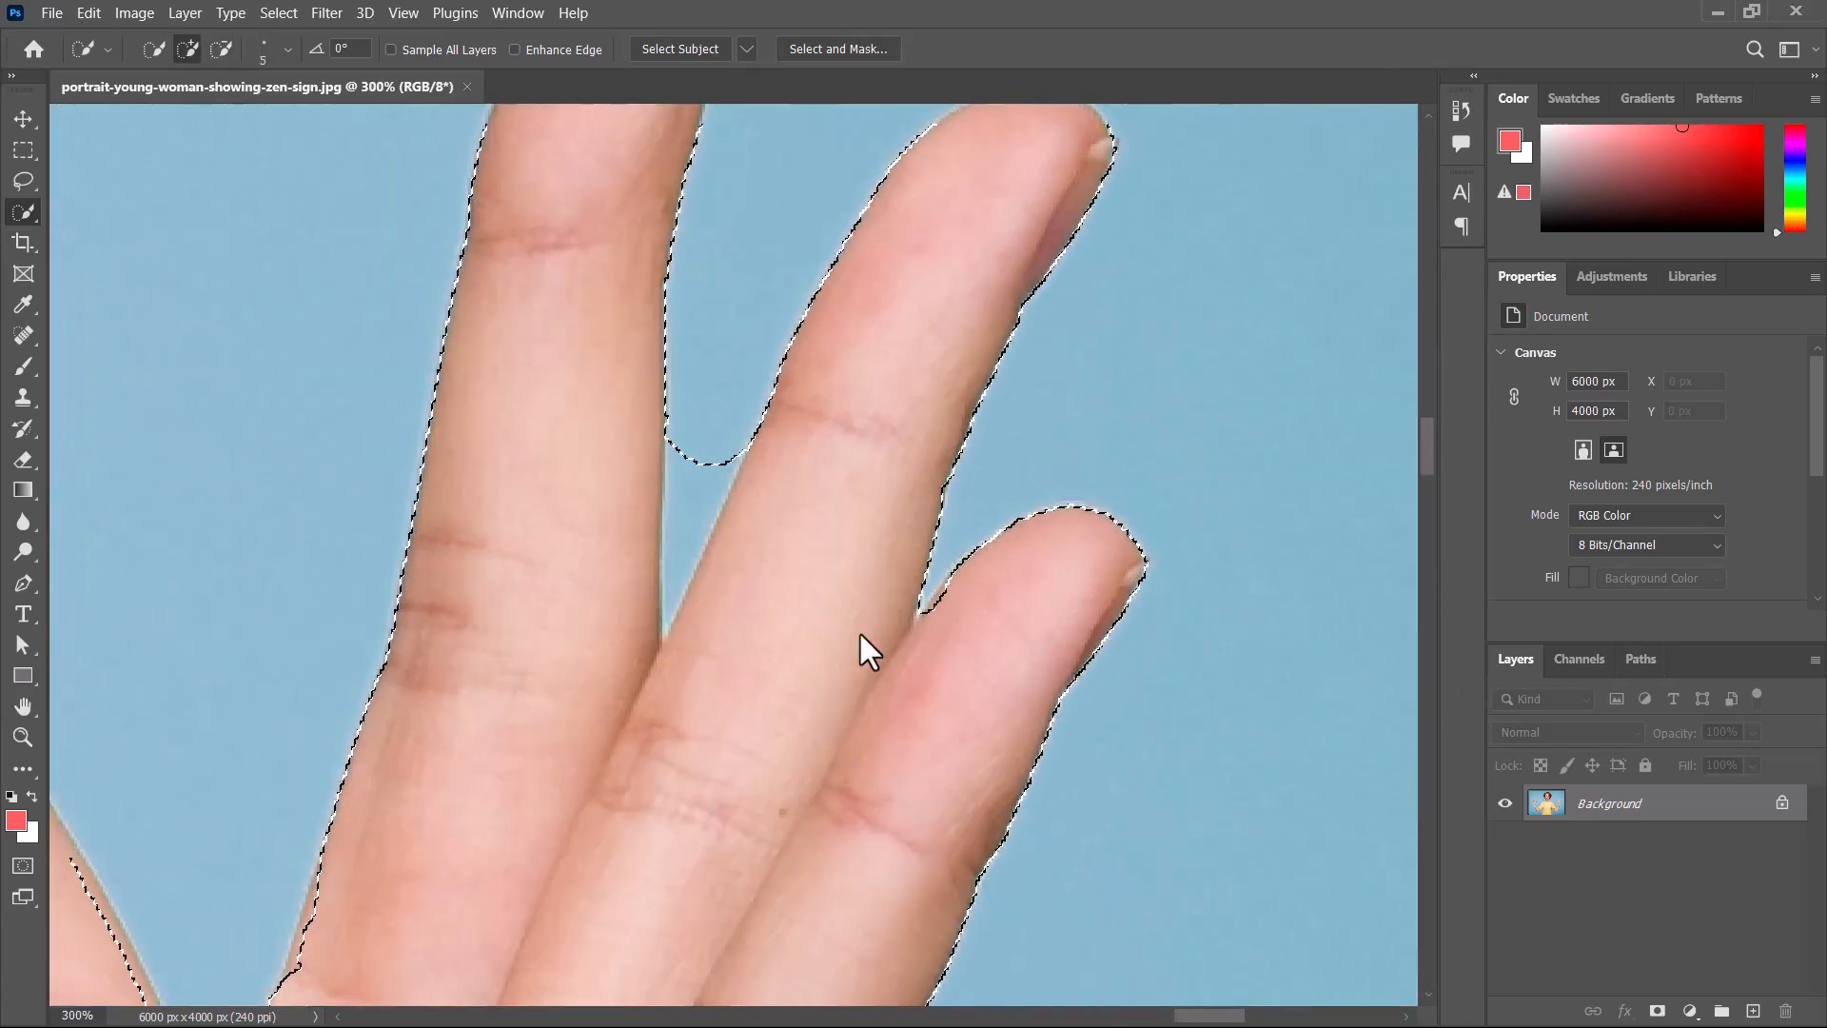
{"action": "left_click_drag", "start_coordinate": [671, 624], "coordinate": [698, 448]}
{"action": "left_click_drag", "start_coordinate": [517, 825], "coordinate": [828, 433]}
- Refine the selection around the circle formed by thumb and index finger, adjusting the Quick Selection brush size as needed
{"action": "key", "text": "]"}
{"action": "key", "text": "]"}
{"action": "key", "text": "]"}
{"action": "key", "text": "]"}
{"action": "key", "text": "]"}
{"action": "key", "text": "]"}
{"action": "key", "text": "]"}
{"action": "key", "text": "]"}
{"action": "key", "text": "]"}
{"action": "key", "text": "]"}
{"action": "key", "text": "["}
{"action": "key", "text": "["}
{"action": "key", "text": "["}
{"action": "key", "text": "["}
{"action": "key", "text": "["}
{"action": "key", "text": "["}
{"action": "key", "text": "["}
{"action": "key", "text": "["}
{"action": "key", "text": "["}
{"action": "left_click_drag", "start_coordinate": [412, 620], "coordinate": [1332, 328]}
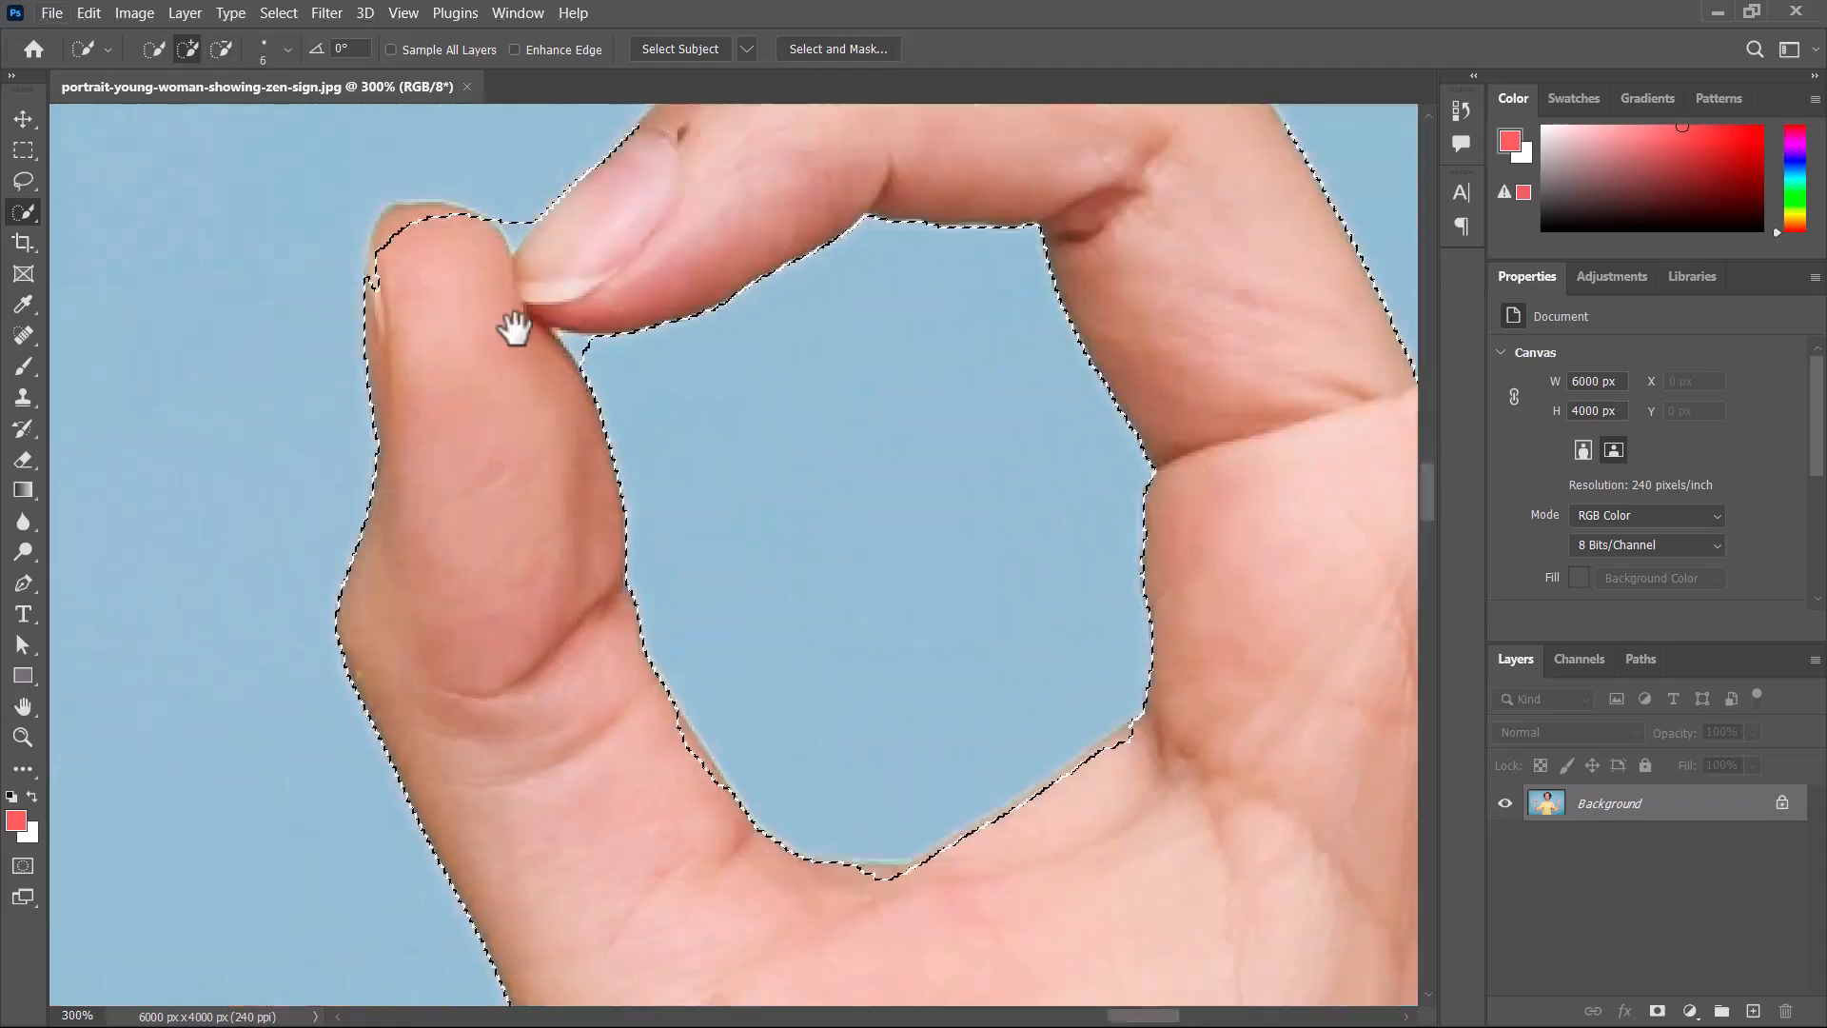
{"action": "left_click_drag", "start_coordinate": [447, 276], "coordinate": [407, 228]}
{"action": "key", "text": "]"}
{"action": "key", "text": "]"}
{"action": "key", "text": "]"}
{"action": "key", "text": "]"}
{"action": "key", "text": "]"}
{"action": "key", "text": "]"}
{"action": "key", "text": "]"}
{"action": "key", "text": "]"}
{"action": "key", "text": "]"}
{"action": "key", "text": "]"}
{"action": "key", "text": "]"}
{"action": "key", "text": "]"}
{"action": "key", "text": "]"}
{"action": "key", "text": "]"}
{"action": "key", "text": "]"}
{"action": "key", "text": "]"}
{"action": "key", "text": "]"}
{"action": "key", "text": "]"}
{"action": "key", "text": "]"}
{"action": "key", "text": "]"}
{"action": "key", "text": "]"}
{"action": "key", "text": "]"}
{"action": "key", "text": "]"}
{"action": "key", "text": "]"}
{"action": "key", "text": "["}
{"action": "key", "text": "["}
{"action": "key", "text": "["}
{"action": "key", "text": "["}
{"action": "key", "text": "["}
{"action": "left_click_drag", "start_coordinate": [1392, 285], "coordinate": [921, 588]}
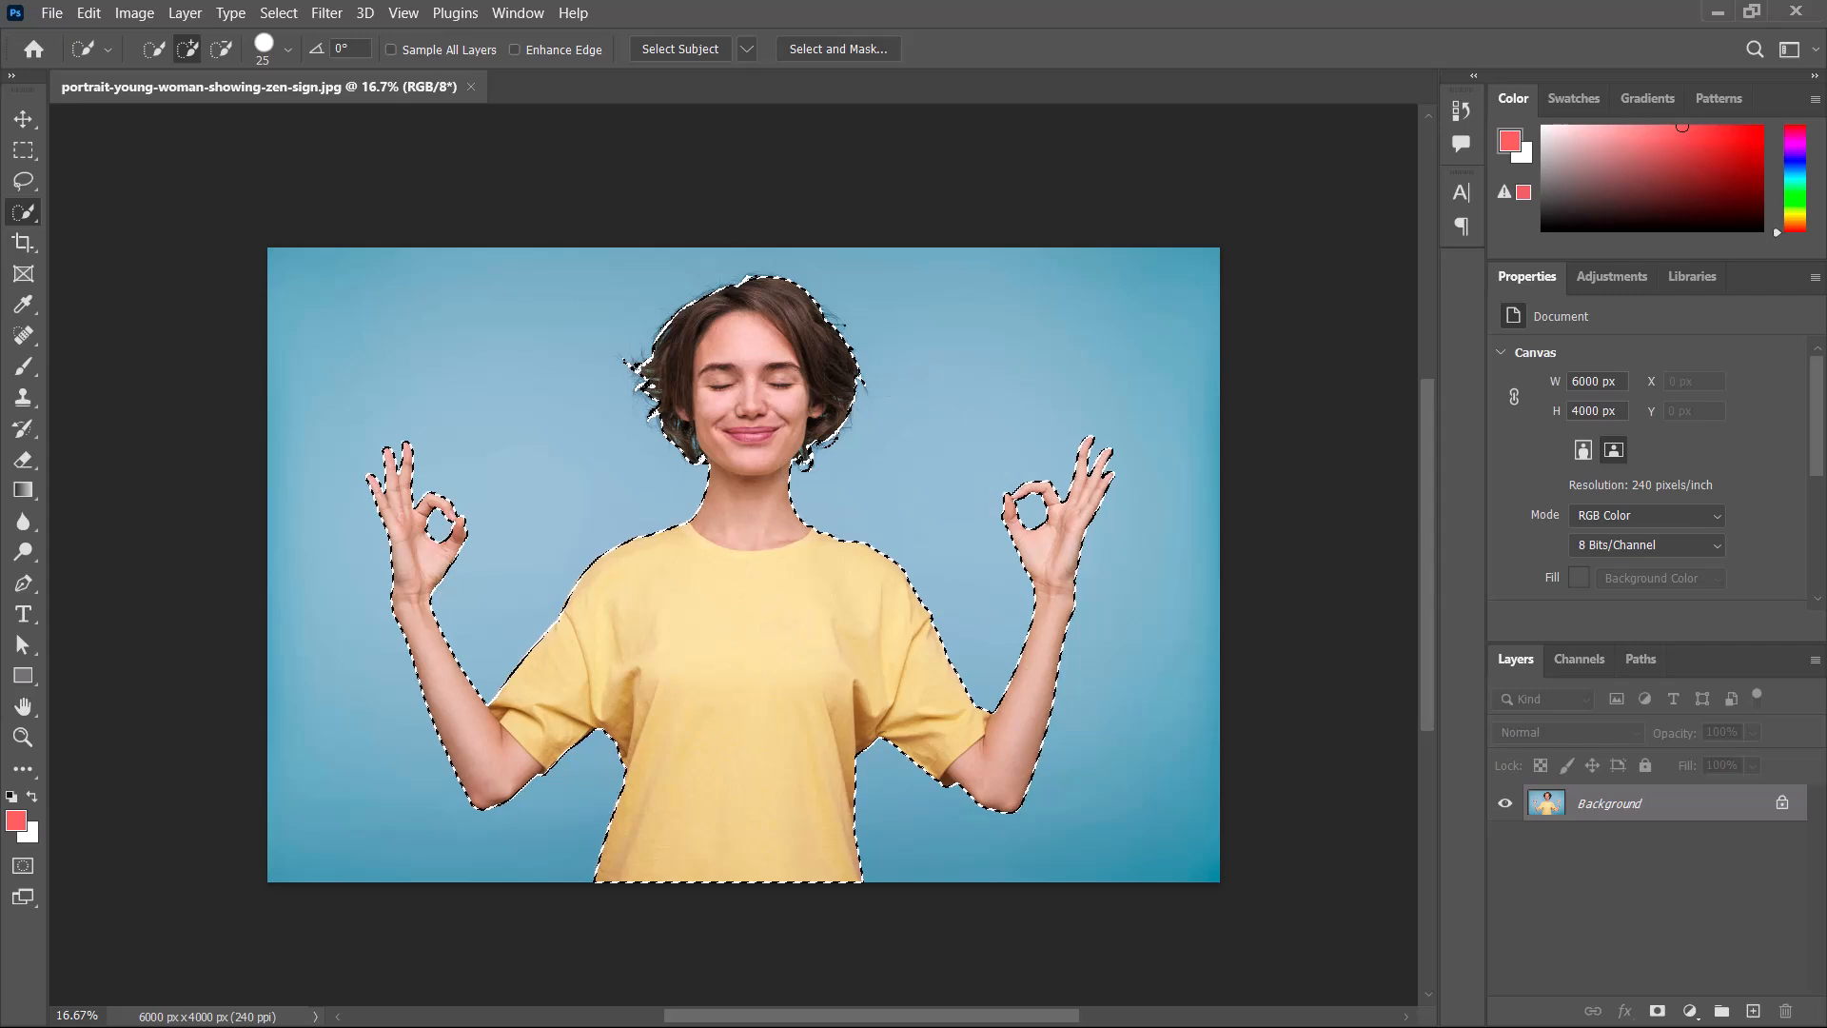
- Open Select and Mask and brush the lower hair edges beside the neck with a 90 px Refine Edge brush
{"action": "left_click", "coordinate": [844, 50]}
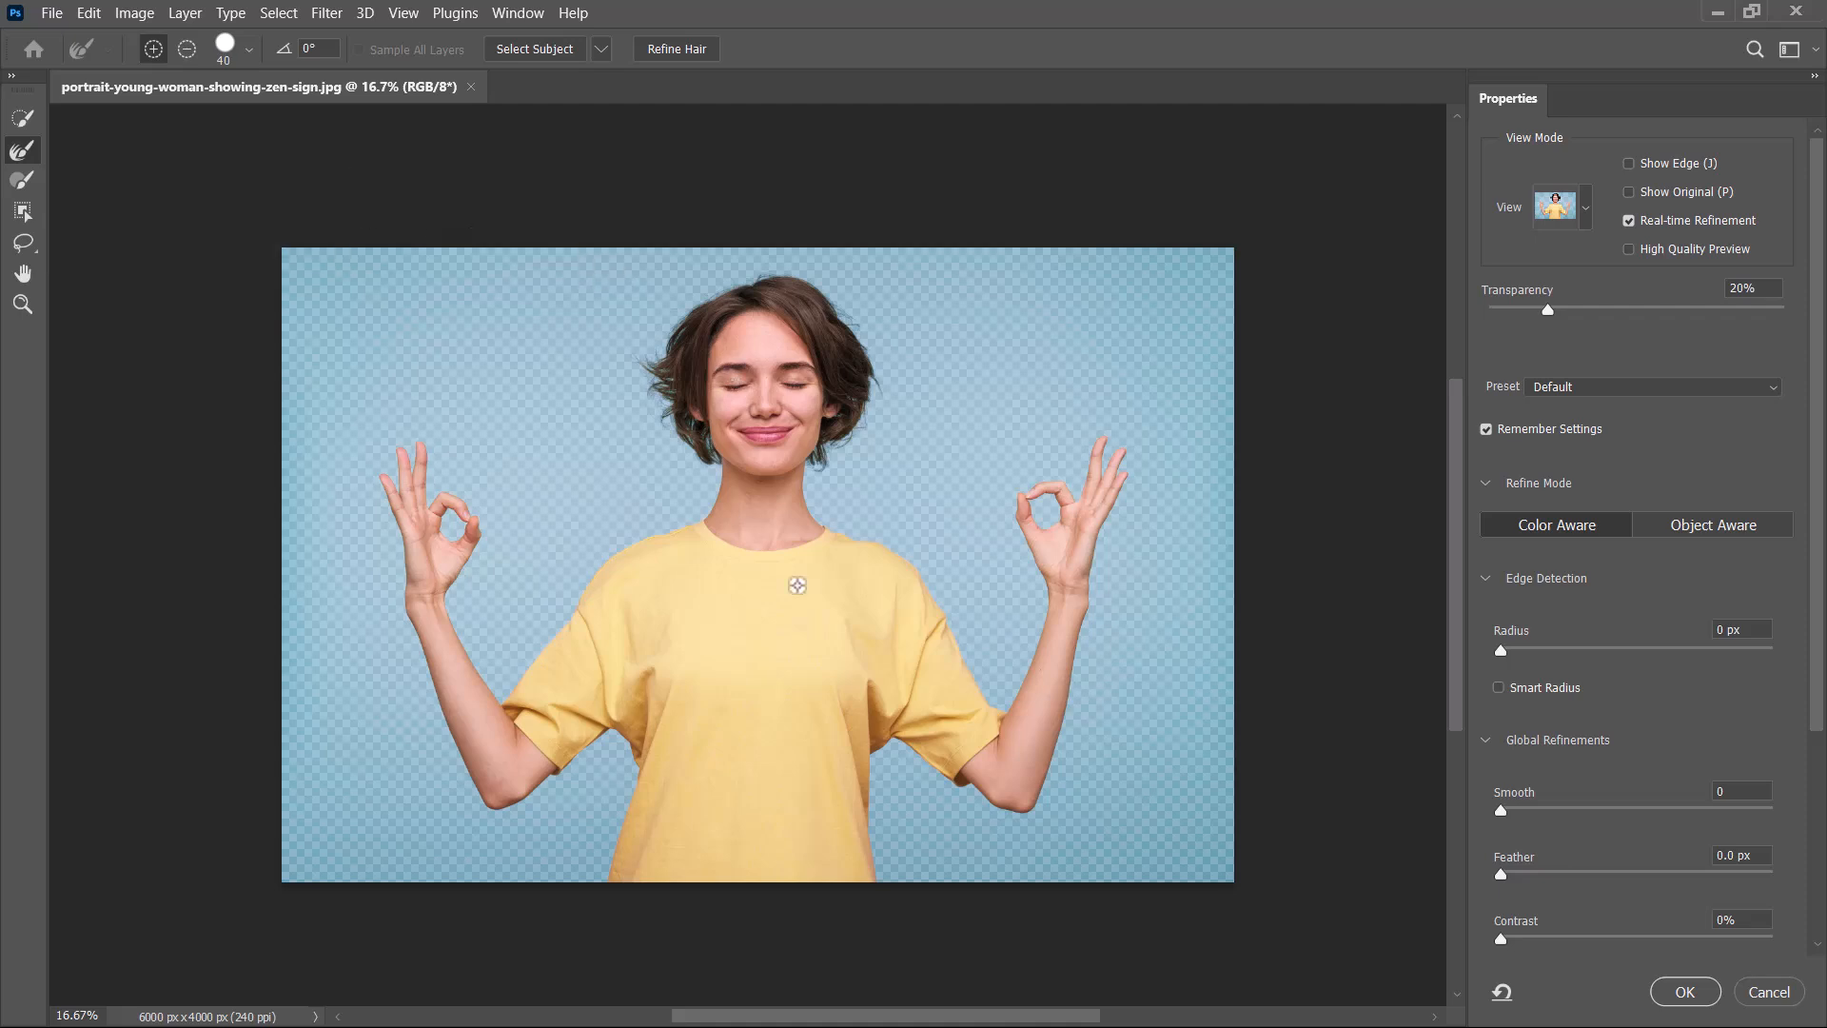
{"action": "key", "text": "bracketright"}
{"action": "key", "text": "bracketright"}
{"action": "key", "text": "bracketright"}
{"action": "key", "text": "bracketright"}
{"action": "key", "text": "bracketright"}
{"action": "mouse_move", "coordinate": [824, 446]}
{"action": "left_mouse_down"}
{"action": "mouse_move", "coordinate": [873, 400]}
{"action": "mouse_move", "coordinate": [864, 350]}
{"action": "mouse_move", "coordinate": [838, 302]}
{"action": "mouse_move", "coordinate": [787, 277]}
{"action": "mouse_move", "coordinate": [717, 294]}
{"action": "mouse_move", "coordinate": [665, 345]}
{"action": "mouse_move", "coordinate": [671, 318]}
{"action": "mouse_move", "coordinate": [665, 412]}
{"action": "mouse_move", "coordinate": [722, 461]}
{"action": "mouse_move", "coordinate": [703, 445]}
{"action": "left_mouse_up"}
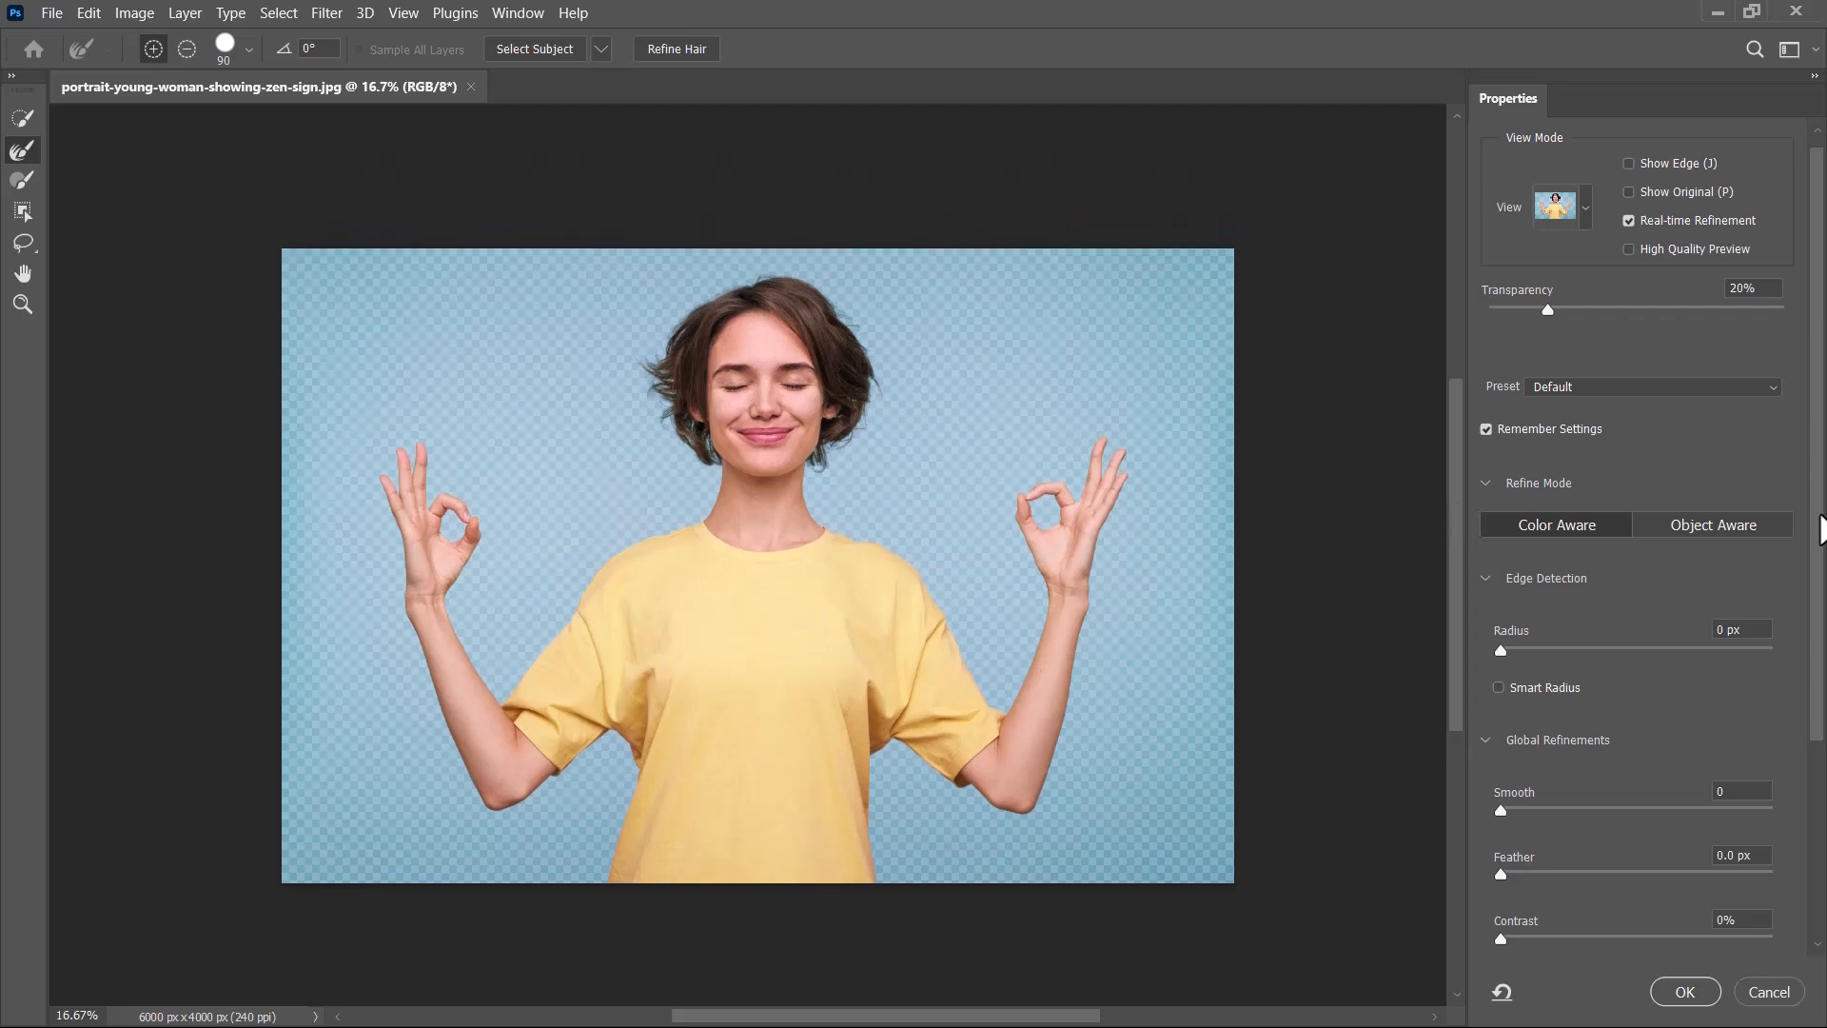
- Output the refined selection as a new layer with a layer mask
{"action": "left_click_drag", "start_coordinate": [1820, 528], "coordinate": [1813, 761]}
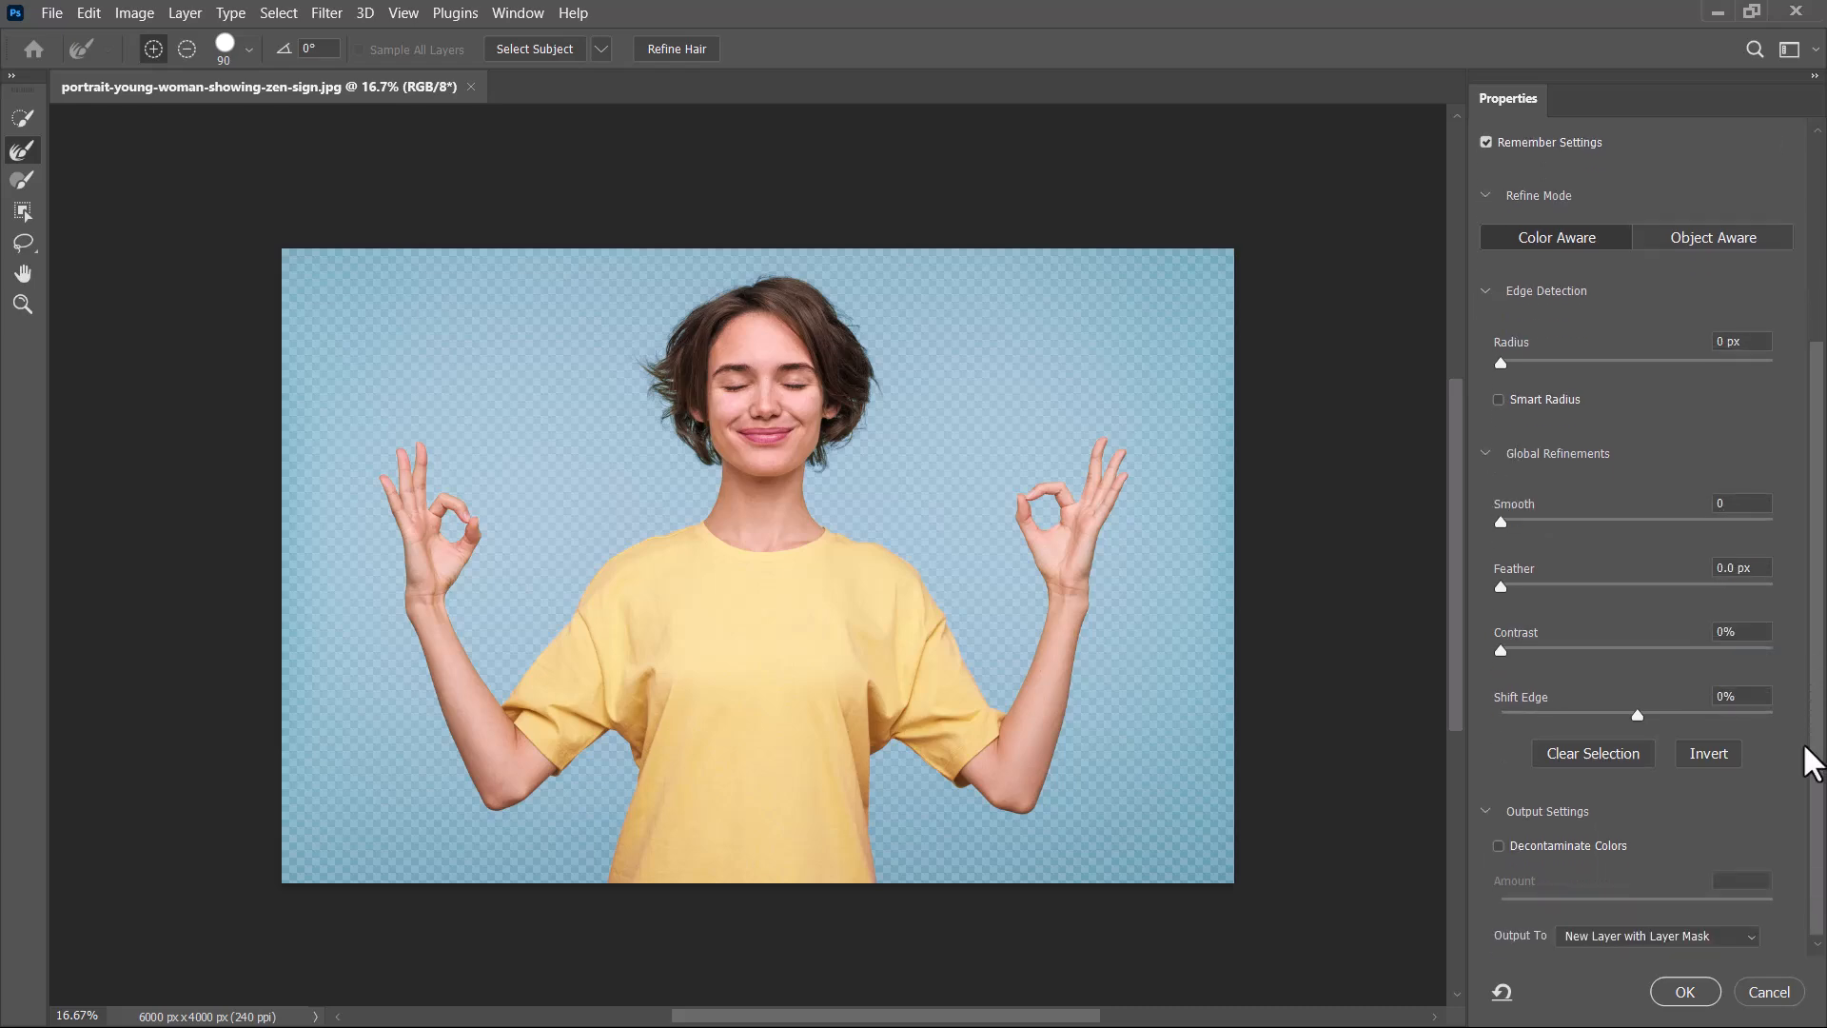
{"action": "scroll", "coordinate": [1808, 619], "scroll_direction": "up", "scroll_amount": 1}
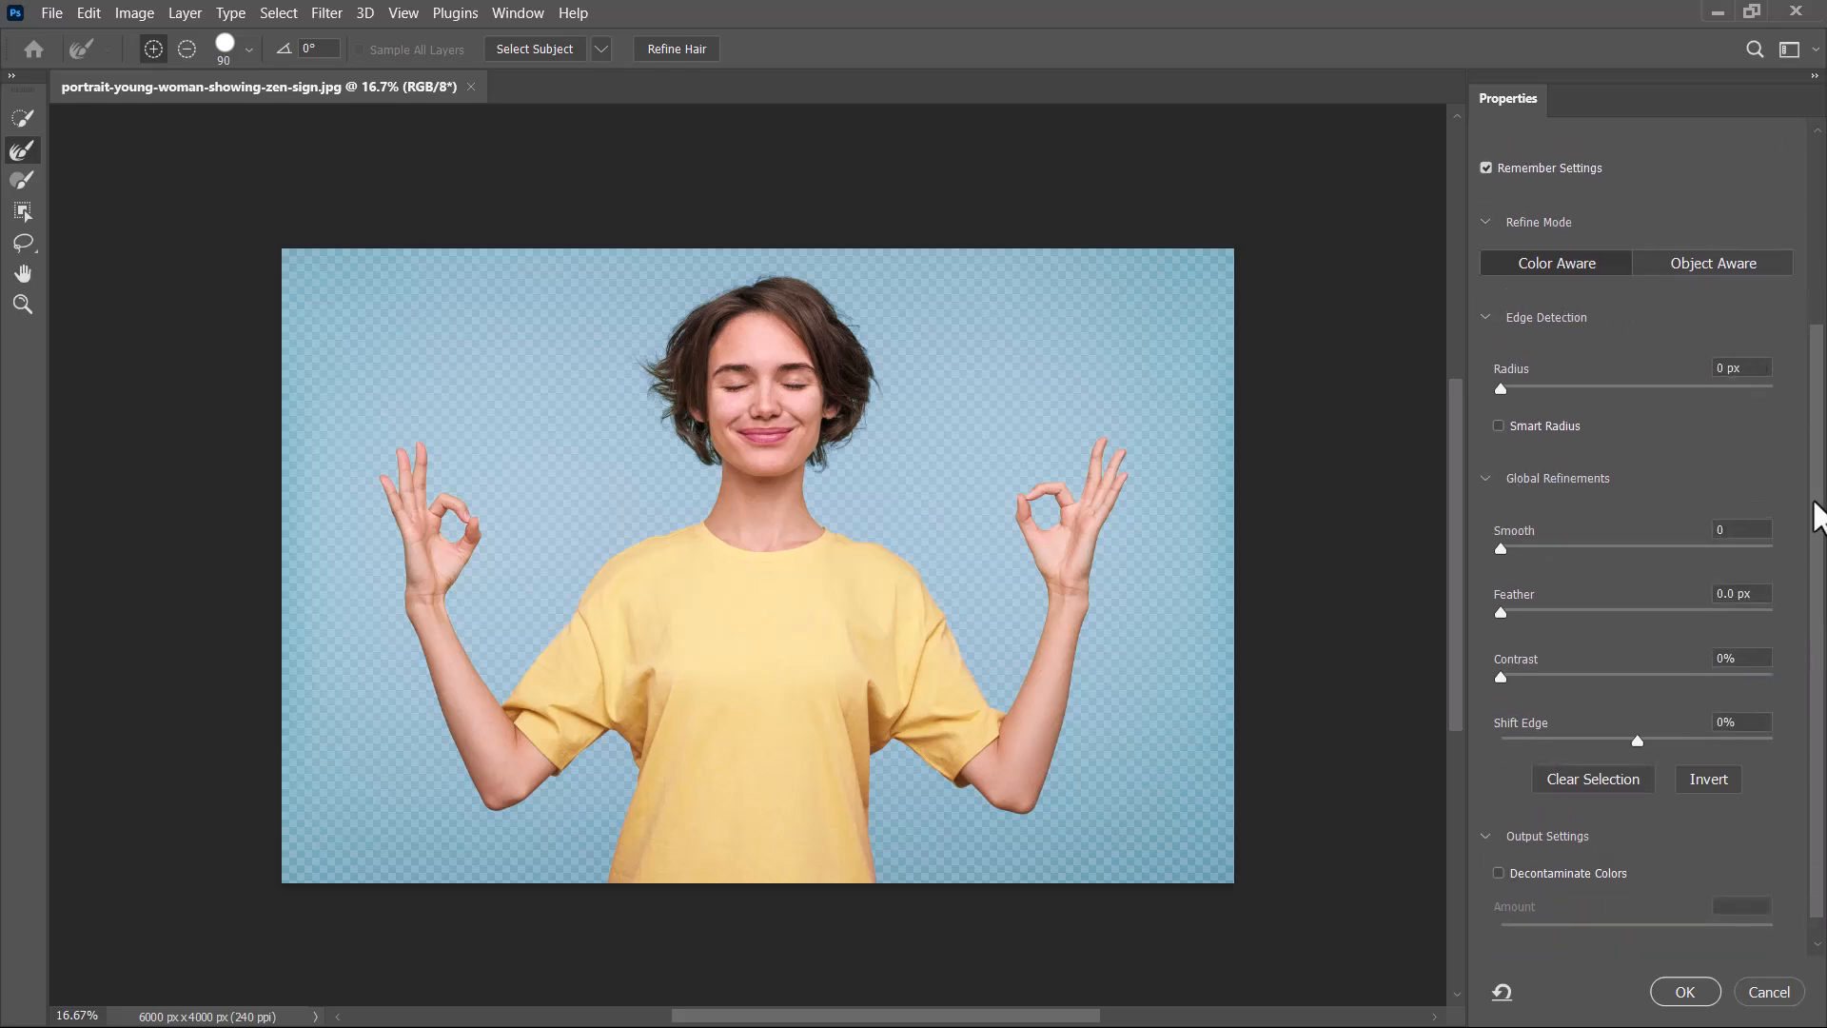
{"action": "left_click_drag", "start_coordinate": [1814, 501], "coordinate": [1821, 712]}
{"action": "left_click", "coordinate": [1684, 992]}
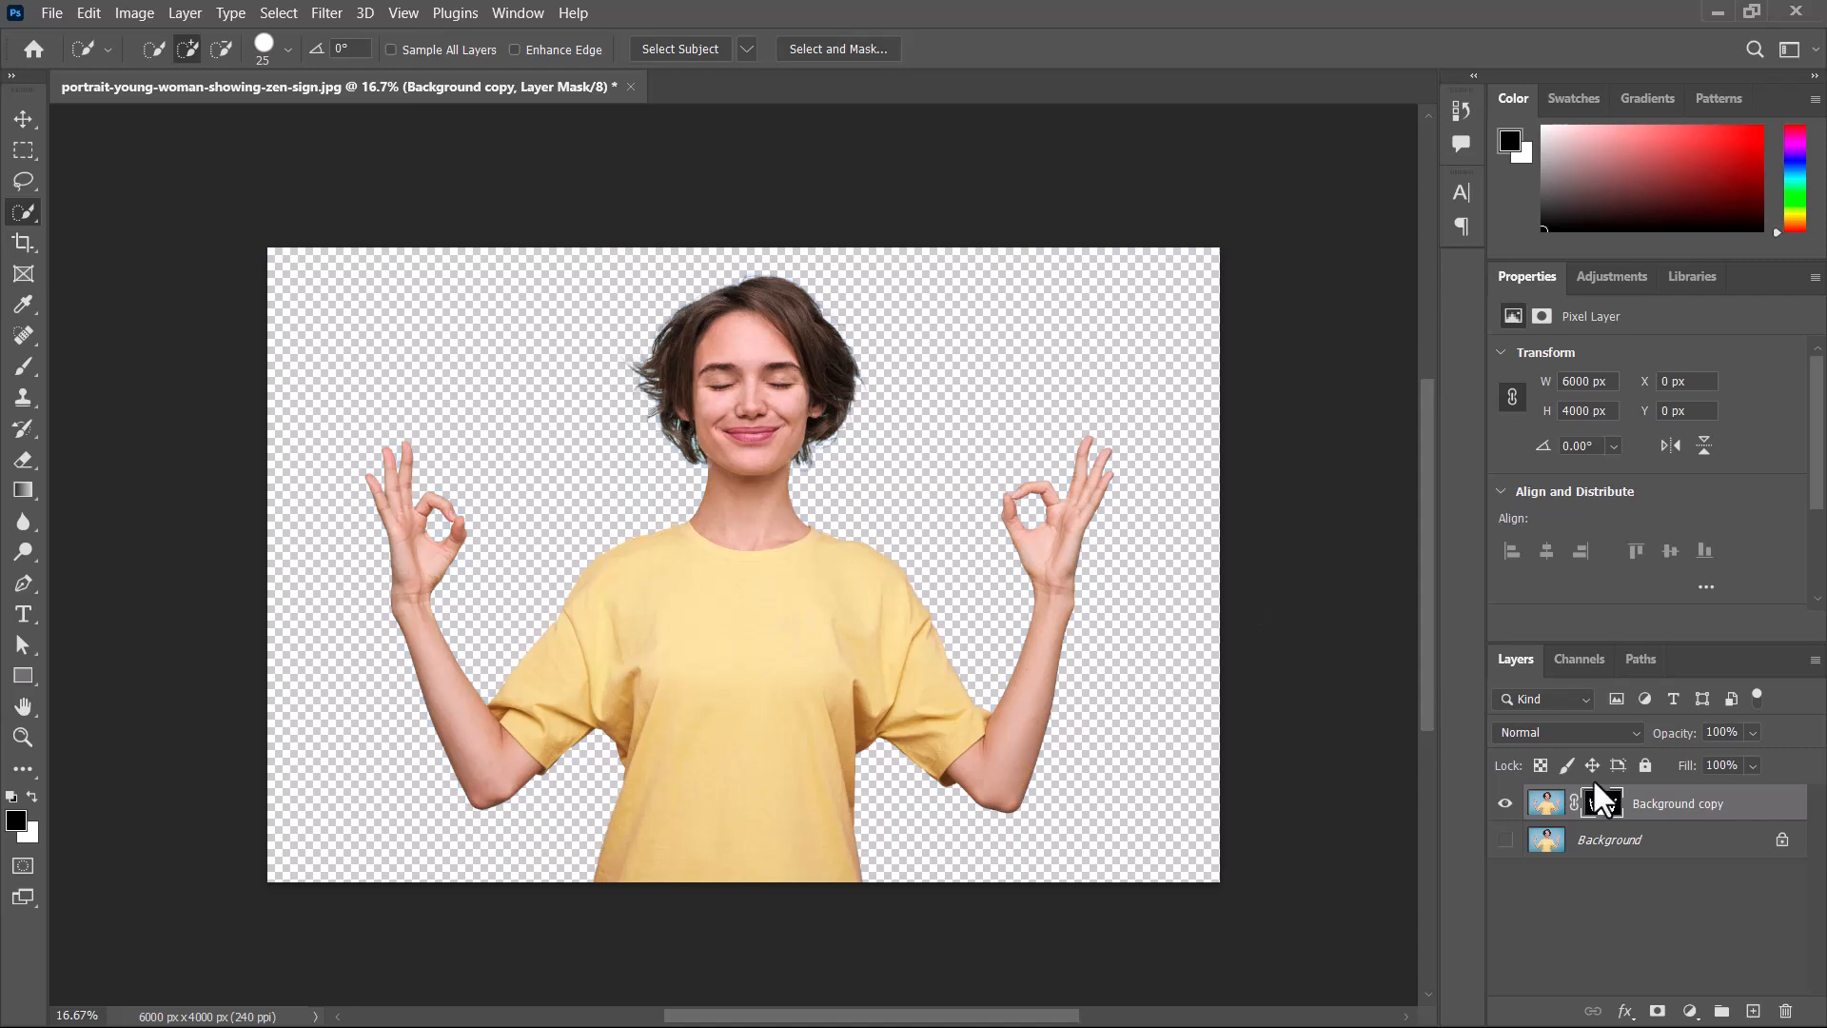
- Scale the masked woman layer to about 75% and reposition her near the horizontal centre of the canvas
{"action": "left_click", "coordinate": [19, 120]}
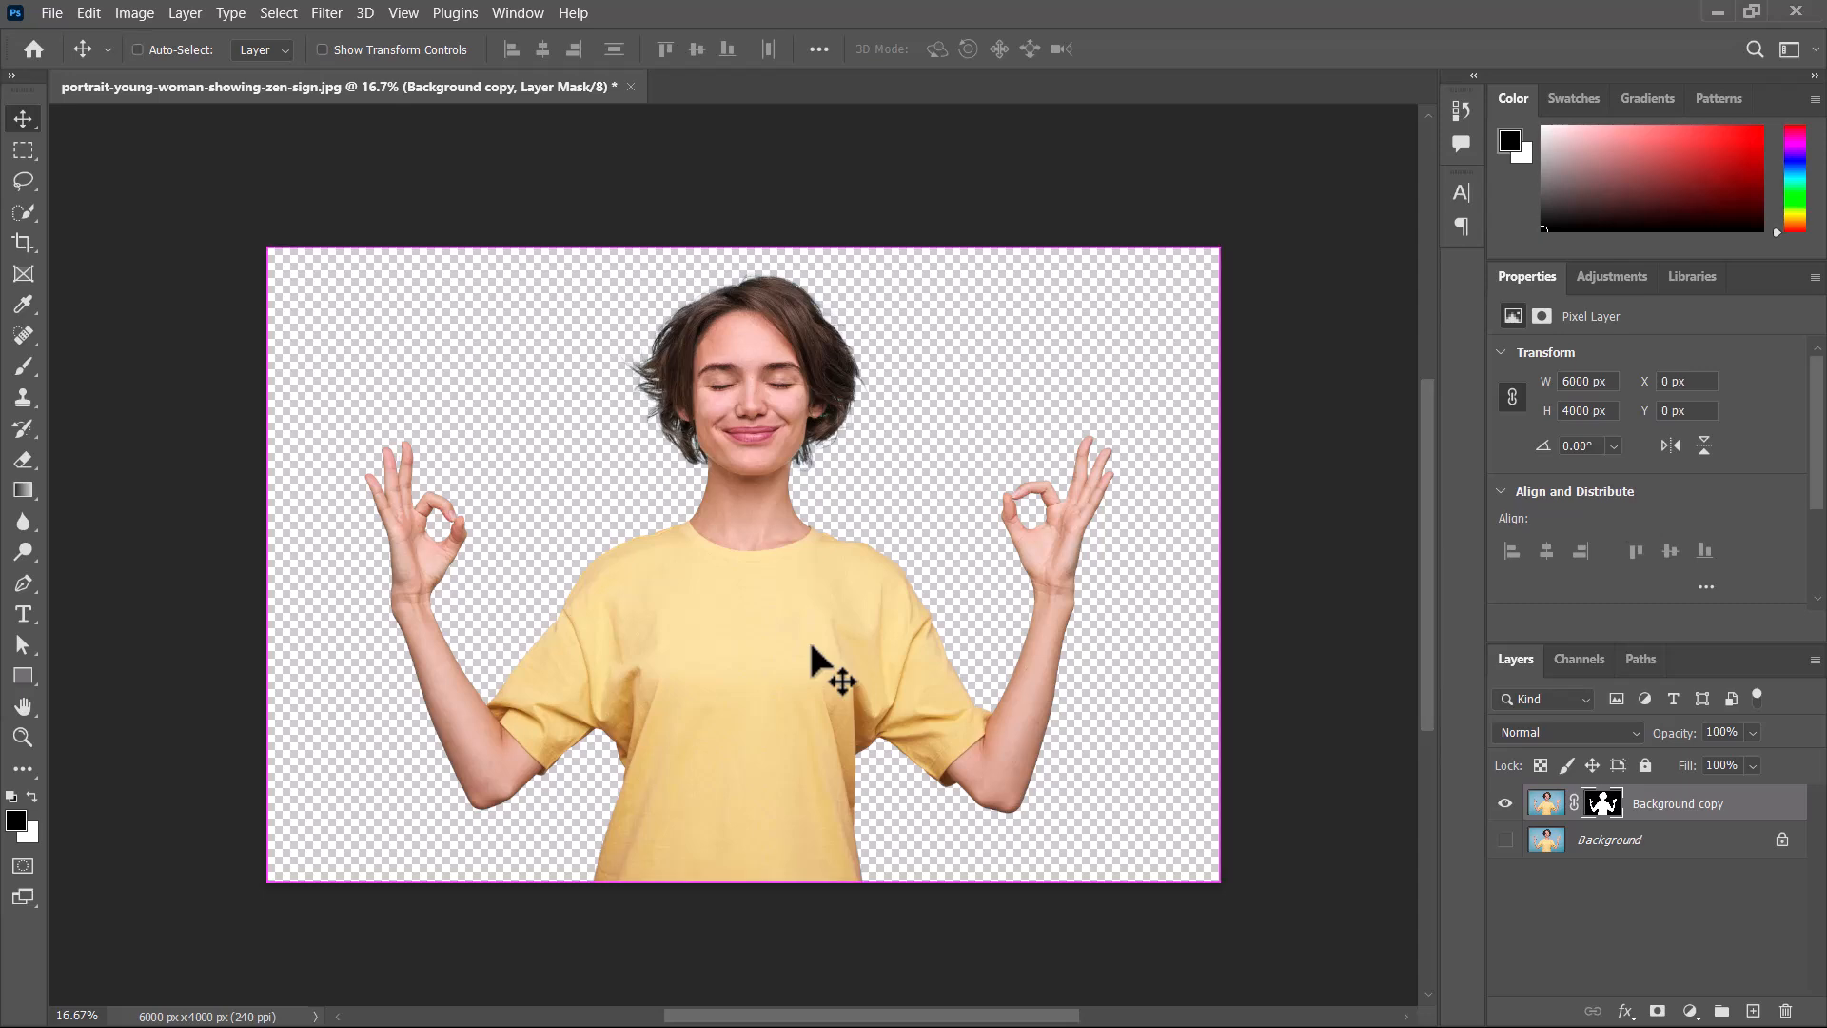
{"action": "key", "text": "ctrl+t"}
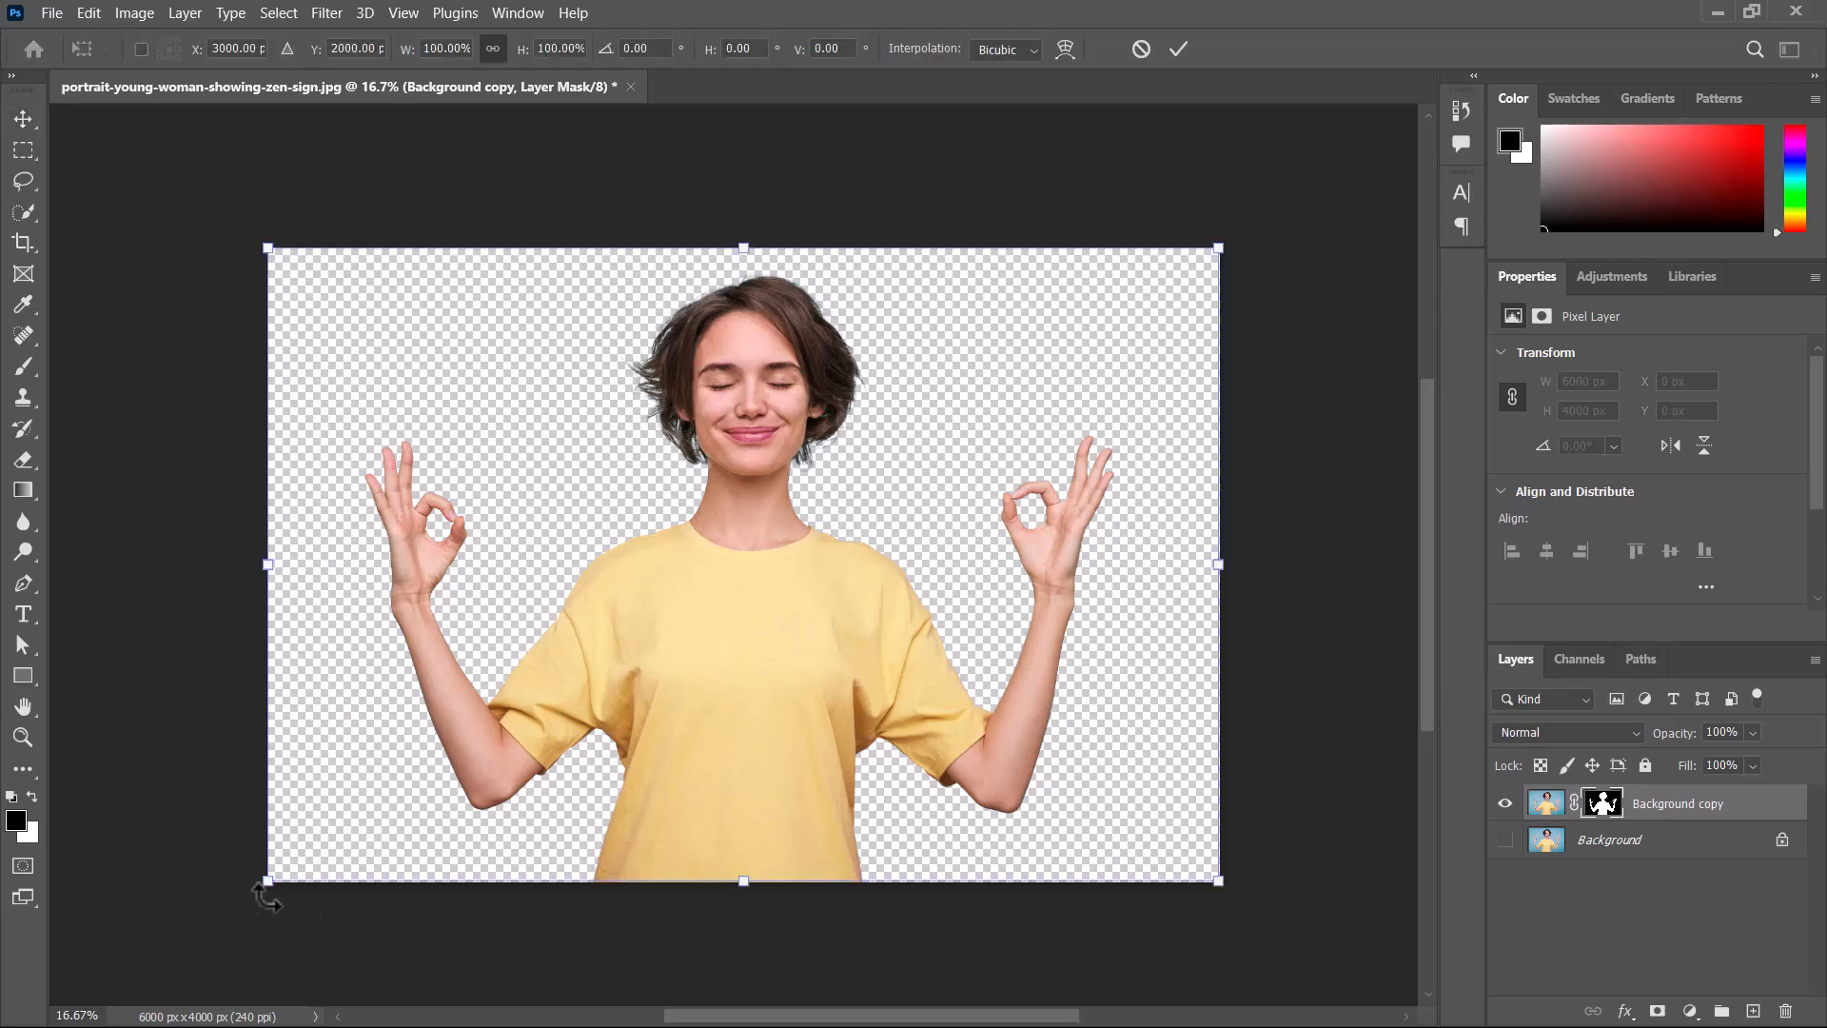
{"action": "left_click_drag", "start_coordinate": [269, 885], "coordinate": [509, 720]}
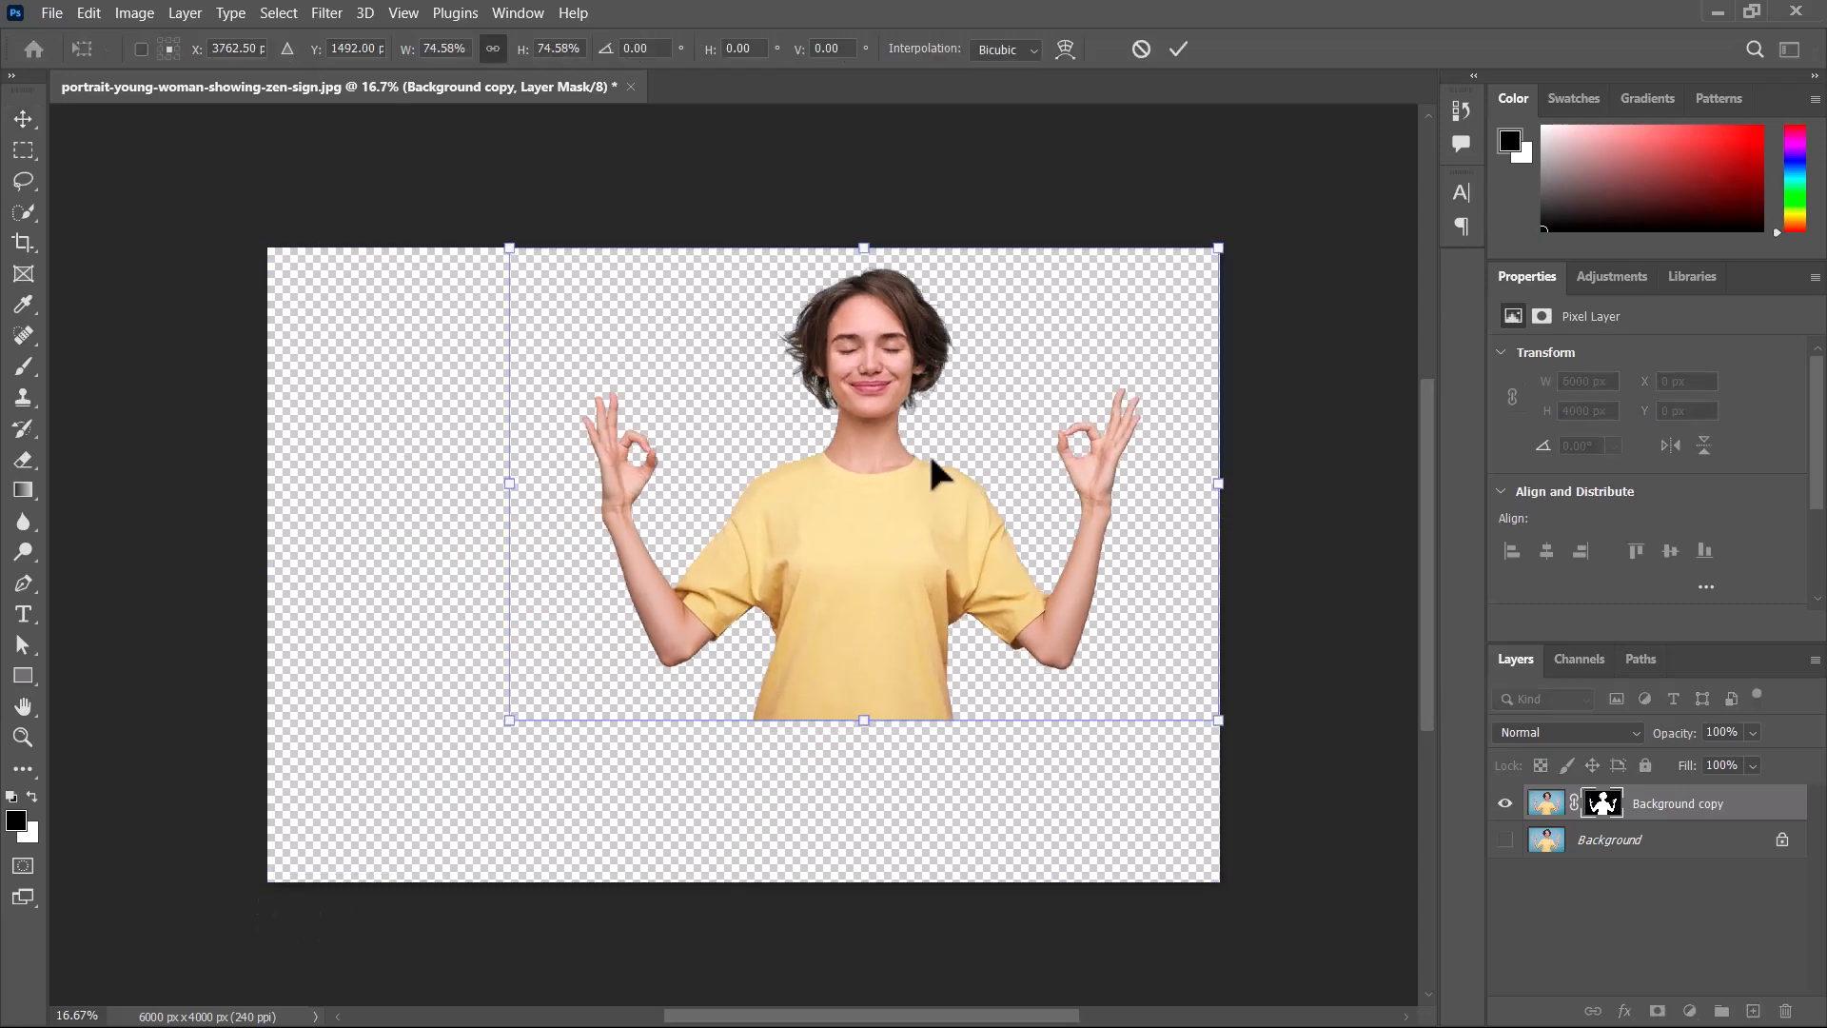
{"action": "left_click_drag", "start_coordinate": [938, 477], "coordinate": [802, 504]}
{"action": "left_click", "coordinate": [1180, 50]}
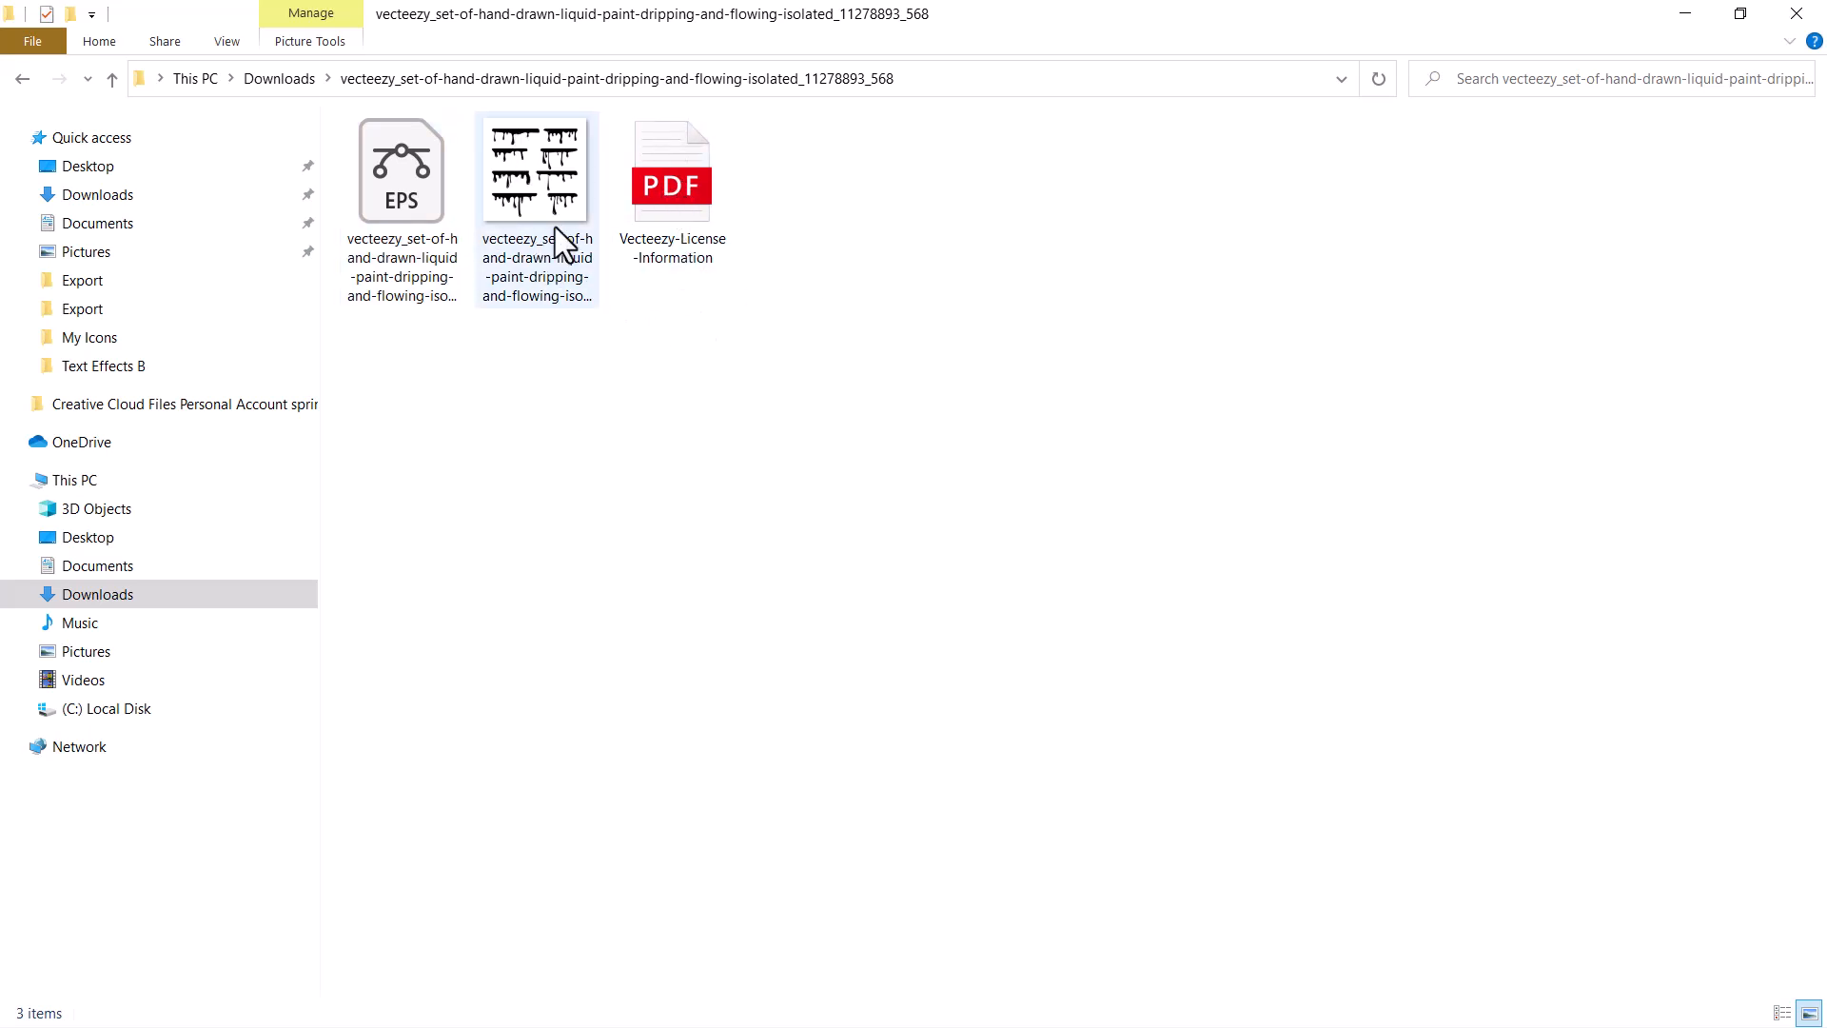
- Open the downloaded vecteezy liquid-paint-dripping EPS file in Illustrator
{"action": "left_click", "coordinate": [408, 190]}
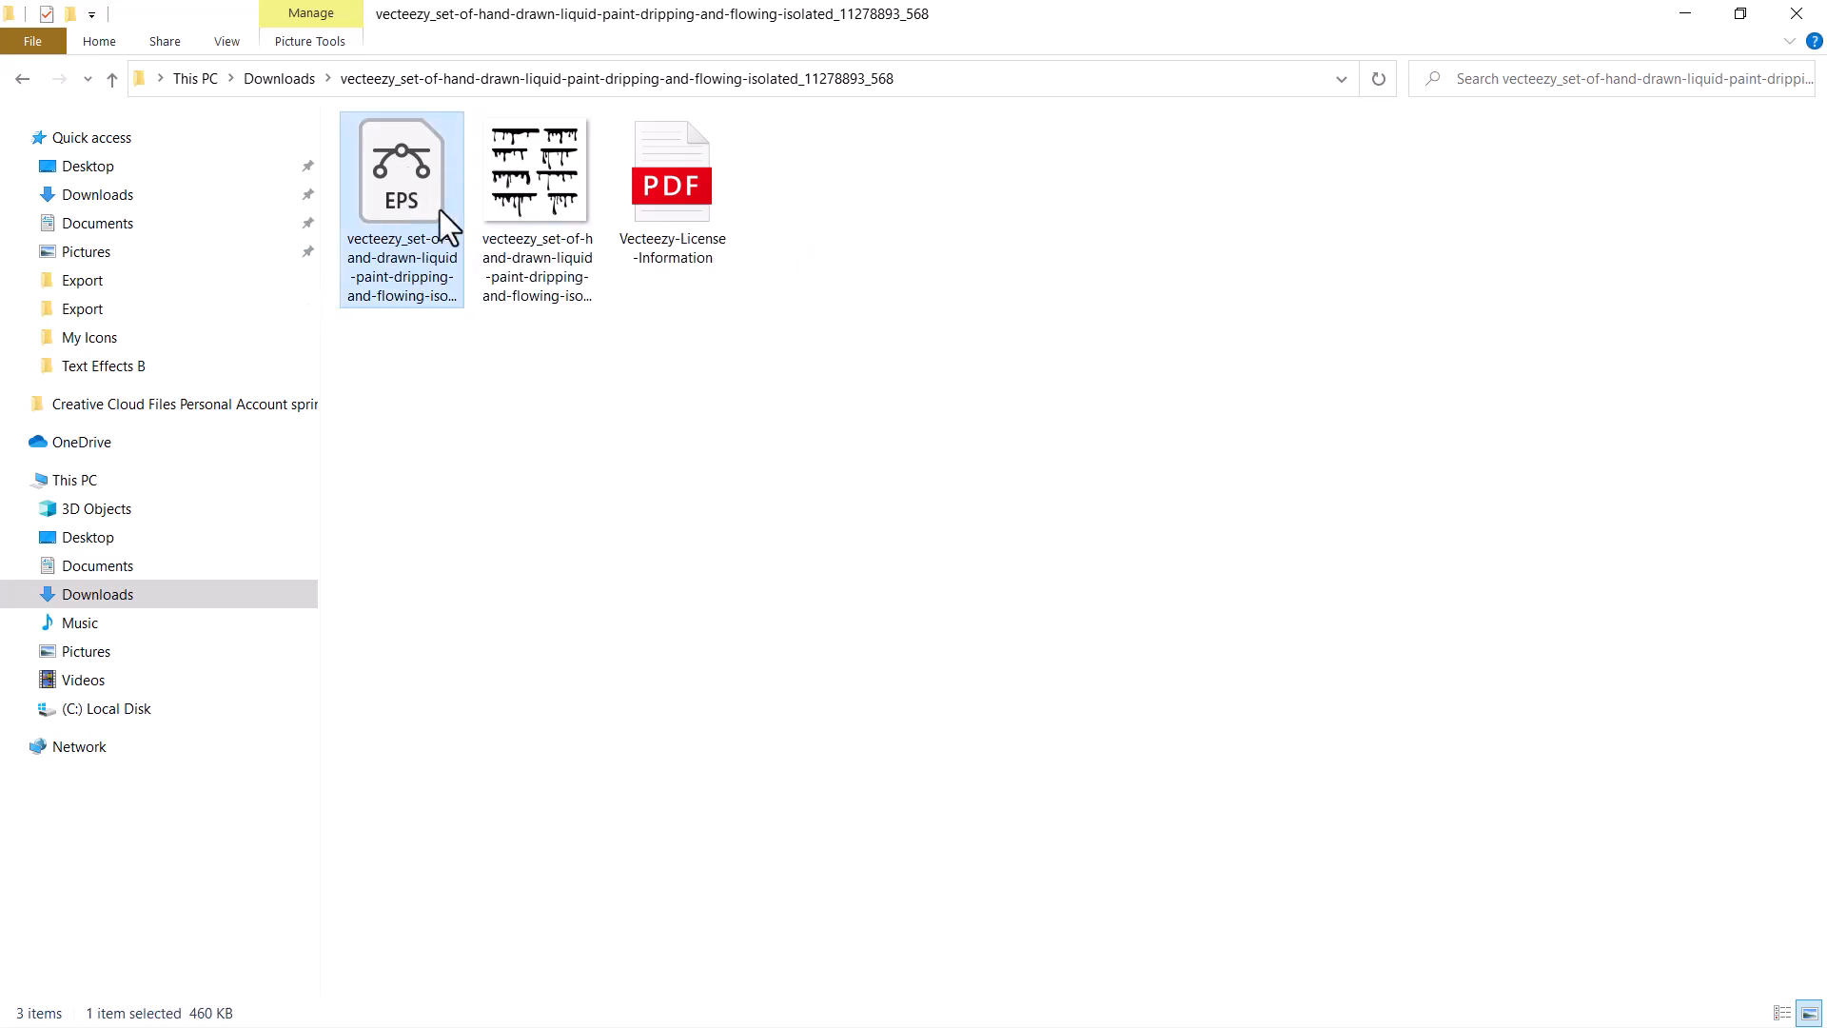
{"action": "double_click", "coordinate": [408, 201]}
{"action": "key", "text": "super"}
{"action": "left_click", "coordinate": [907, 1005]}
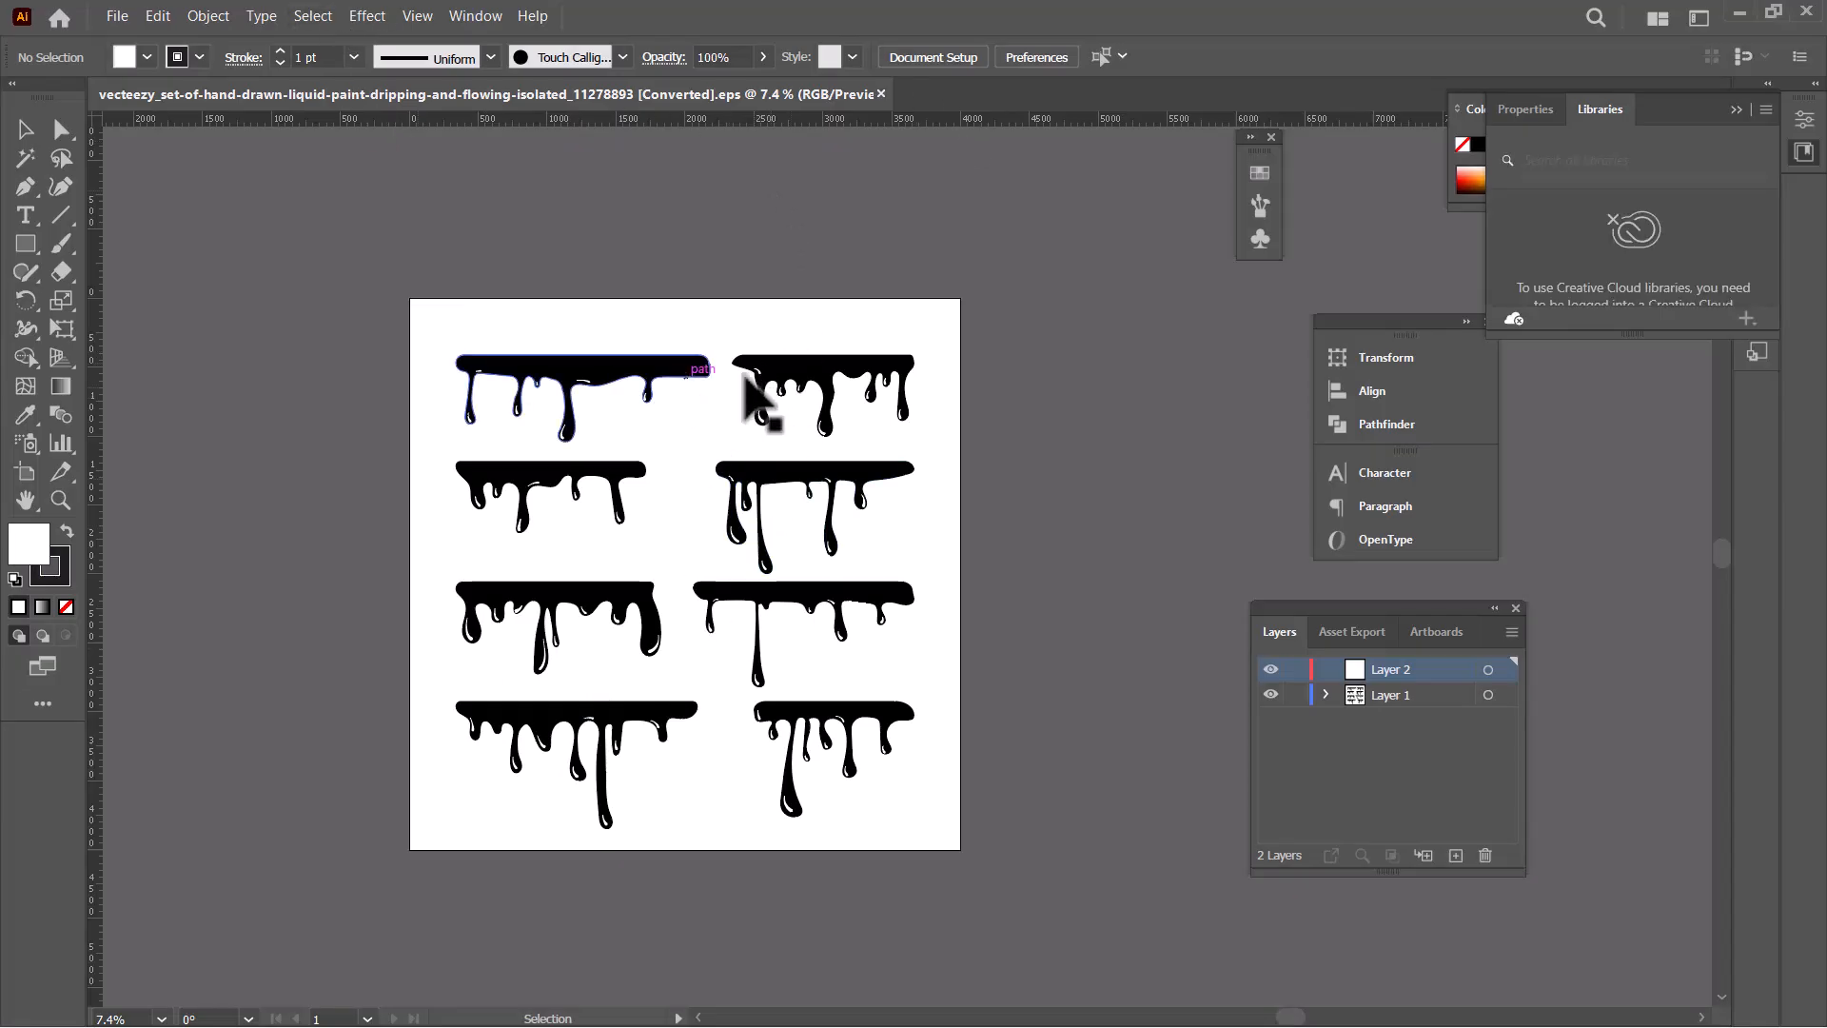
{"action": "left_click_drag", "start_coordinate": [707, 434], "coordinate": [1154, 374]}
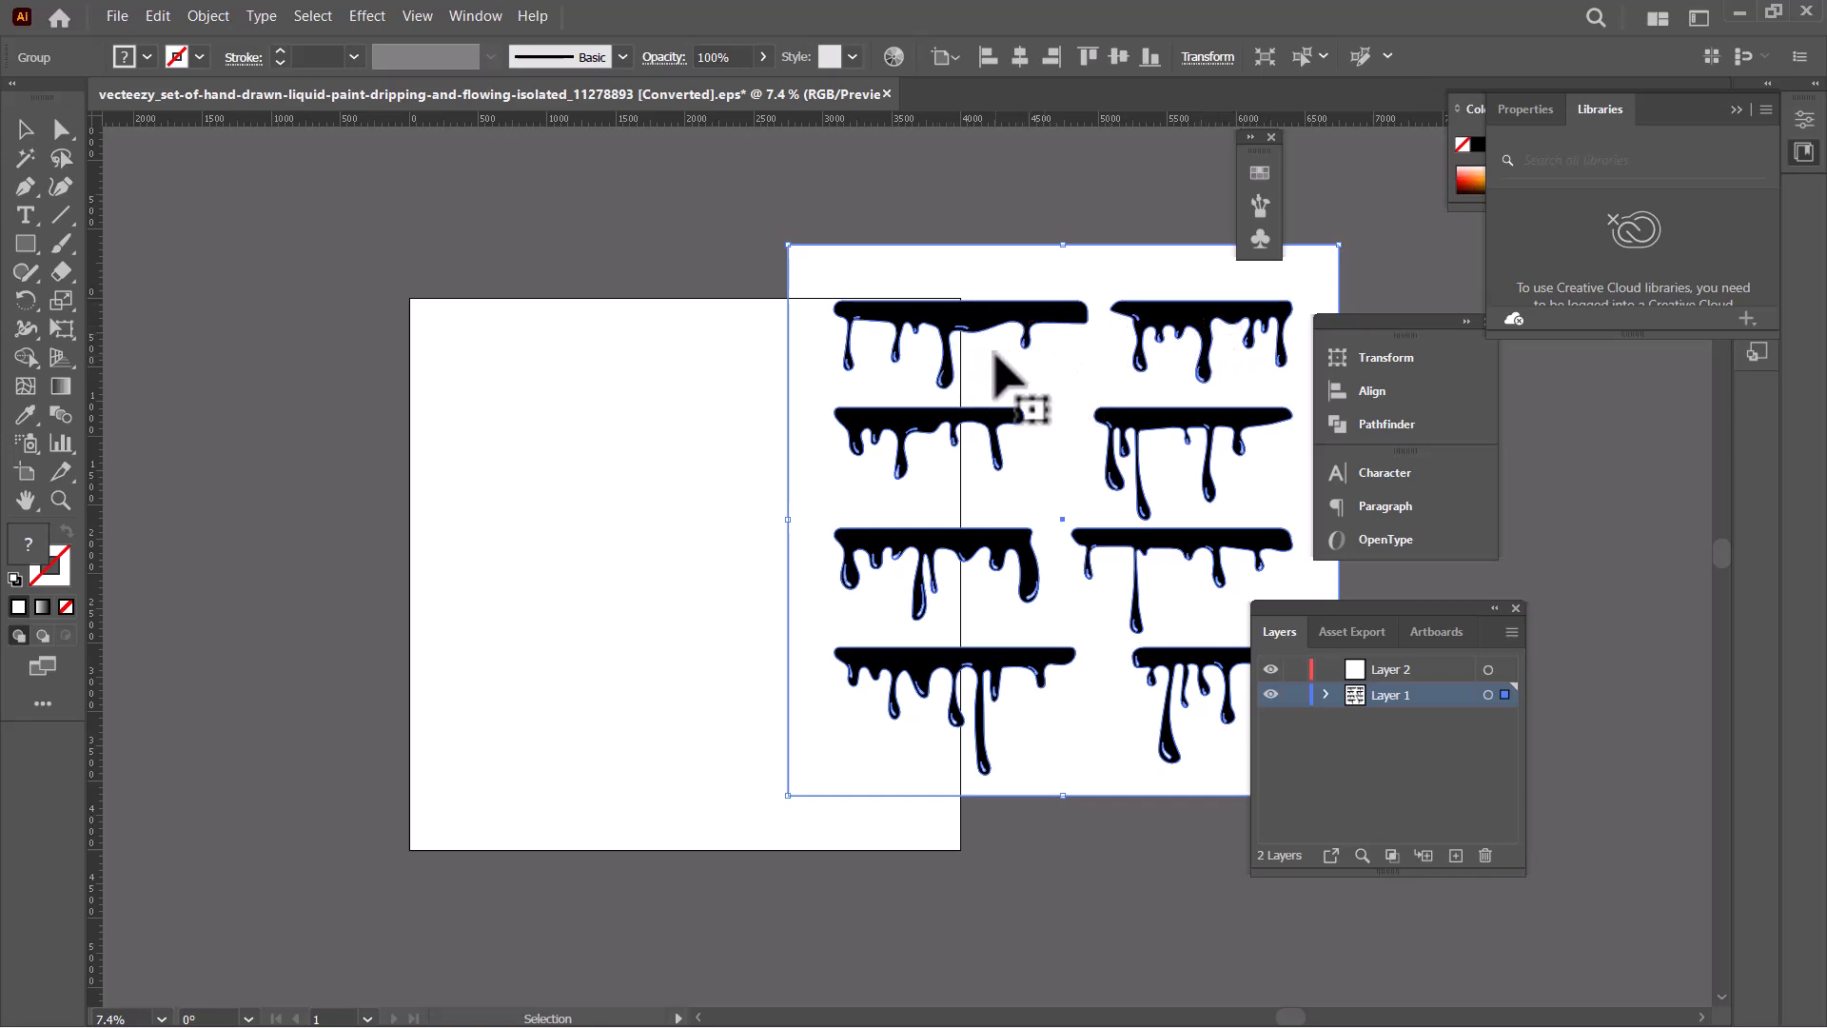
{"action": "key", "text": "ctrl+z"}
{"action": "key", "text": "ctrl+z"}
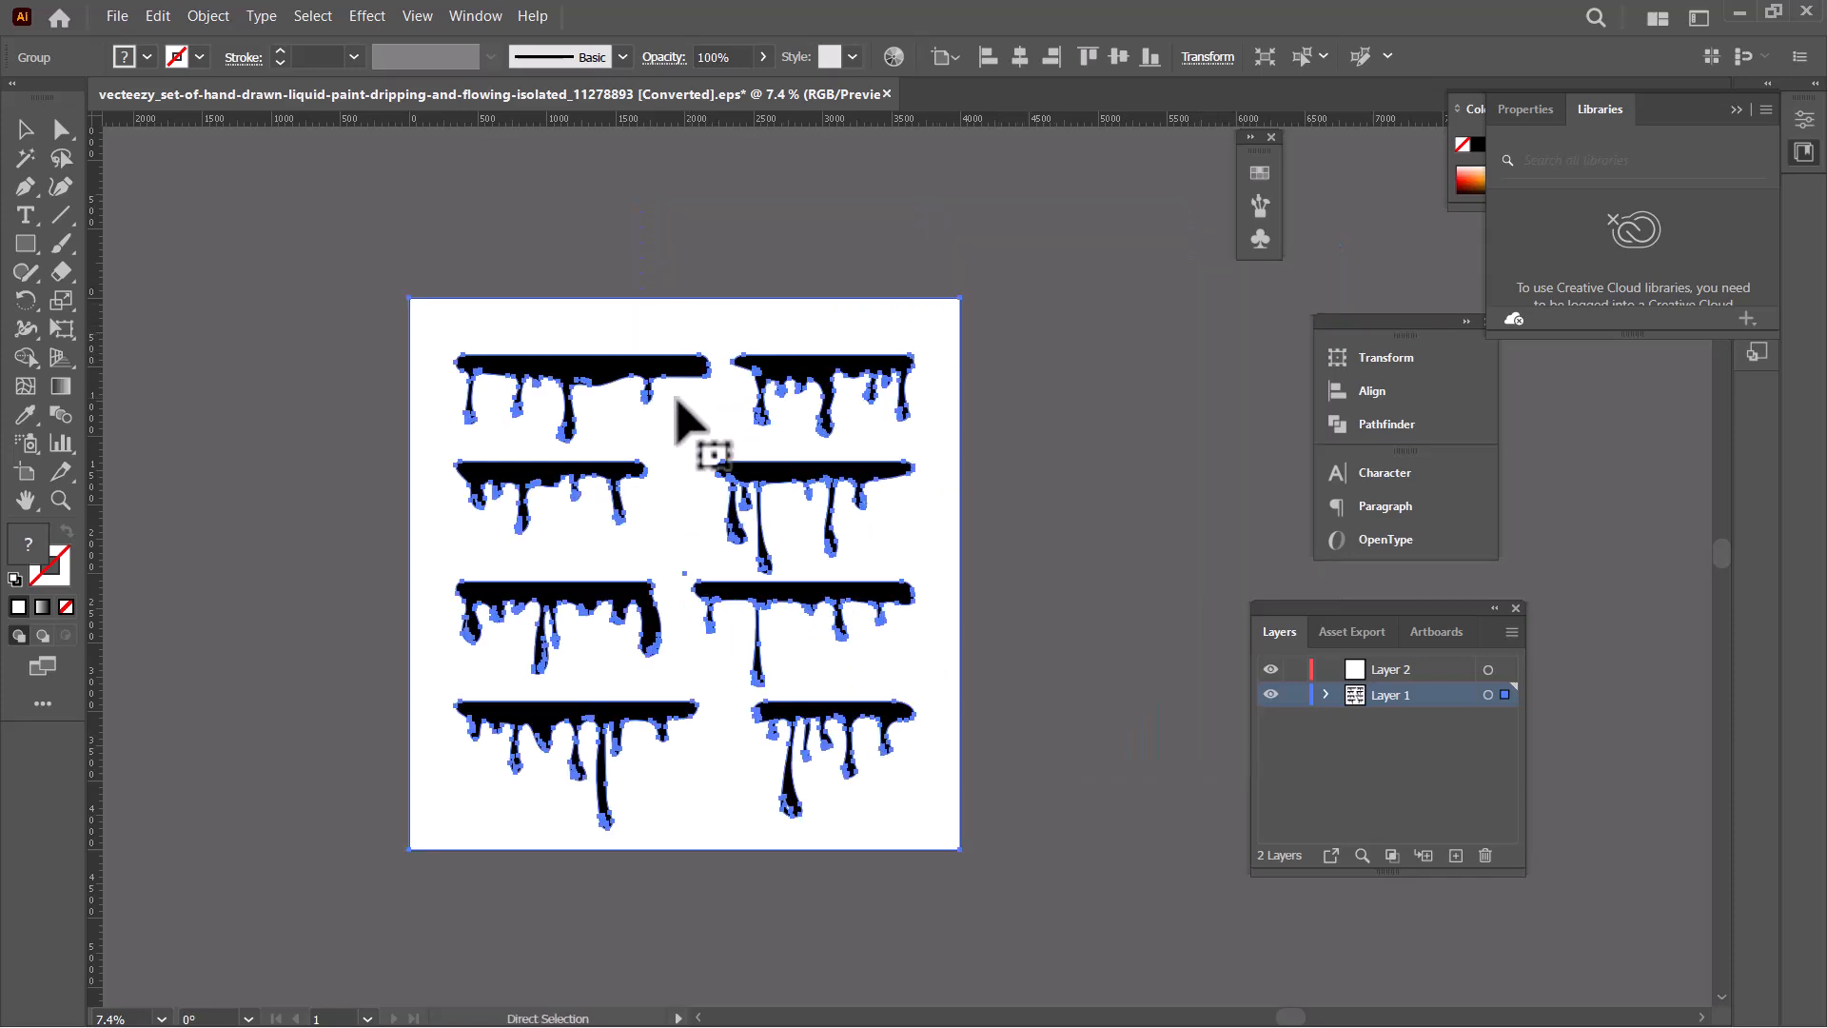
- Select all the drip artwork on the artboard, ungroup it and clear the selection
{"action": "left_click_drag", "start_coordinate": [349, 227], "coordinate": [838, 695]}
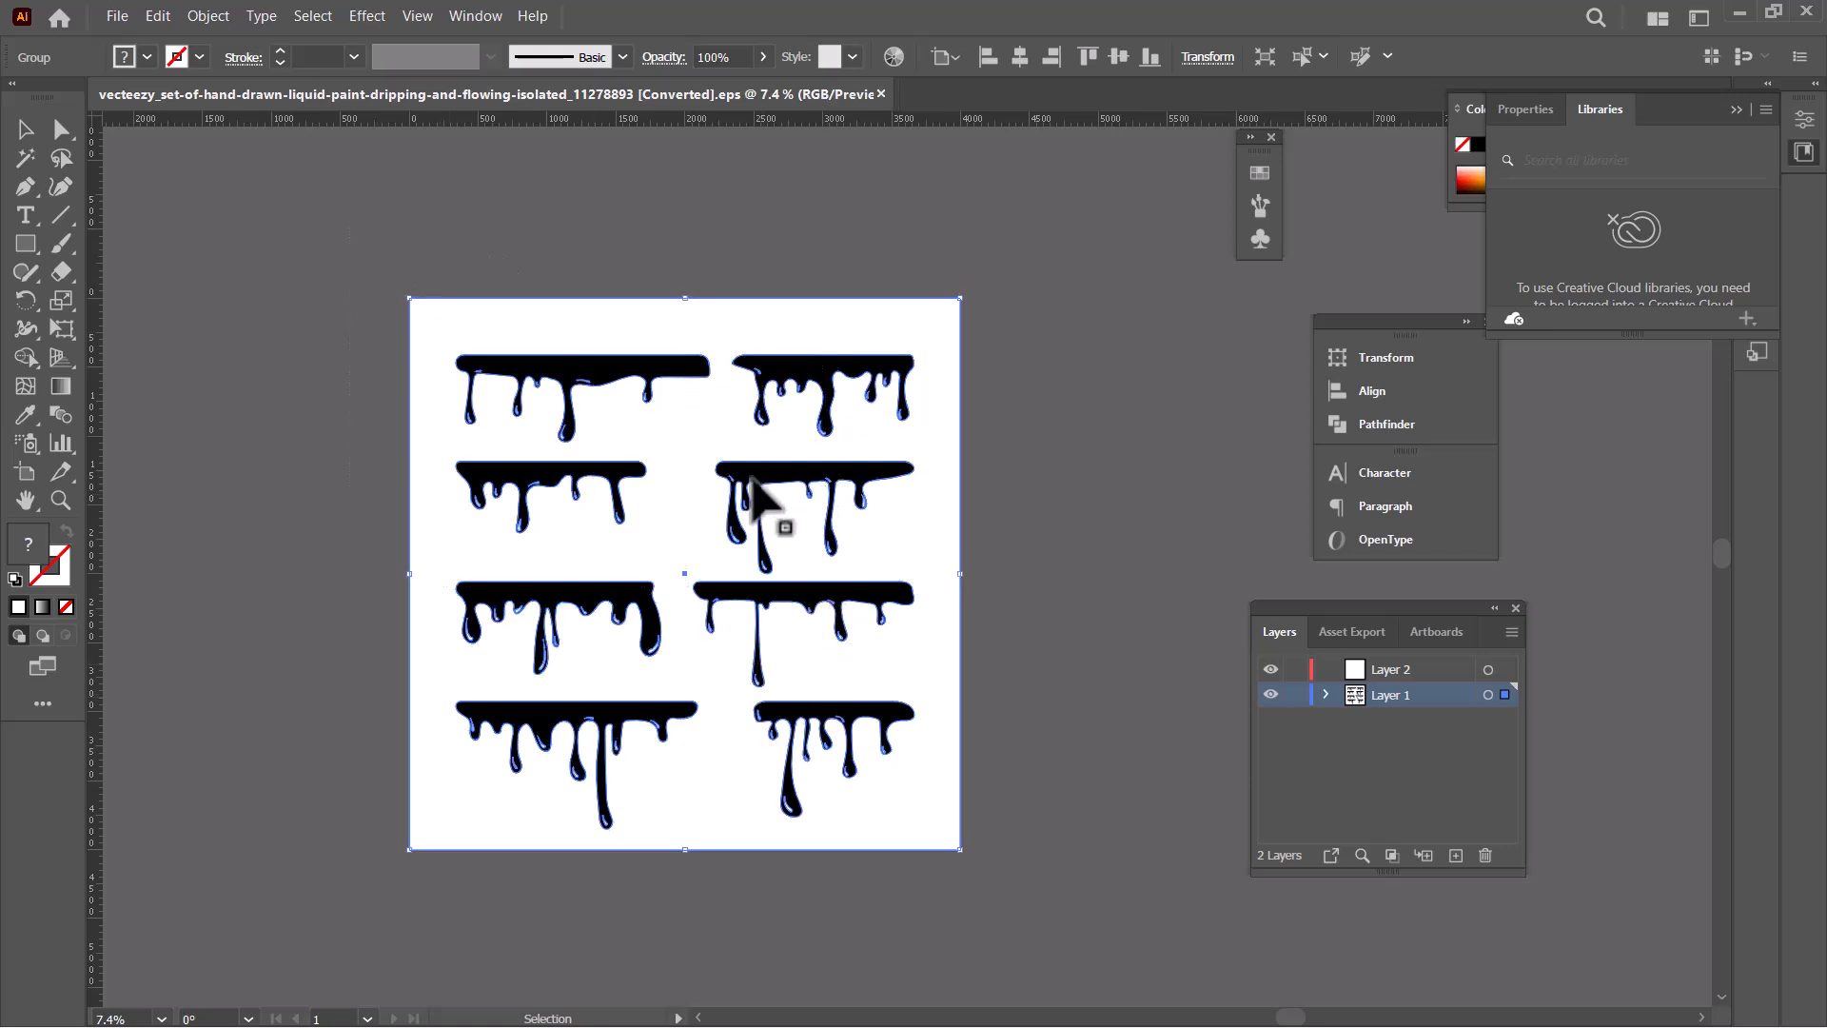
{"action": "right_click", "coordinate": [756, 478]}
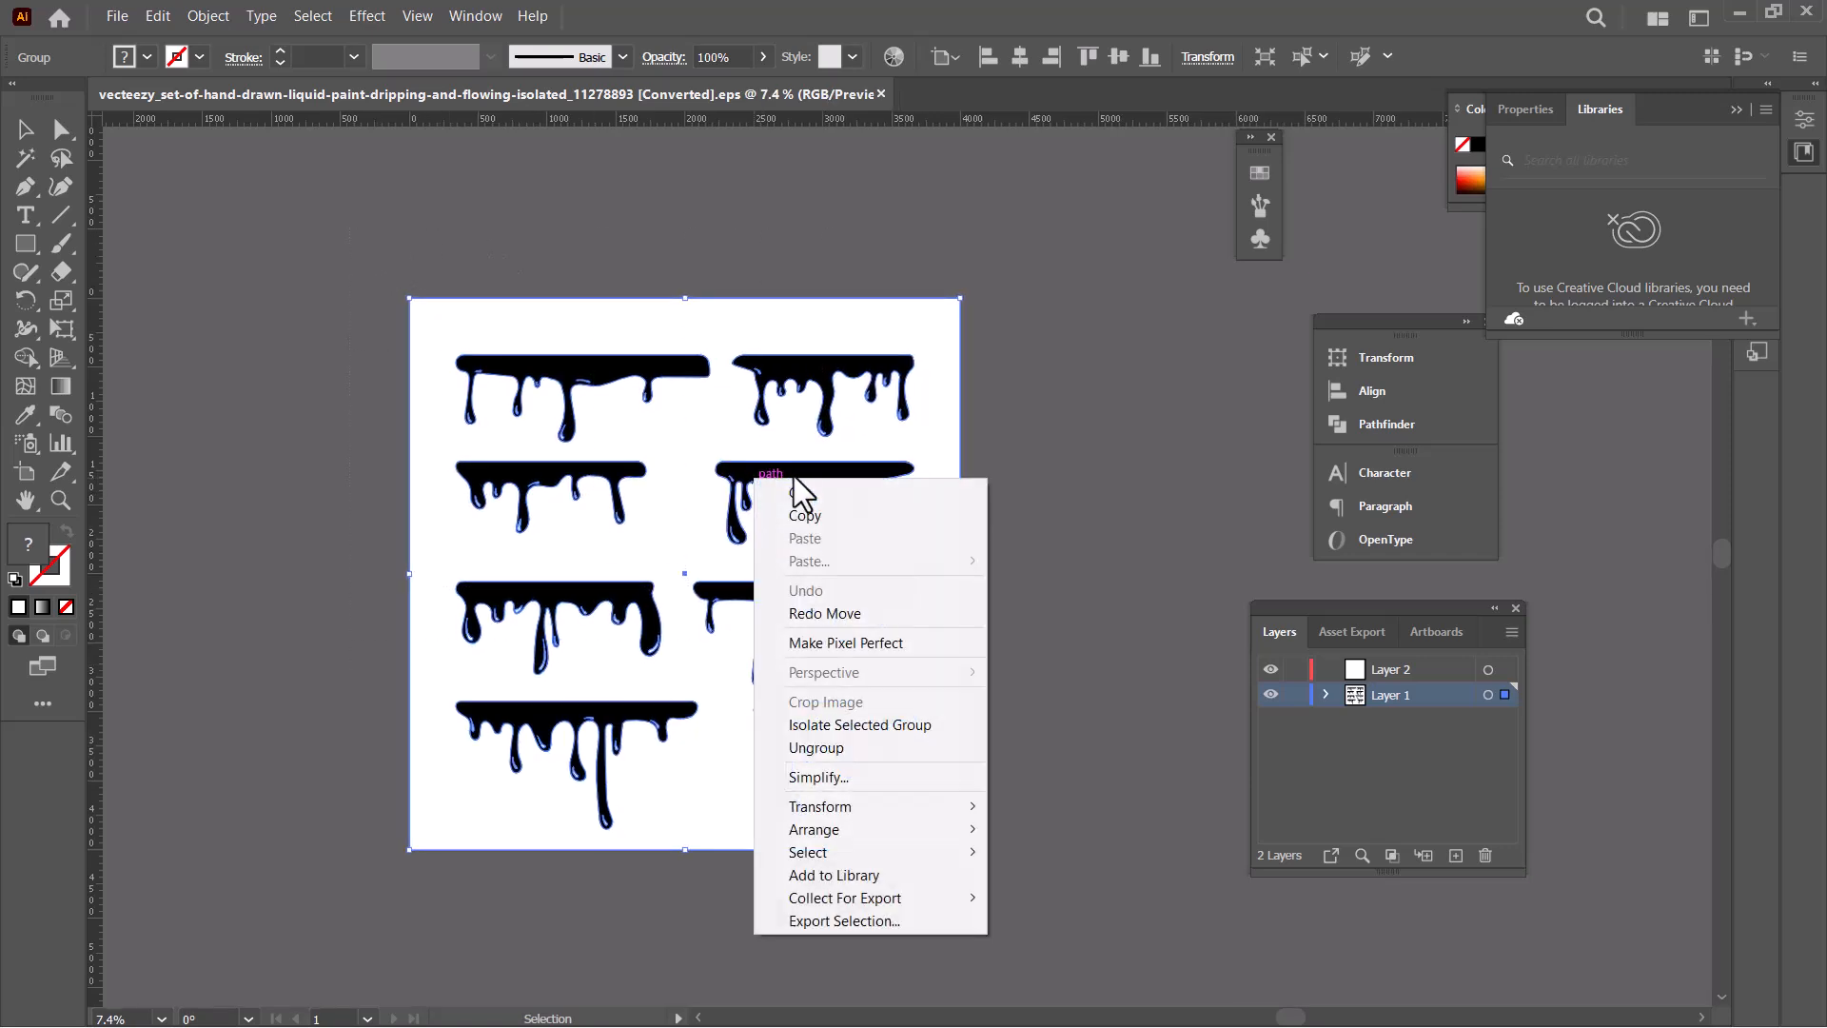
{"action": "left_click", "coordinate": [814, 749]}
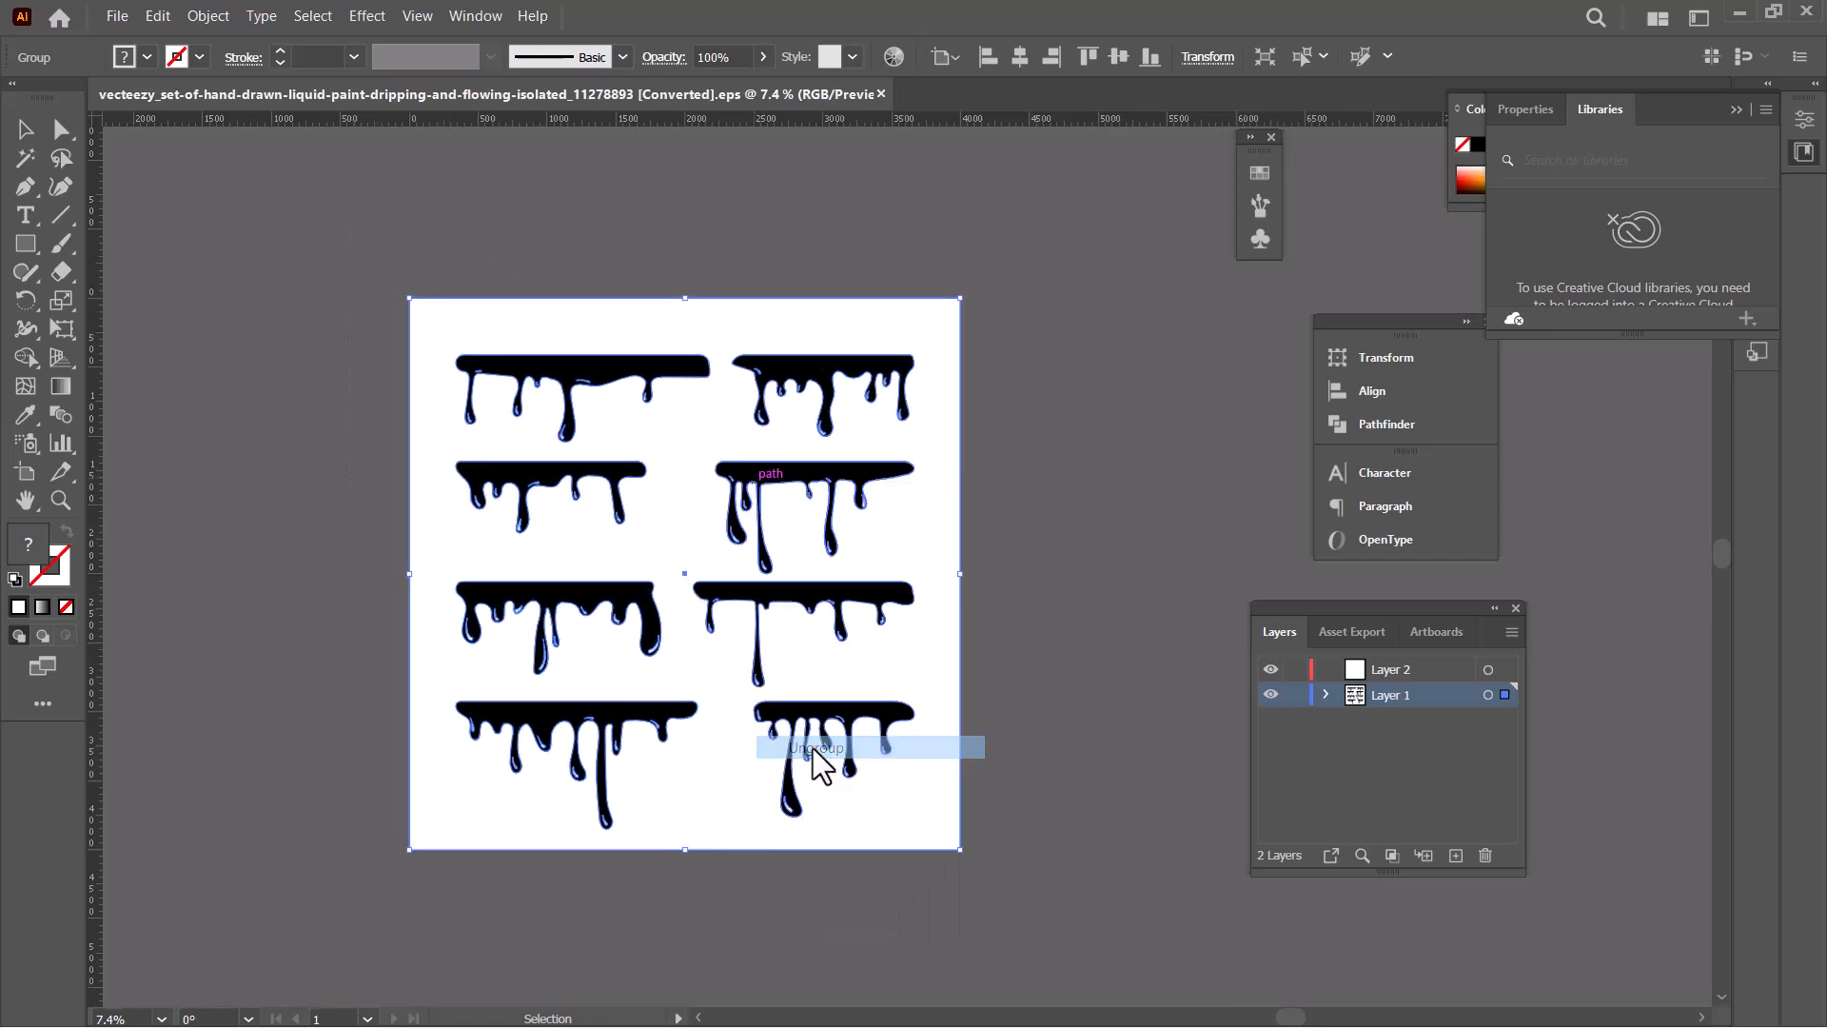
{"action": "left_click", "coordinate": [1177, 433]}
- Move the white background rectangle off the artboard so only the drip shapes remain on it
{"action": "double_click", "coordinate": [692, 474]}
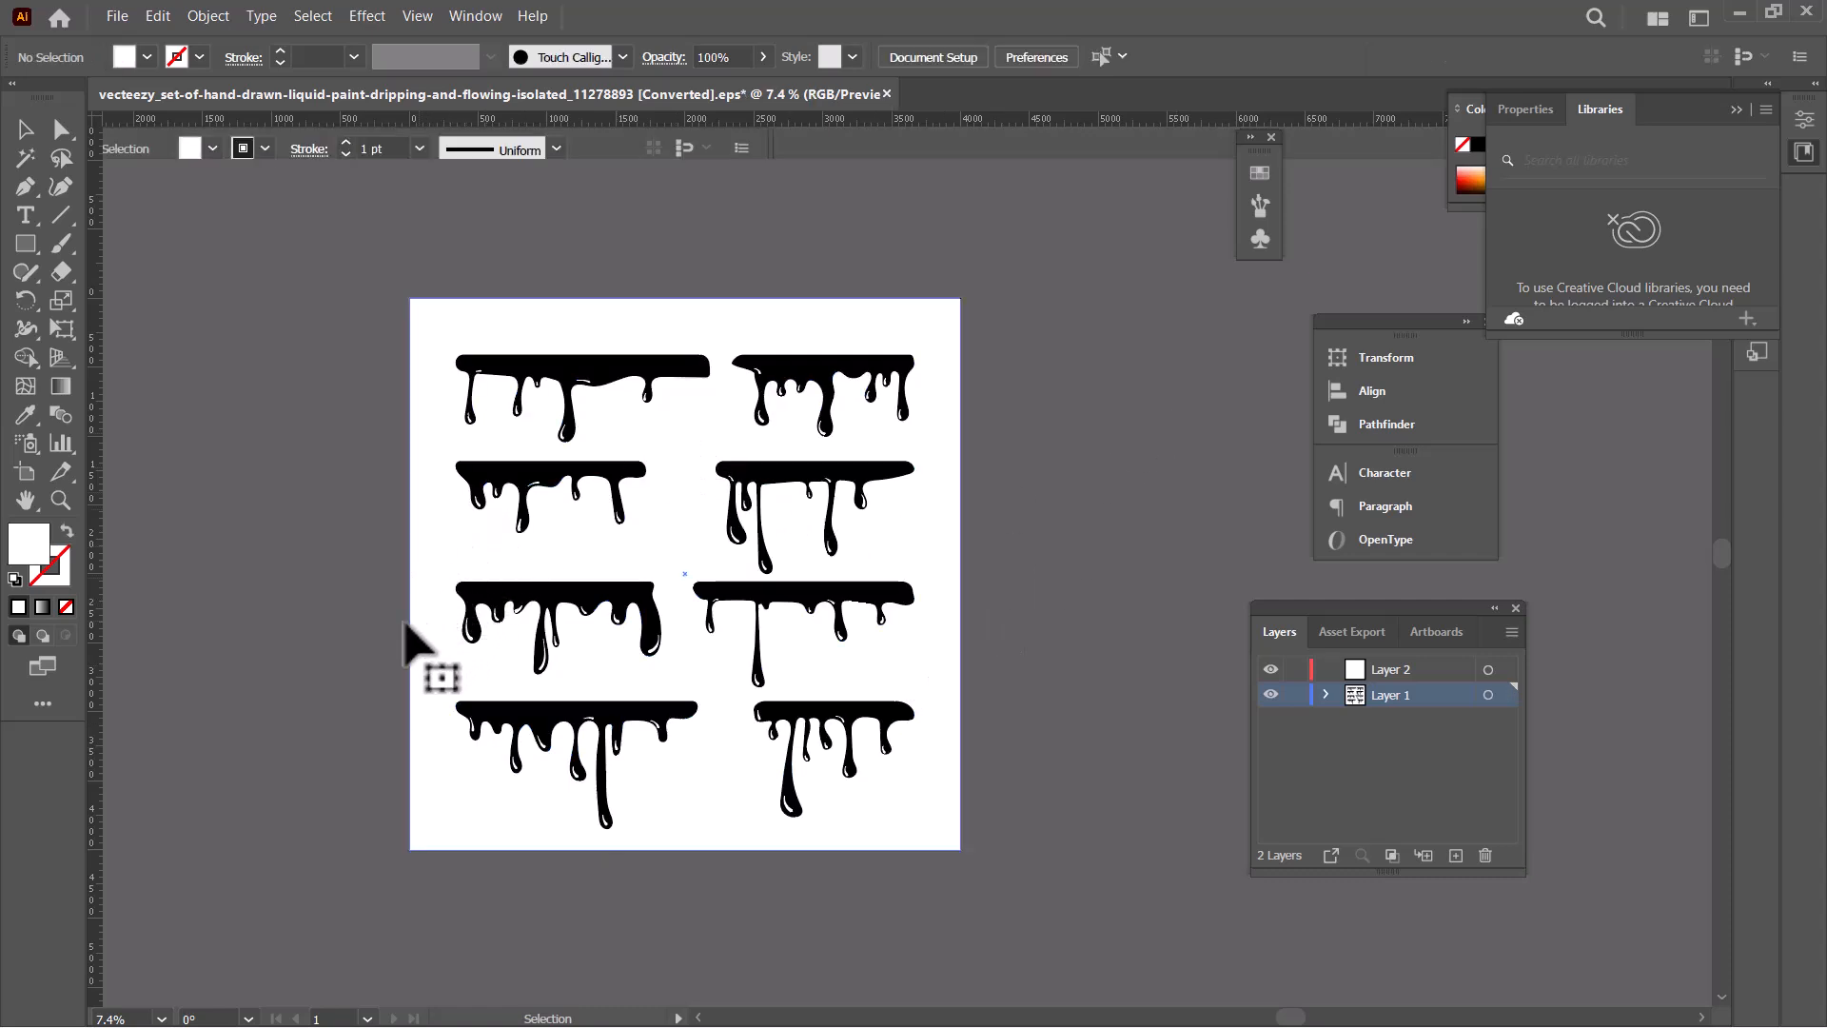
{"action": "double_click", "coordinate": [1162, 409]}
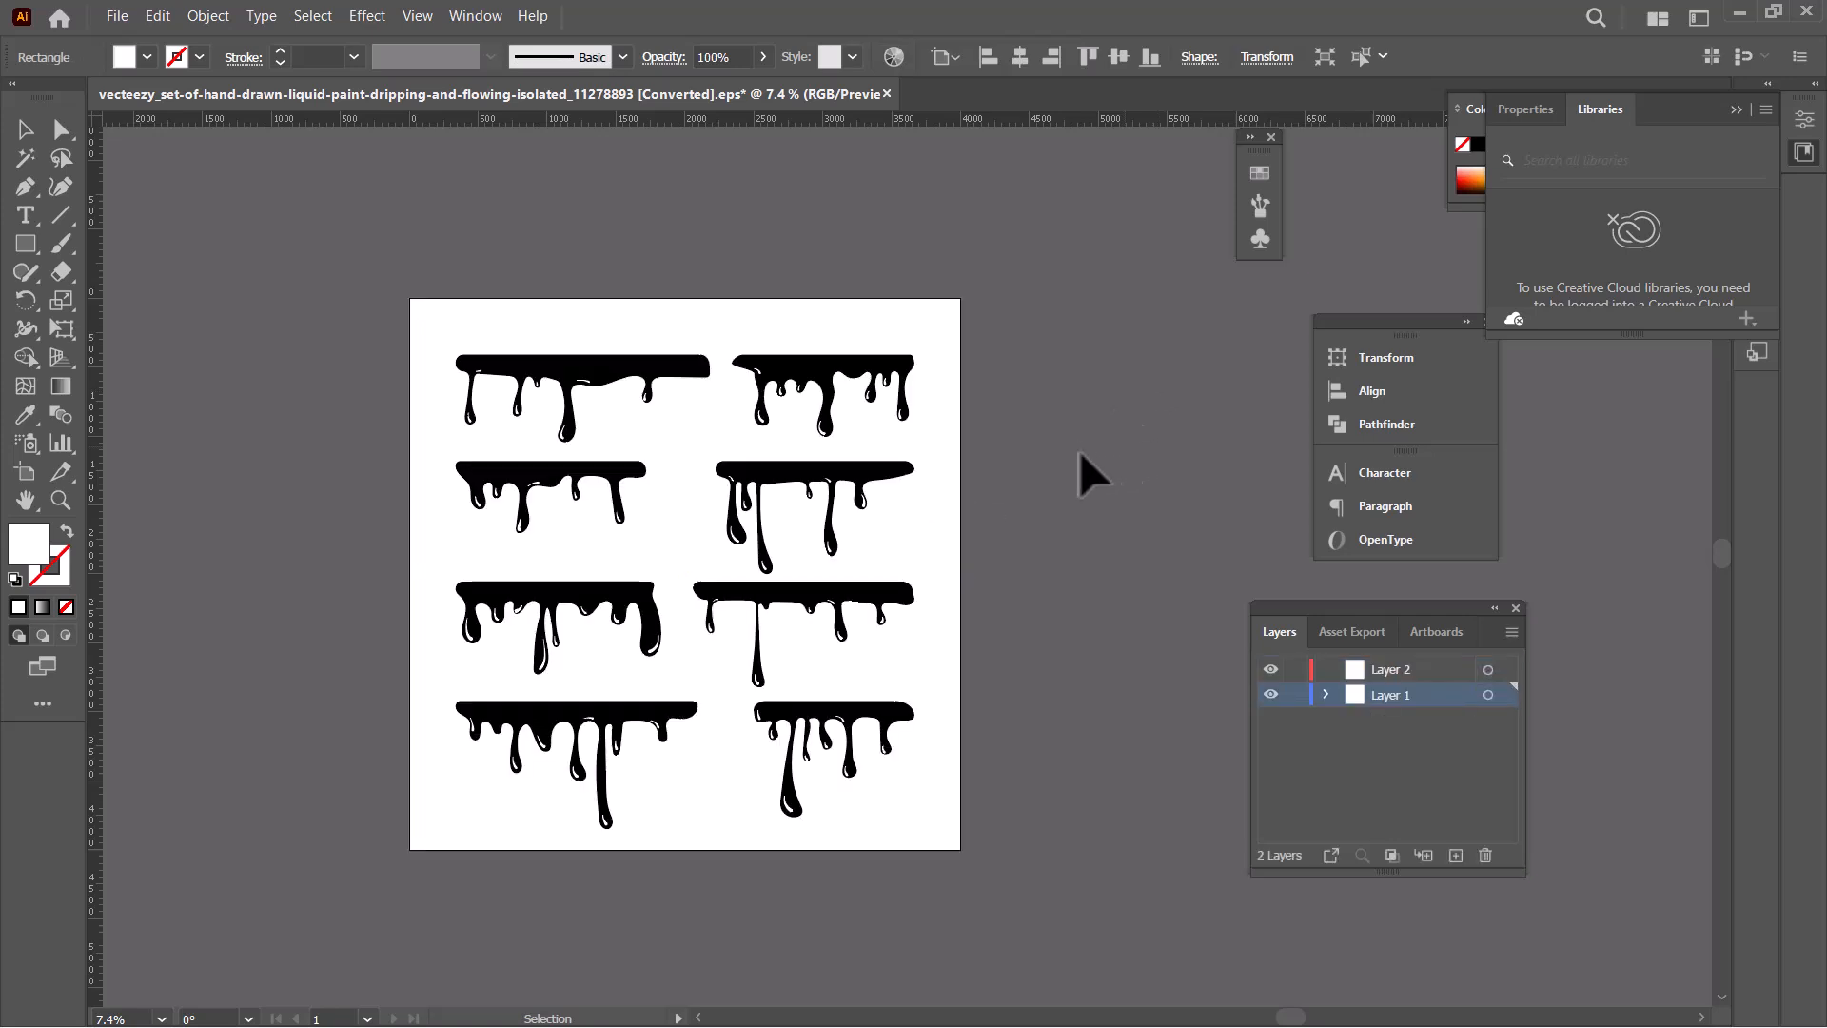
{"action": "left_click", "coordinate": [720, 426]}
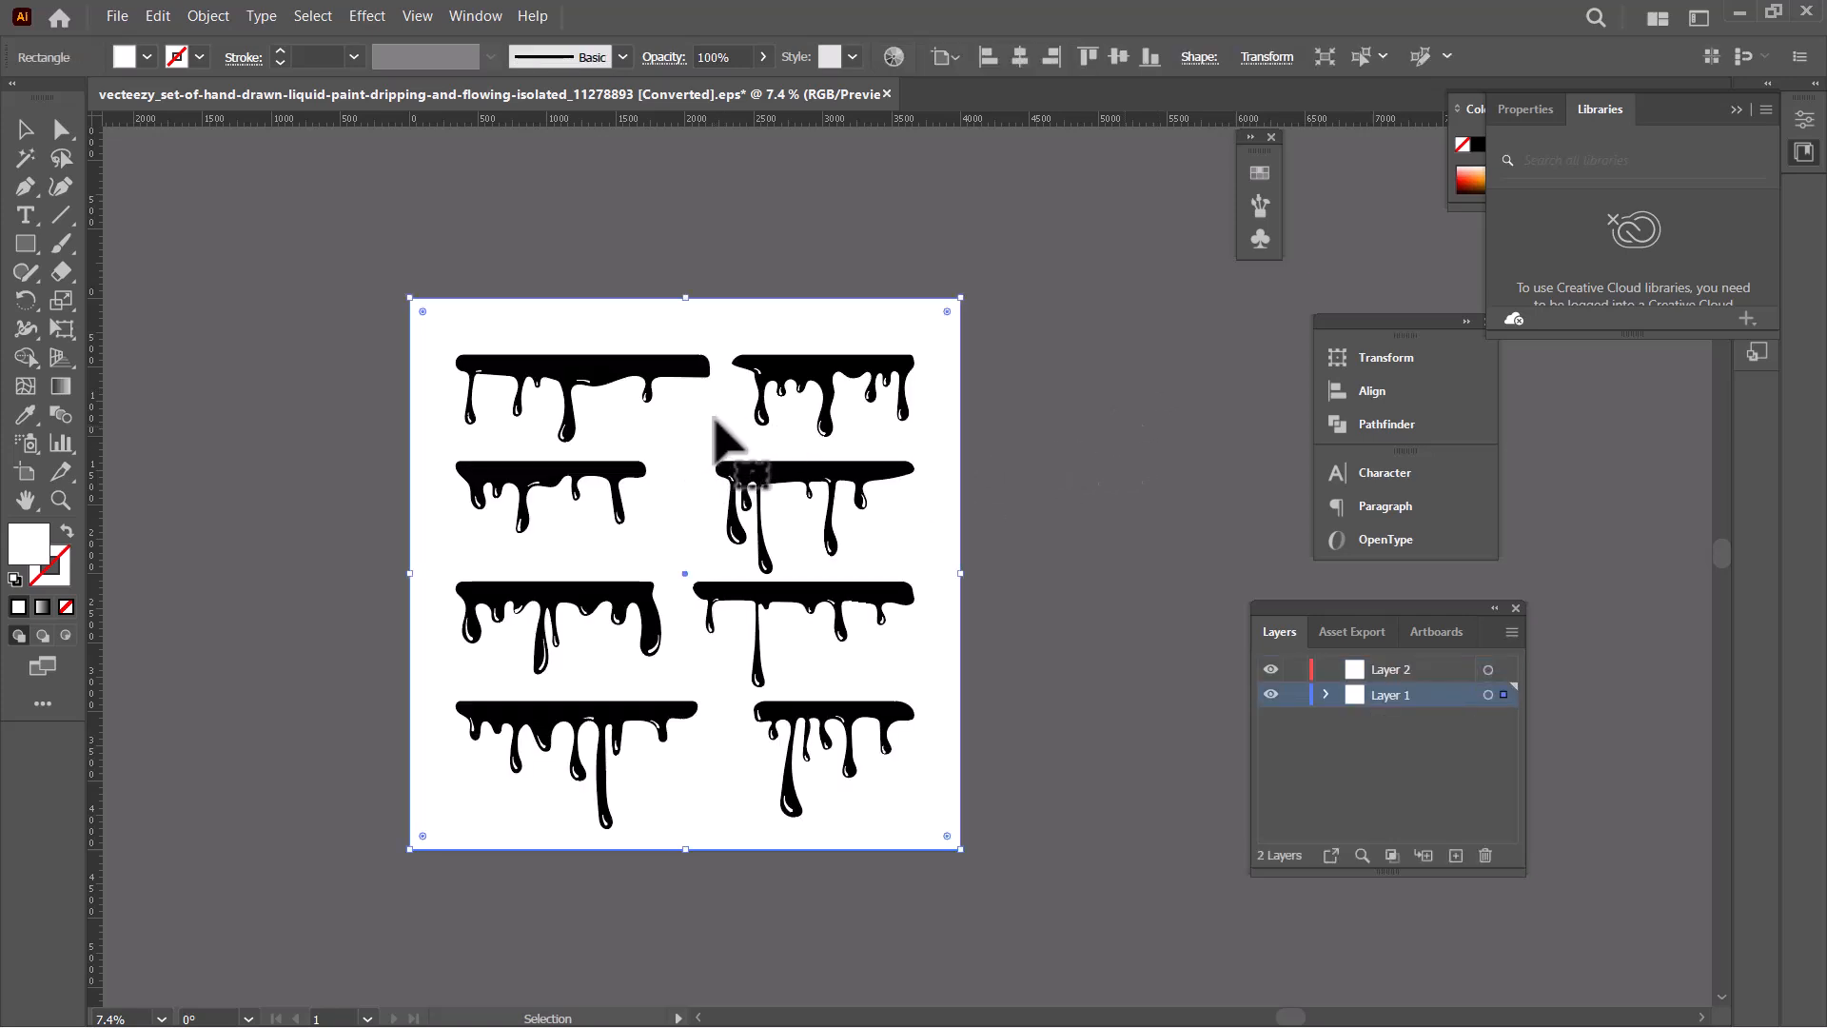
{"action": "left_click_drag", "start_coordinate": [715, 421], "coordinate": [1211, 343]}
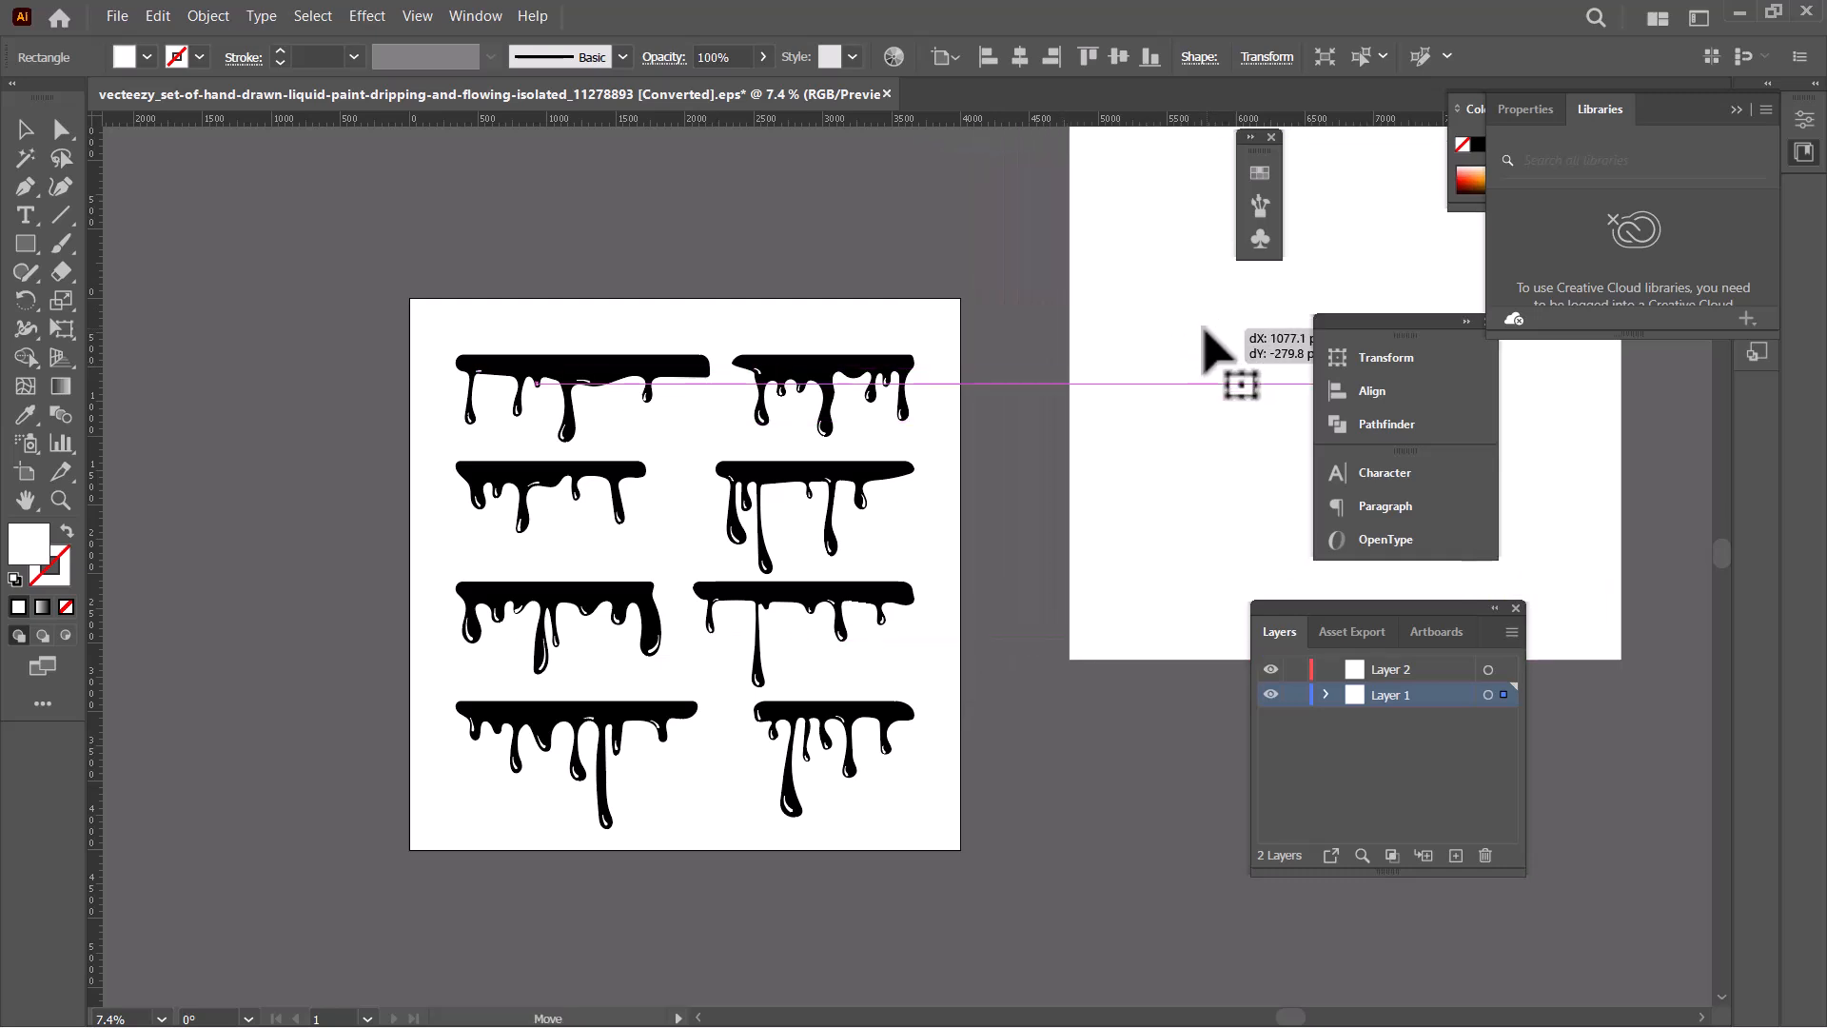
{"action": "left_click", "coordinate": [651, 226]}
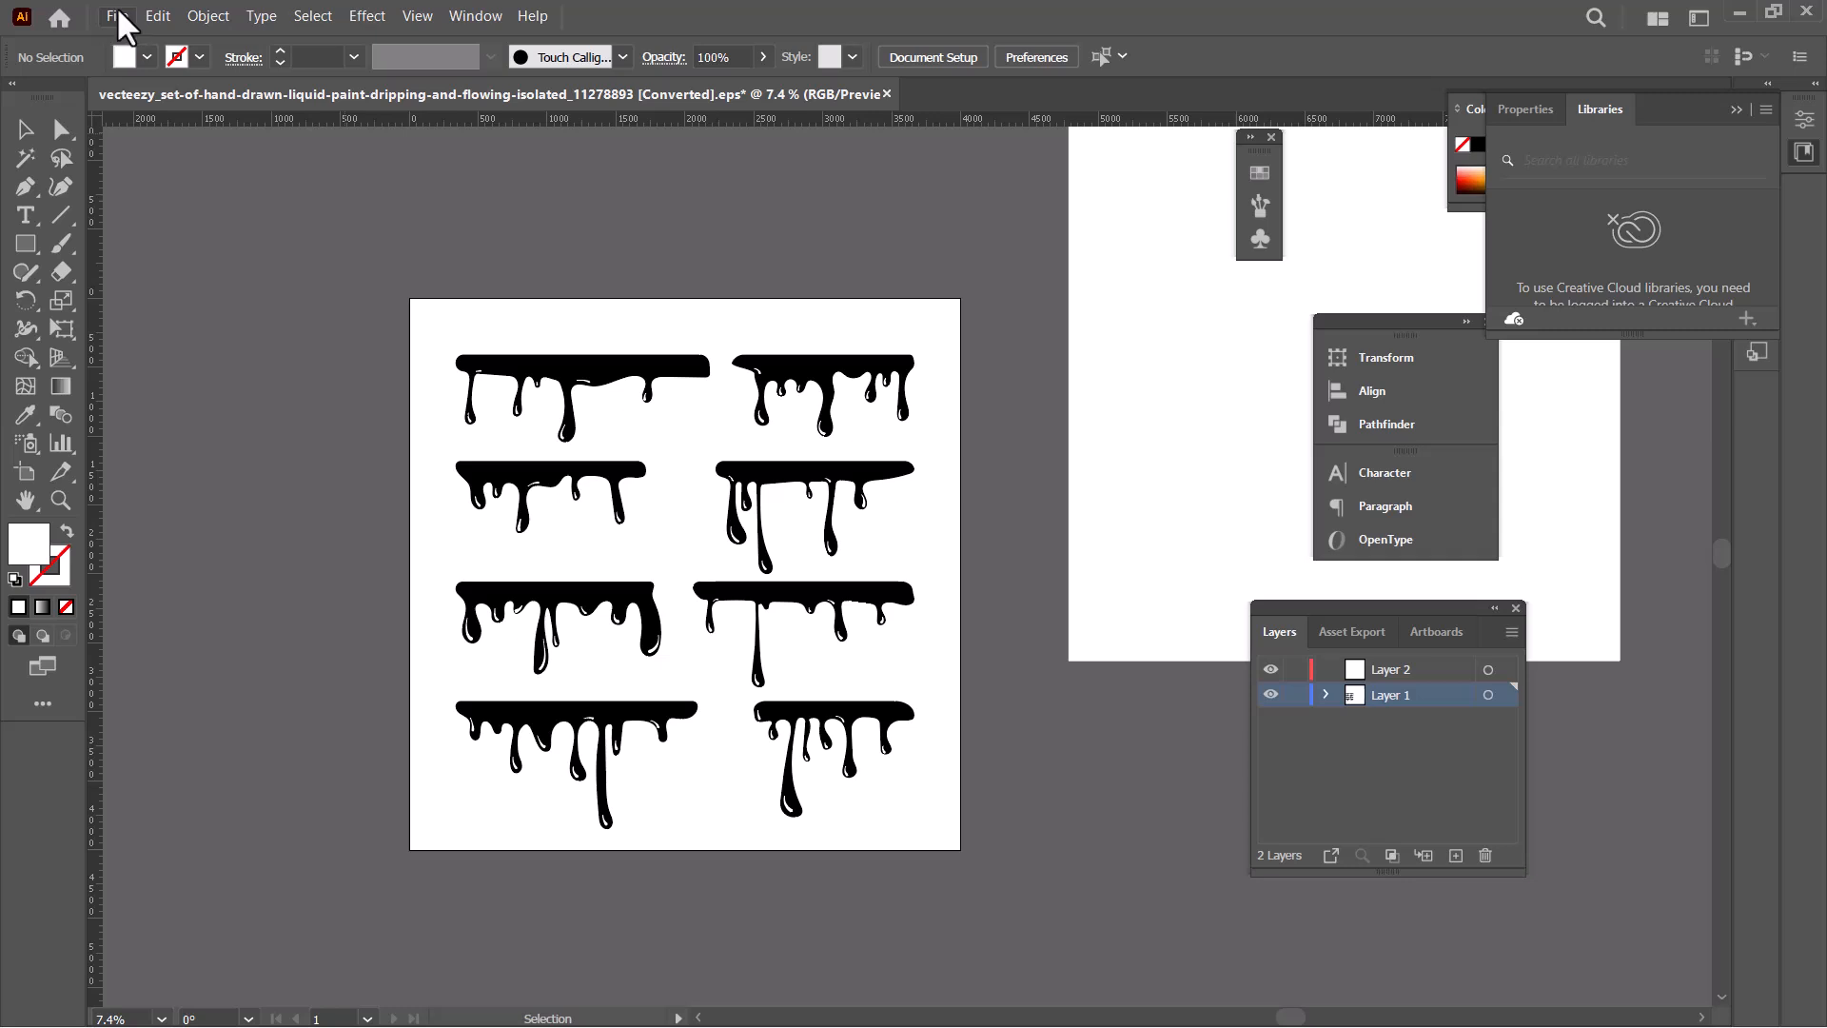
- Export the drip artwork in PNG format with Use Artboards enabled
{"action": "left_click", "coordinate": [117, 15]}
{"action": "mouse_move", "coordinate": [294, 466]}
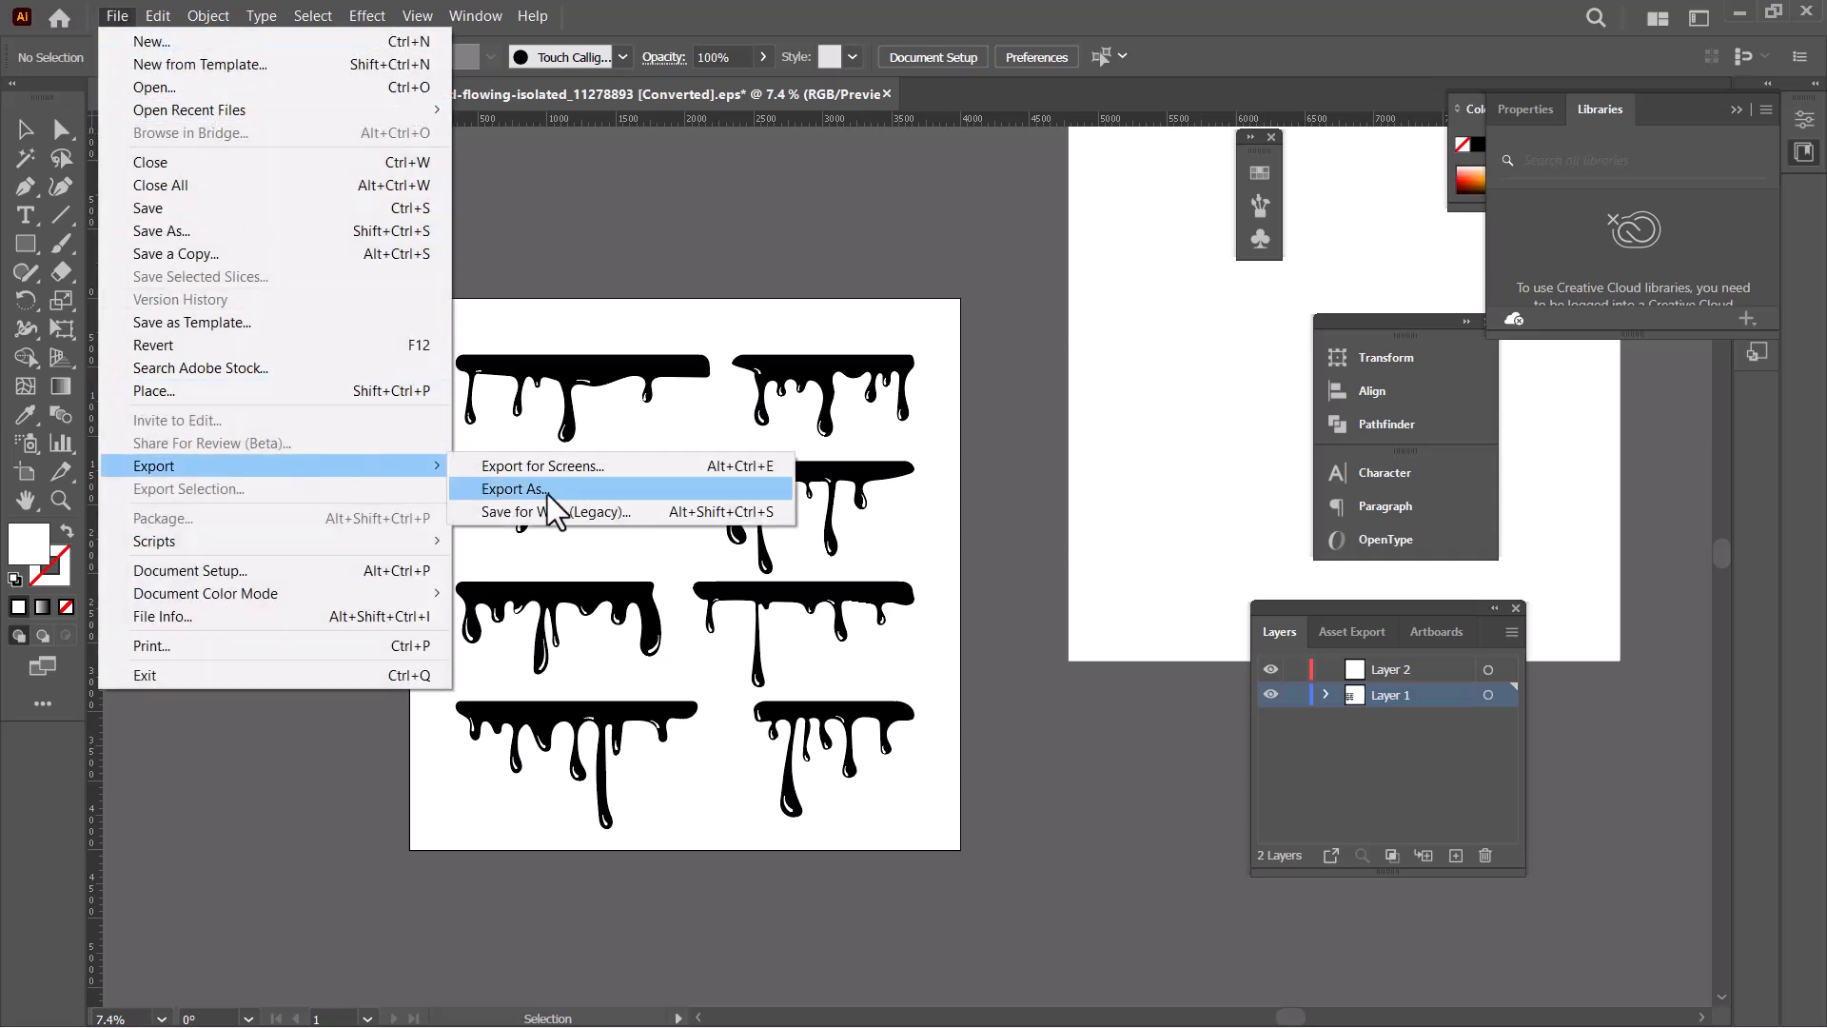
{"action": "left_click", "coordinate": [550, 494]}
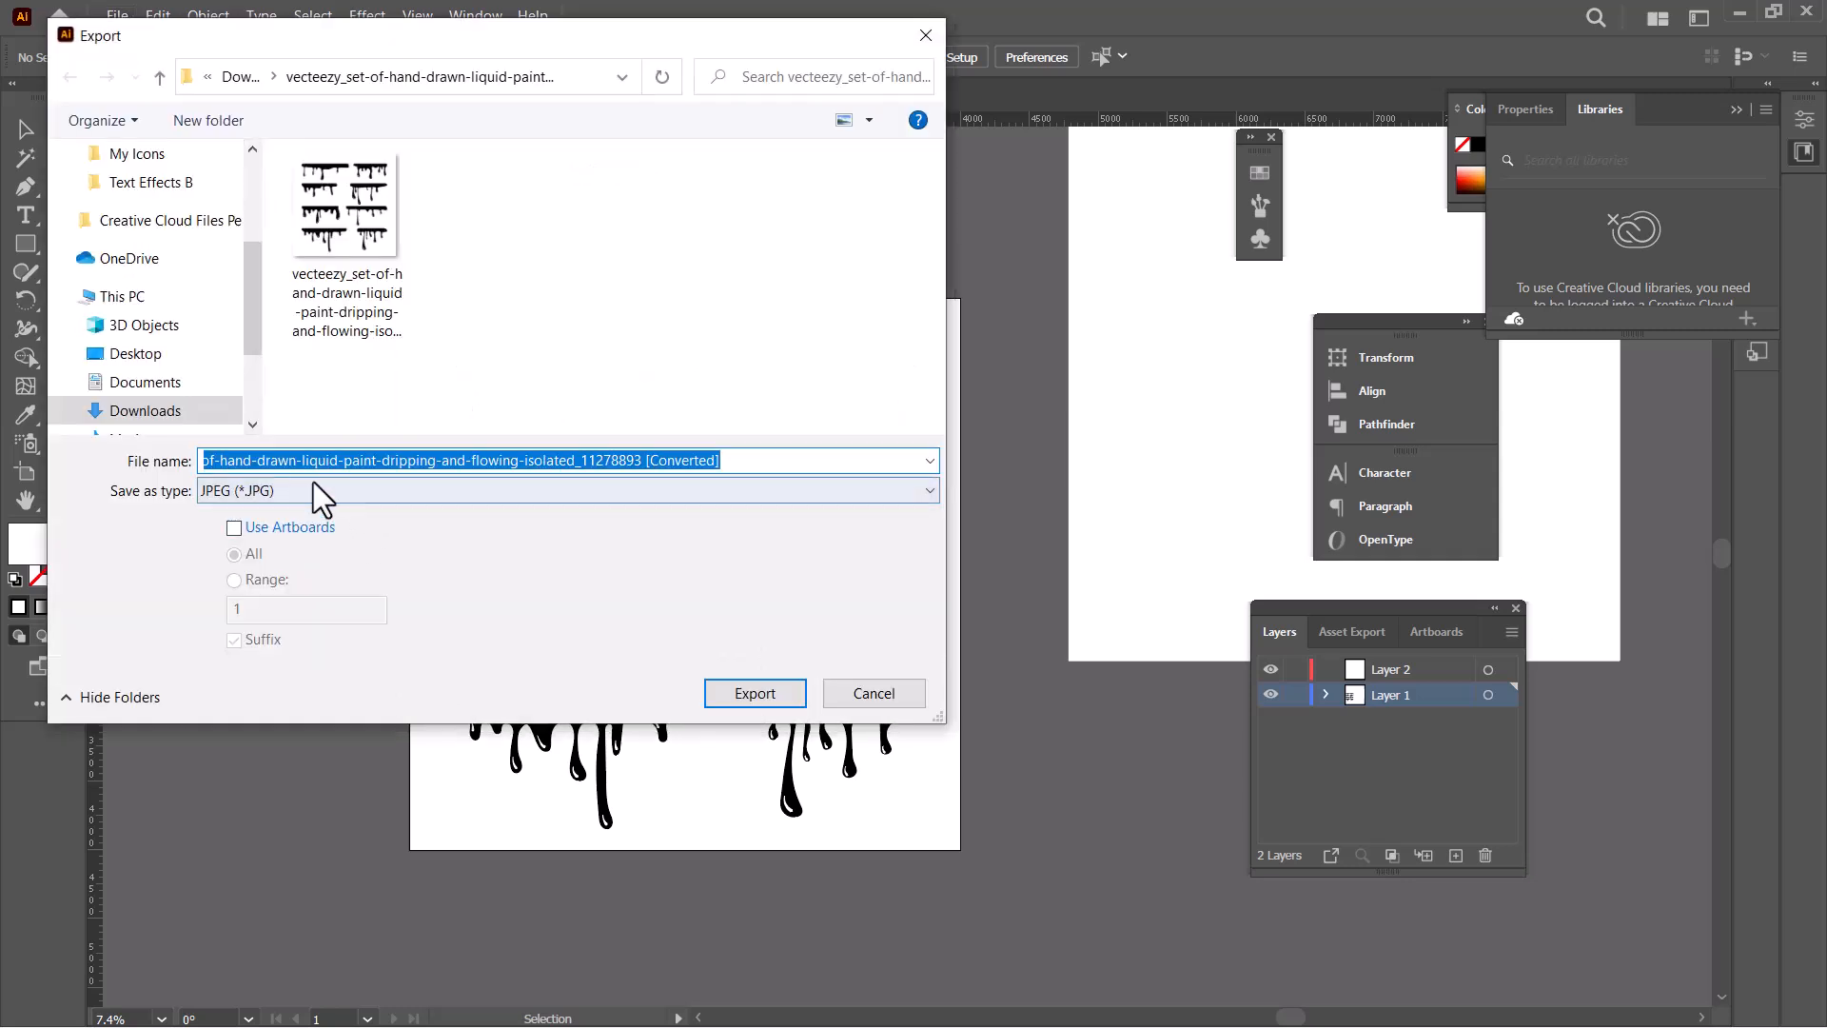
{"action": "left_click", "coordinate": [313, 482]}
{"action": "left_click", "coordinate": [270, 642]}
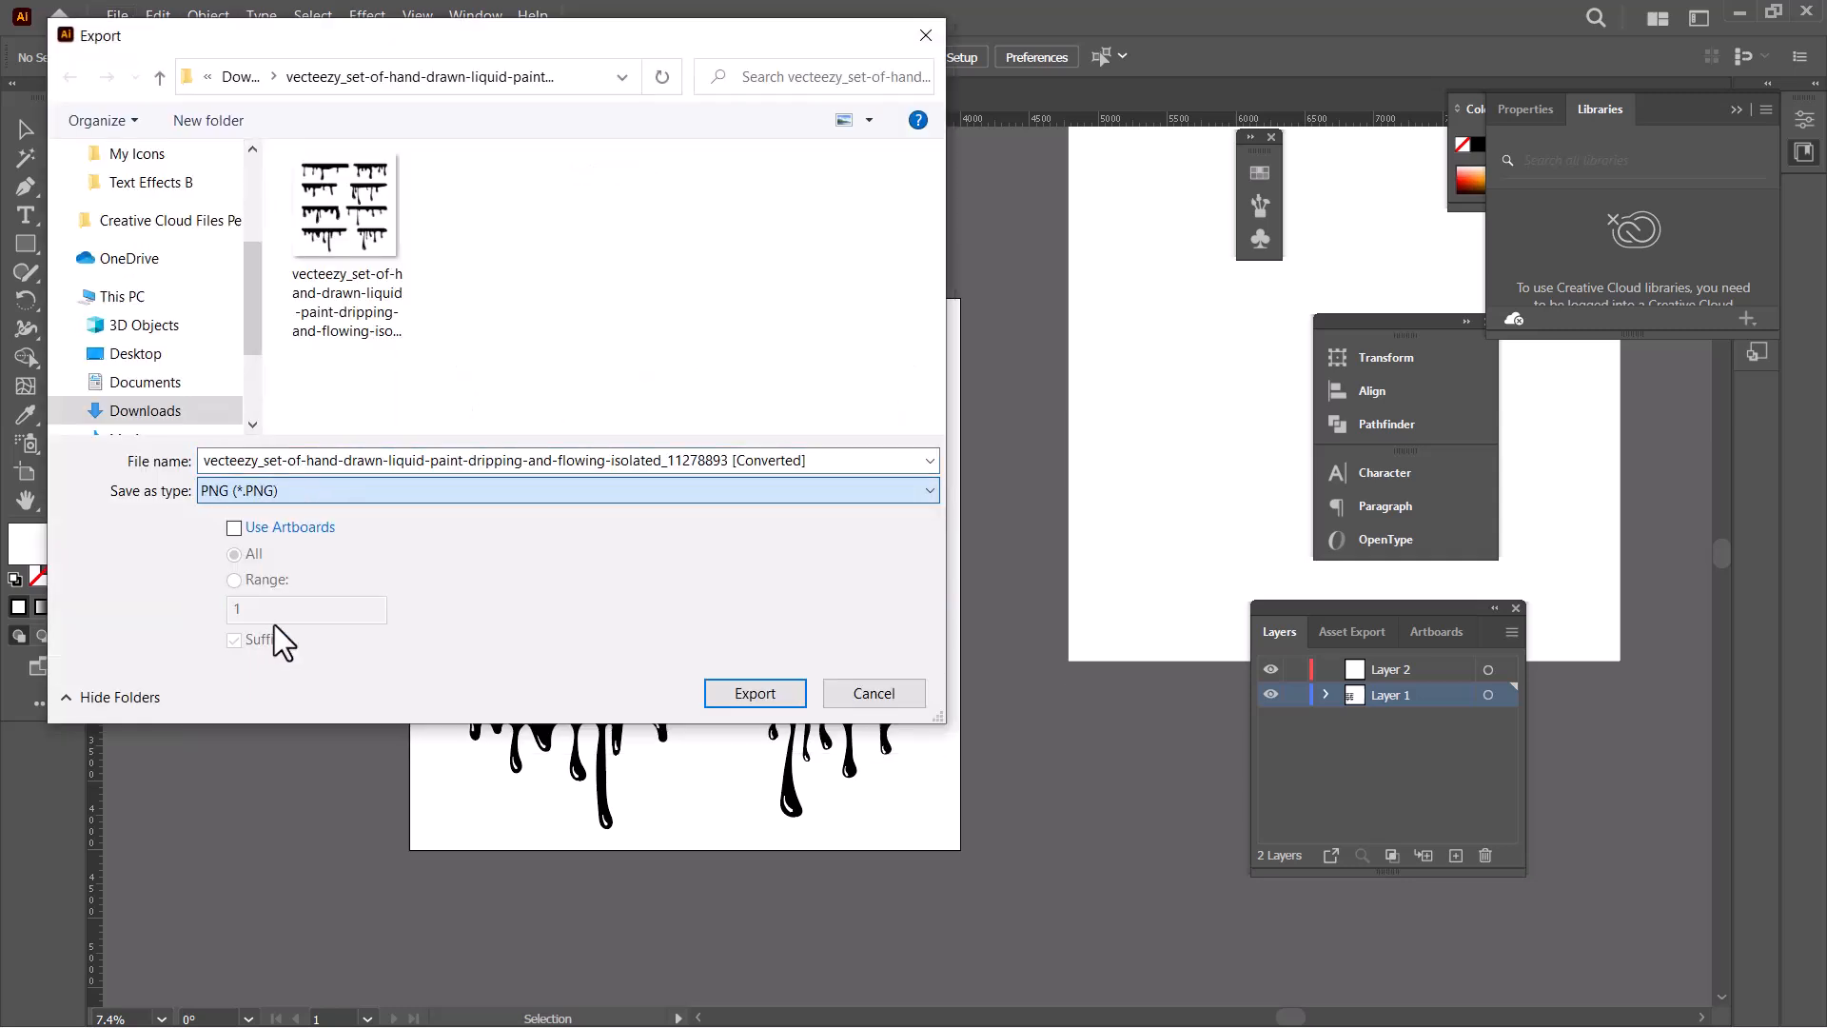
{"action": "left_click", "coordinate": [266, 526]}
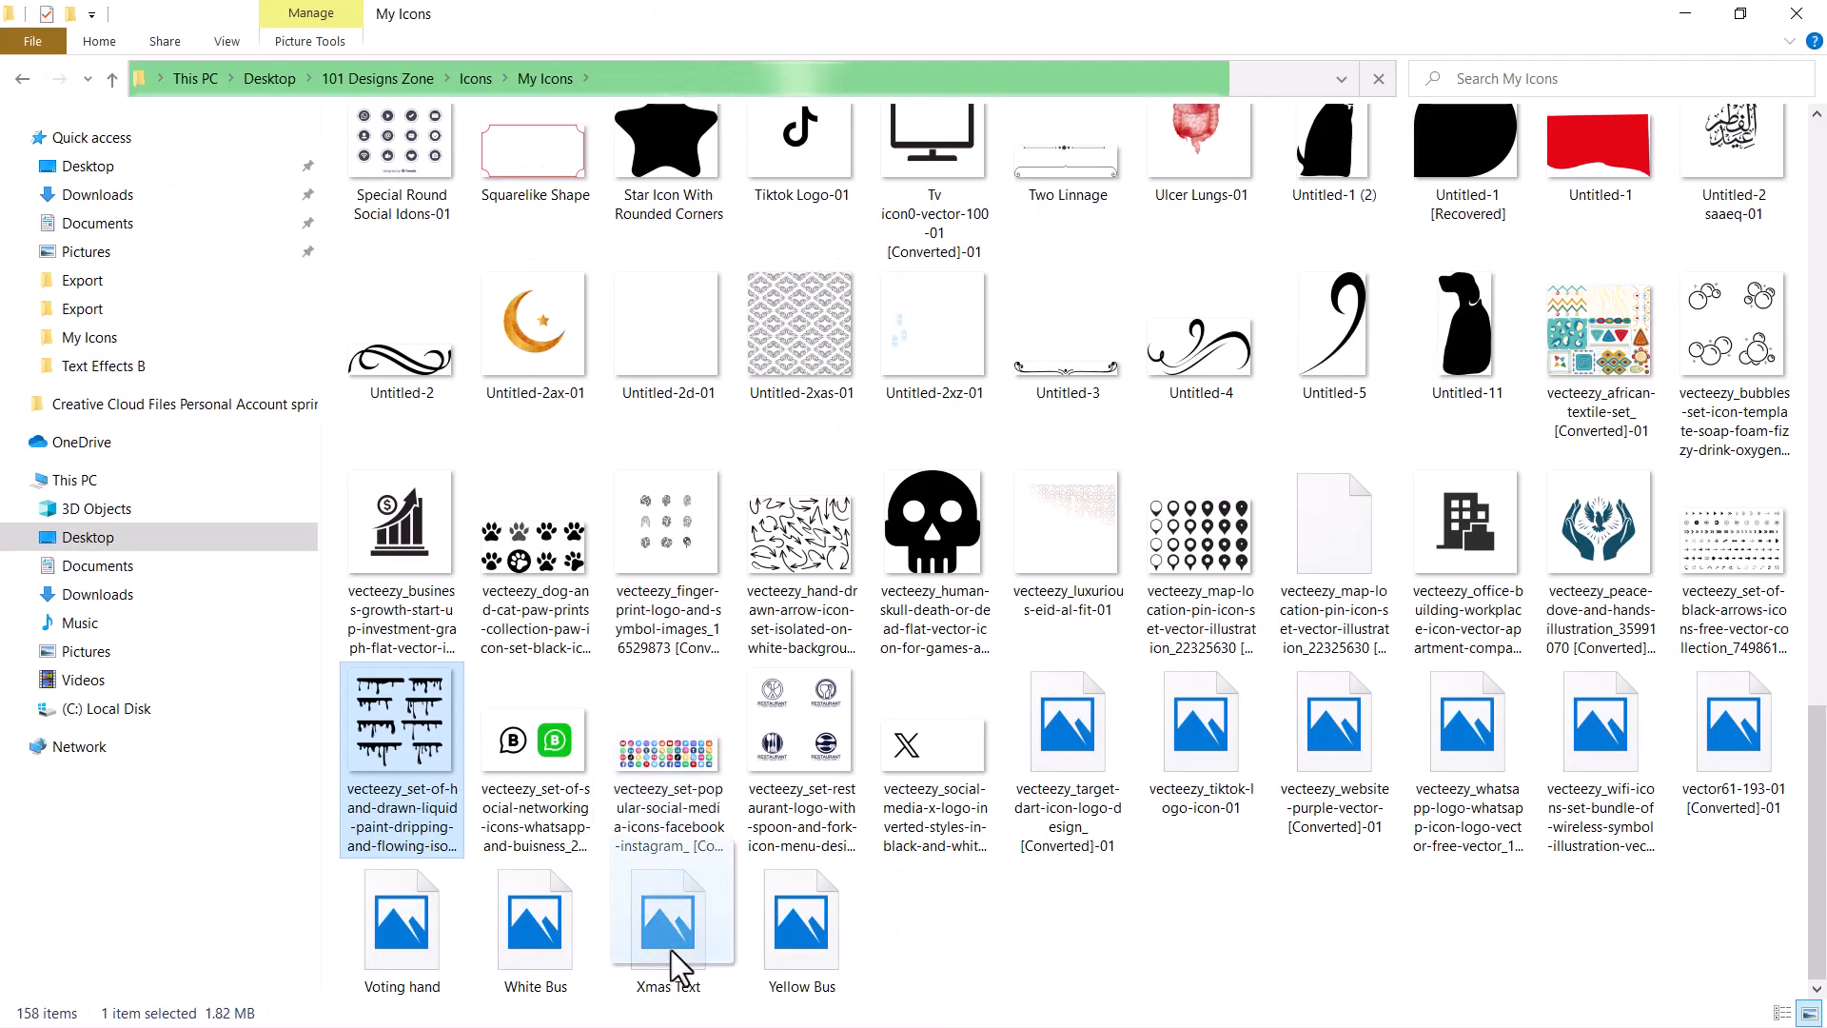
- Open the exported drips PNG from the My Icons folder as a separate document in Photoshop
{"action": "key", "text": "super"}
{"action": "left_click_drag", "start_coordinate": [657, 1027], "coordinate": [783, 94]}
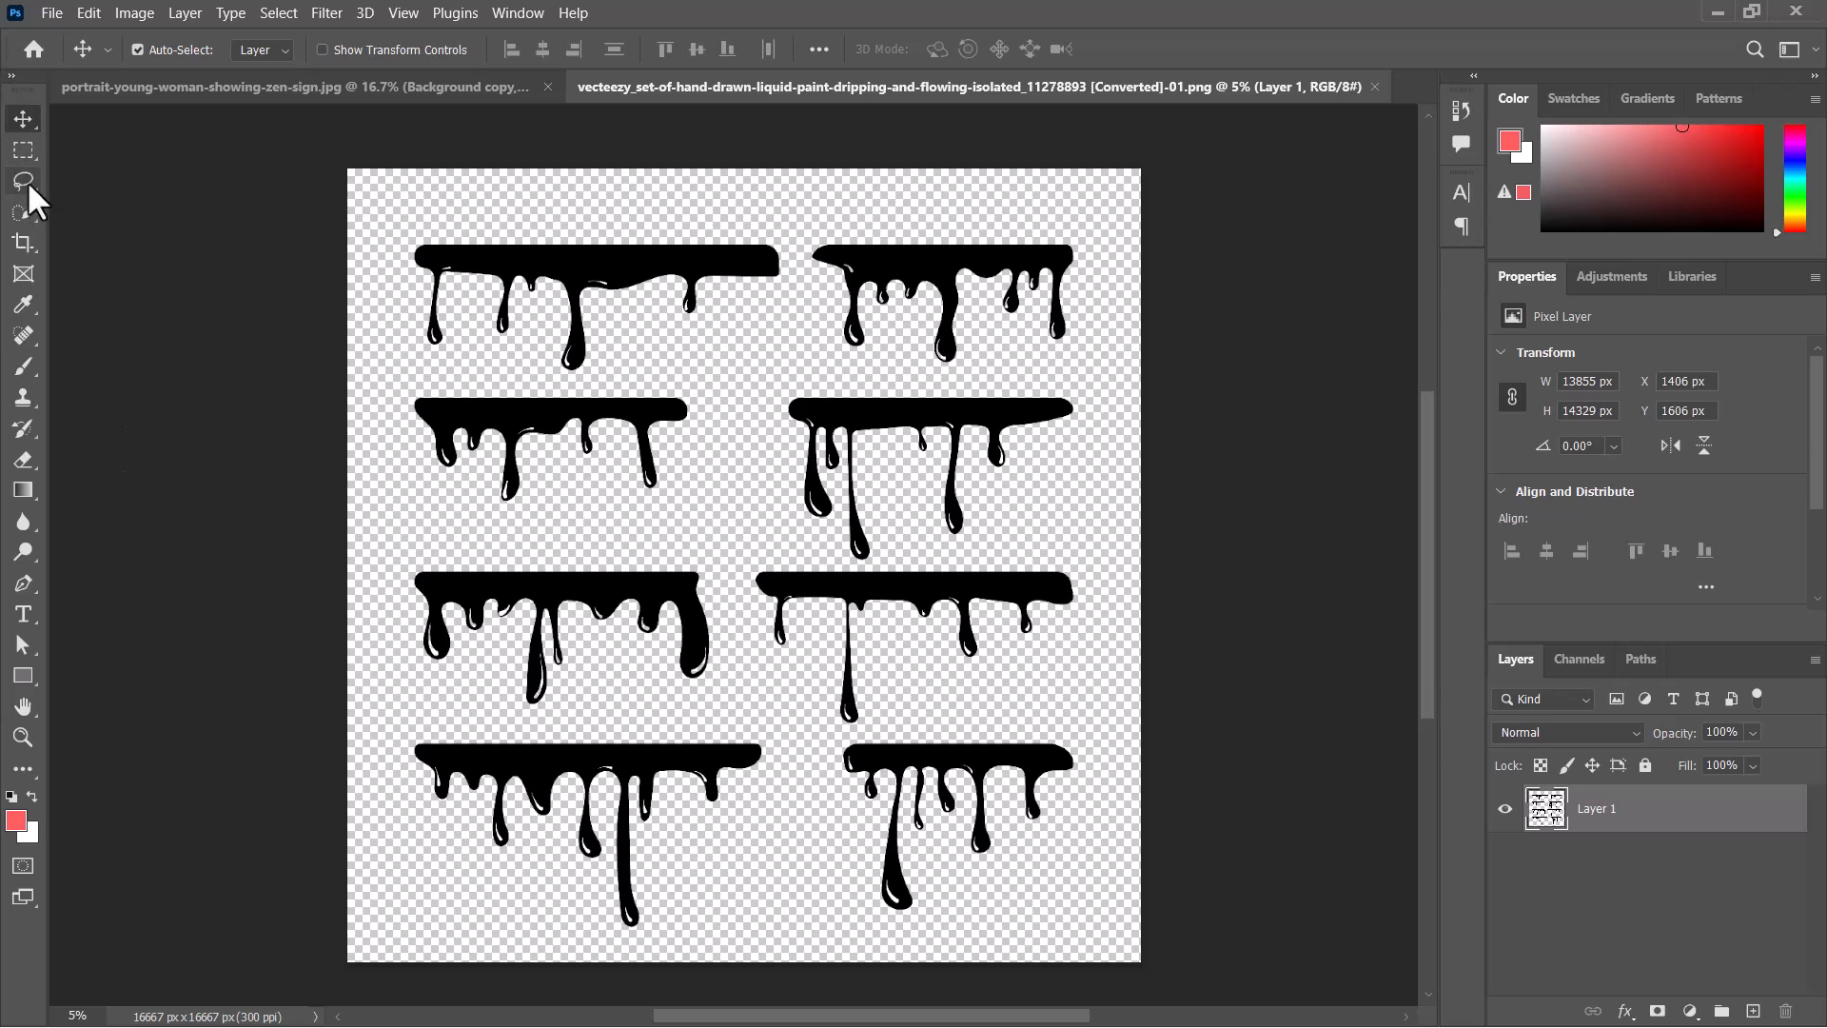
- Outline the upper-right drip shape with the Lasso tool and copy it to its own layer
{"action": "left_click", "coordinate": [23, 181]}
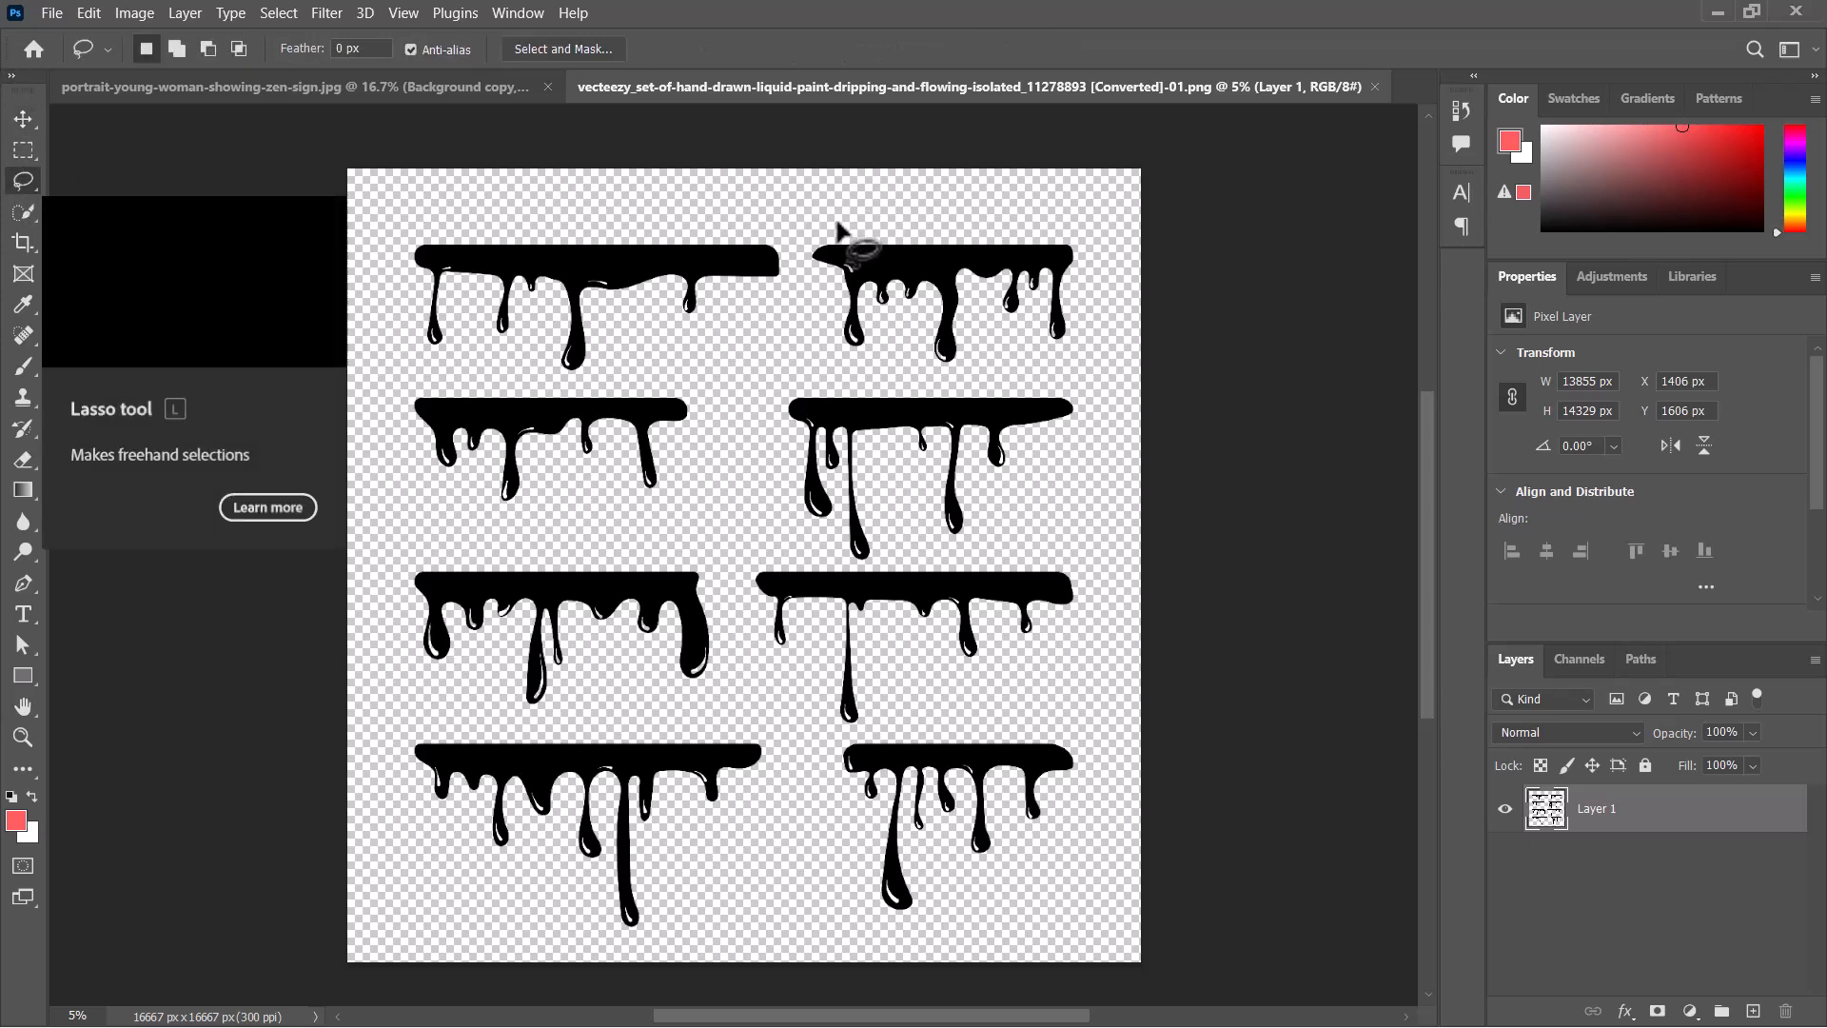
{"action": "mouse_move", "coordinate": [879, 209]}
{"action": "left_mouse_down"}
{"action": "mouse_move", "coordinate": [826, 219]}
{"action": "mouse_move", "coordinate": [795, 262]}
{"action": "left_mouse_up"}
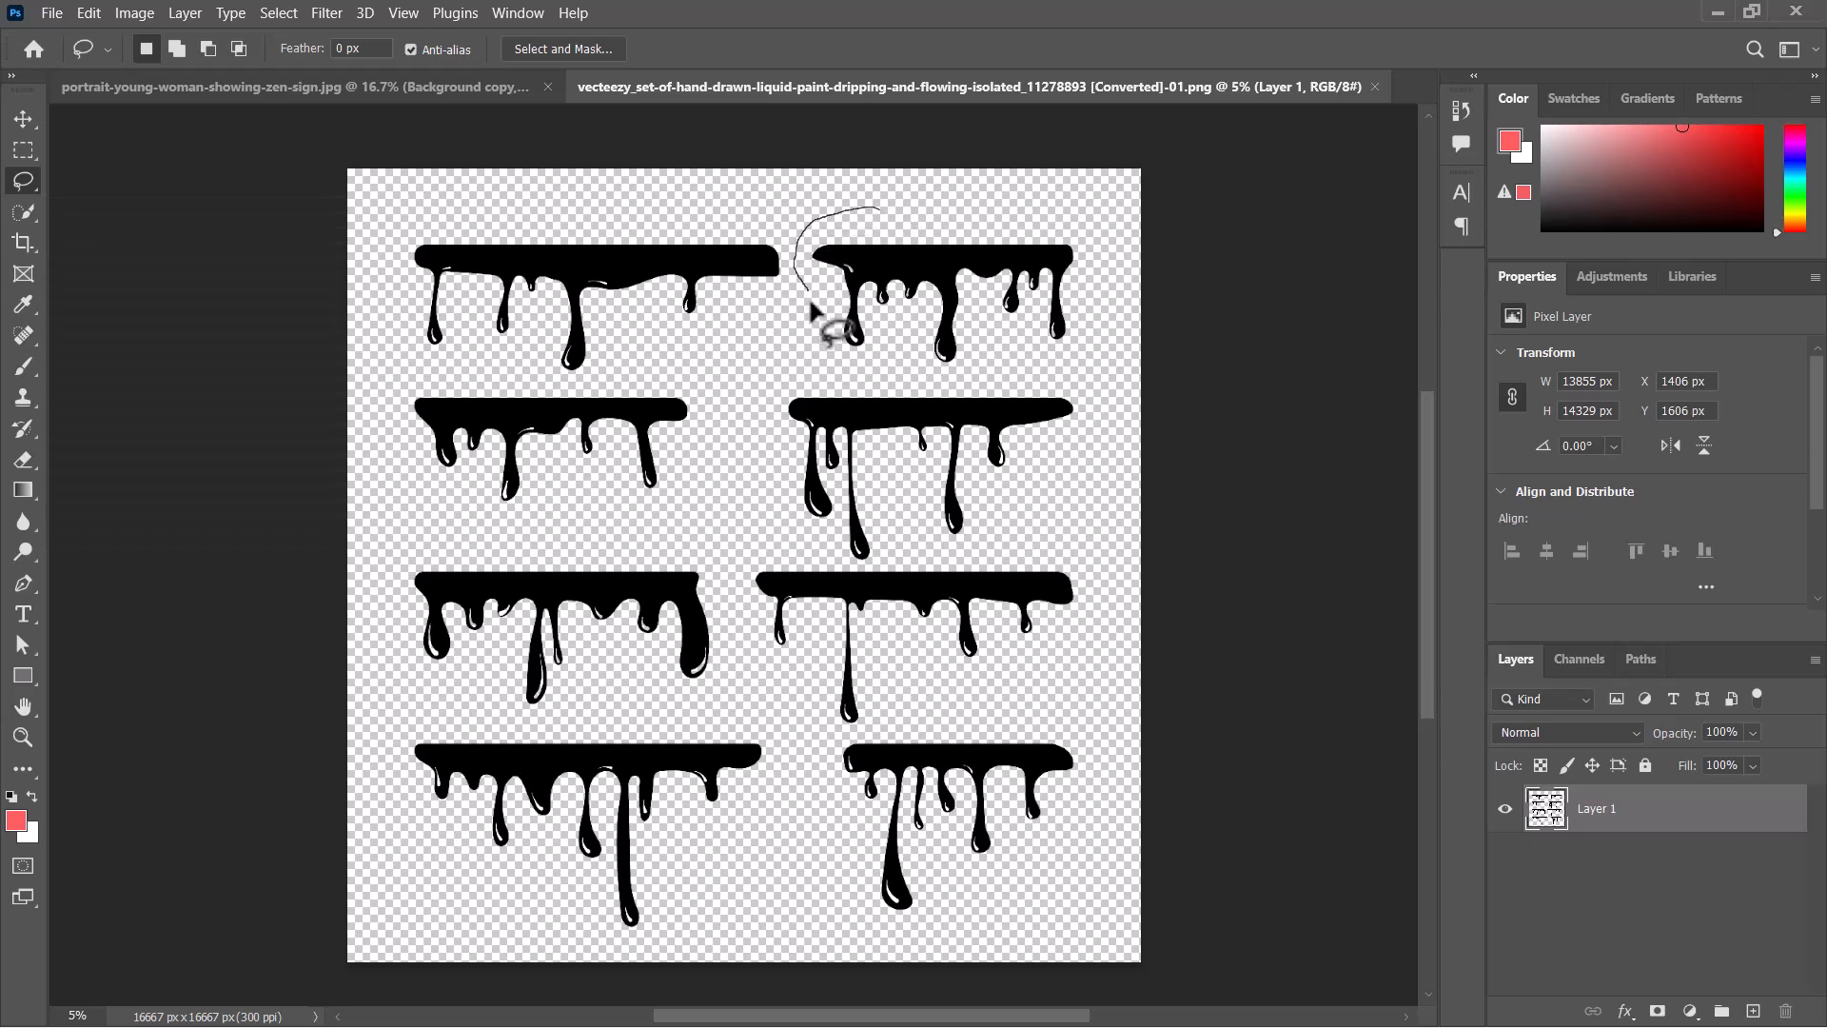
{"action": "mouse_move", "coordinate": [814, 351]}
{"action": "left_mouse_down"}
{"action": "mouse_move", "coordinate": [909, 373]}
{"action": "mouse_move", "coordinate": [981, 356]}
{"action": "mouse_move", "coordinate": [1081, 369]}
{"action": "mouse_move", "coordinate": [1112, 324]}
{"action": "mouse_move", "coordinate": [1113, 236]}
{"action": "mouse_move", "coordinate": [1015, 202]}
{"action": "mouse_move", "coordinate": [882, 209]}
{"action": "left_mouse_up"}
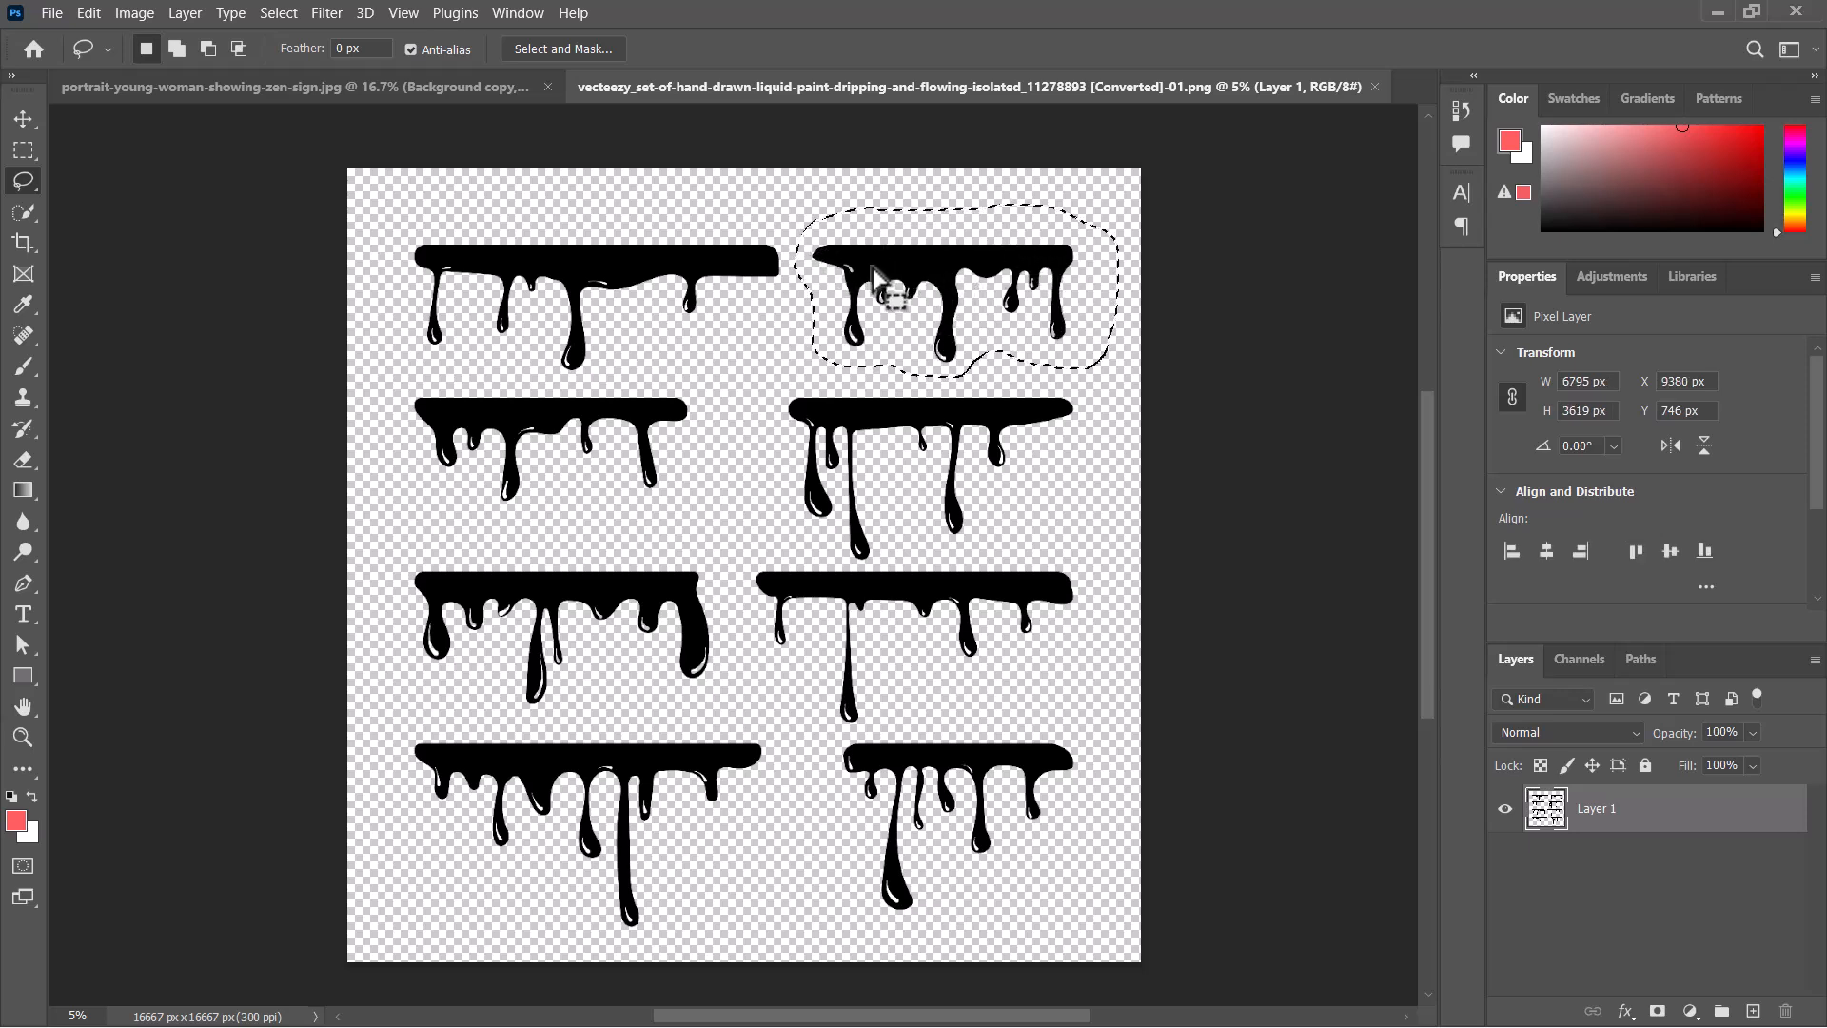
{"action": "right_click", "coordinate": [890, 281]}
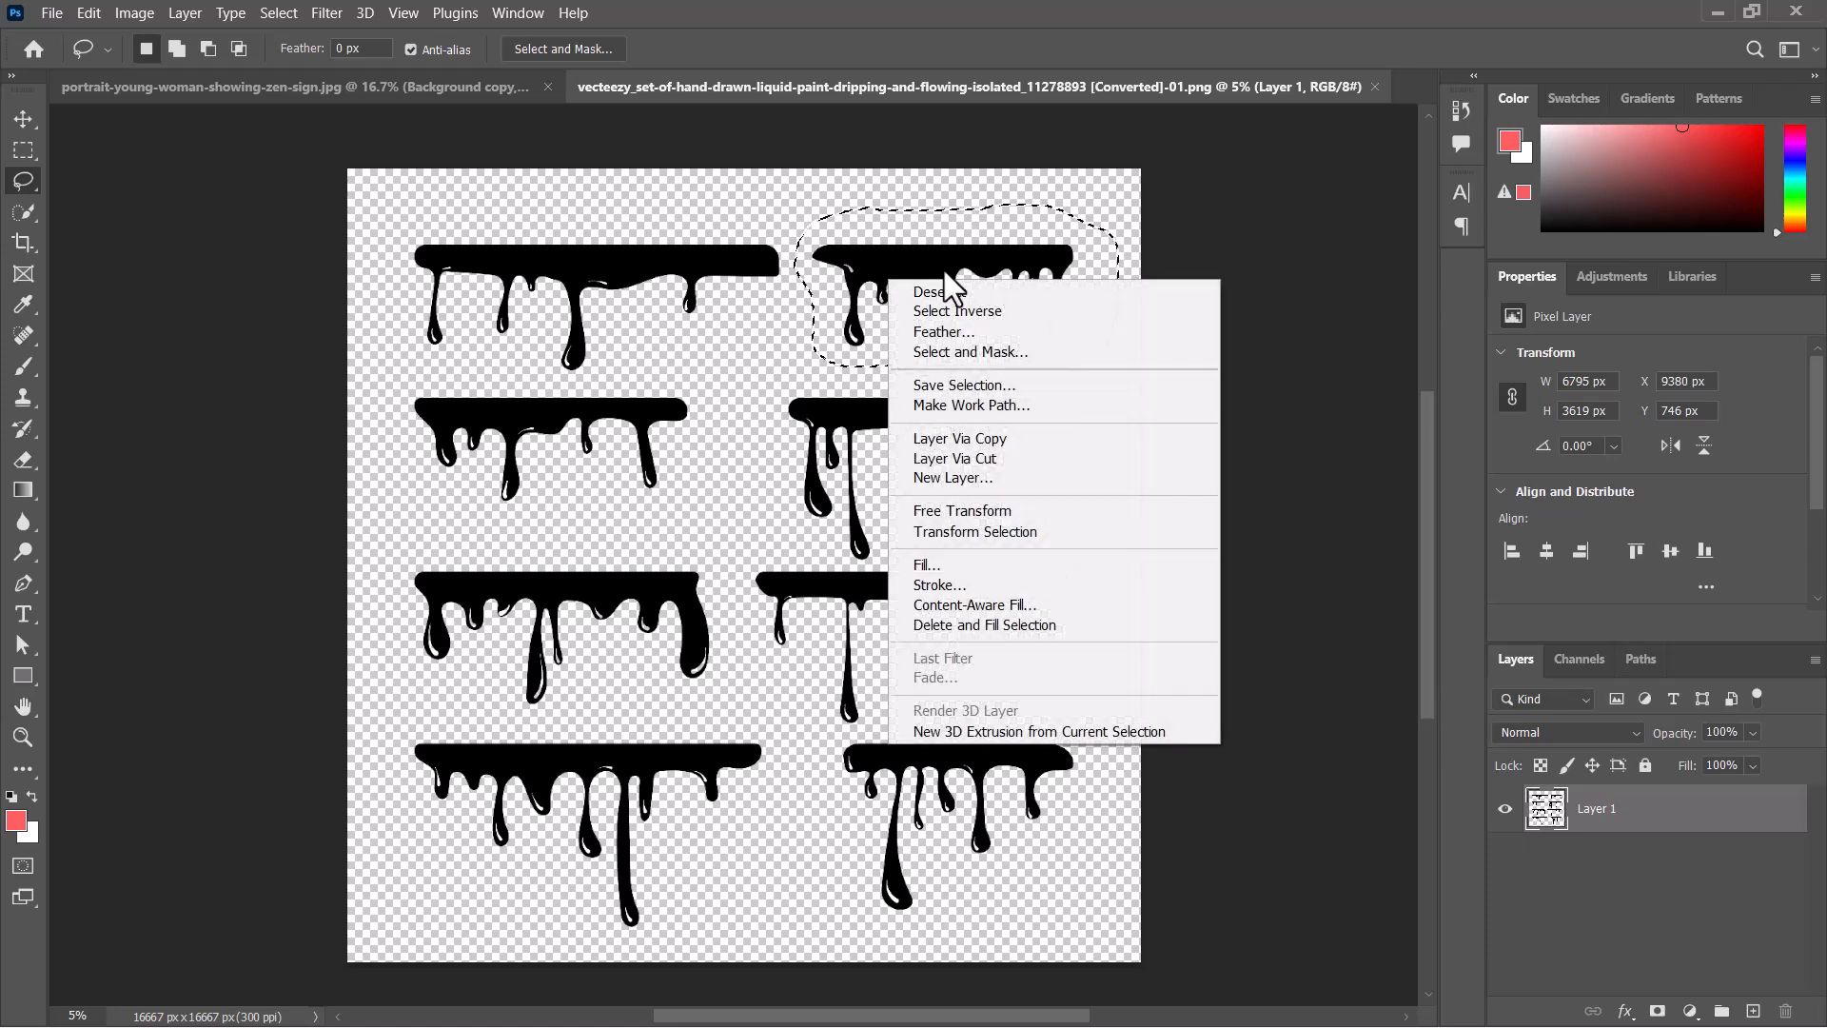
{"action": "left_click", "coordinate": [981, 441]}
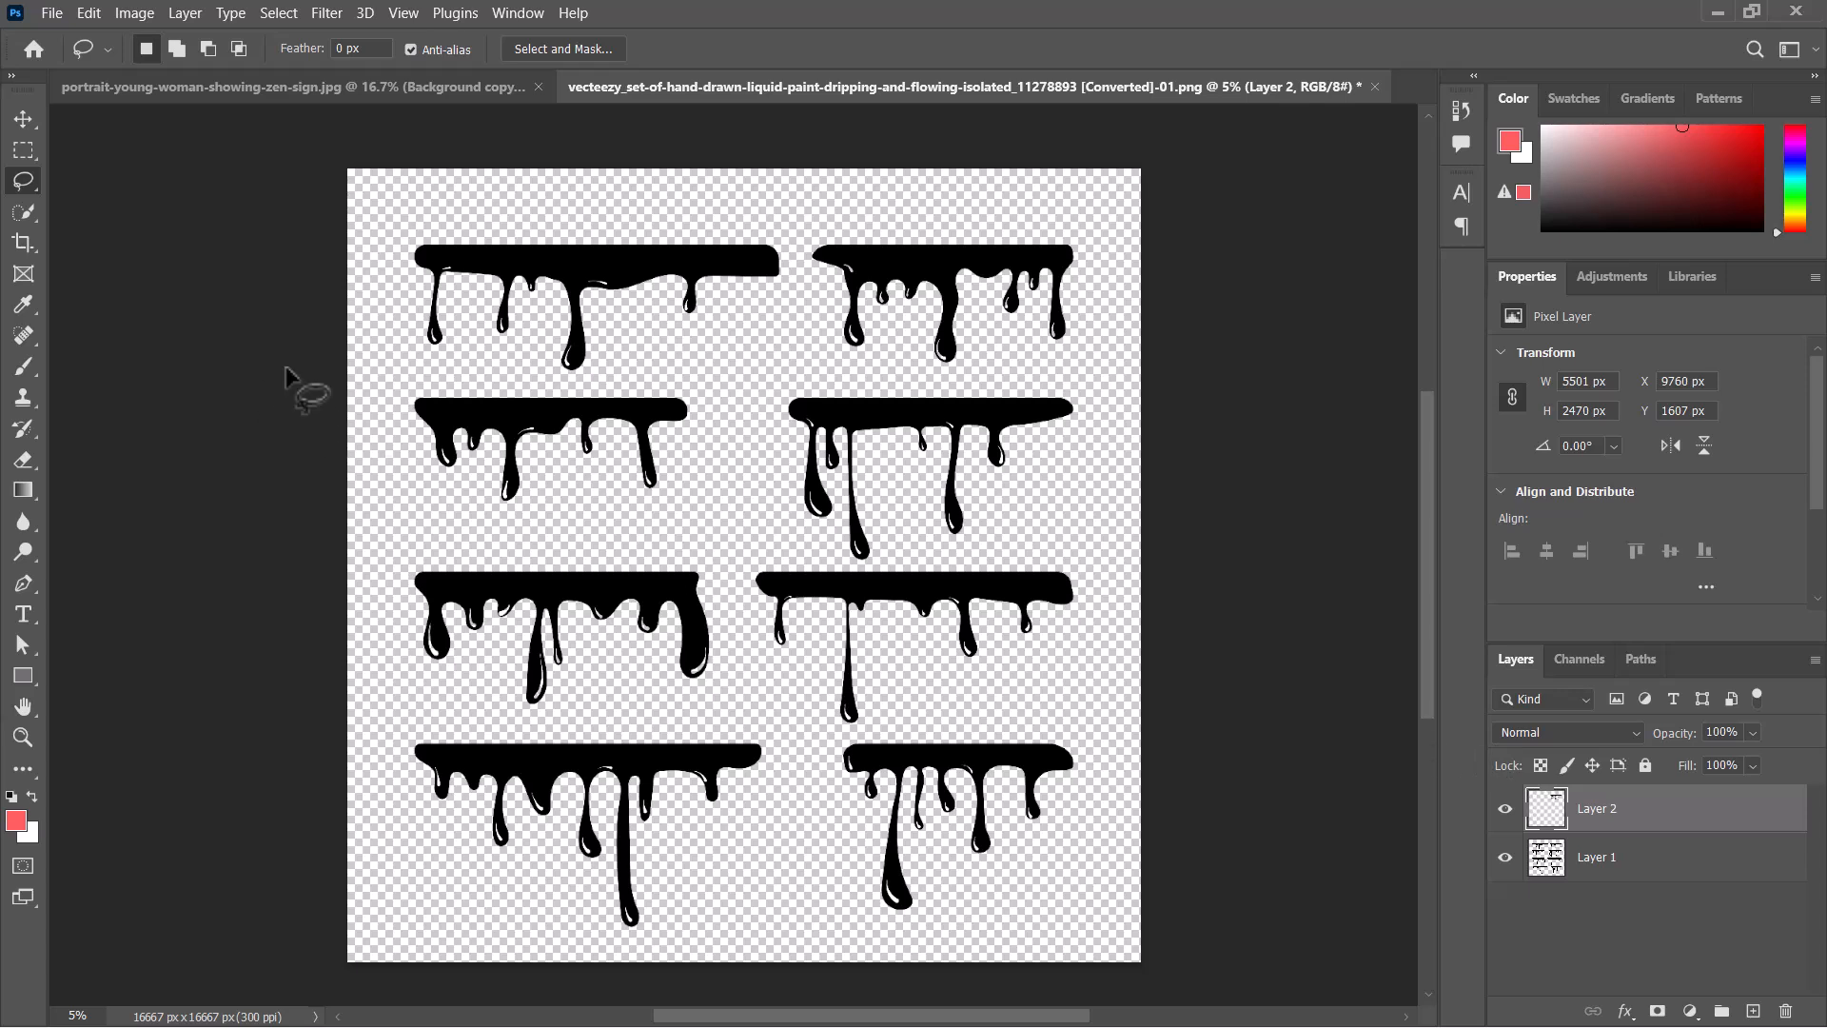
- Move the copied drip into the portrait document and place it over the woman's torso
{"action": "left_click", "coordinate": [23, 119]}
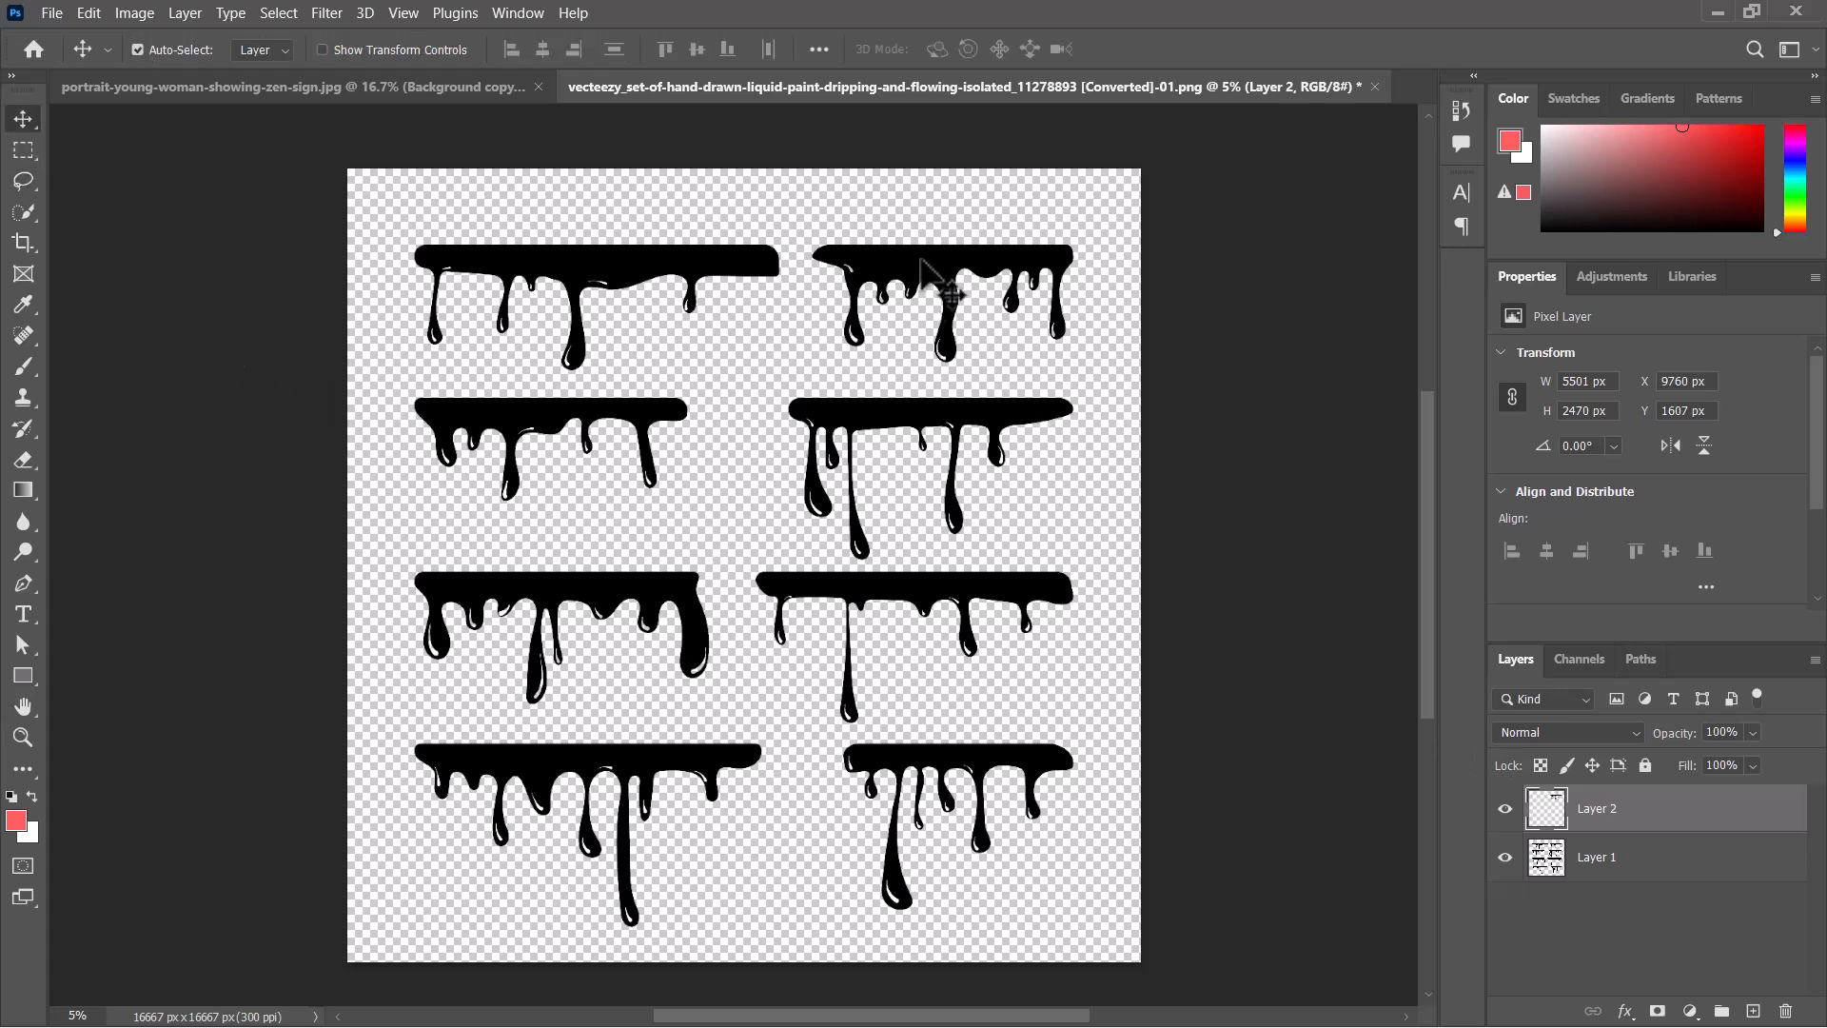
{"action": "left_click_drag", "start_coordinate": [994, 276], "coordinate": [752, 618]}
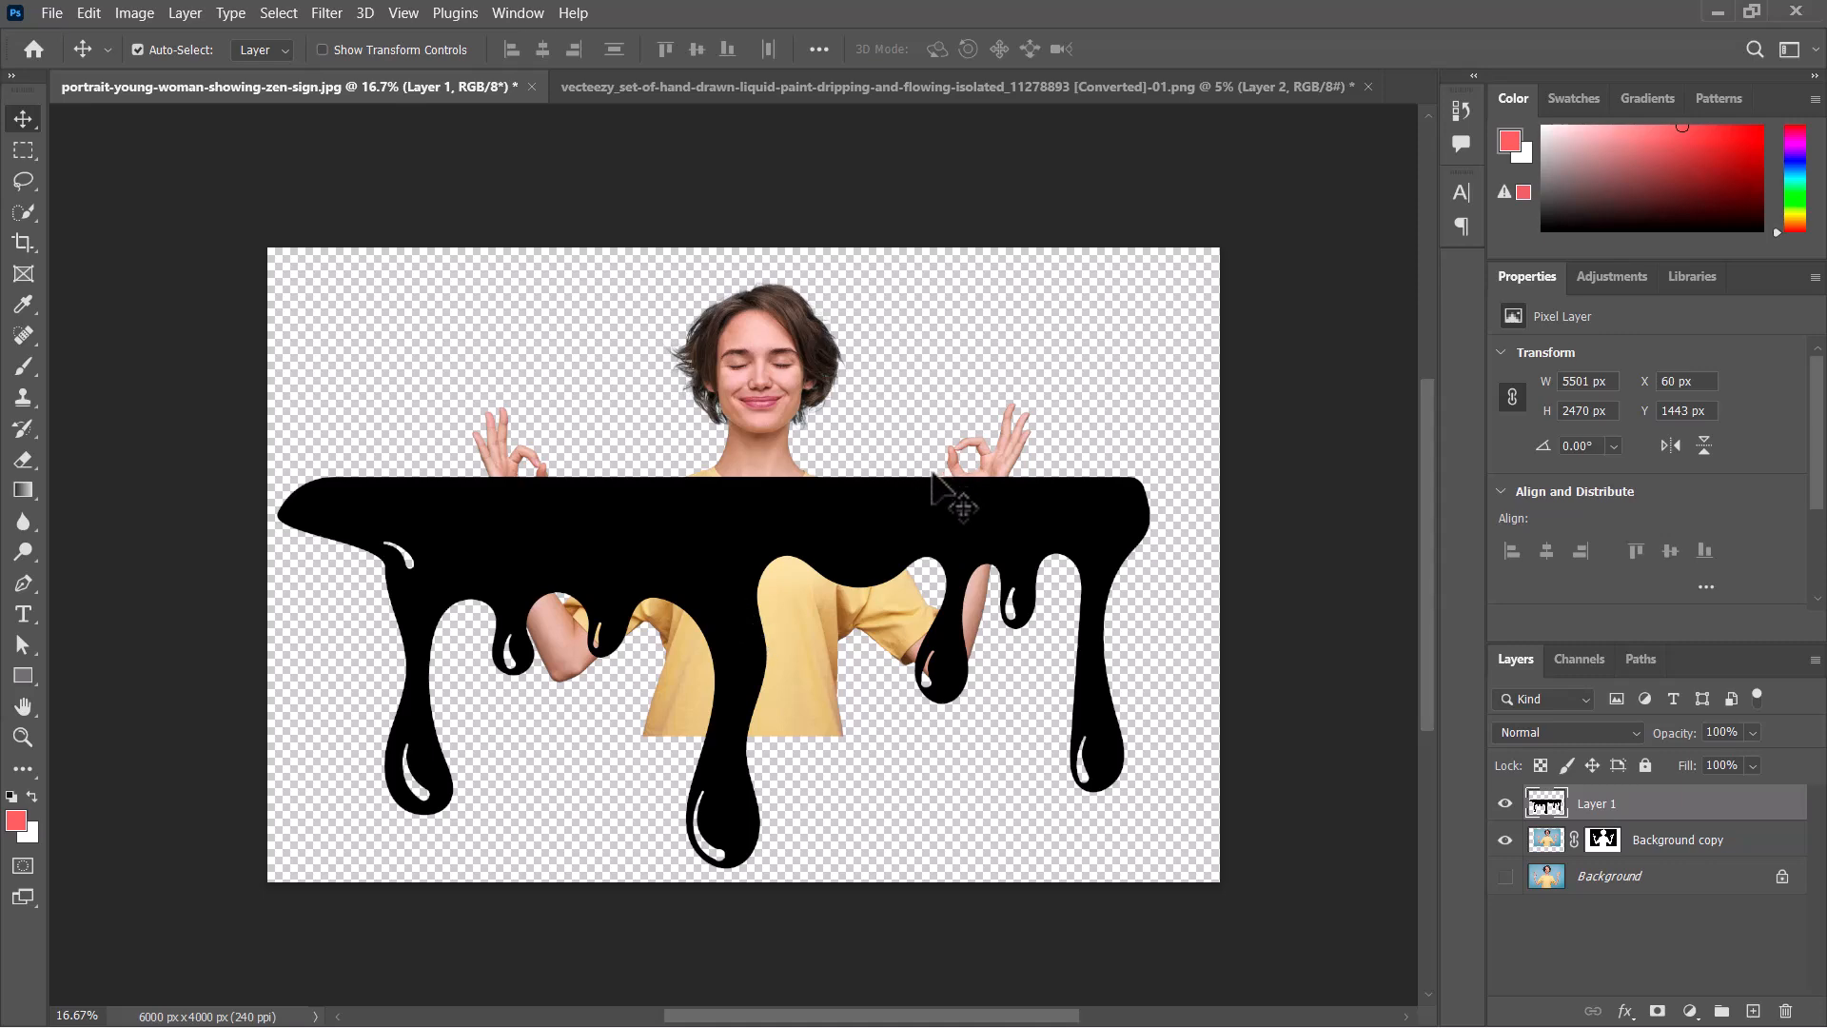
{"action": "key", "text": "ctrl+g"}
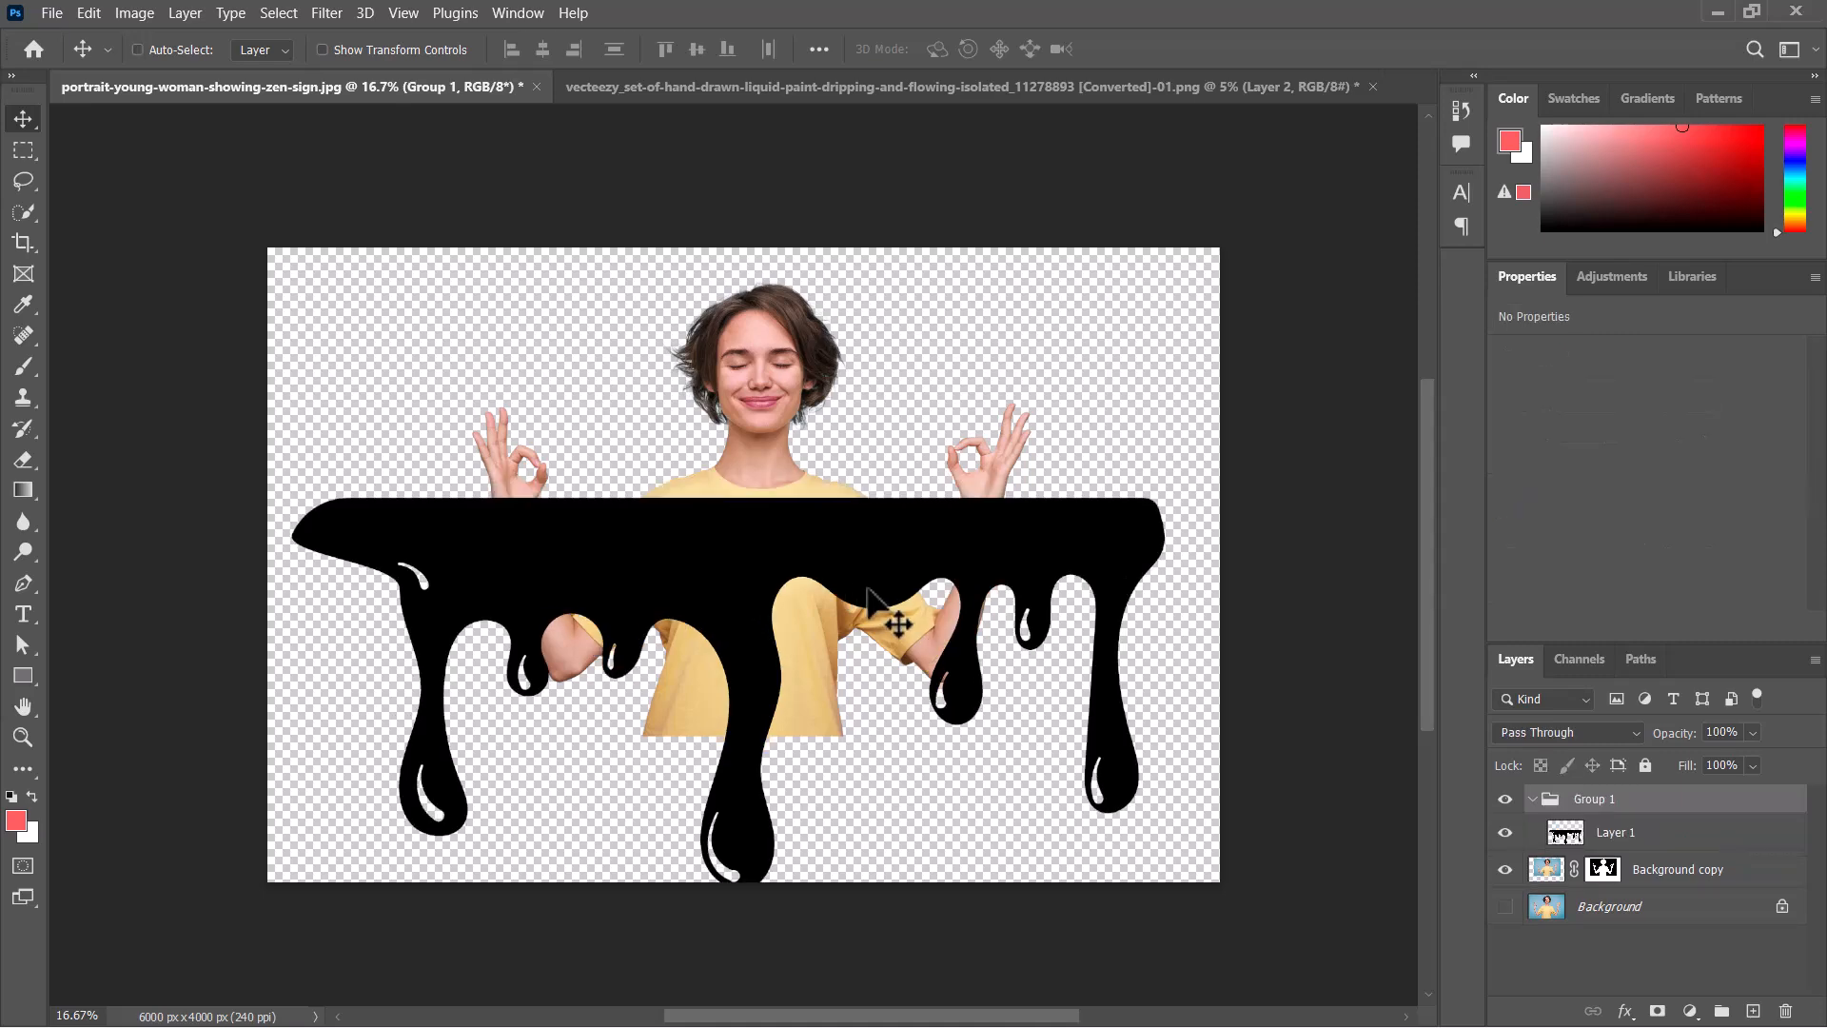
{"action": "key", "text": "ctrl+z"}
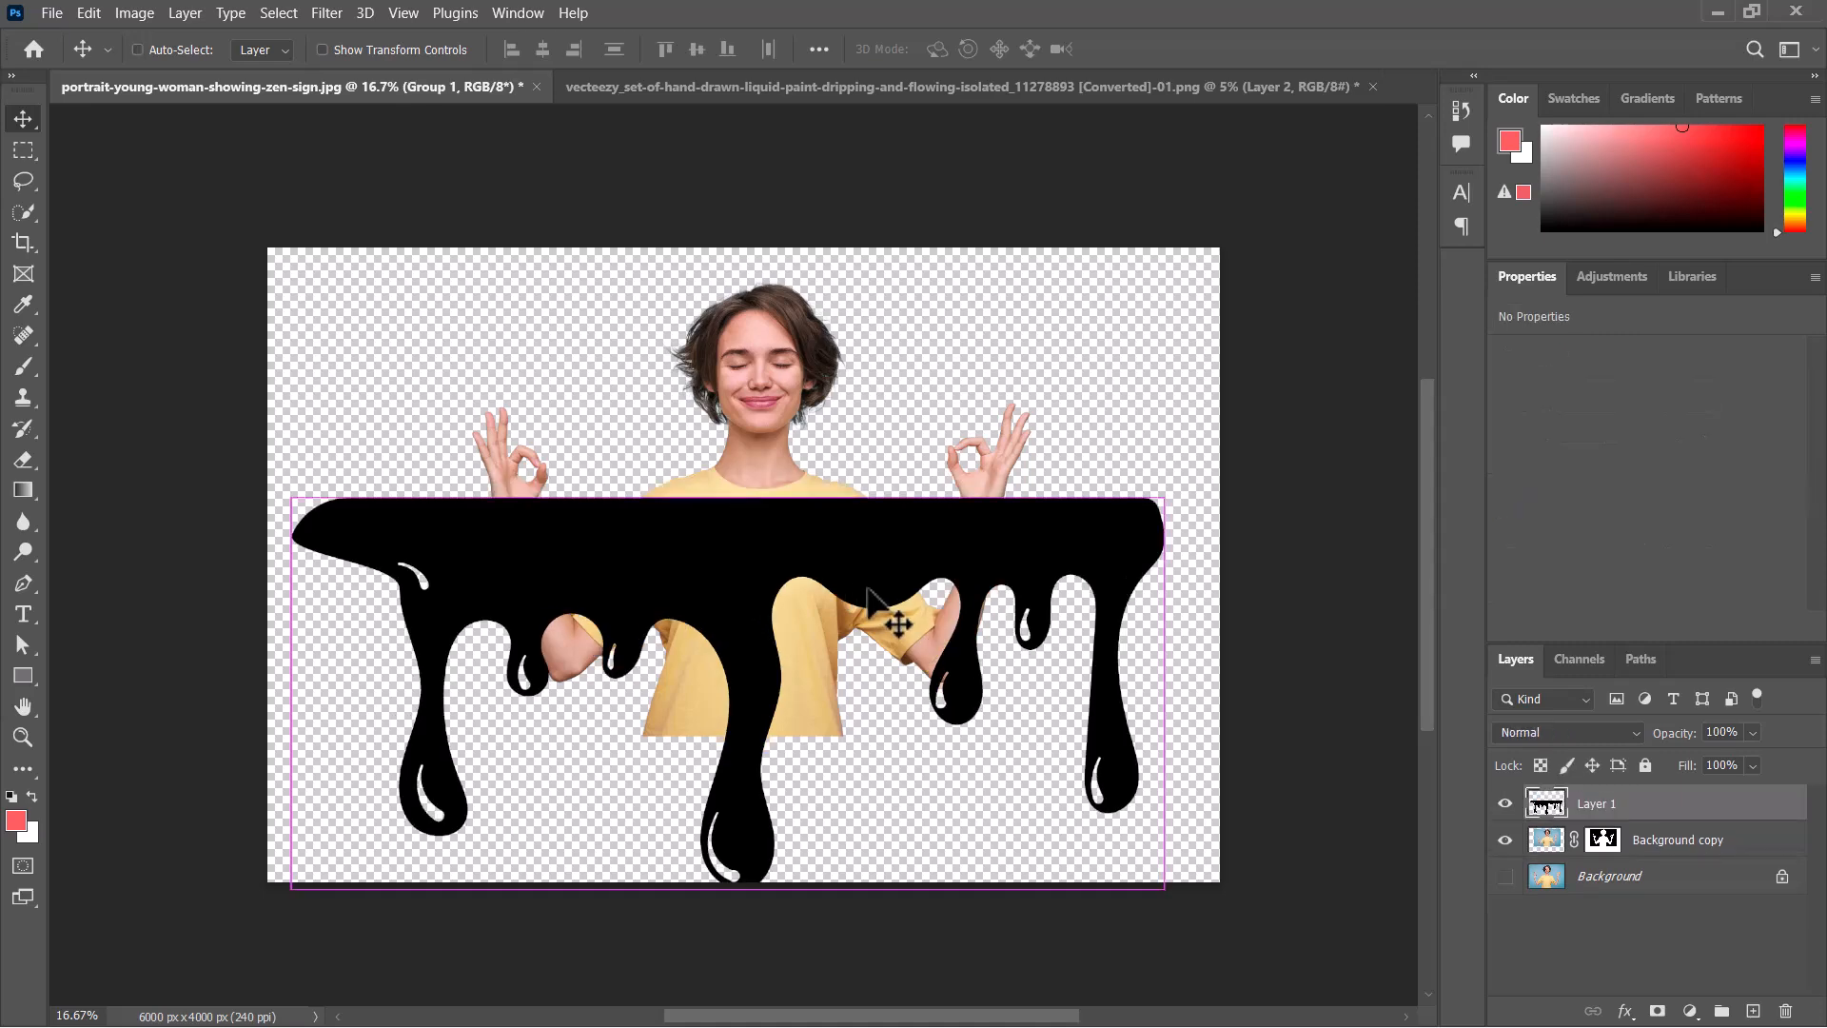
- Scale the drip down proportionally to about 22% and place it over the lower part of the yellow shirt
{"action": "key", "text": "ctrl+t"}
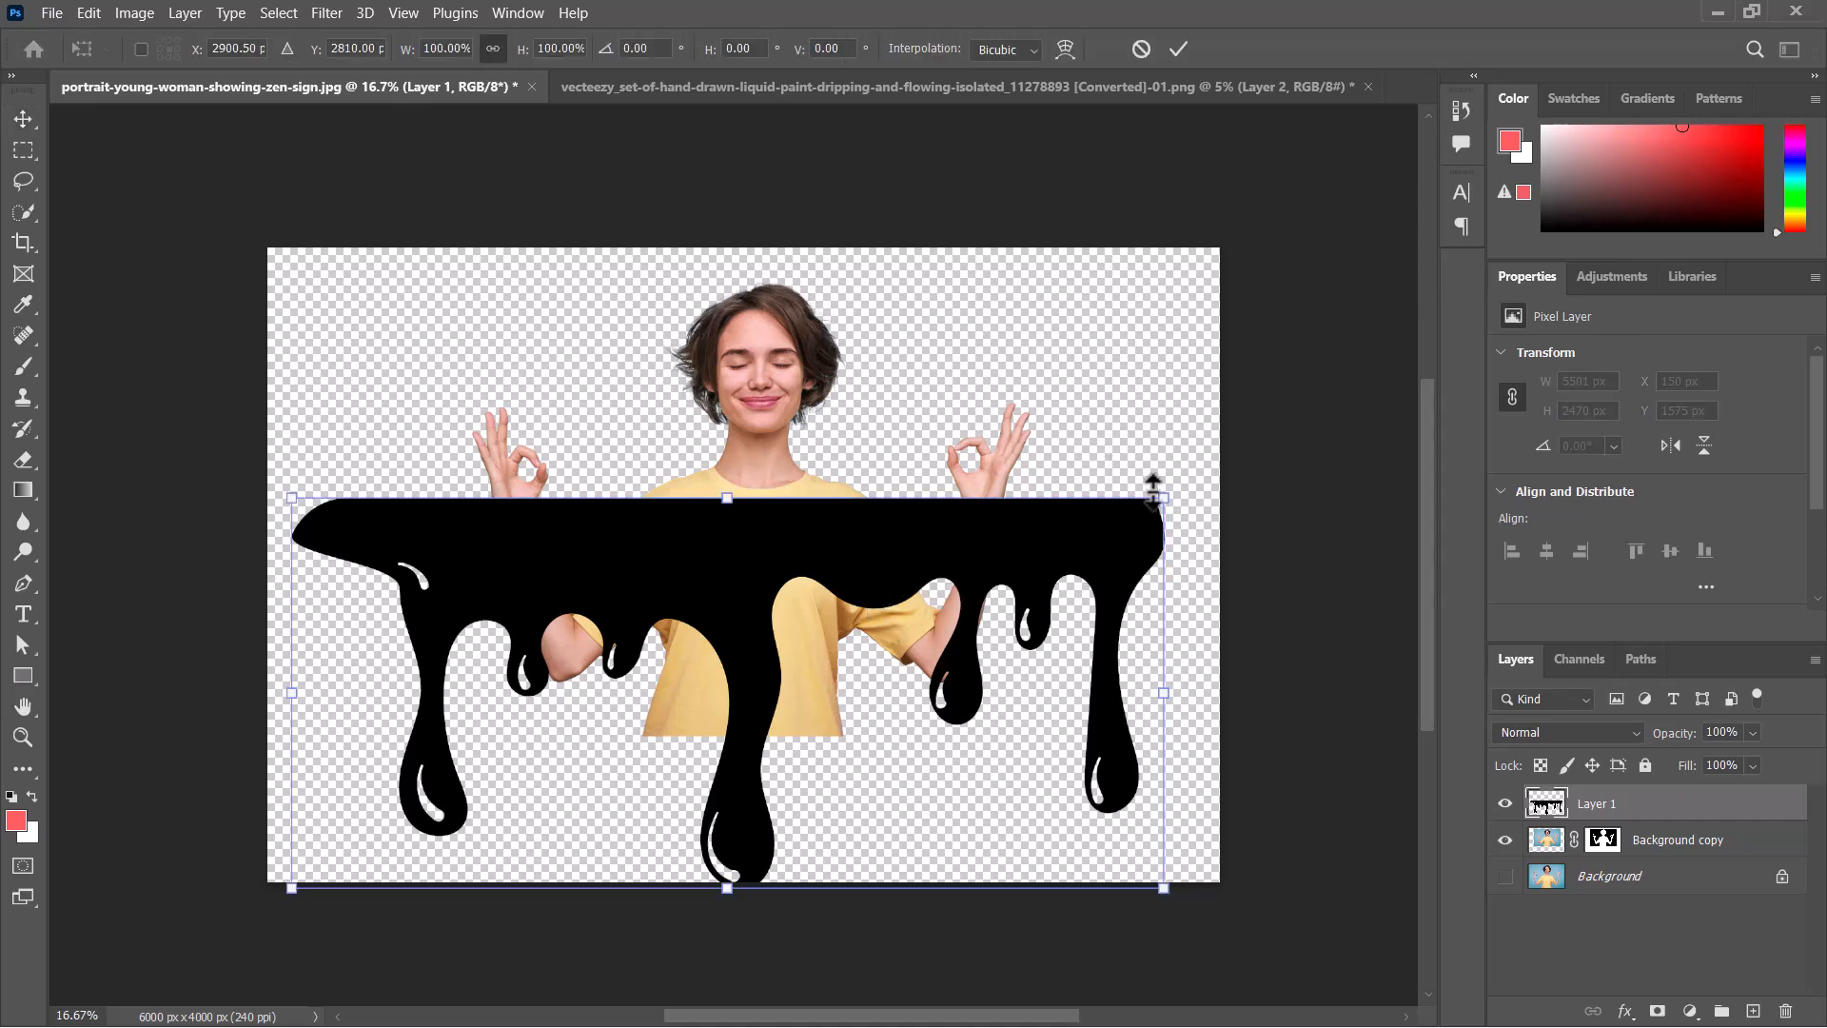
{"action": "left_click_drag", "start_coordinate": [1163, 494], "coordinate": [910, 588]}
{"action": "key", "text": "ctrl+z"}
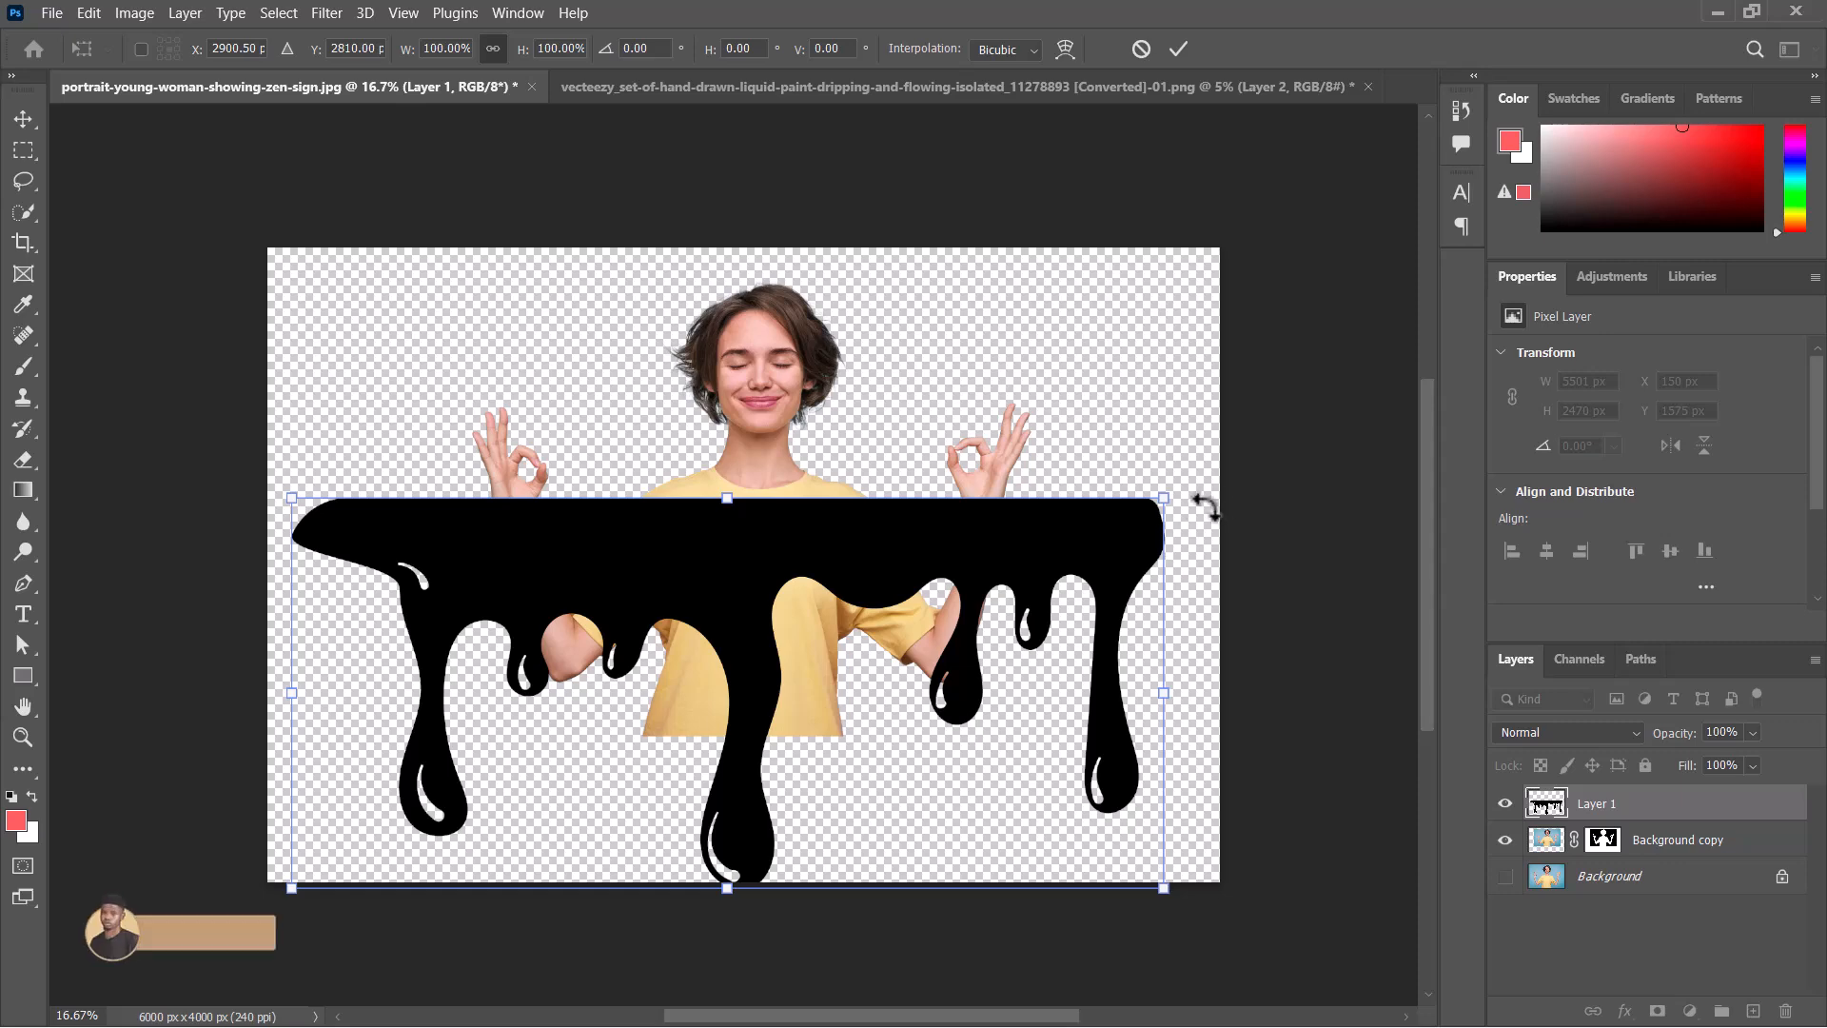
{"action": "left_click_drag", "start_coordinate": [1163, 492], "coordinate": [396, 749]}
{"action": "left_click_drag", "start_coordinate": [365, 846], "coordinate": [842, 696]}
{"action": "key", "text": "ctrl+plus"}
{"action": "key", "text": "ctrl+plus"}
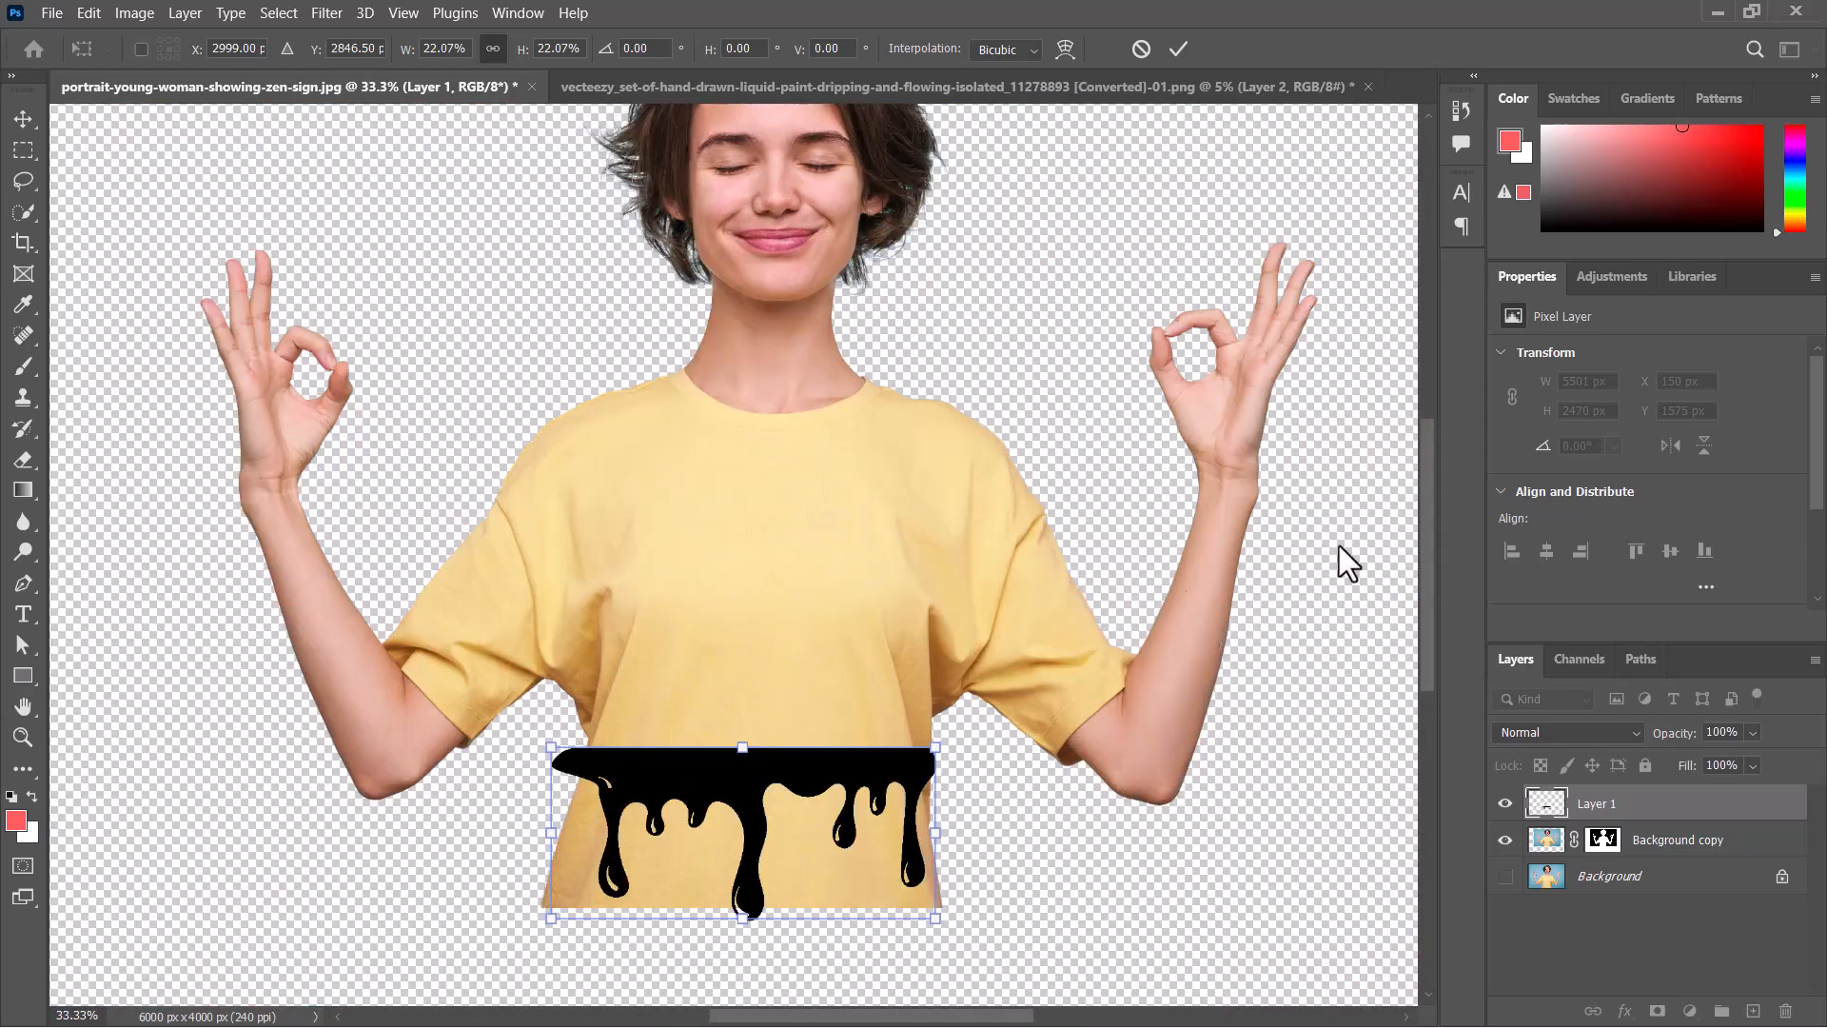
- Align the drip's lower tip with the shirt hem, enlarge it to 22.27% and apply the transform
{"action": "left_click_drag", "start_coordinate": [1432, 547], "coordinate": [1428, 591]}
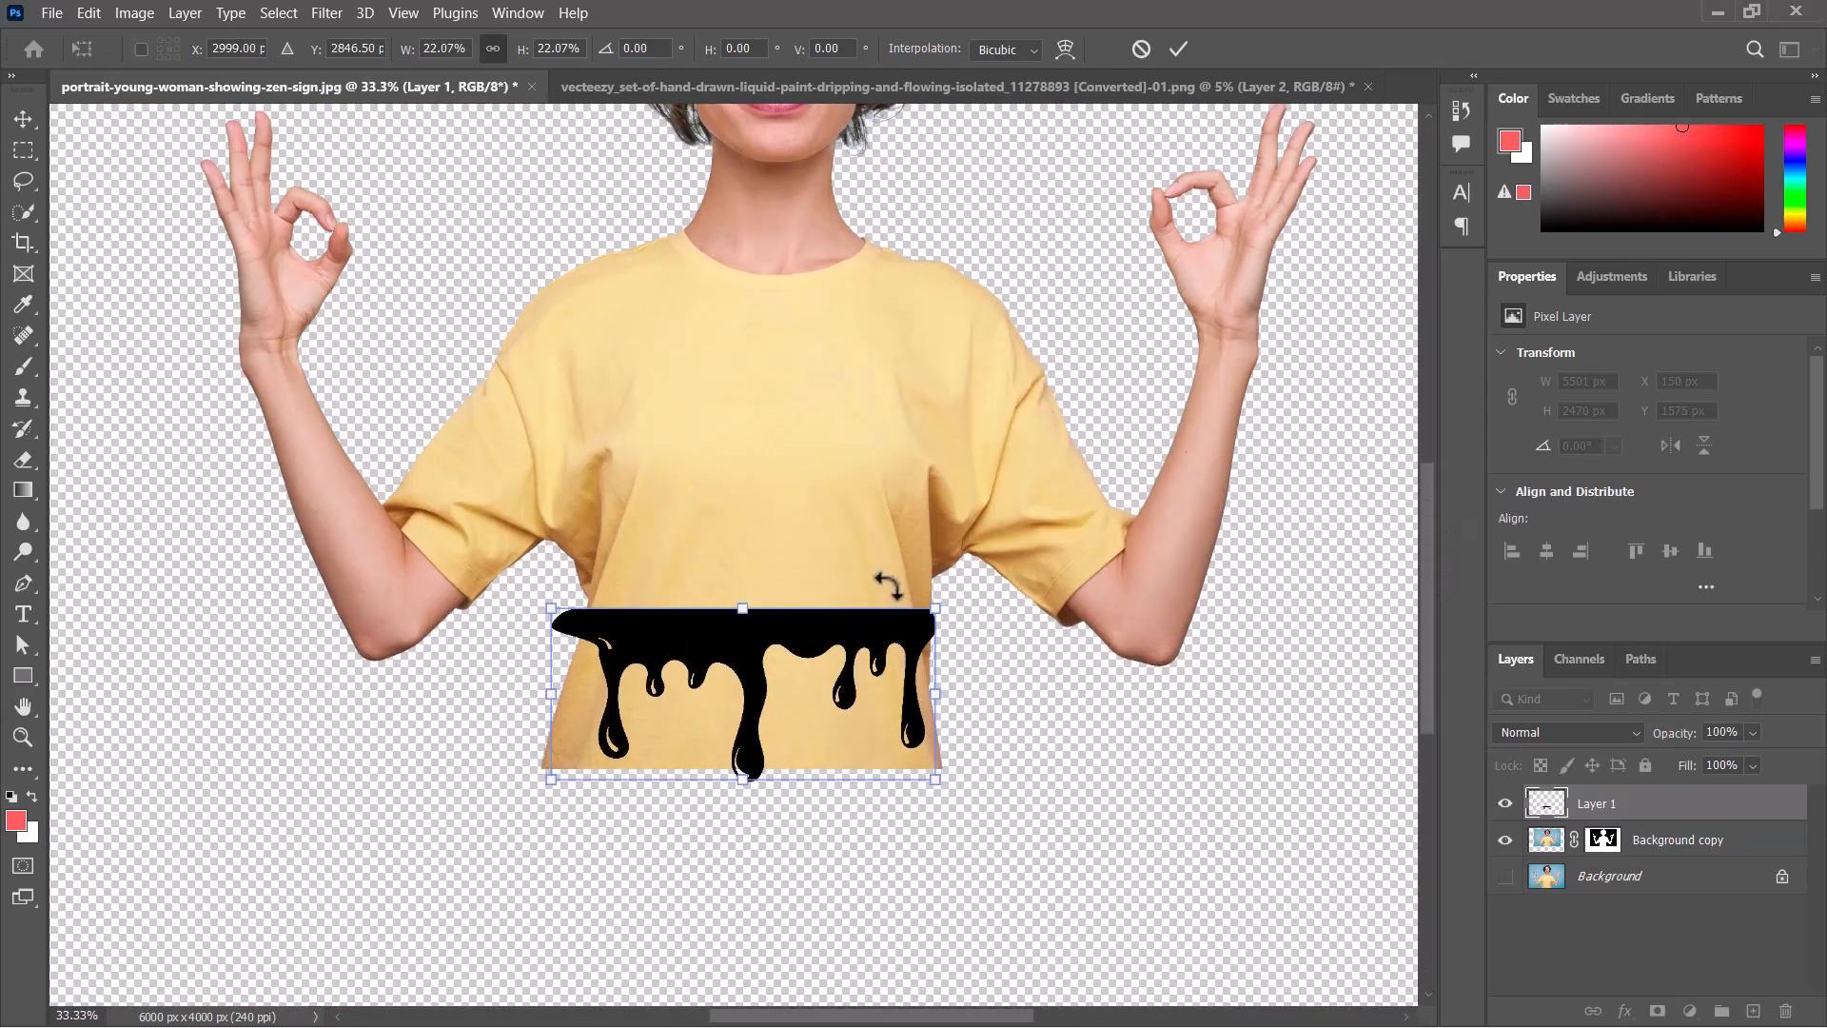
{"action": "left_click_drag", "start_coordinate": [758, 627], "coordinate": [759, 616]}
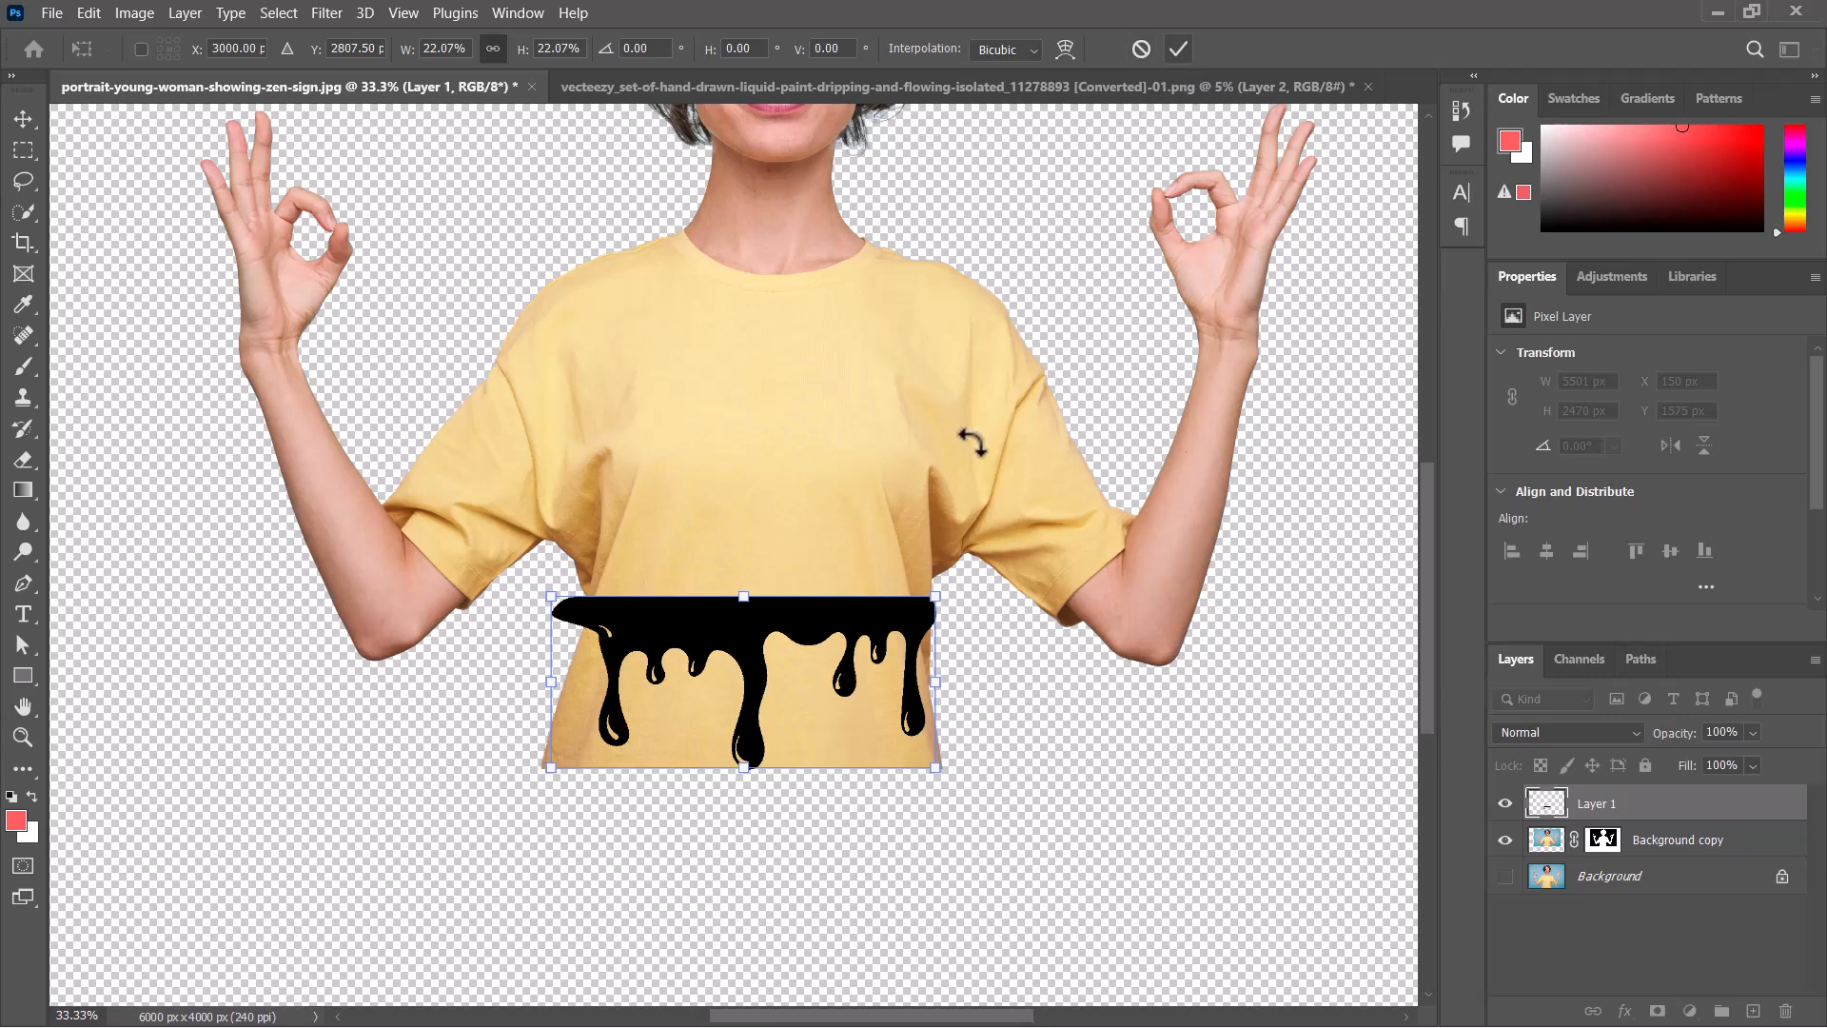
{"action": "left_click_drag", "start_coordinate": [940, 586], "coordinate": [946, 585]}
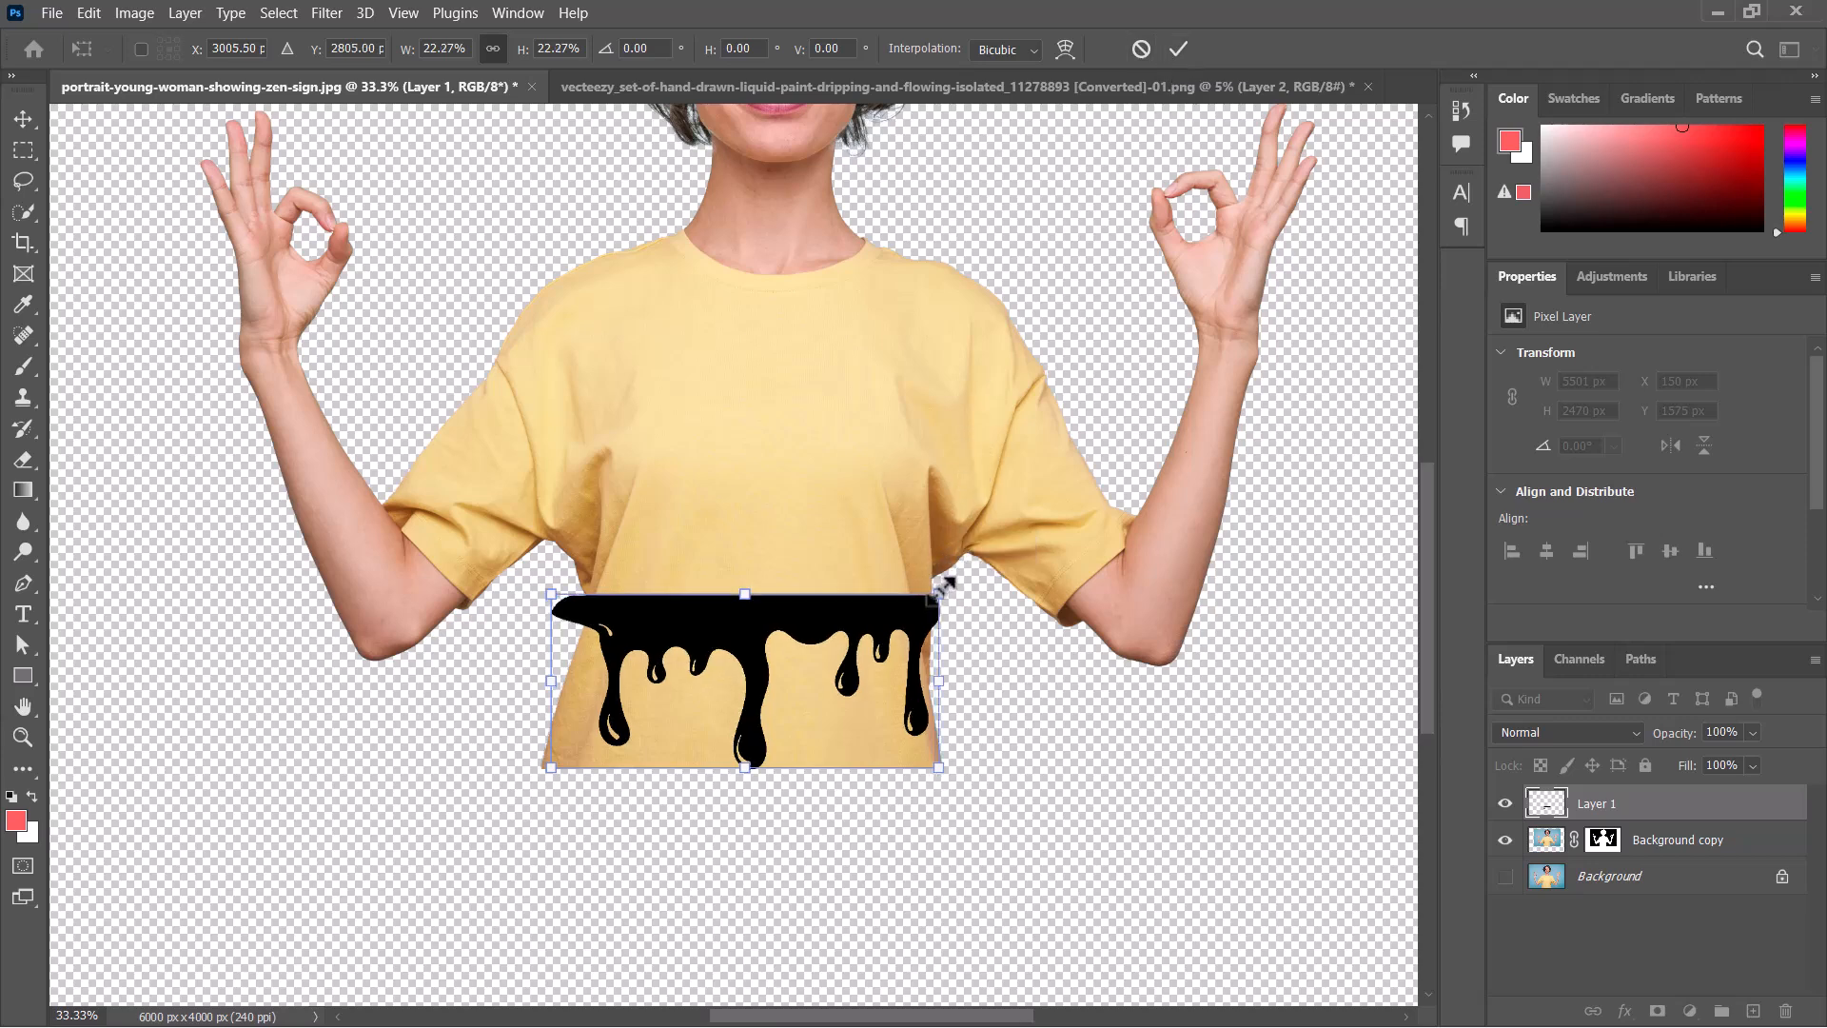
{"action": "left_click", "coordinate": [1179, 50]}
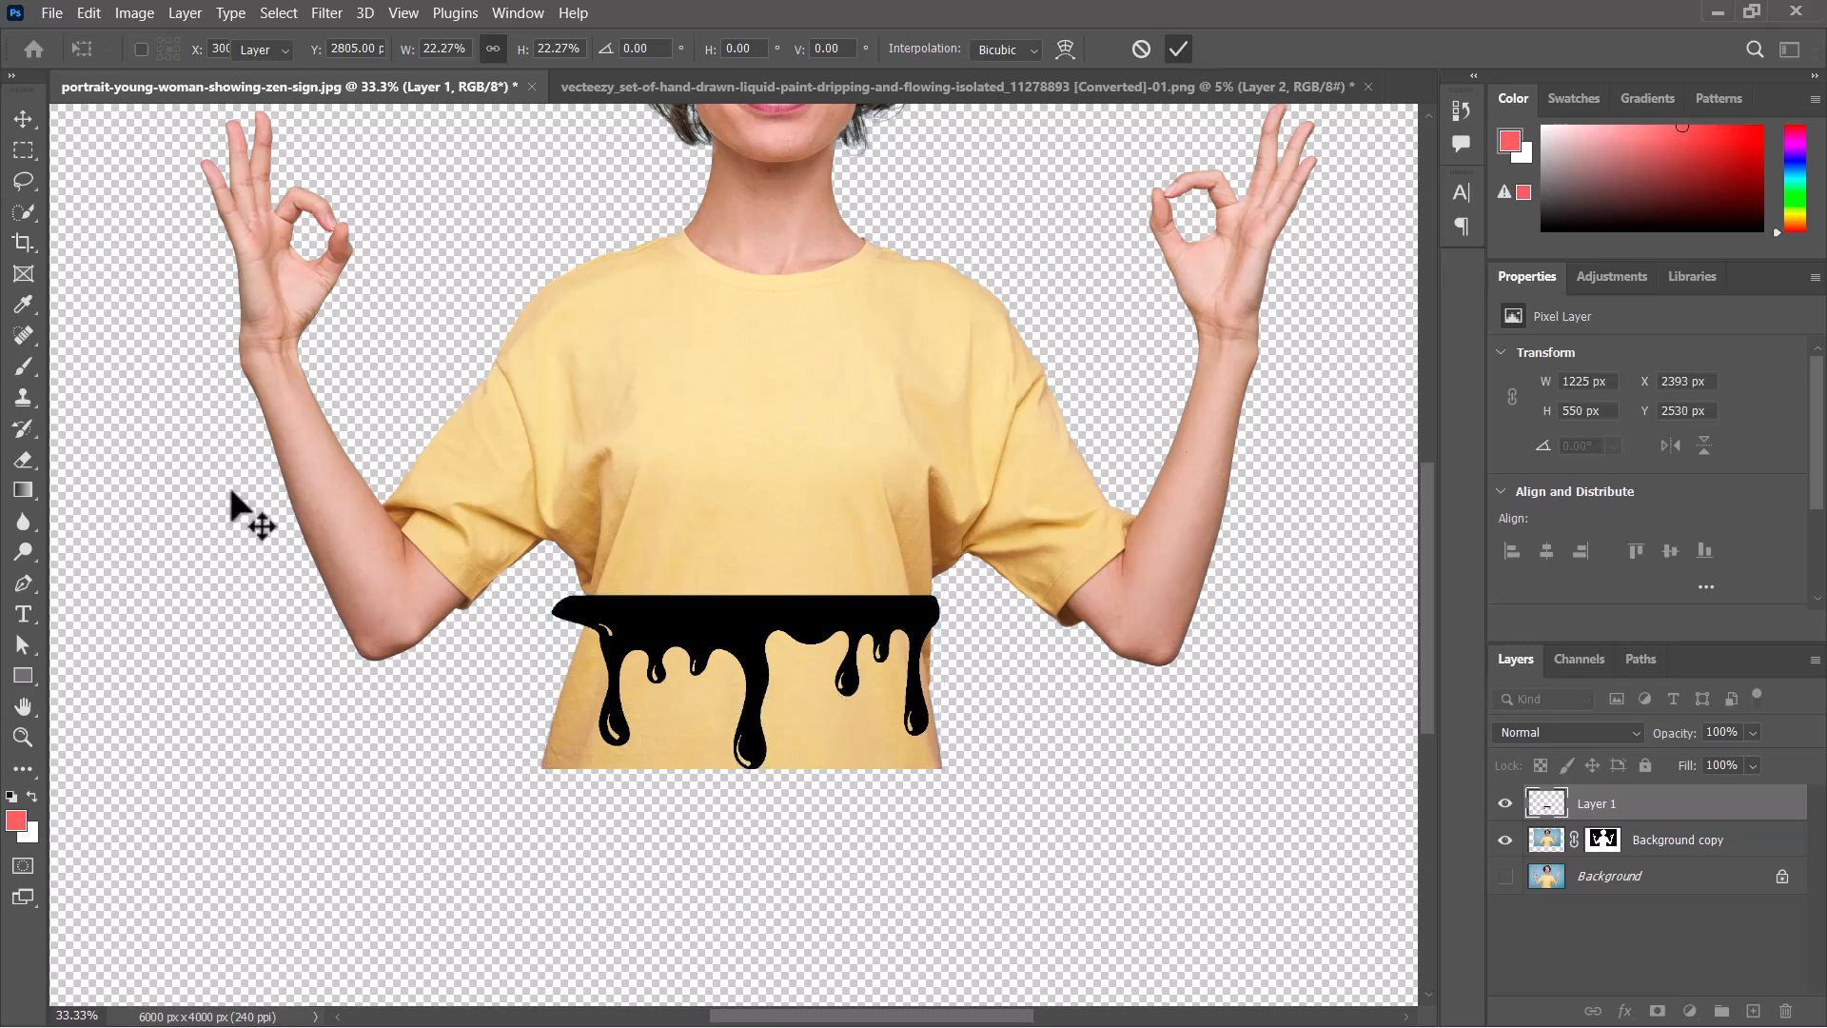
- Nudge the drip layer up by 16 px over the shirt
{"action": "left_click", "coordinate": [23, 120]}
{"action": "key", "text": "Up"}
{"action": "key", "text": "Up"}
{"action": "key", "text": "Up"}
{"action": "key", "text": "Up"}
{"action": "key", "text": "Up"}
{"action": "key", "text": "Up"}
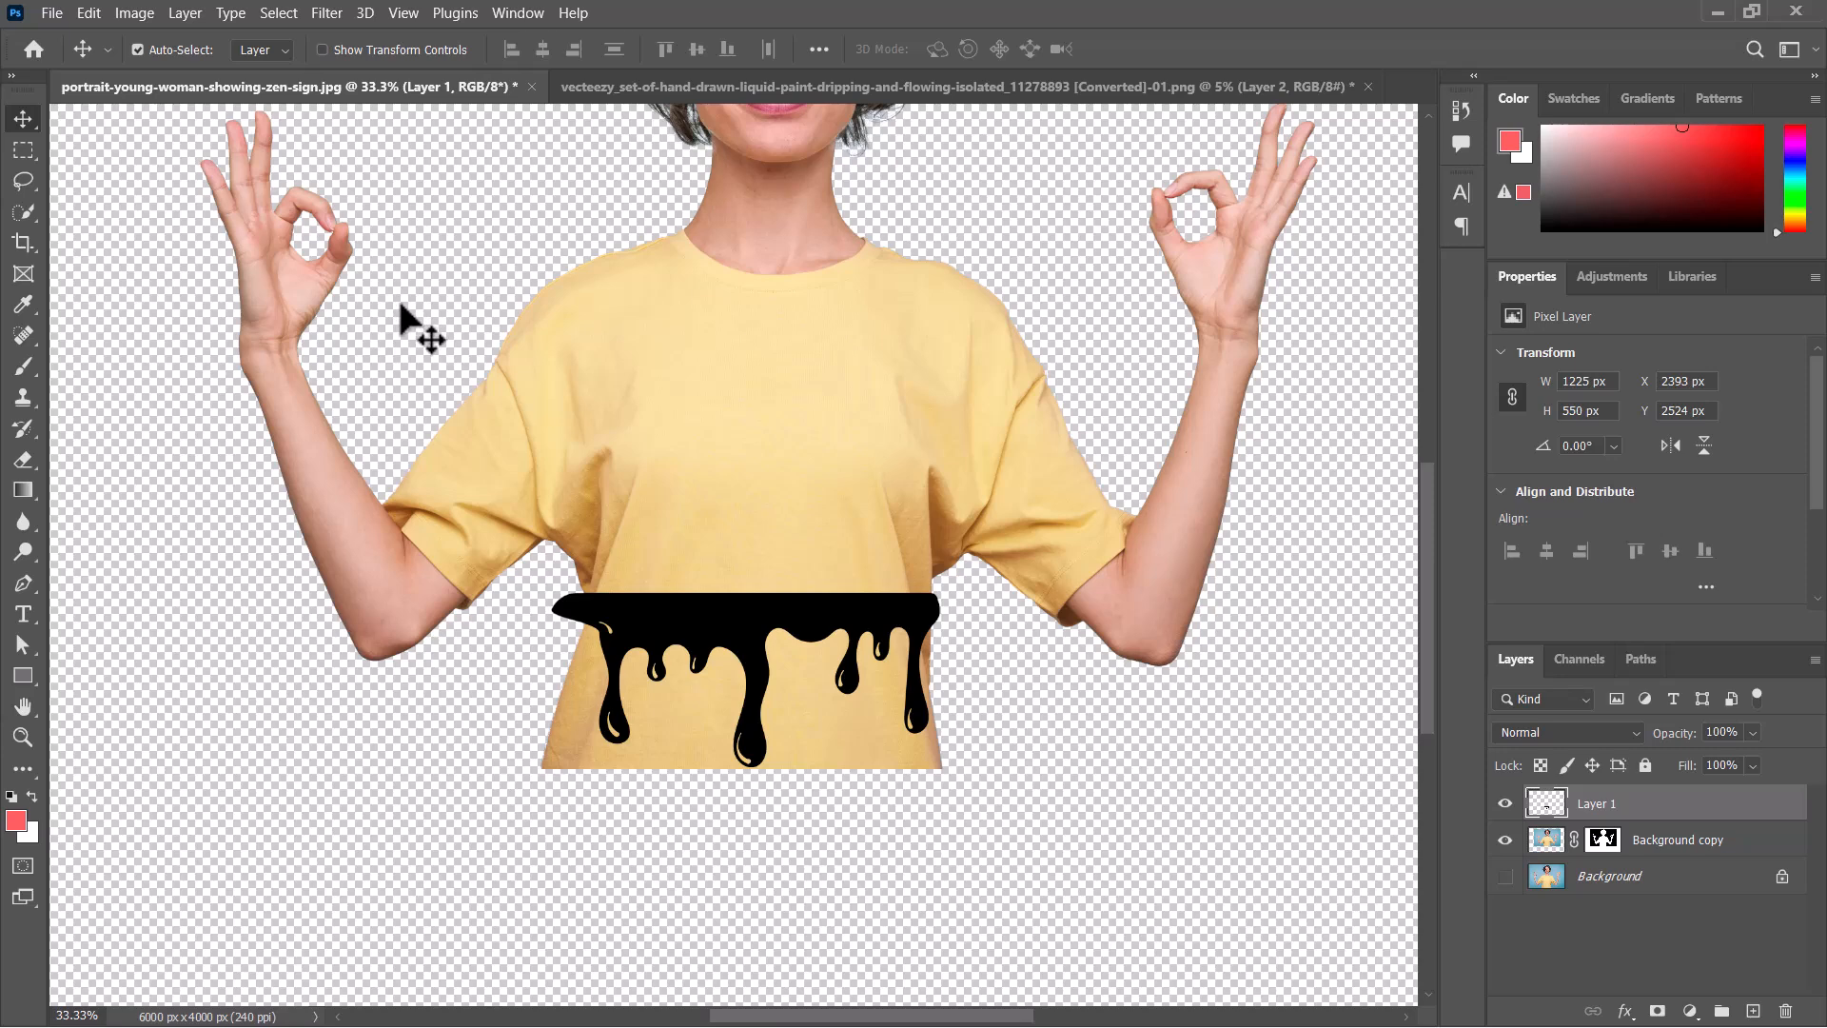
{"action": "key", "text": "Up"}
{"action": "key", "text": "Up"}
{"action": "key", "text": "Up"}
{"action": "key", "text": "Up"}
{"action": "key", "text": "Up"}
{"action": "key", "text": "Up"}
{"action": "key", "text": "Up"}
{"action": "key", "text": "Up"}
{"action": "key", "text": "Up"}
{"action": "key", "text": "Up"}
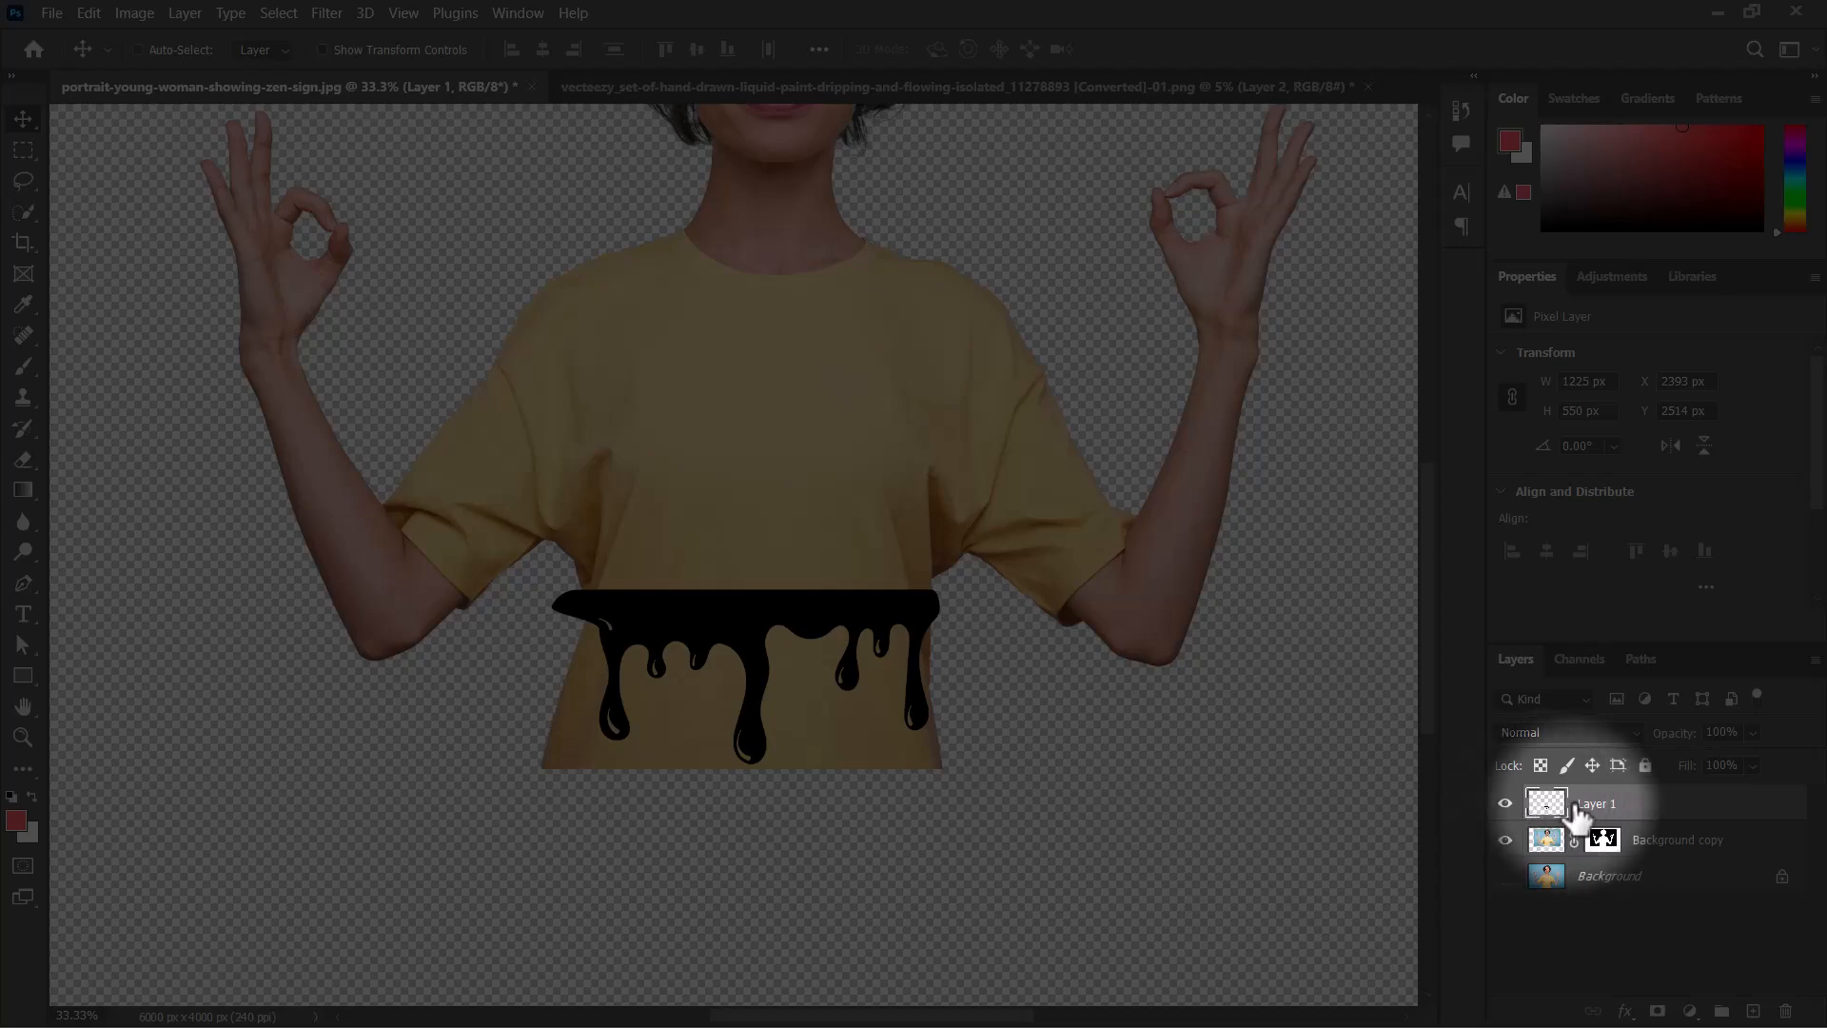
- Load the drip layer's shape as a selection and invert it
{"action": "key", "text": "ctrl"}
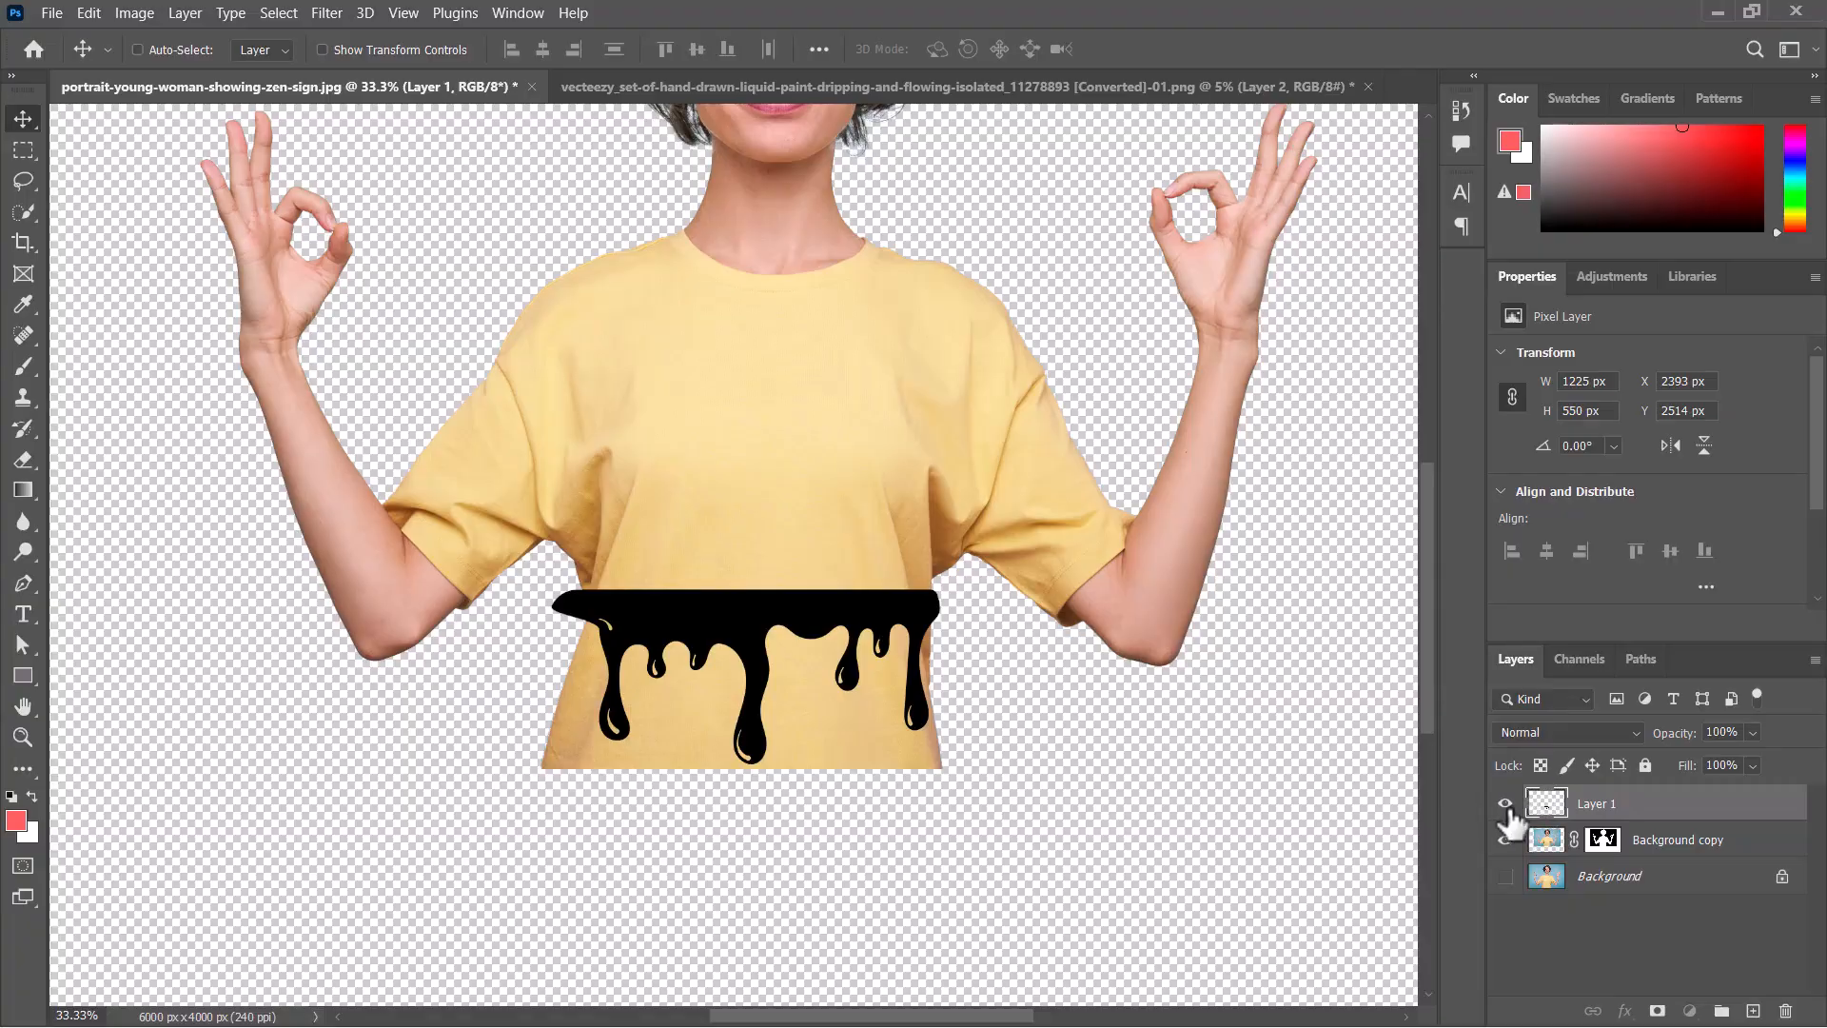
{"action": "left_click", "coordinate": [1538, 804], "text": "ctrl"}
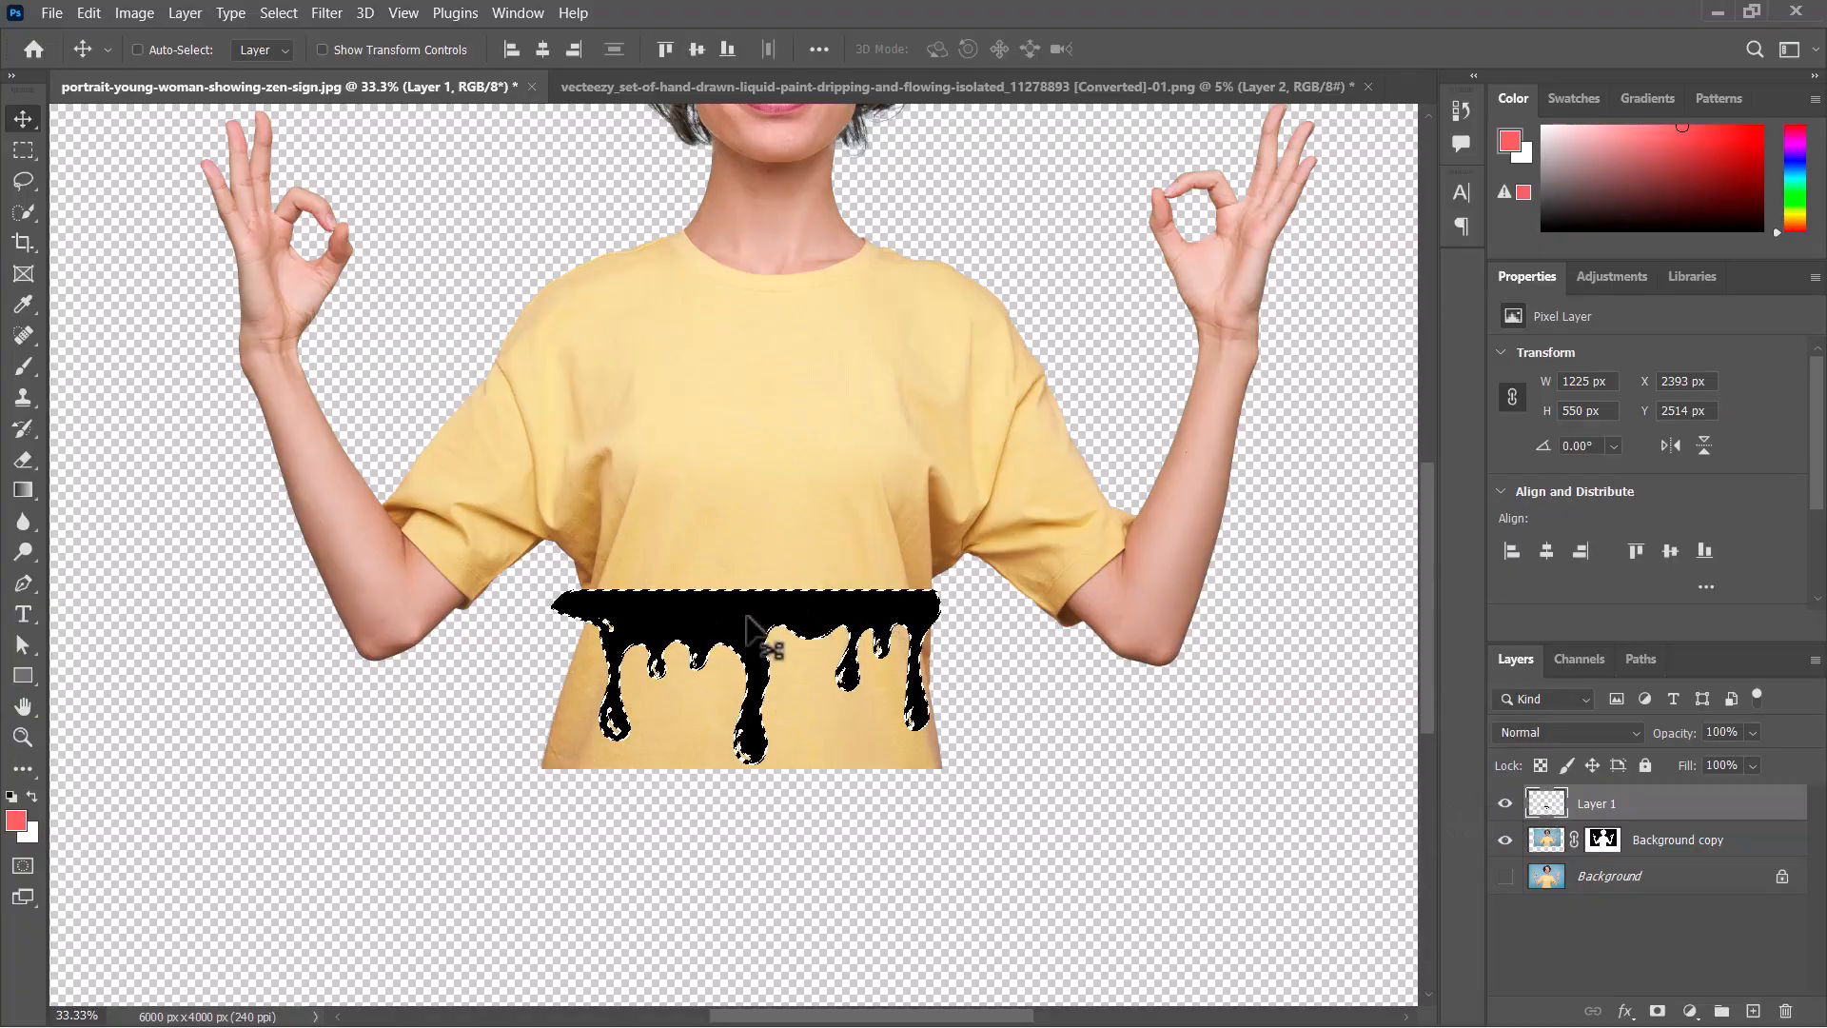
{"action": "key", "text": "ctrl"}
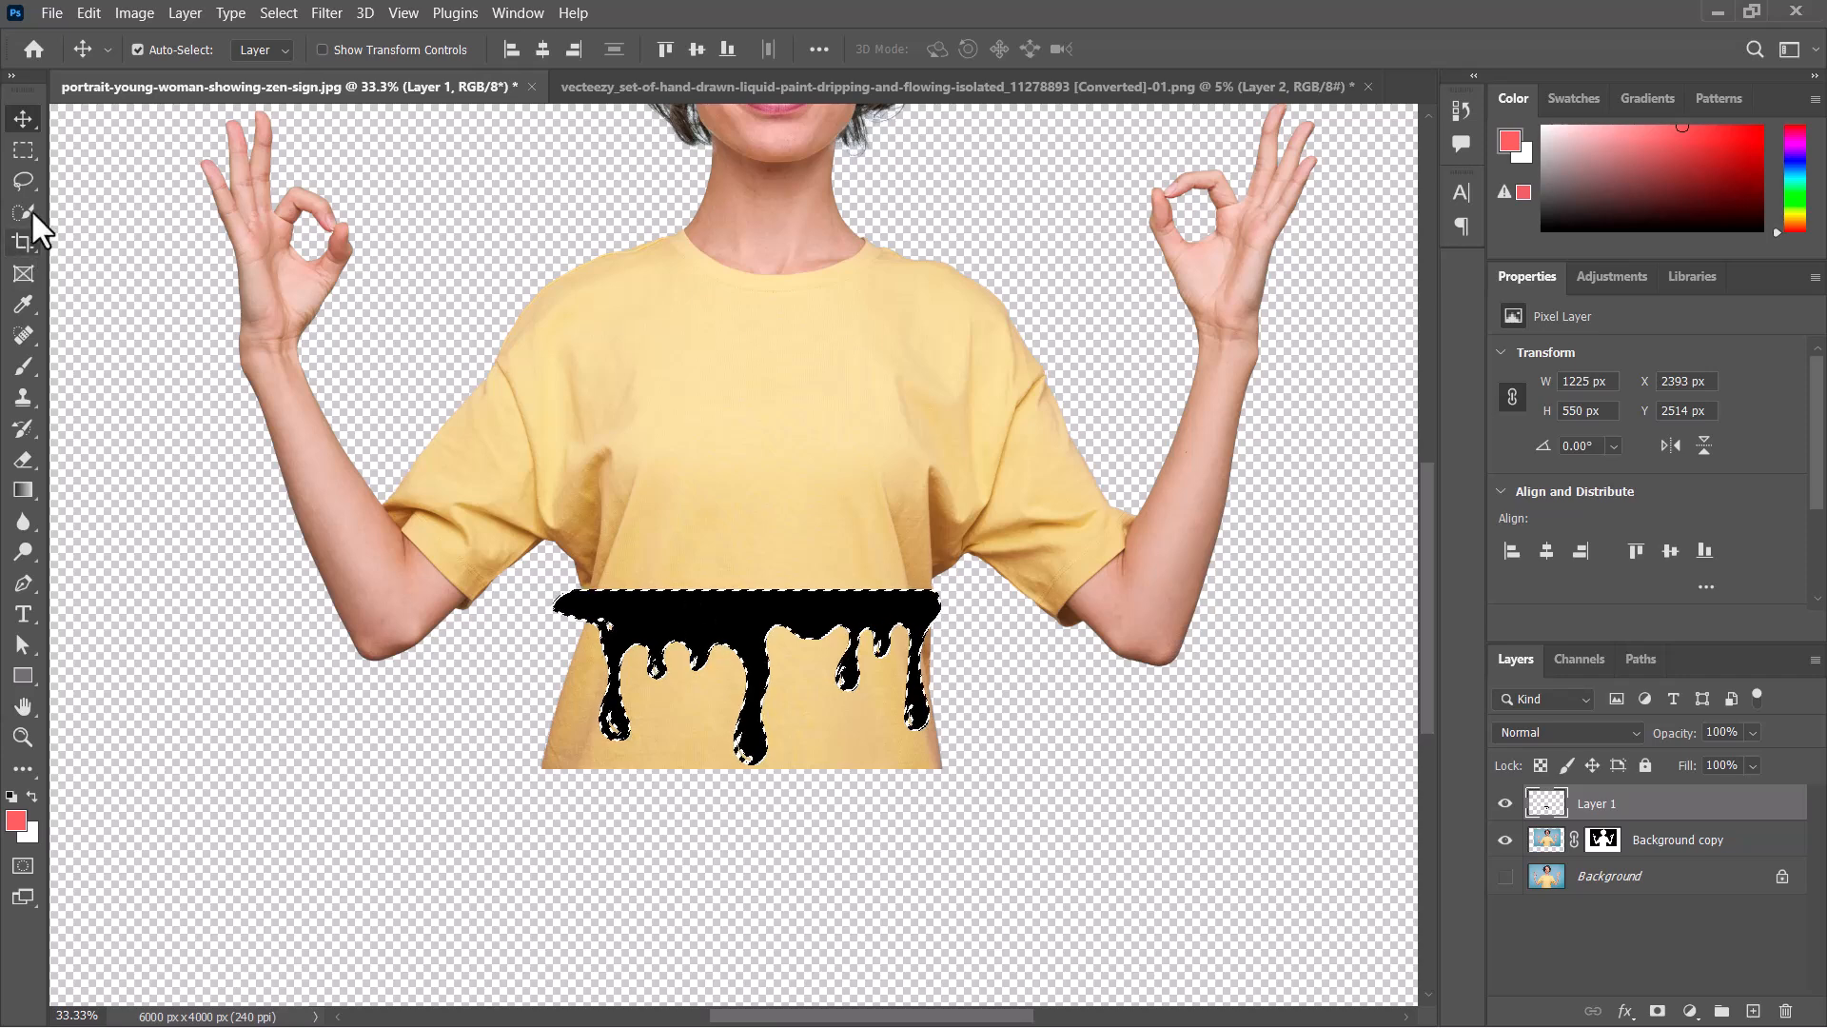
{"action": "left_click", "coordinate": [24, 181]}
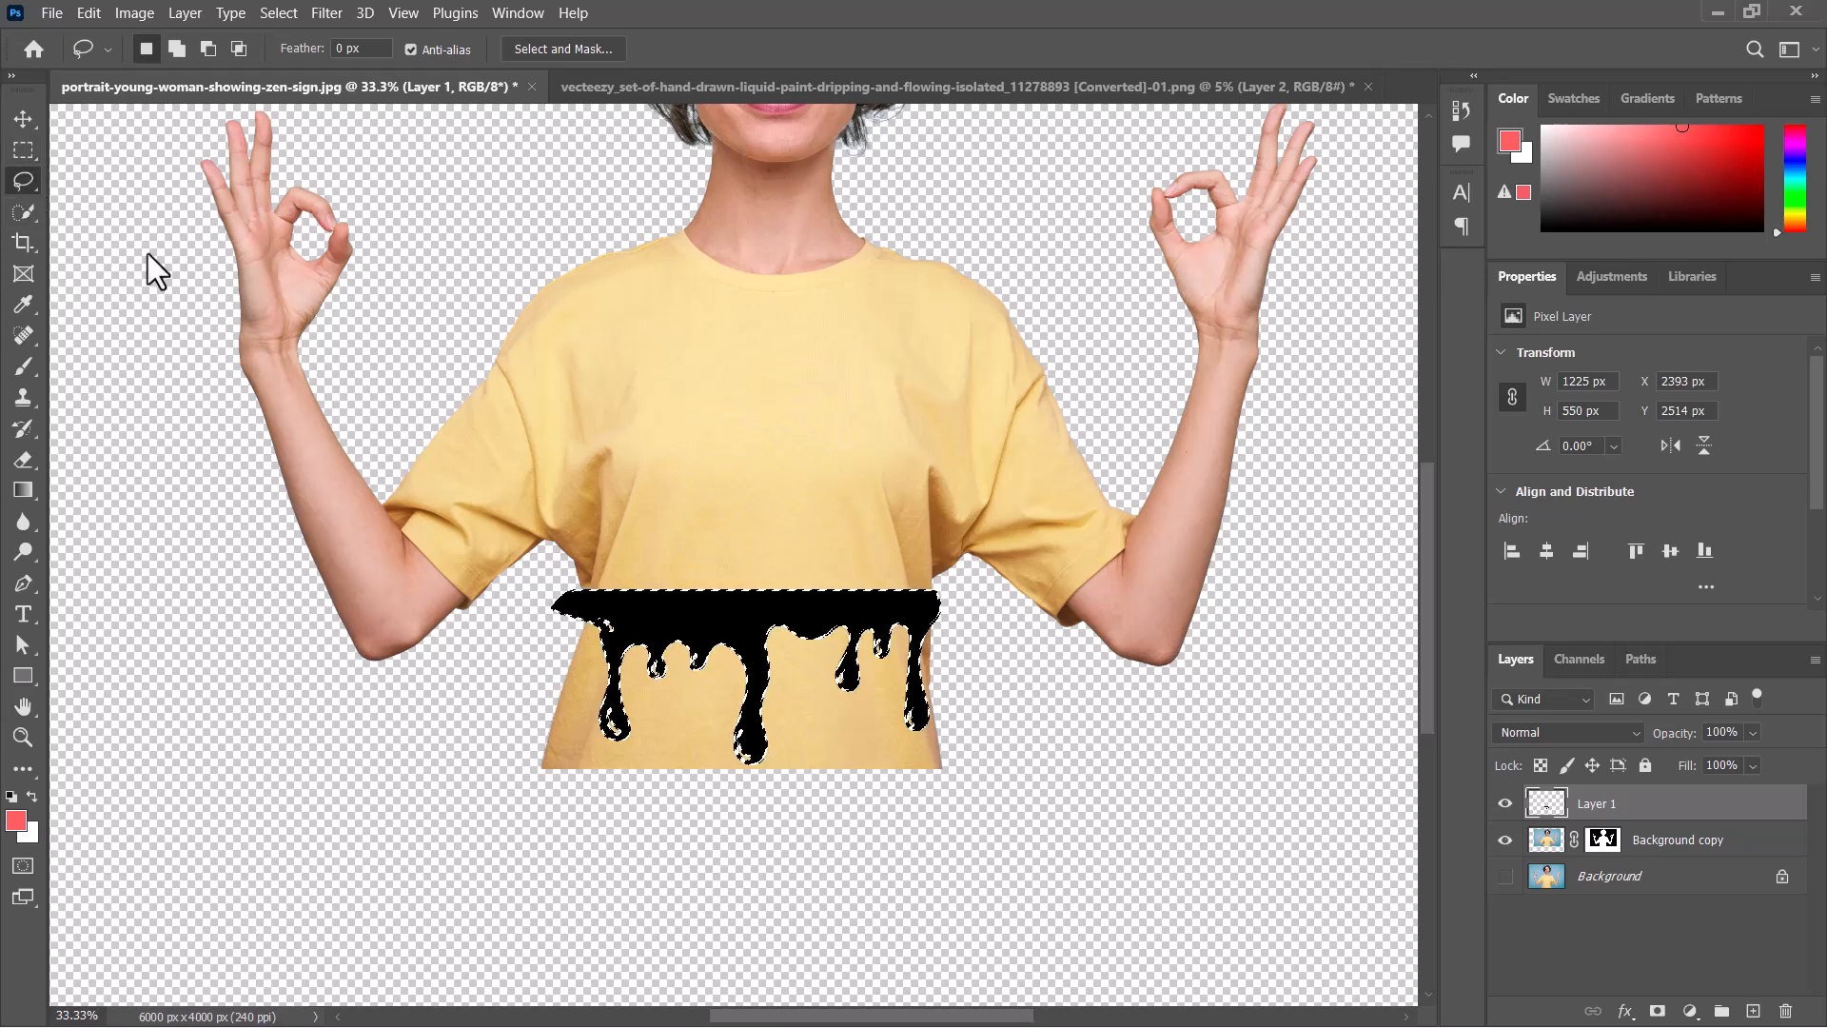
{"action": "right_click", "coordinate": [701, 624]}
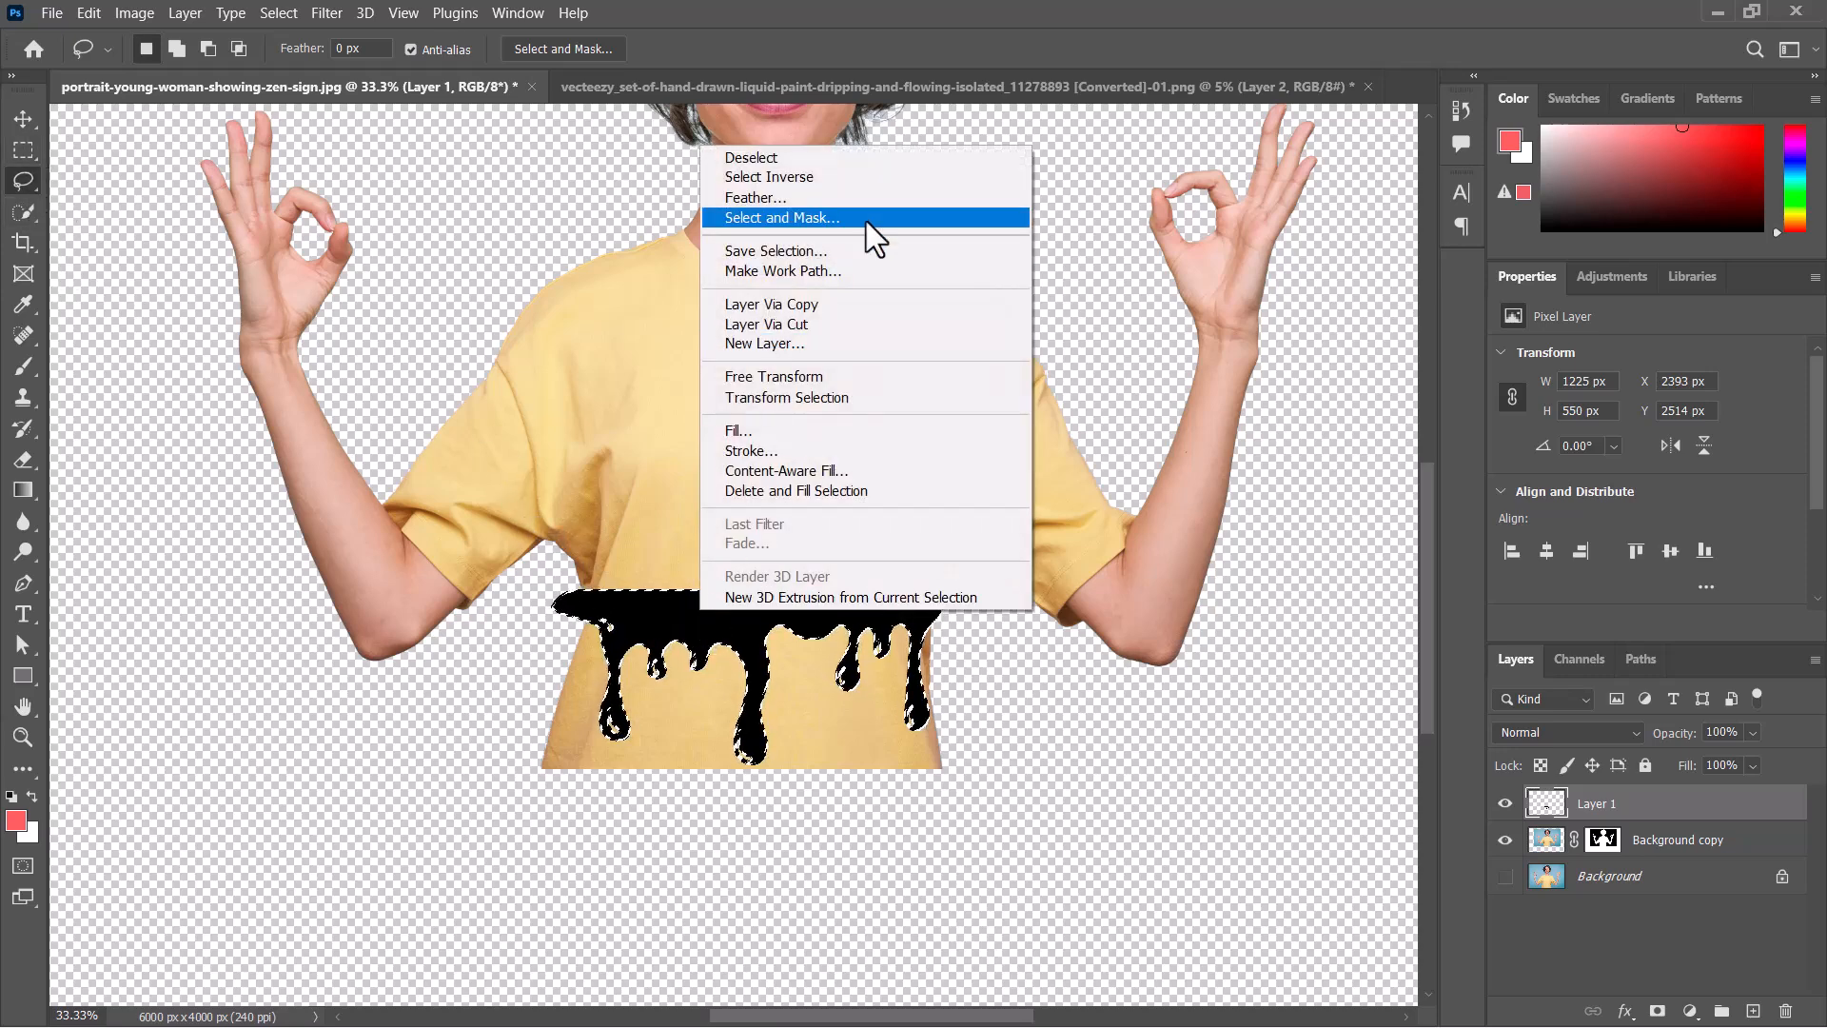
{"action": "left_click", "coordinate": [769, 178]}
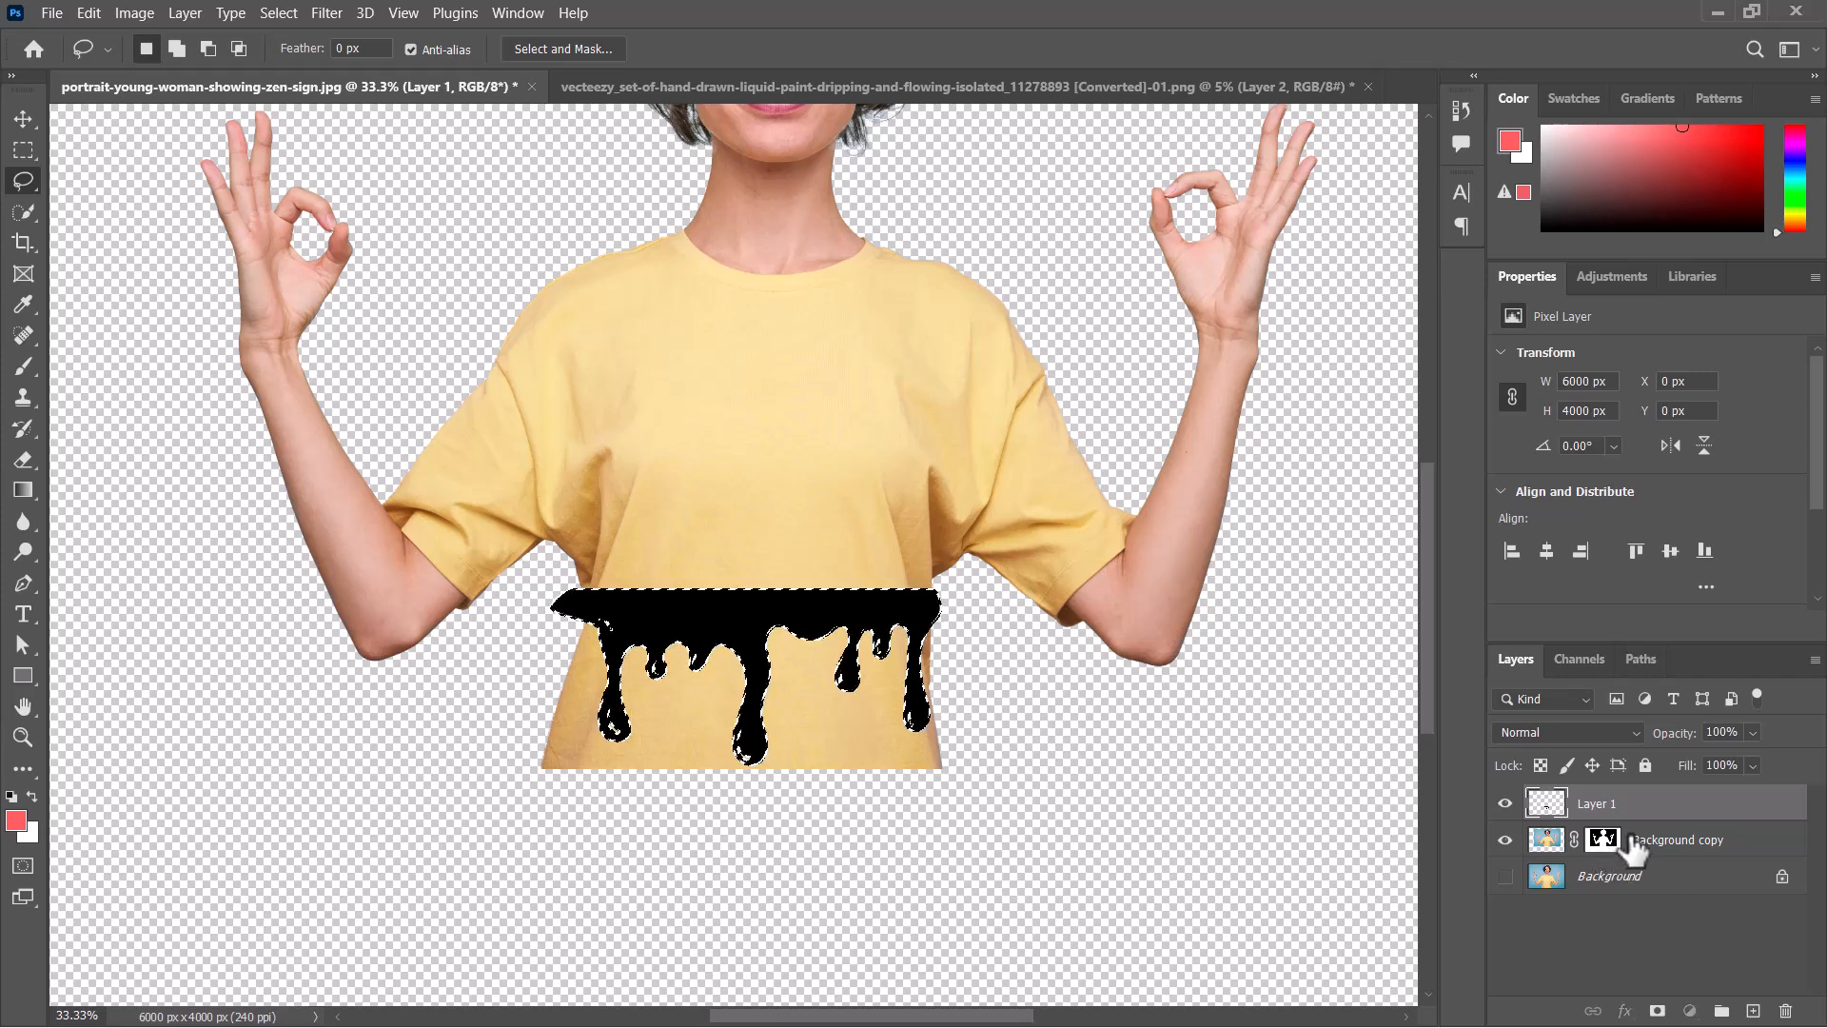
- Paint black on the Background copy layer's mask with a 200 px hard round brush to hide the shirt fabric around the drips
{"action": "left_click", "coordinate": [1651, 841]}
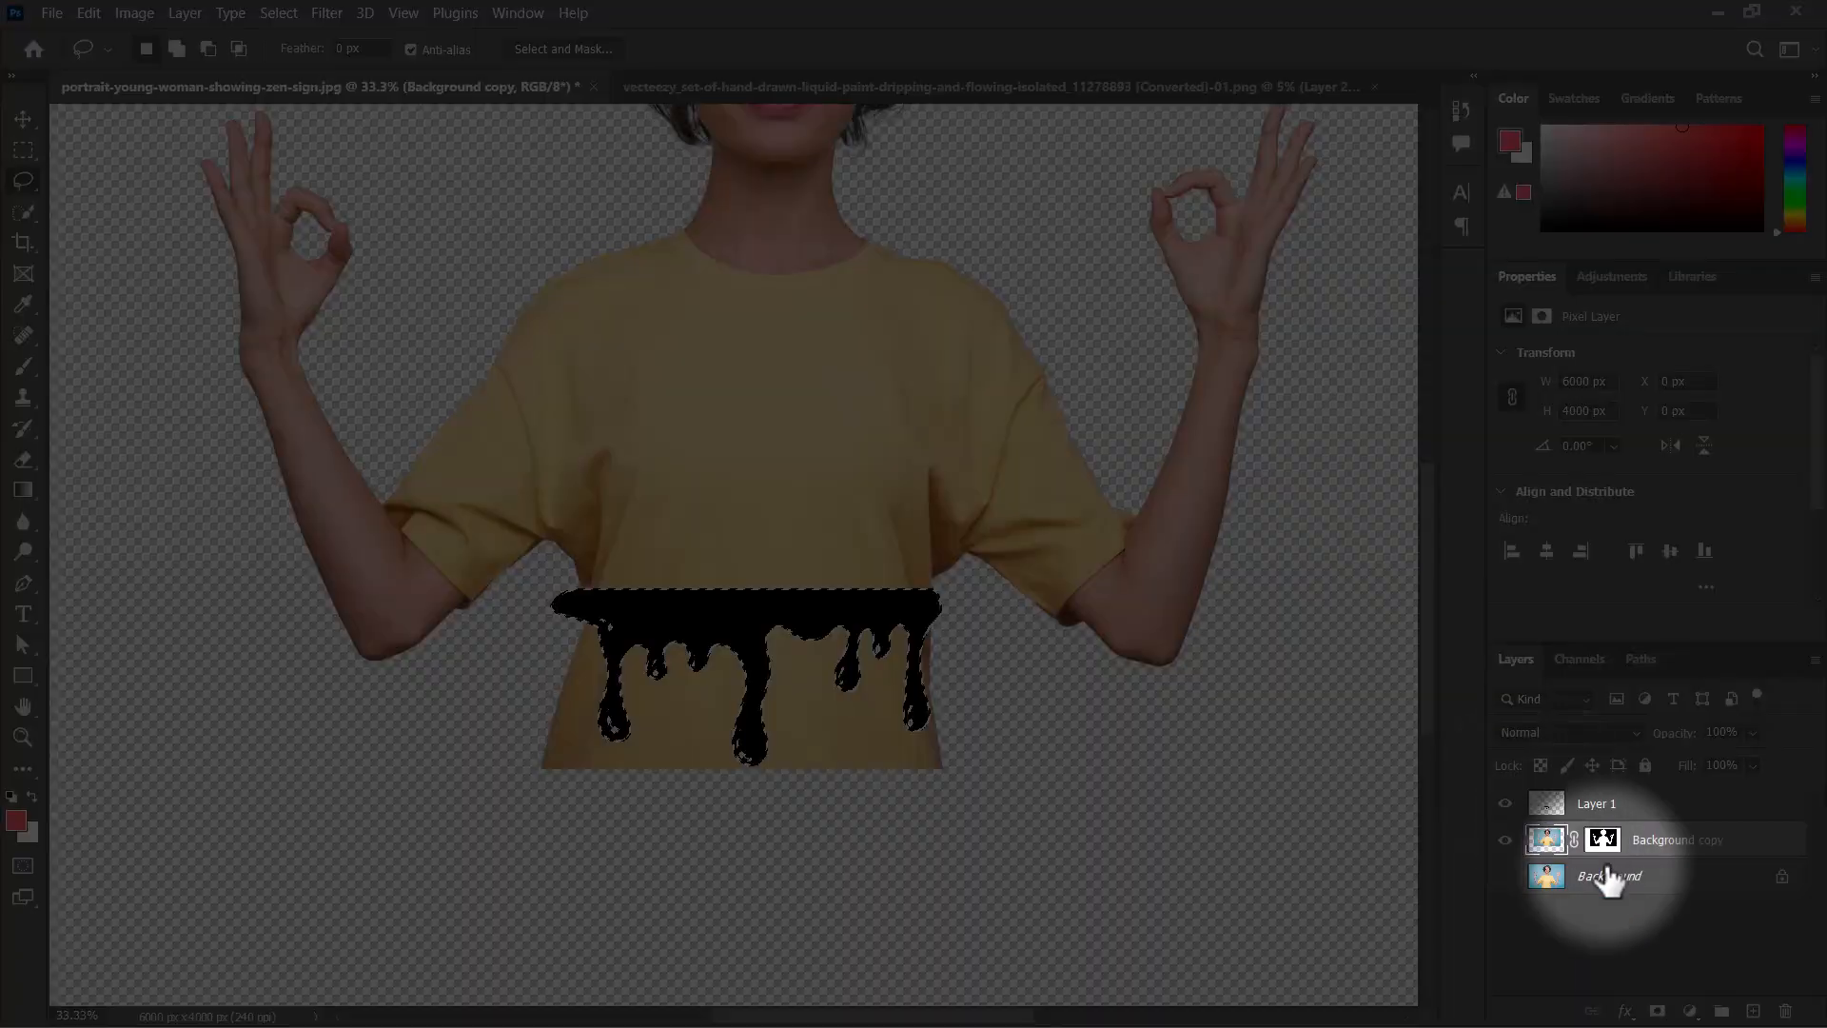
{"action": "left_click", "coordinate": [1605, 841]}
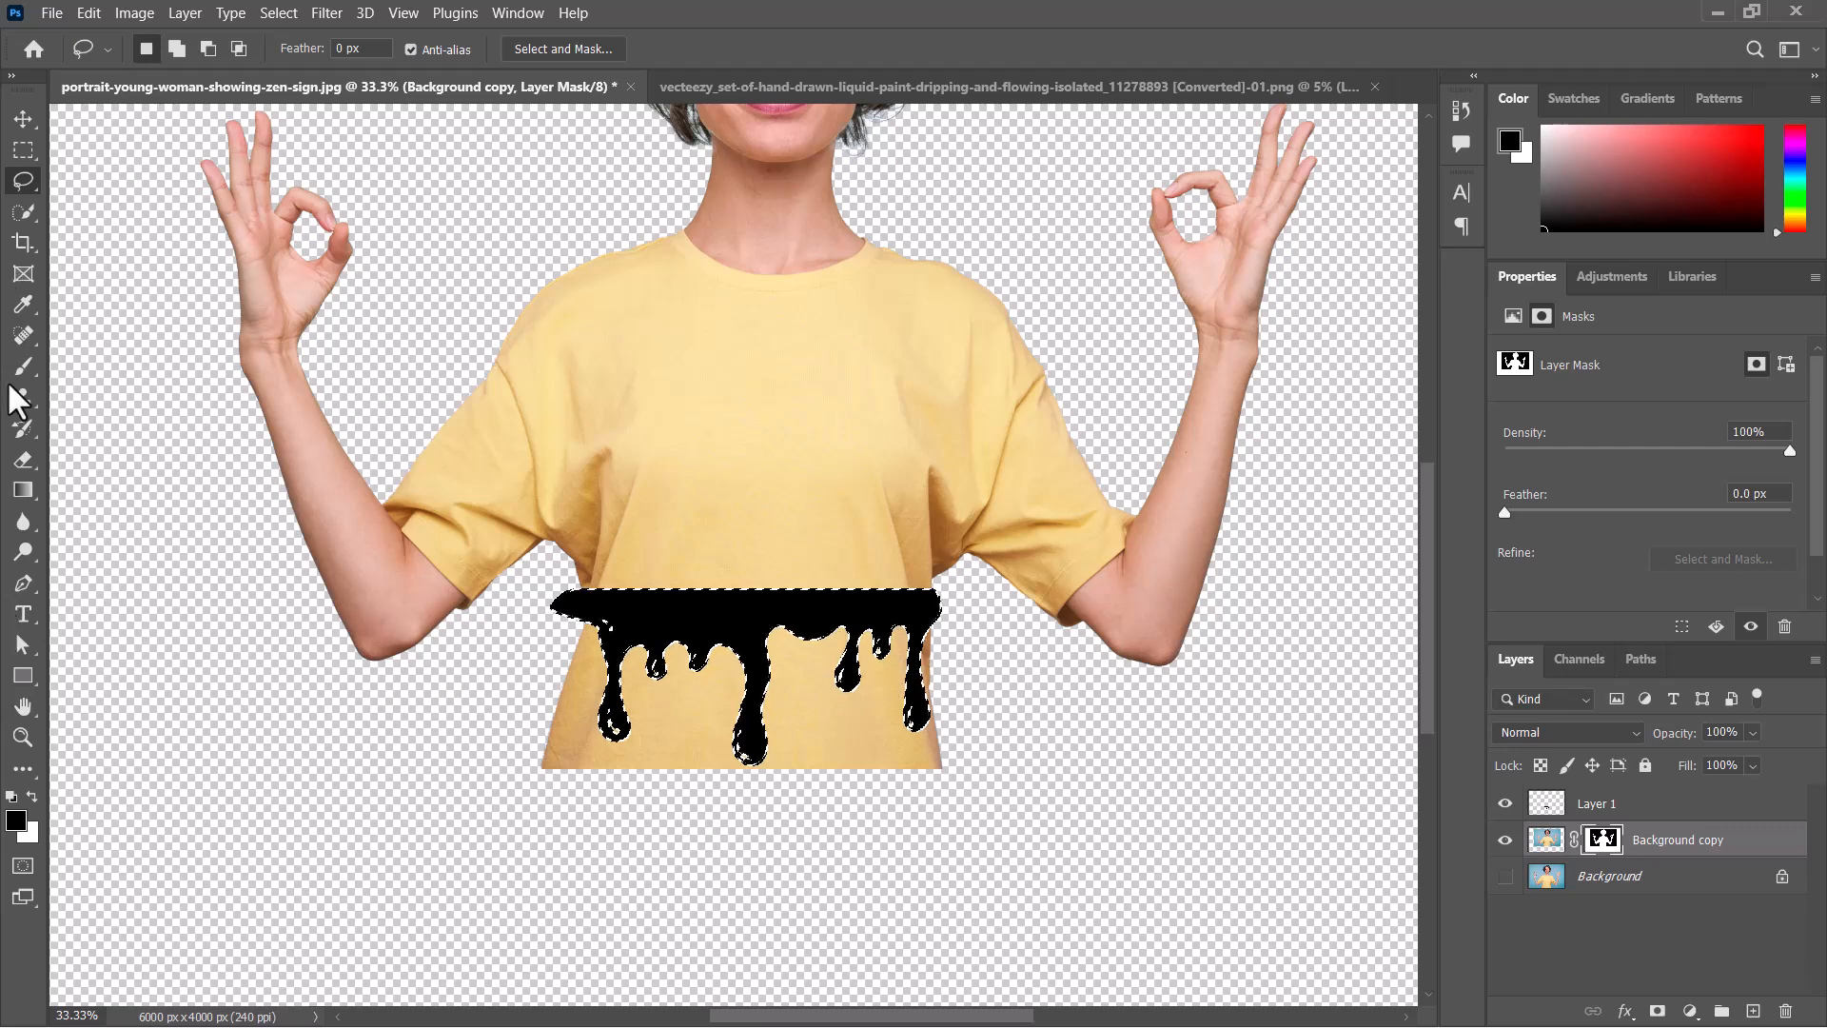
{"action": "left_click", "coordinate": [21, 368]}
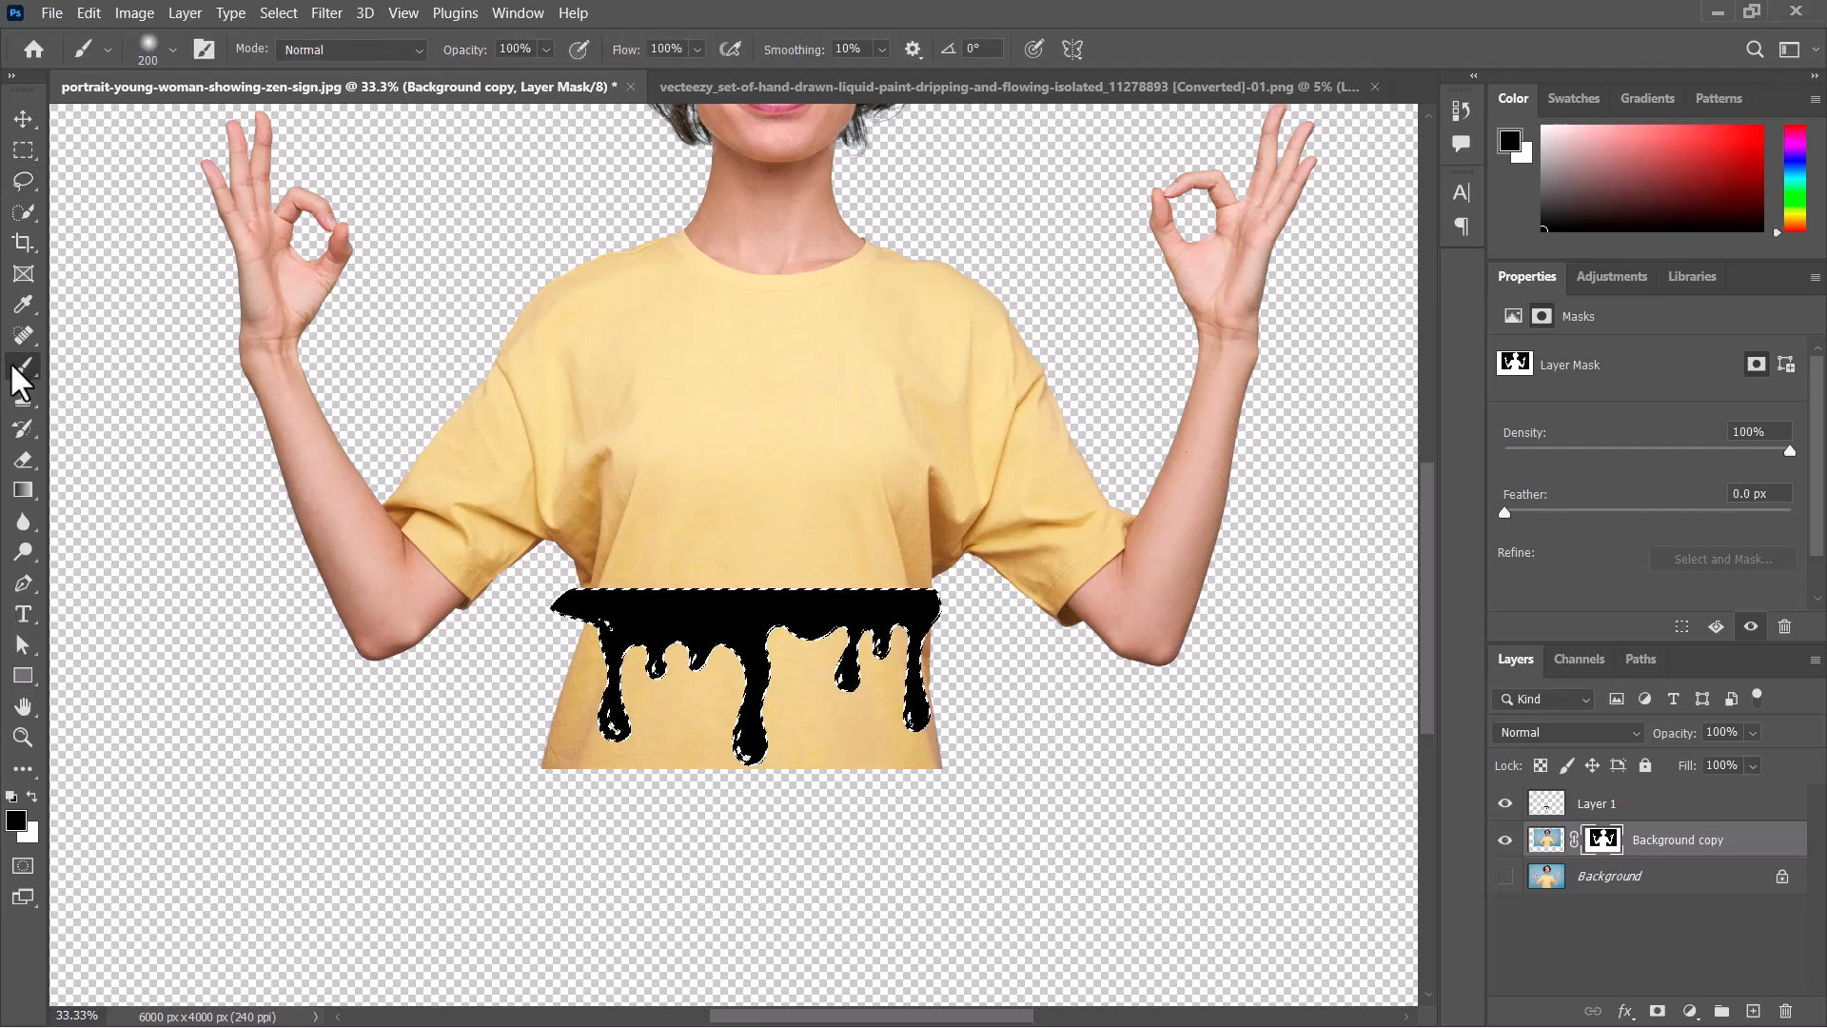
{"action": "left_click", "coordinate": [173, 51]}
{"action": "left_click", "coordinate": [123, 273]}
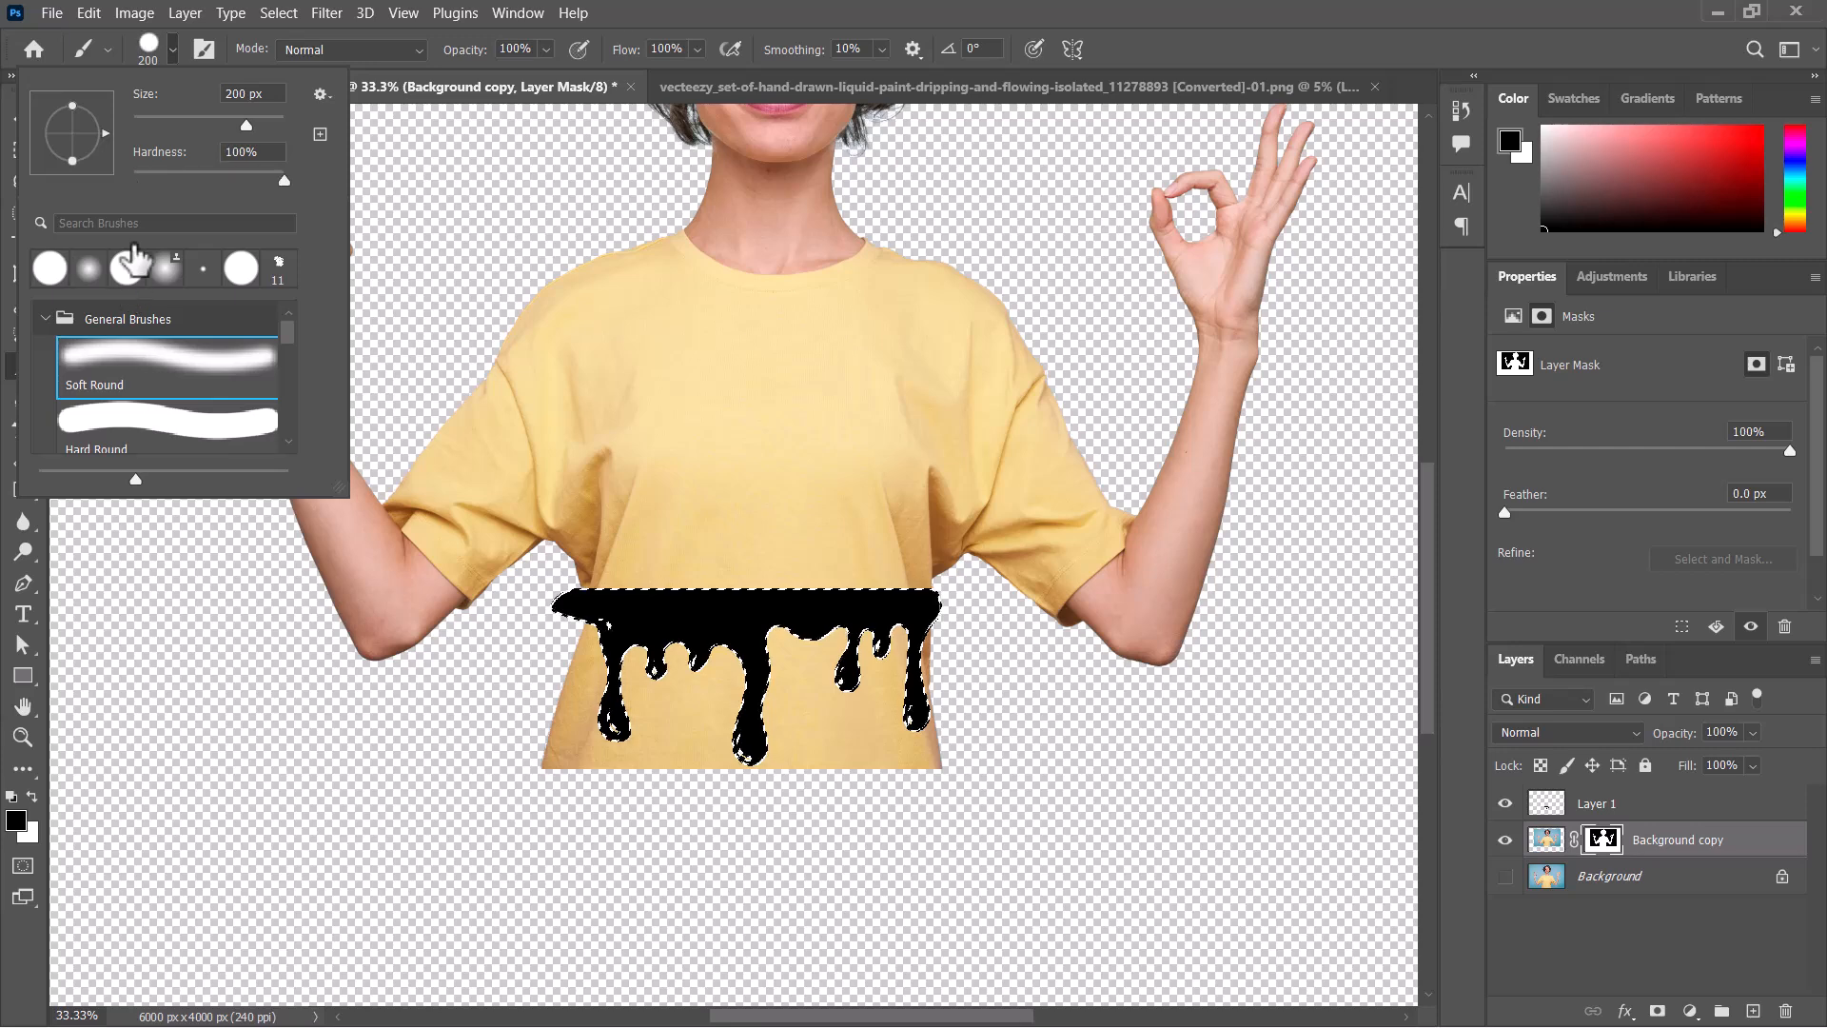
{"action": "left_click", "coordinate": [172, 50]}
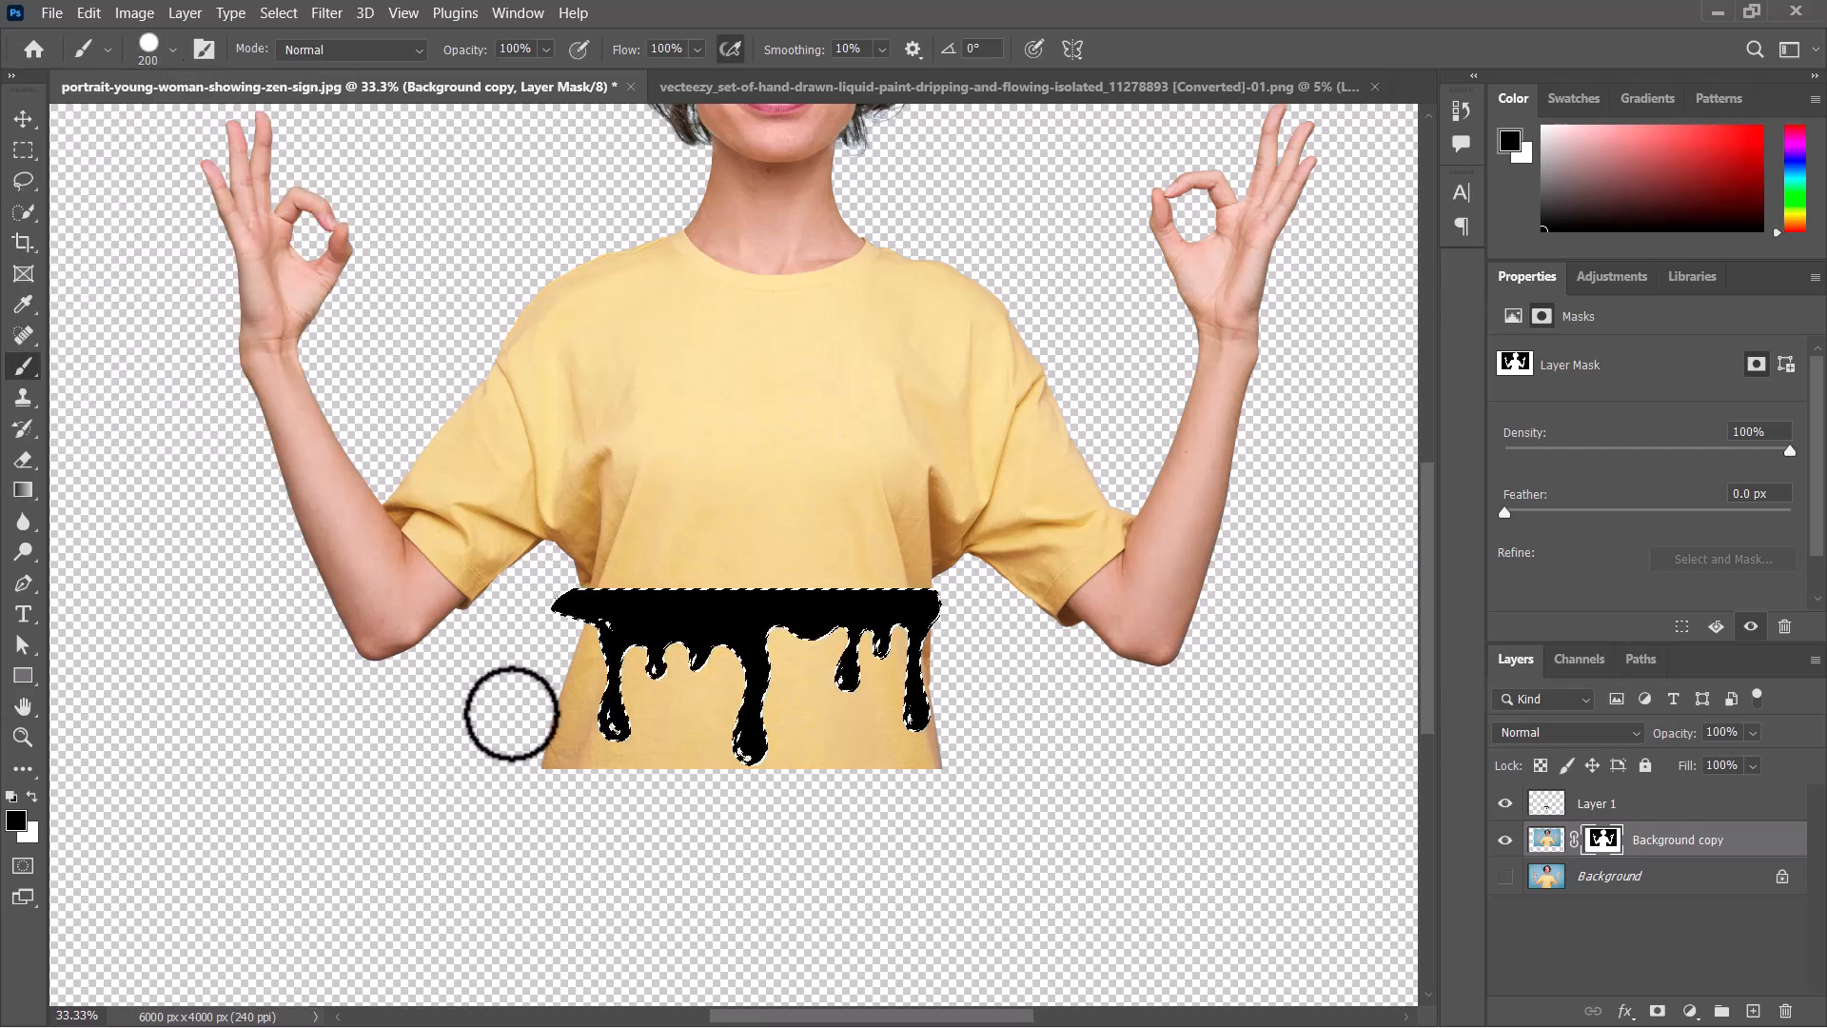
{"action": "mouse_move", "coordinate": [505, 710]}
{"action": "left_mouse_down"}
{"action": "mouse_move", "coordinate": [546, 747]}
{"action": "mouse_move", "coordinate": [588, 669]}
{"action": "mouse_move", "coordinate": [576, 621]}
{"action": "left_mouse_up"}
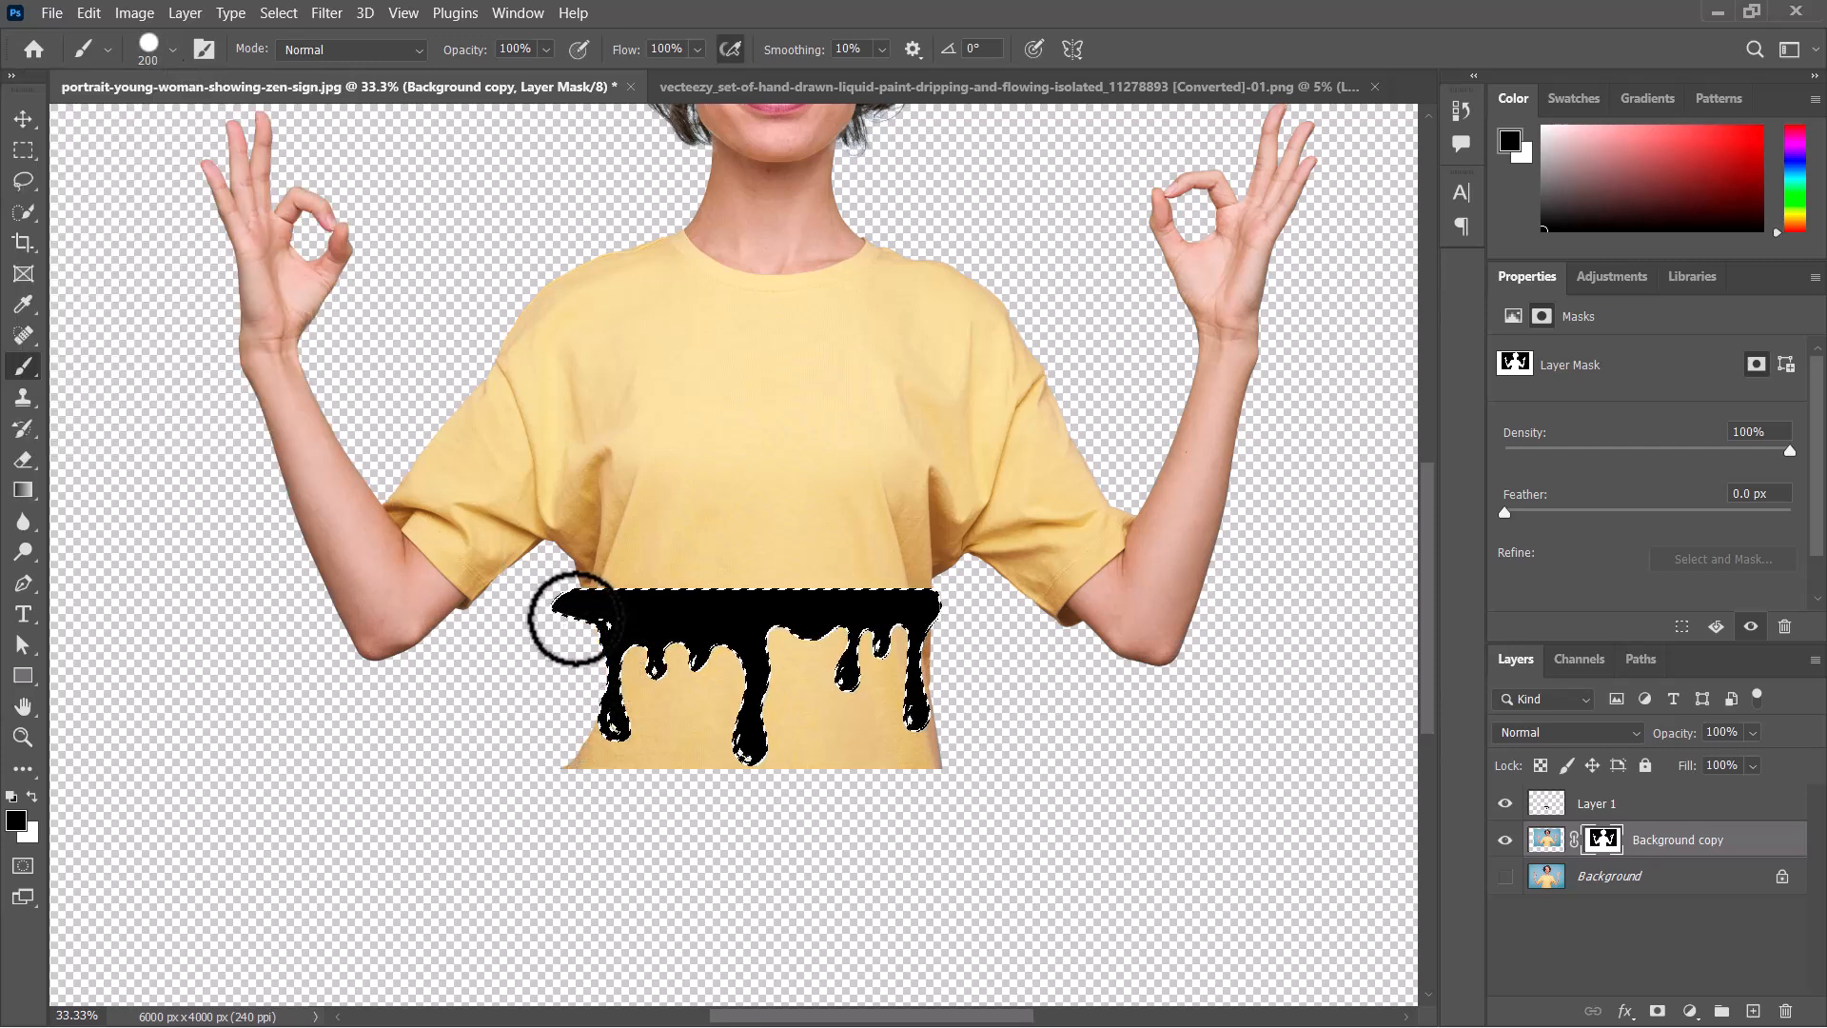
{"action": "mouse_move", "coordinate": [601, 683]}
{"action": "left_mouse_down"}
{"action": "mouse_move", "coordinate": [587, 765]}
{"action": "mouse_move", "coordinate": [622, 732]}
{"action": "mouse_move", "coordinate": [629, 771]}
{"action": "mouse_move", "coordinate": [673, 734]}
{"action": "mouse_move", "coordinate": [641, 713]}
{"action": "mouse_move", "coordinate": [639, 647]}
{"action": "mouse_move", "coordinate": [649, 669]}
{"action": "mouse_move", "coordinate": [688, 645]}
{"action": "mouse_move", "coordinate": [671, 706]}
{"action": "mouse_move", "coordinate": [722, 782]}
{"action": "mouse_move", "coordinate": [734, 668]}
{"action": "mouse_move", "coordinate": [785, 627]}
{"action": "mouse_move", "coordinate": [732, 661]}
{"action": "mouse_move", "coordinate": [726, 748]}
{"action": "mouse_move", "coordinate": [823, 671]}
{"action": "mouse_move", "coordinate": [828, 754]}
{"action": "mouse_move", "coordinate": [807, 775]}
{"action": "mouse_move", "coordinate": [848, 691]}
{"action": "mouse_move", "coordinate": [774, 717]}
{"action": "mouse_move", "coordinate": [732, 772]}
{"action": "mouse_move", "coordinate": [810, 695]}
{"action": "mouse_move", "coordinate": [792, 658]}
{"action": "mouse_move", "coordinate": [832, 634]}
{"action": "mouse_move", "coordinate": [887, 656]}
{"action": "mouse_move", "coordinate": [872, 757]}
{"action": "mouse_move", "coordinate": [909, 739]}
{"action": "mouse_move", "coordinate": [941, 623]}
{"action": "mouse_move", "coordinate": [906, 729]}
{"action": "mouse_move", "coordinate": [928, 785]}
{"action": "mouse_move", "coordinate": [939, 746]}
{"action": "left_mouse_up"}
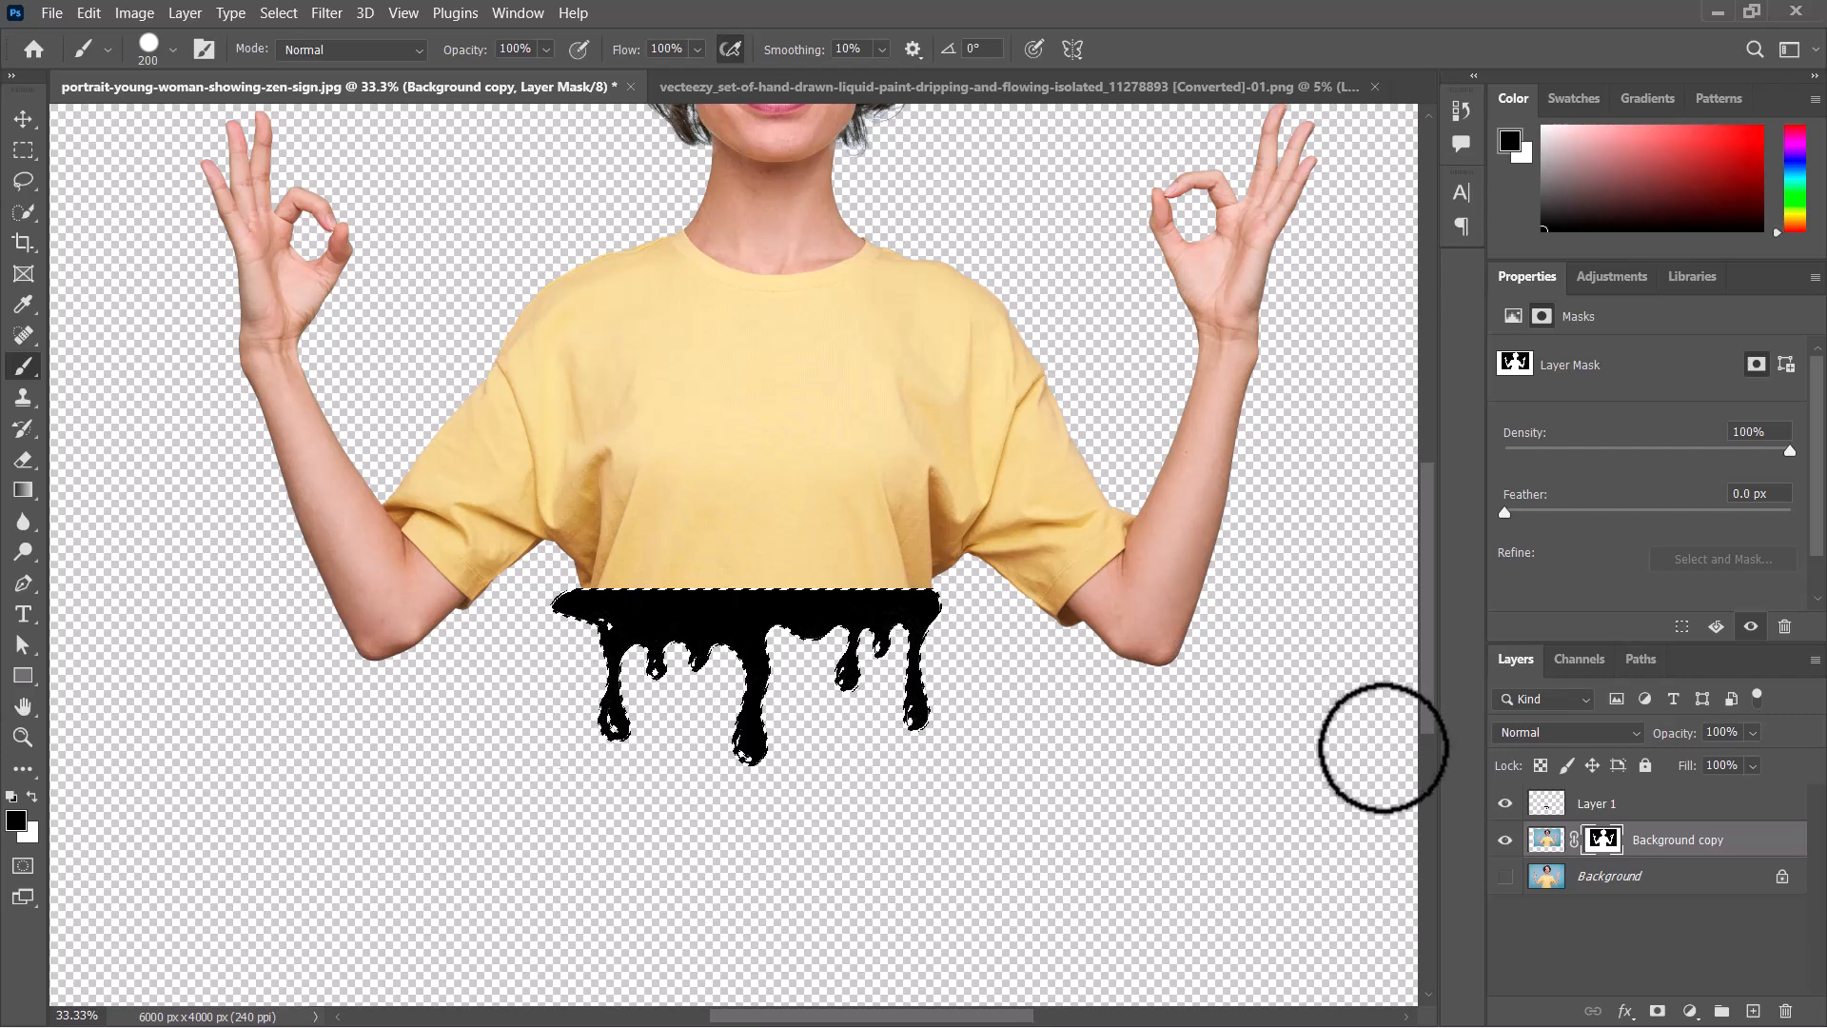
- Hide the black drip layer and clear the selection, making the Background copy's image active instead of its mask
{"action": "left_click", "coordinate": [1505, 804]}
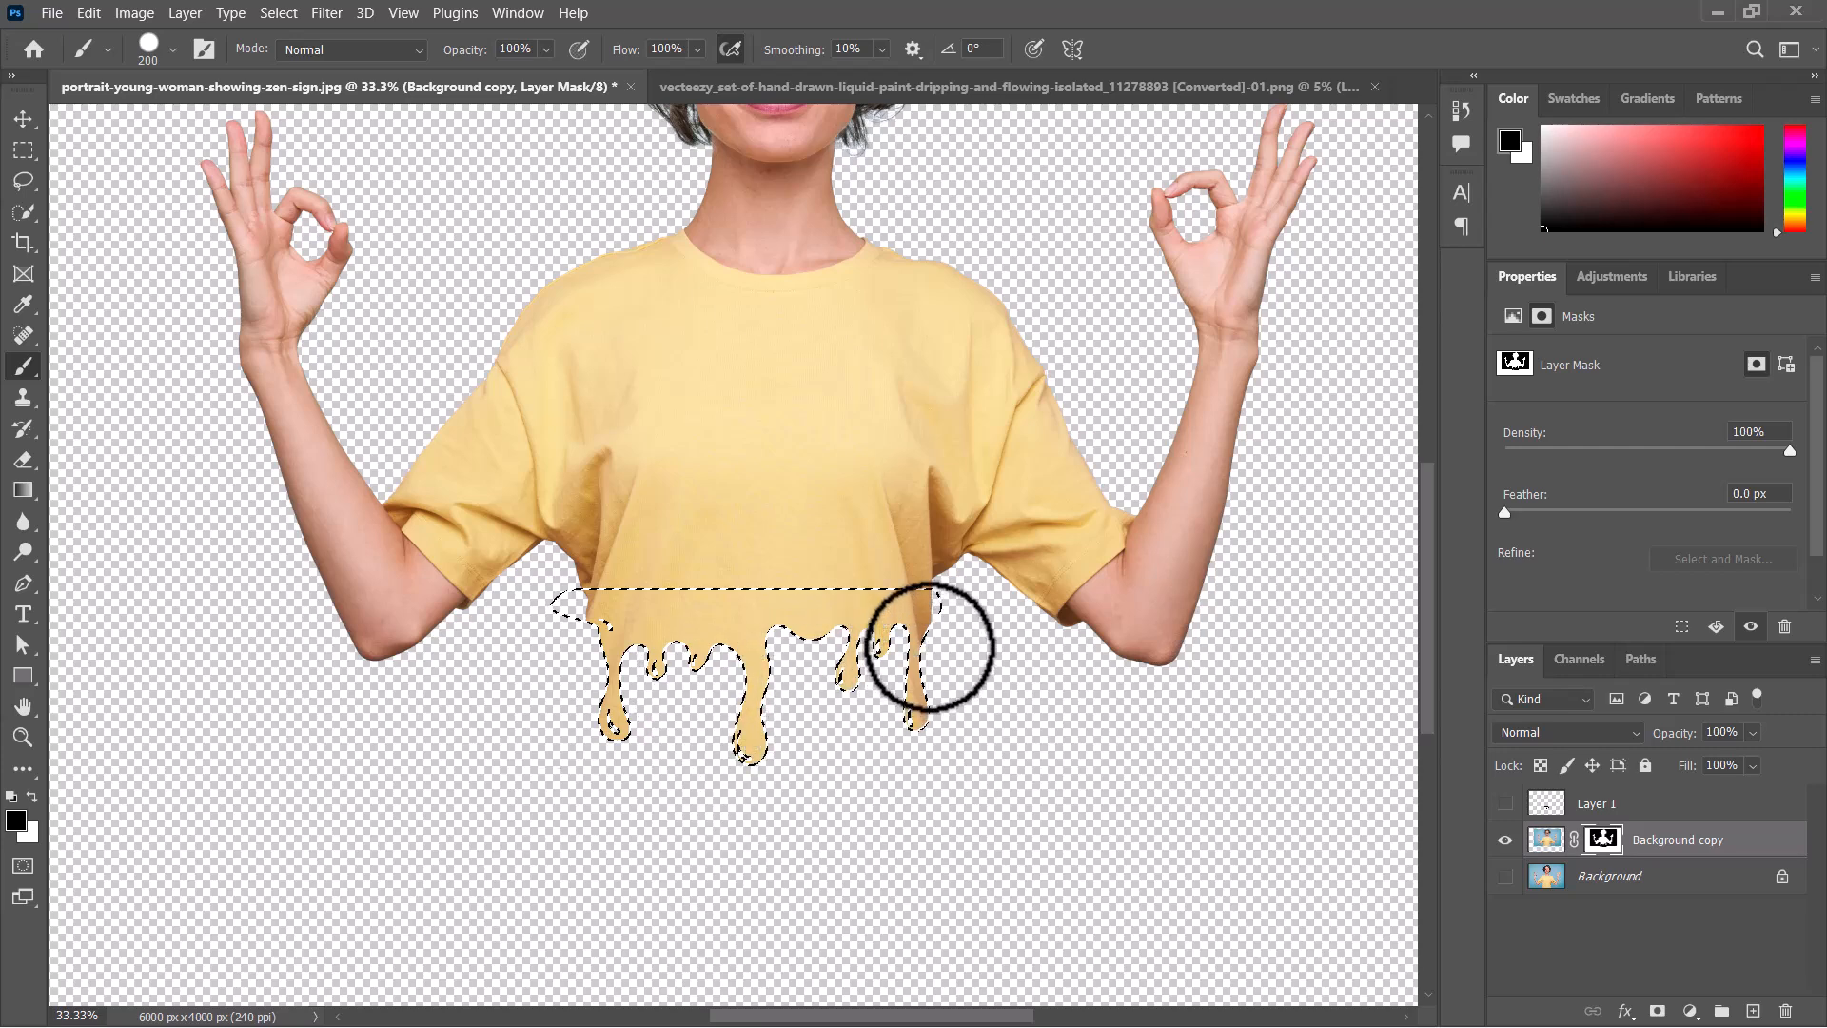
{"action": "key", "text": "ctrl+d"}
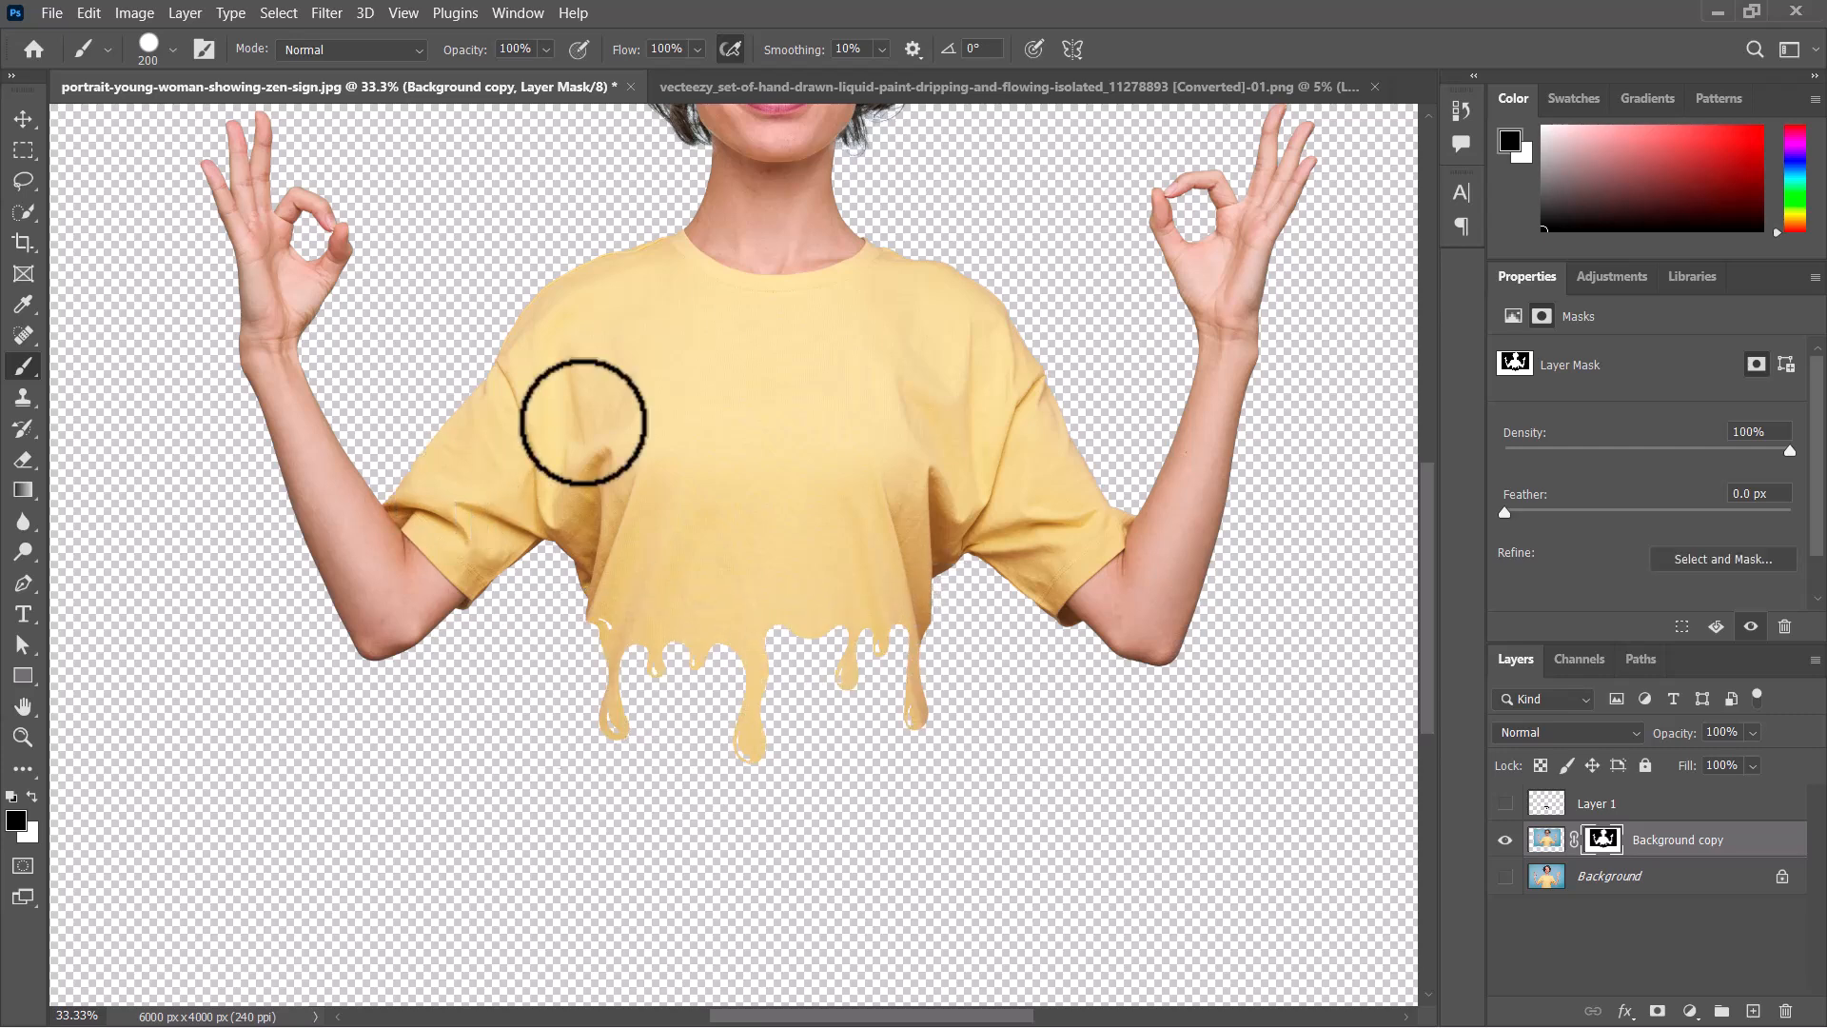
{"action": "left_click", "coordinate": [23, 119]}
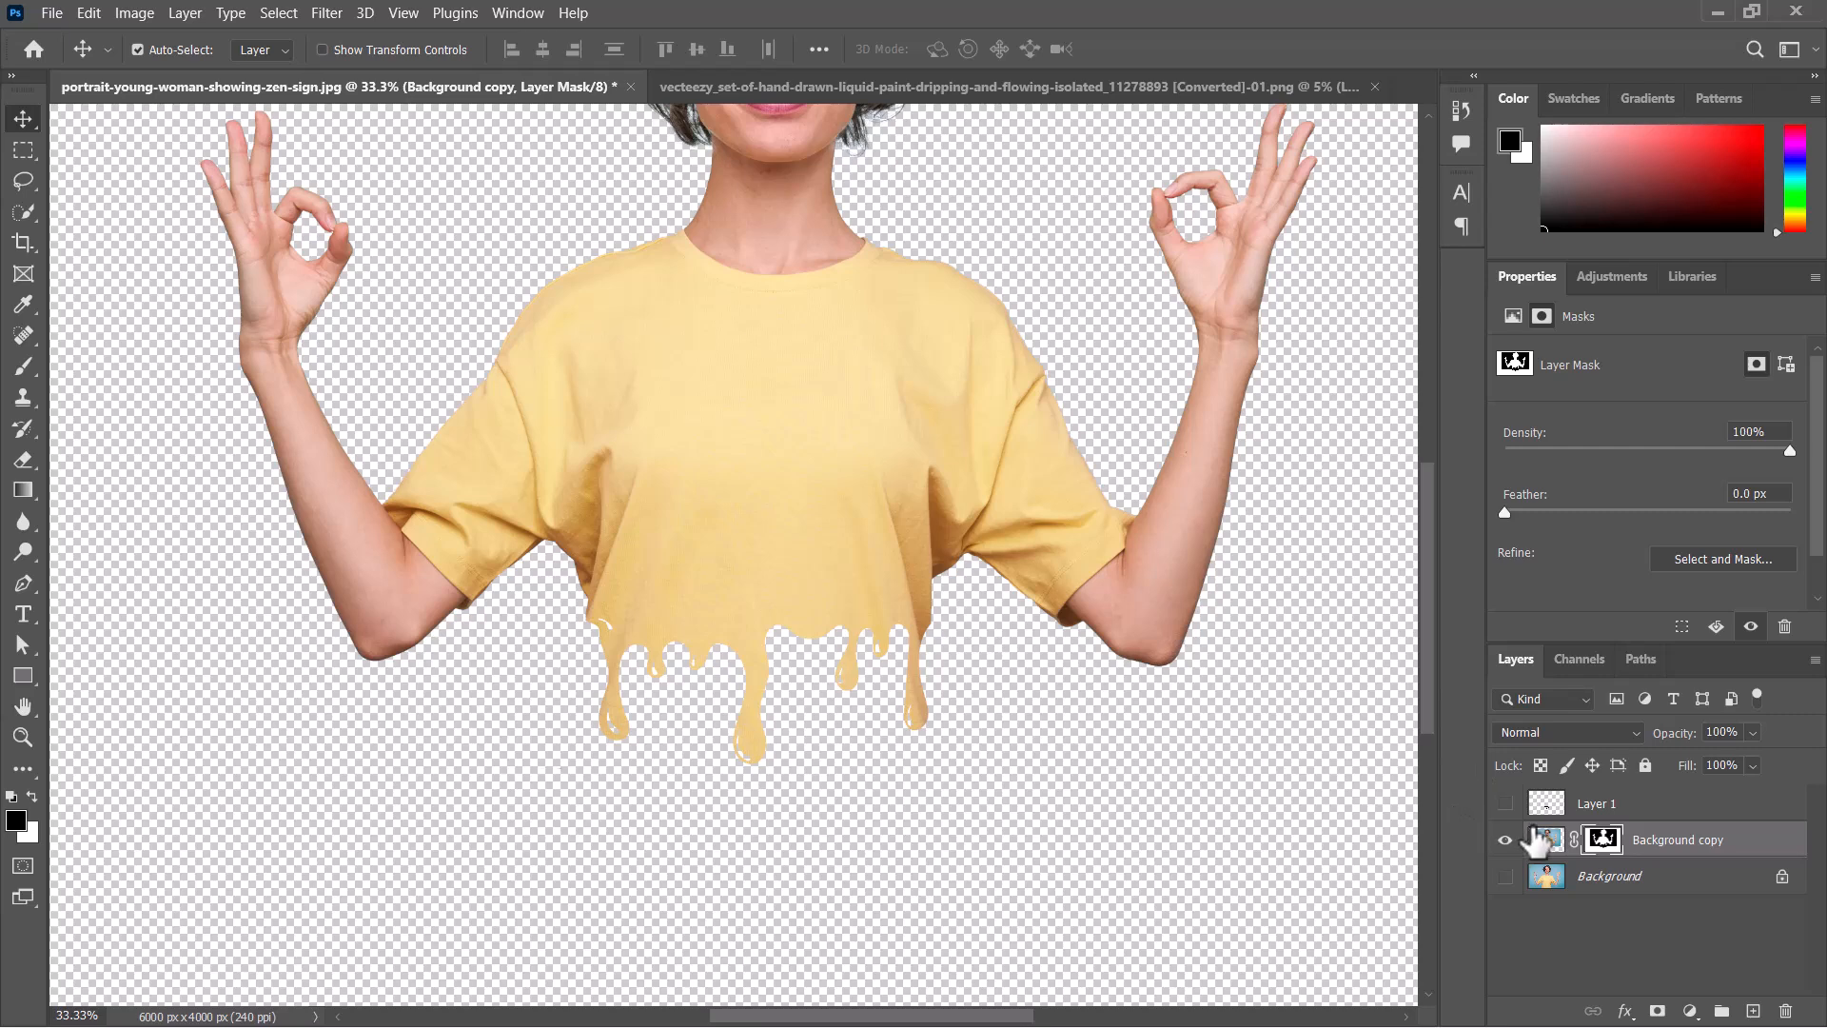
{"action": "left_click", "coordinate": [1545, 840]}
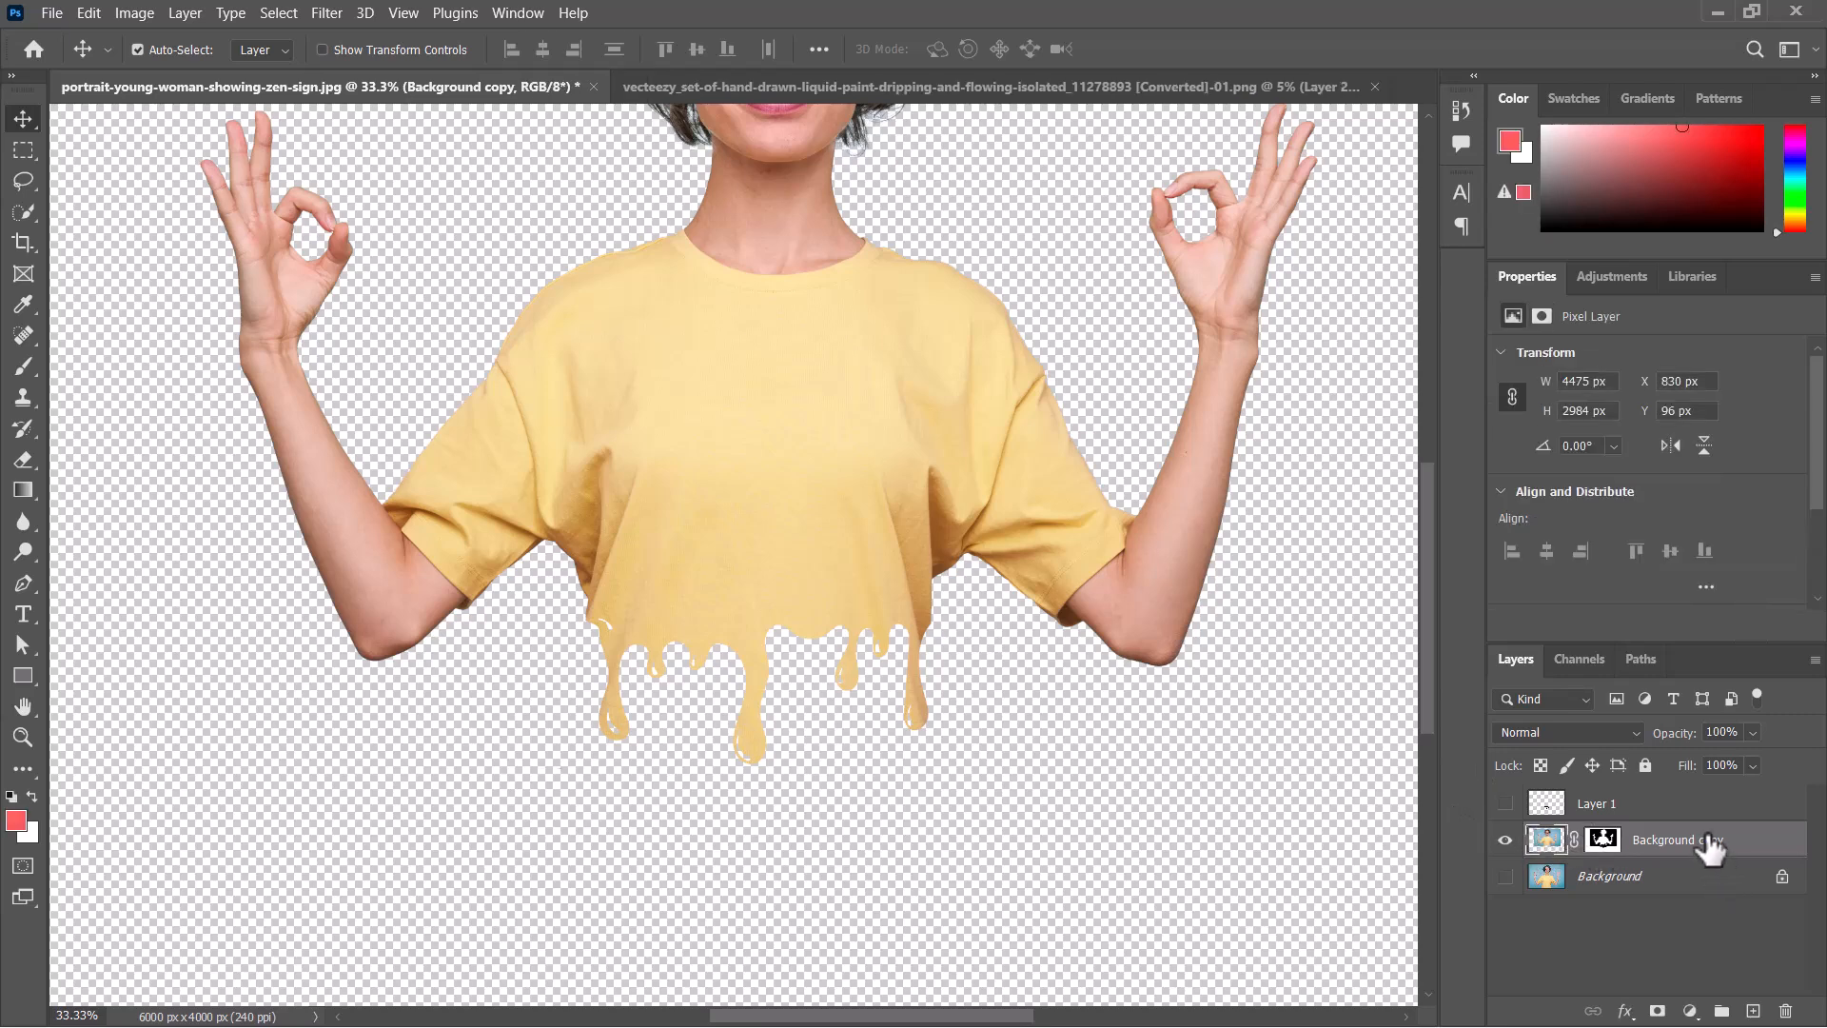
- Duplicate the masked Background copy layer and hide the original Background copy
{"action": "left_click_drag", "start_coordinate": [1710, 847], "coordinate": [1753, 1011]}
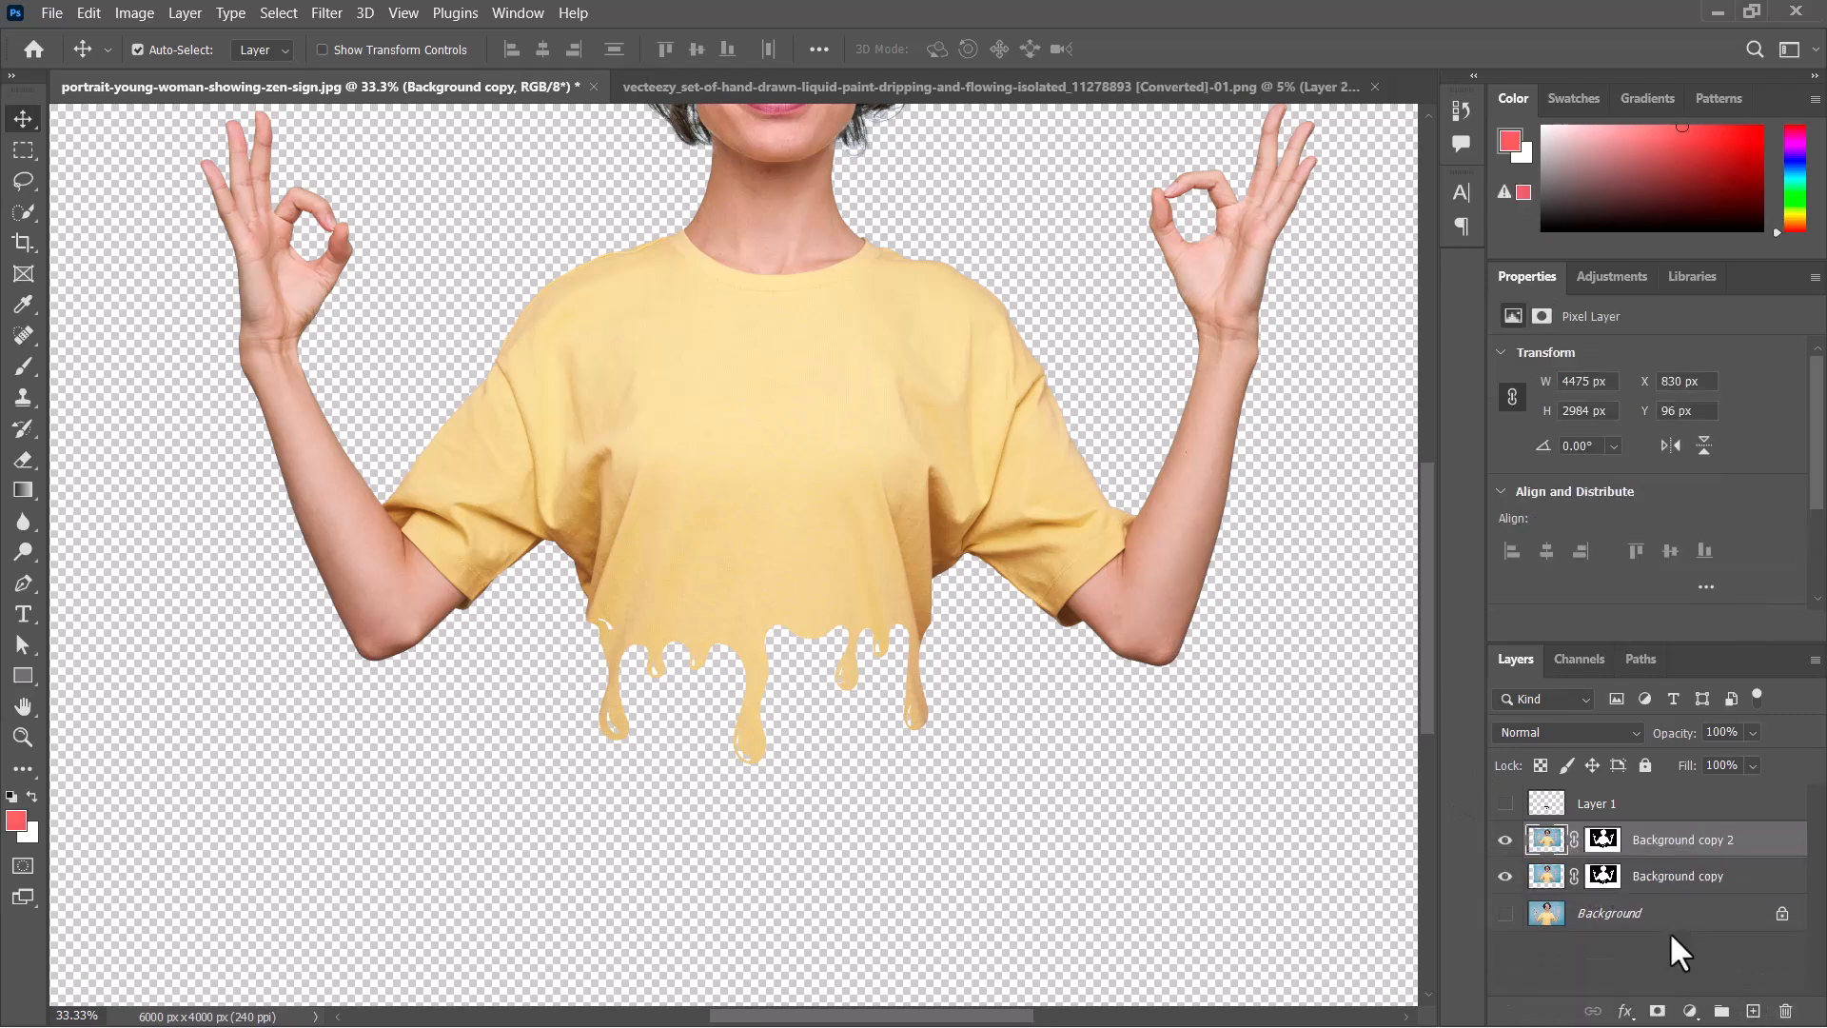
{"action": "left_click", "coordinate": [1505, 876]}
{"action": "left_click_drag", "start_coordinate": [837, 387], "coordinate": [816, 461]}
- Convert the Background copy 2 layer to a Smart Object
{"action": "right_click", "coordinate": [1711, 857]}
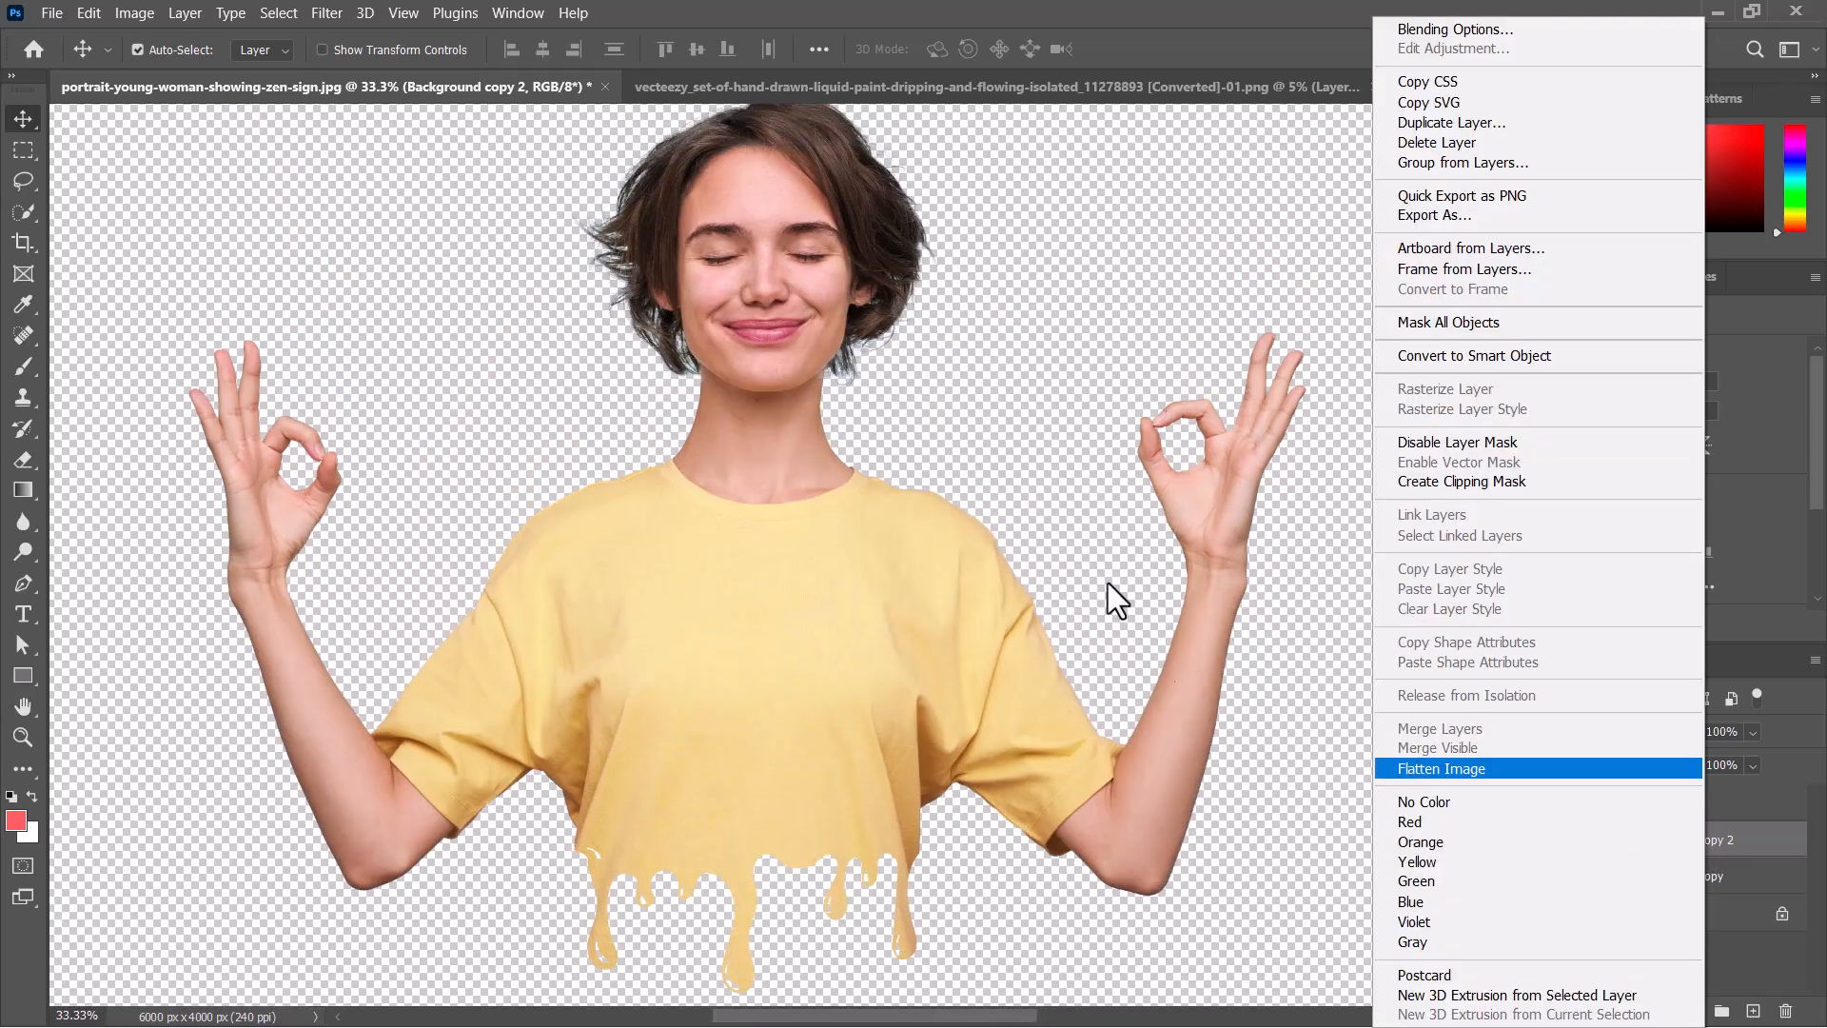
{"action": "left_click", "coordinate": [1099, 301]}
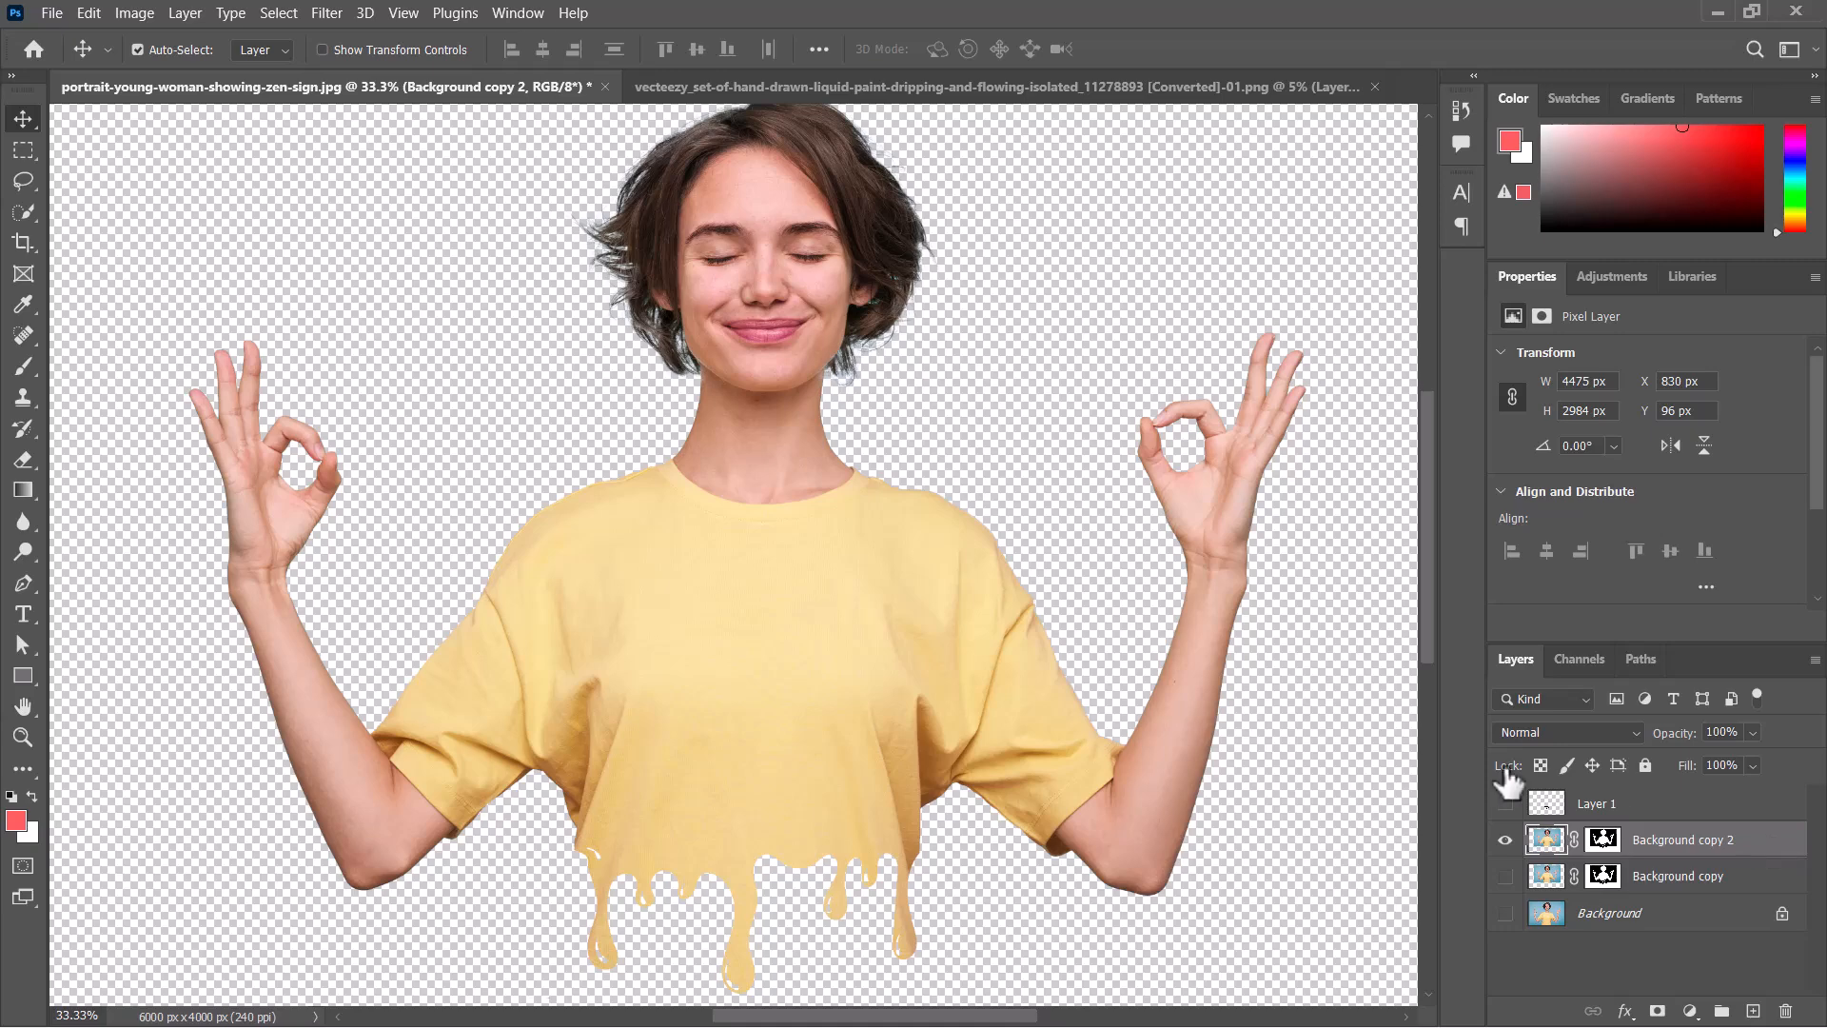
{"action": "right_click", "coordinate": [1772, 854]}
{"action": "left_click", "coordinate": [1487, 354]}
- In the Camera Raw Filter, set Temperature -1, Tint +6, Exposure +0.35, Contrast +9, Highlights -48, Whites +23, Clarity +18, Vibrance +6 and Saturation -1
{"action": "left_click", "coordinate": [326, 13]}
{"action": "left_click", "coordinate": [415, 176]}
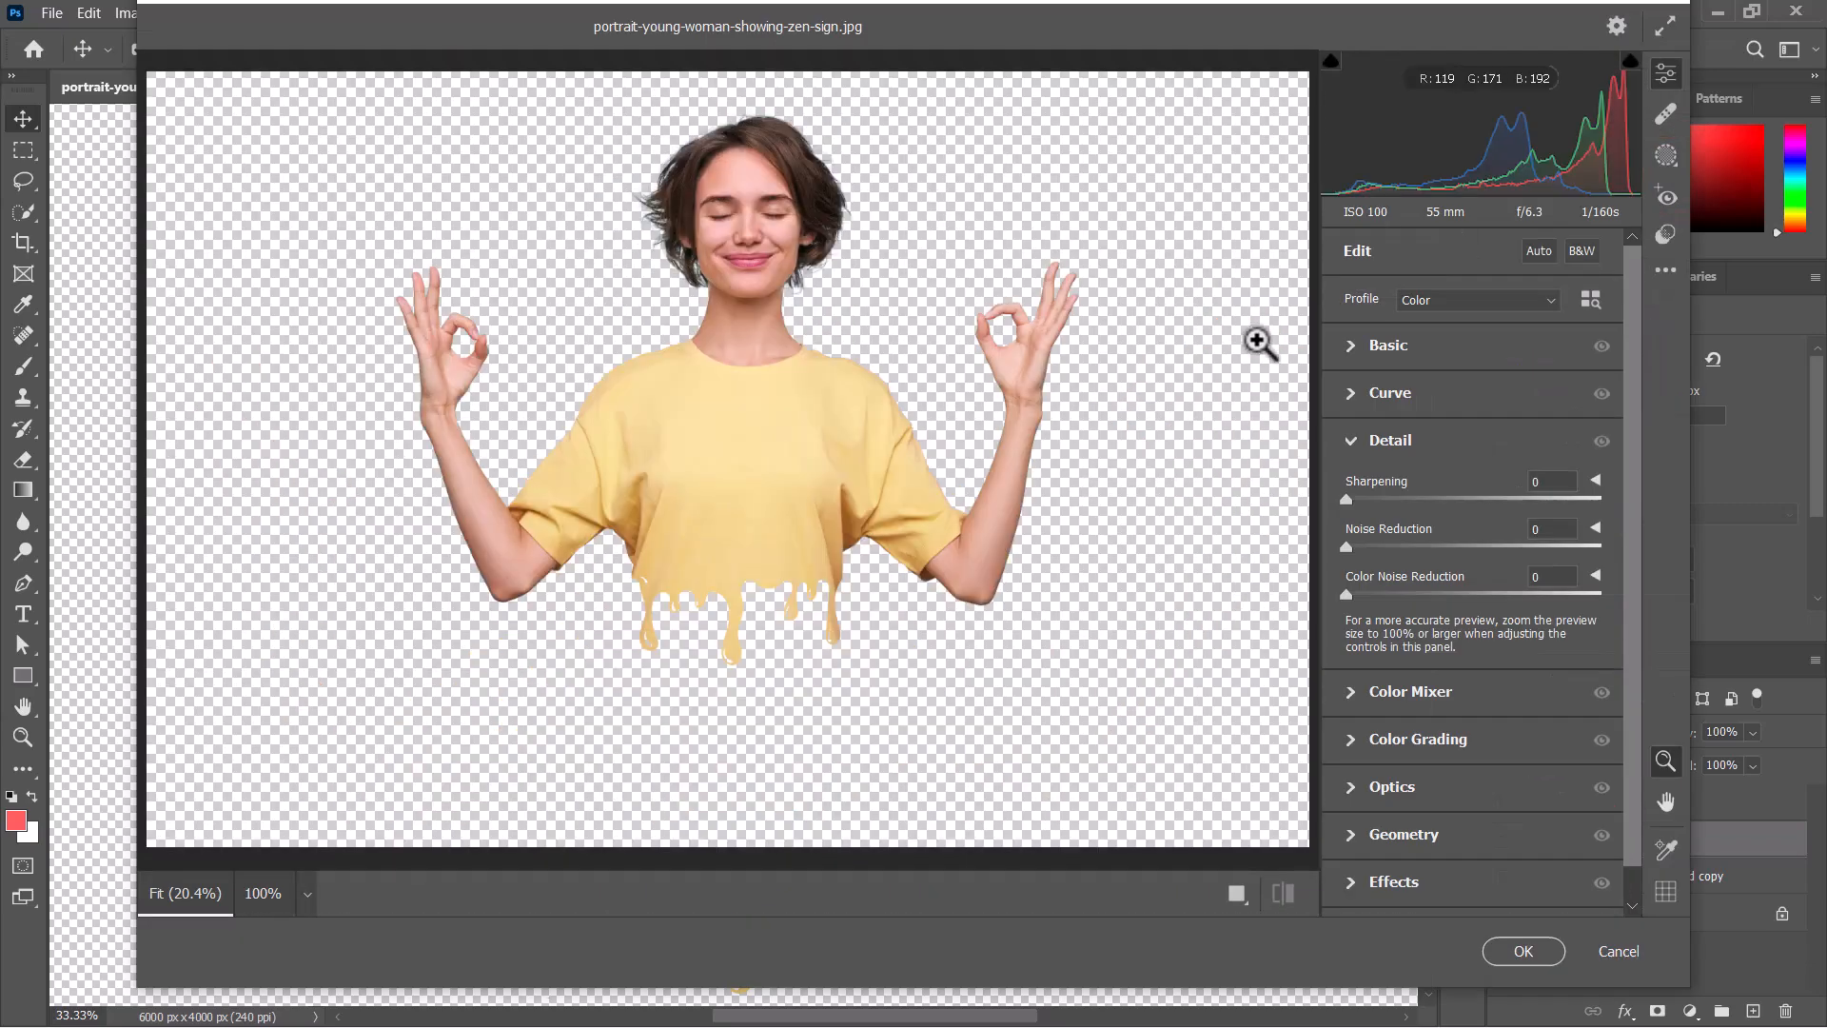
{"action": "left_click", "coordinate": [1348, 345]}
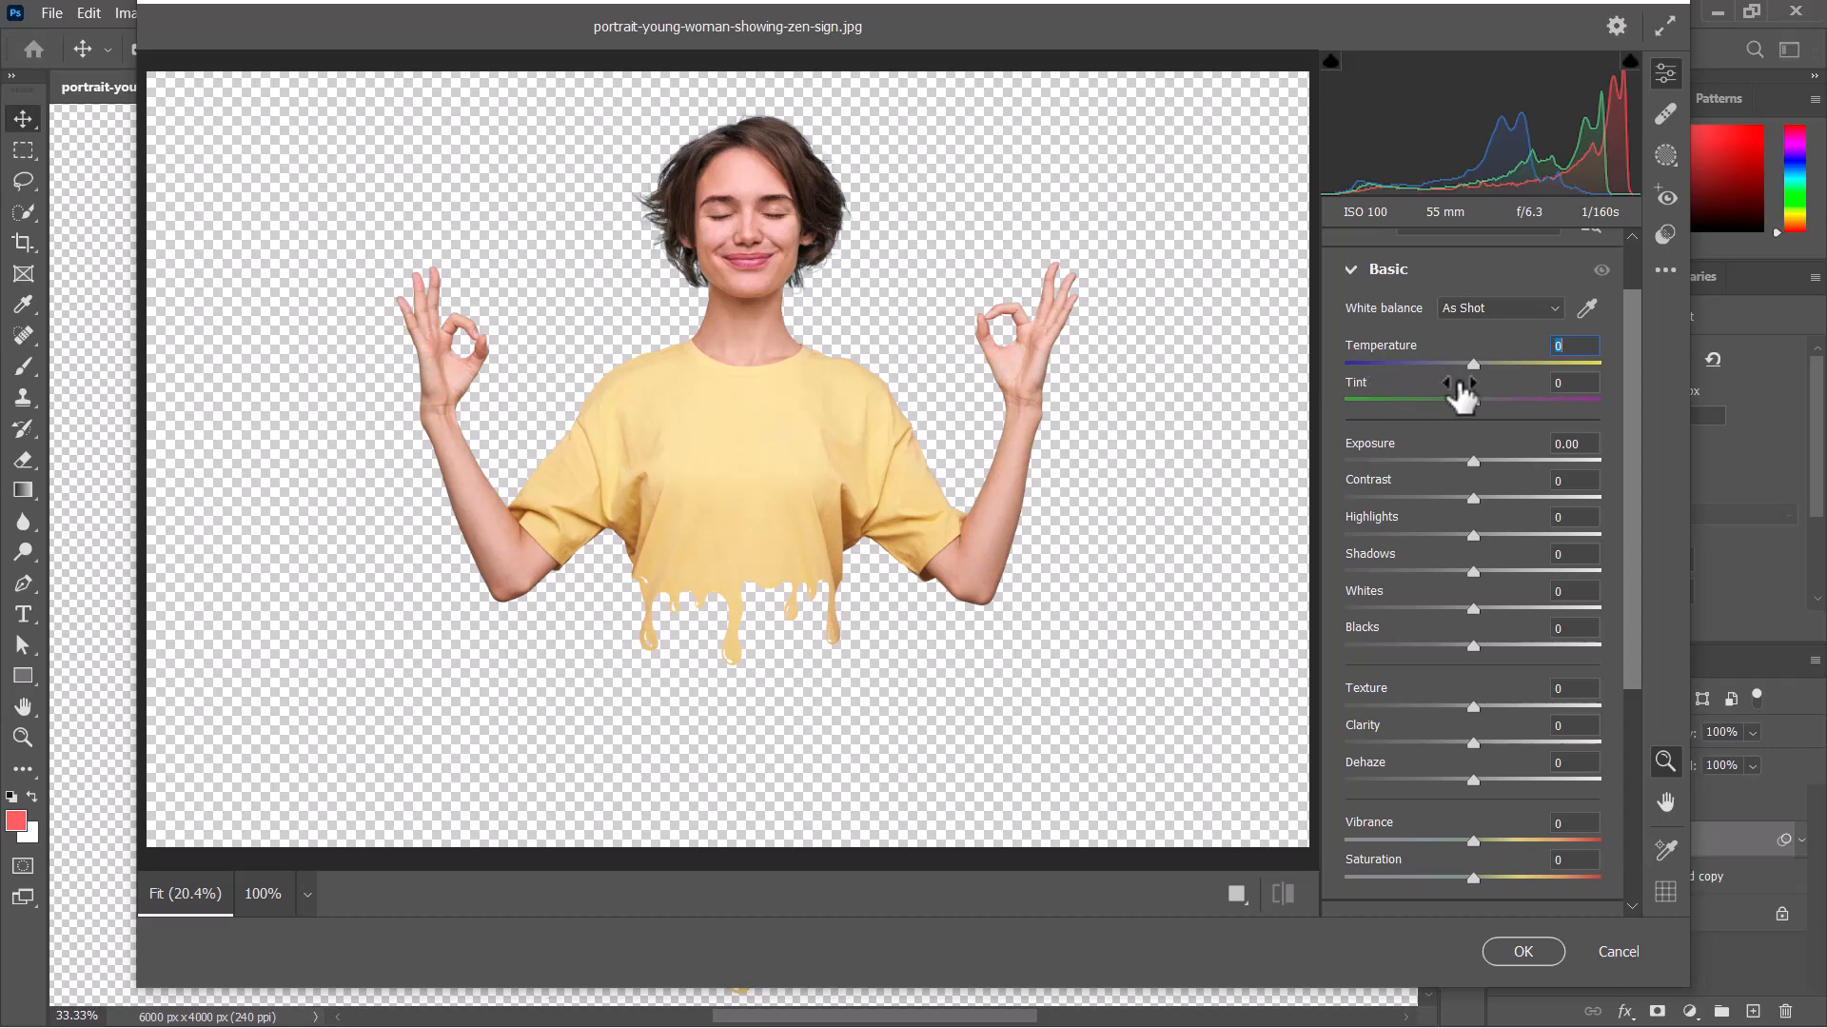
{"action": "left_click_drag", "start_coordinate": [1475, 411], "coordinate": [1481, 412]}
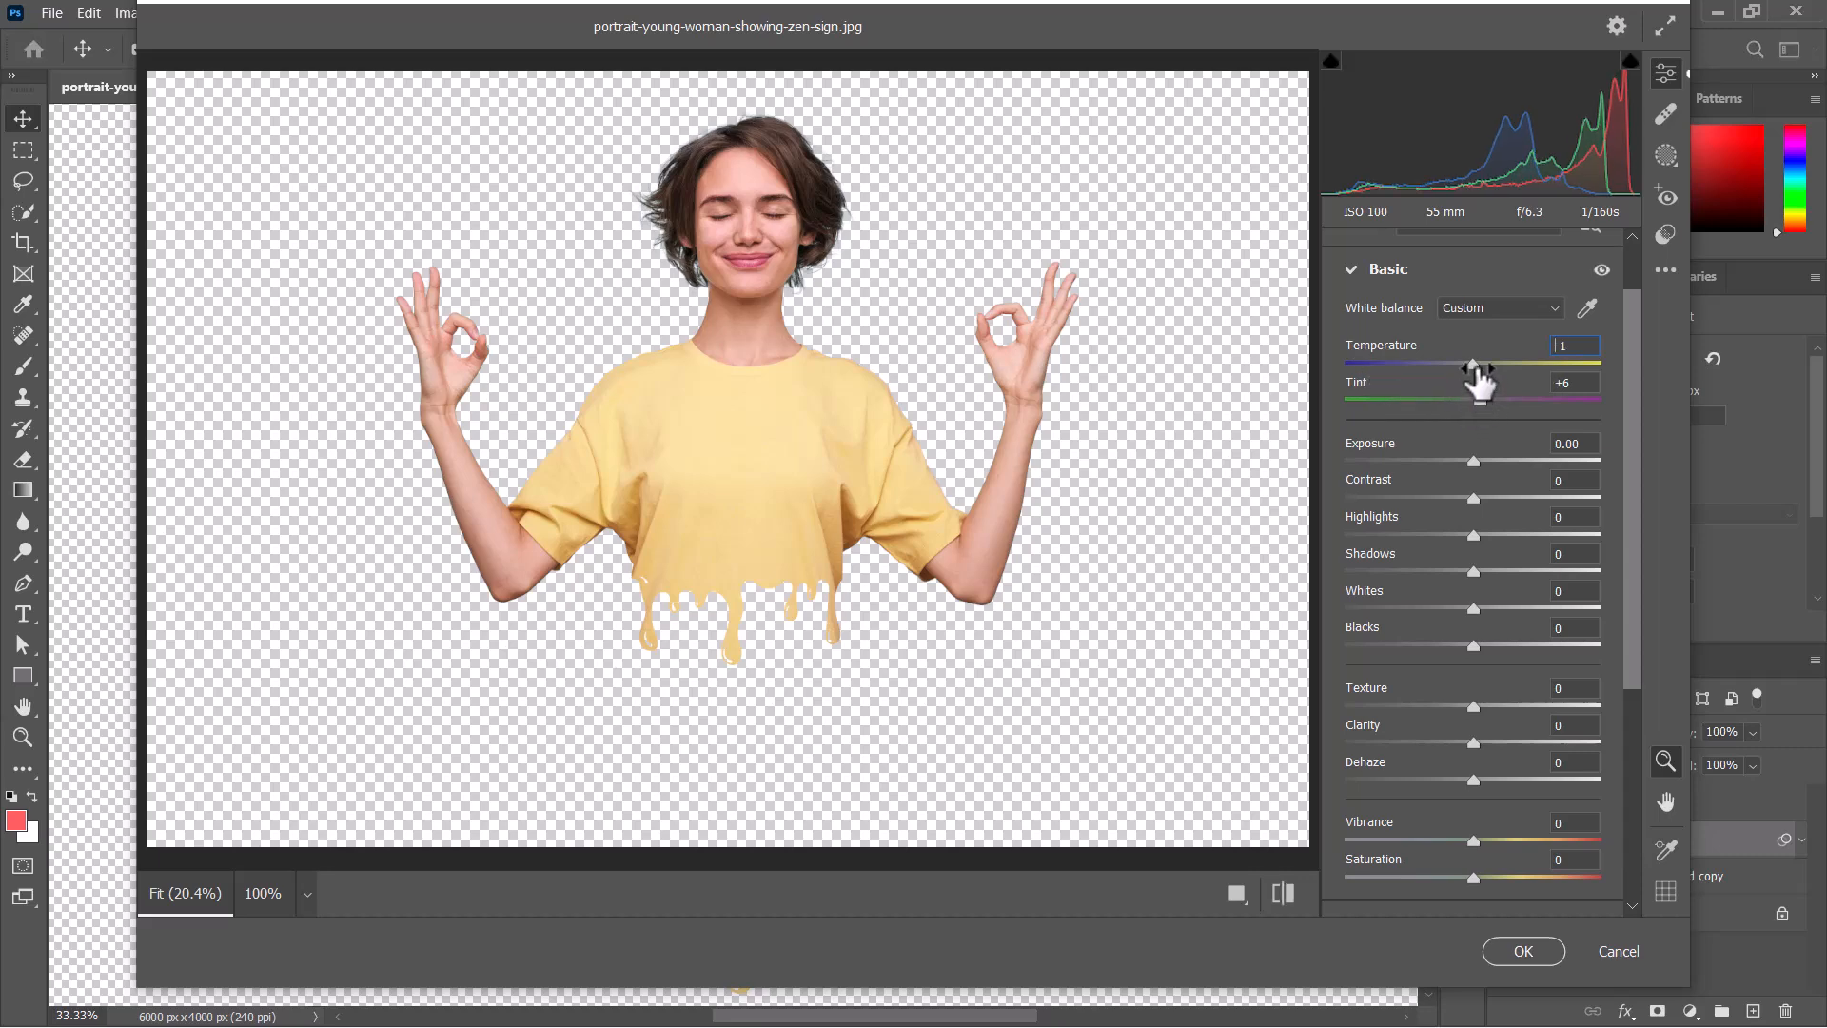
{"action": "left_click_drag", "start_coordinate": [1470, 463], "coordinate": [1412, 535]}
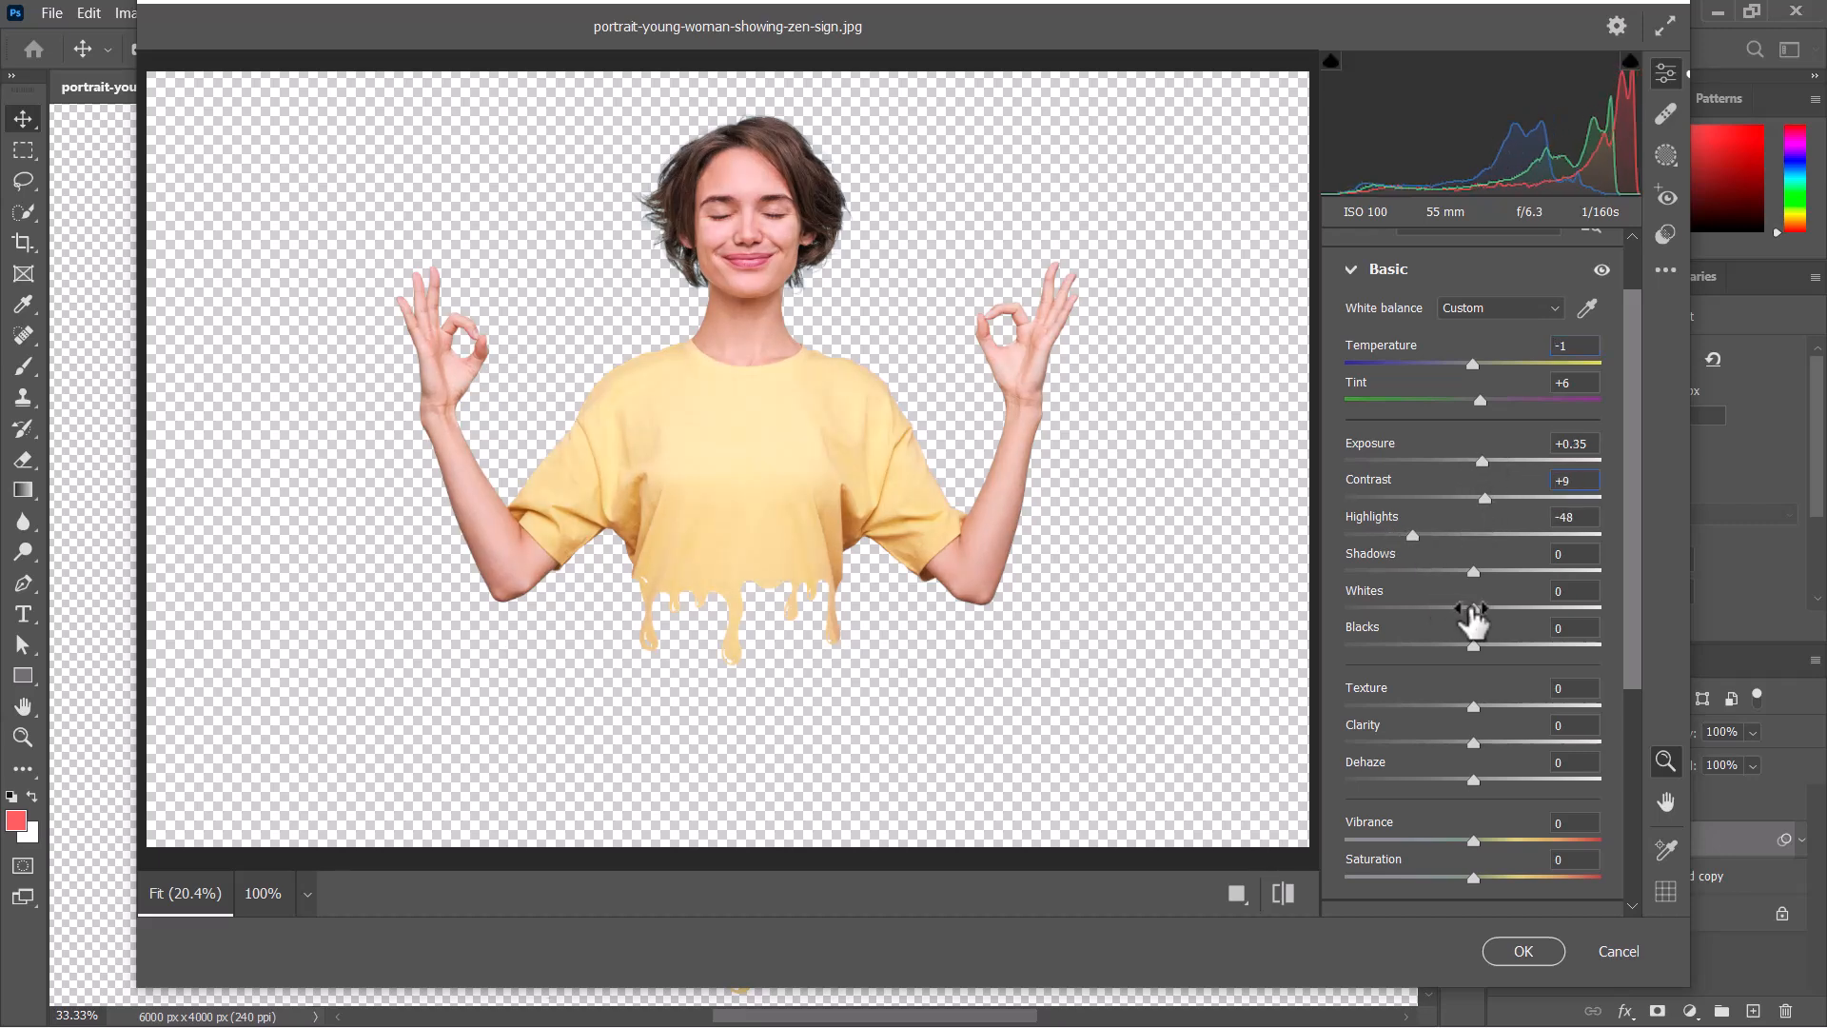
{"action": "left_click_drag", "start_coordinate": [1474, 619], "coordinate": [1502, 609]}
{"action": "left_click_drag", "start_coordinate": [1473, 743], "coordinate": [1496, 744]}
{"action": "left_click_drag", "start_coordinate": [1473, 841], "coordinate": [1472, 876]}
{"action": "scroll", "coordinate": [1352, 741], "scroll_direction": "down", "scroll_amount": 3}
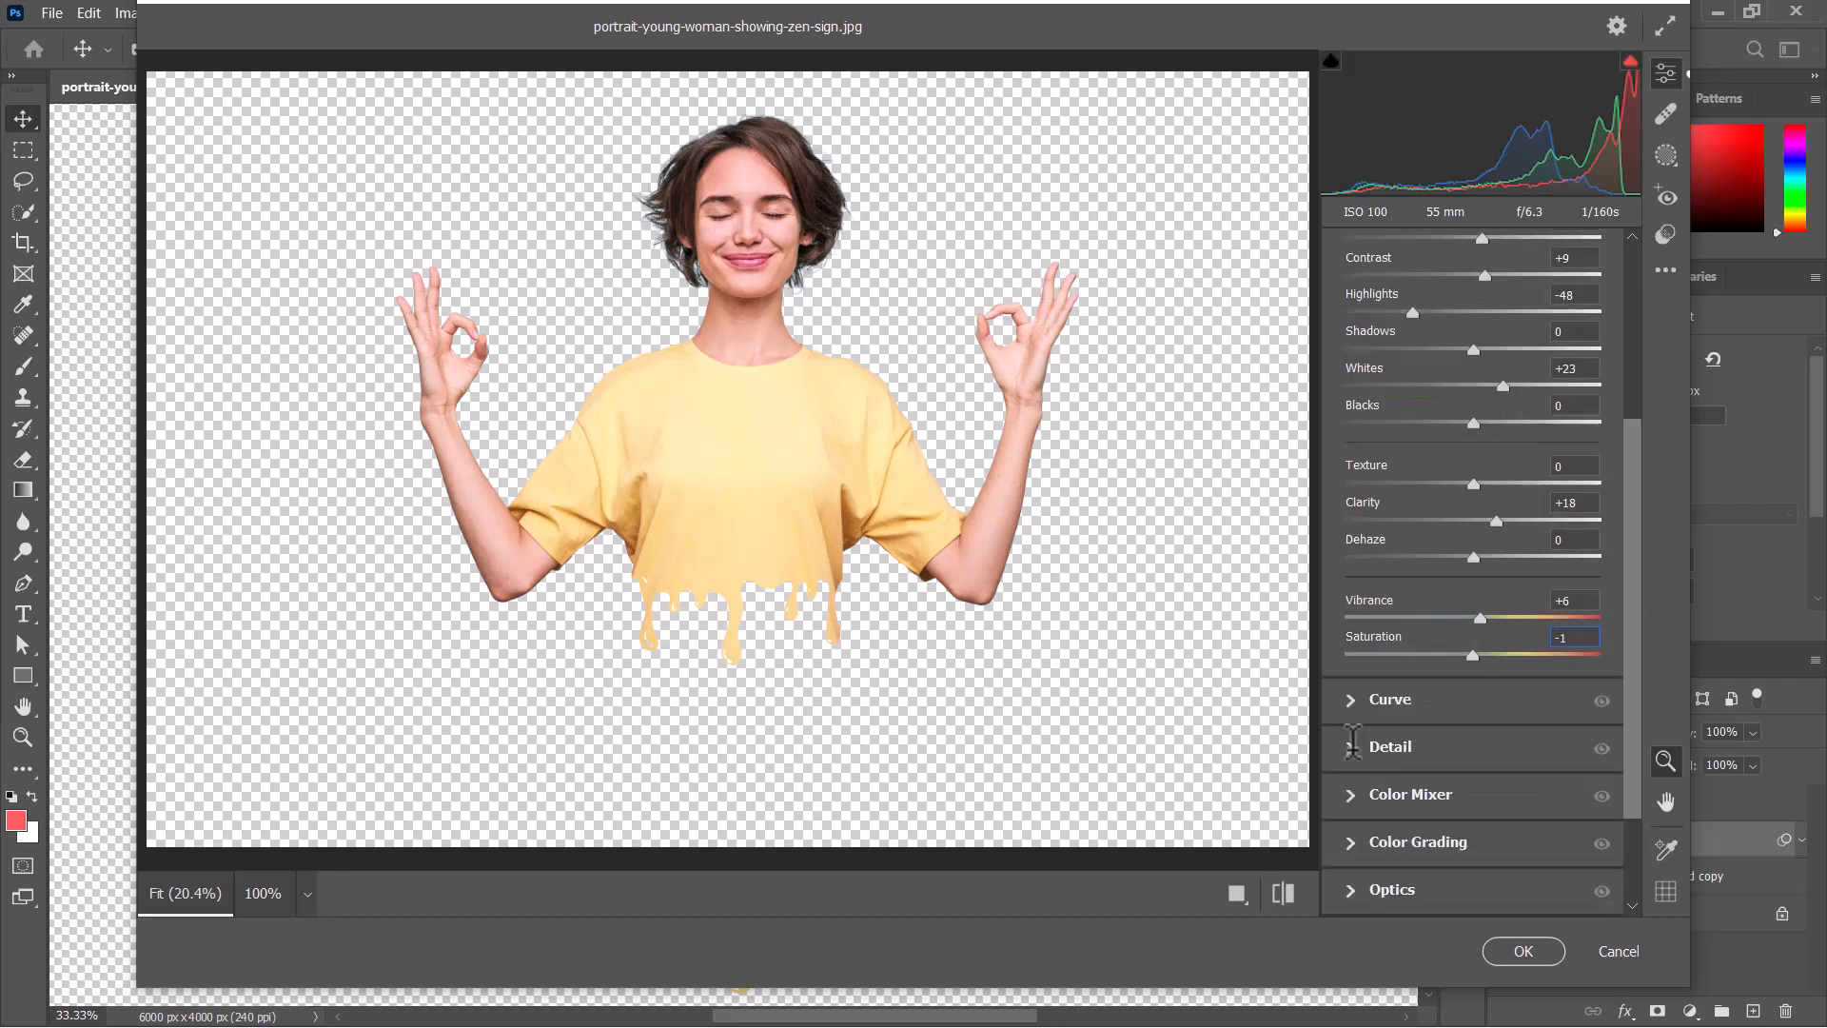
- Set Sharpening to 61 and Noise Reduction to 6, add a curve point at input 109, output 100, and apply the Camera Raw Filter
{"action": "left_click", "coordinate": [1354, 747]}
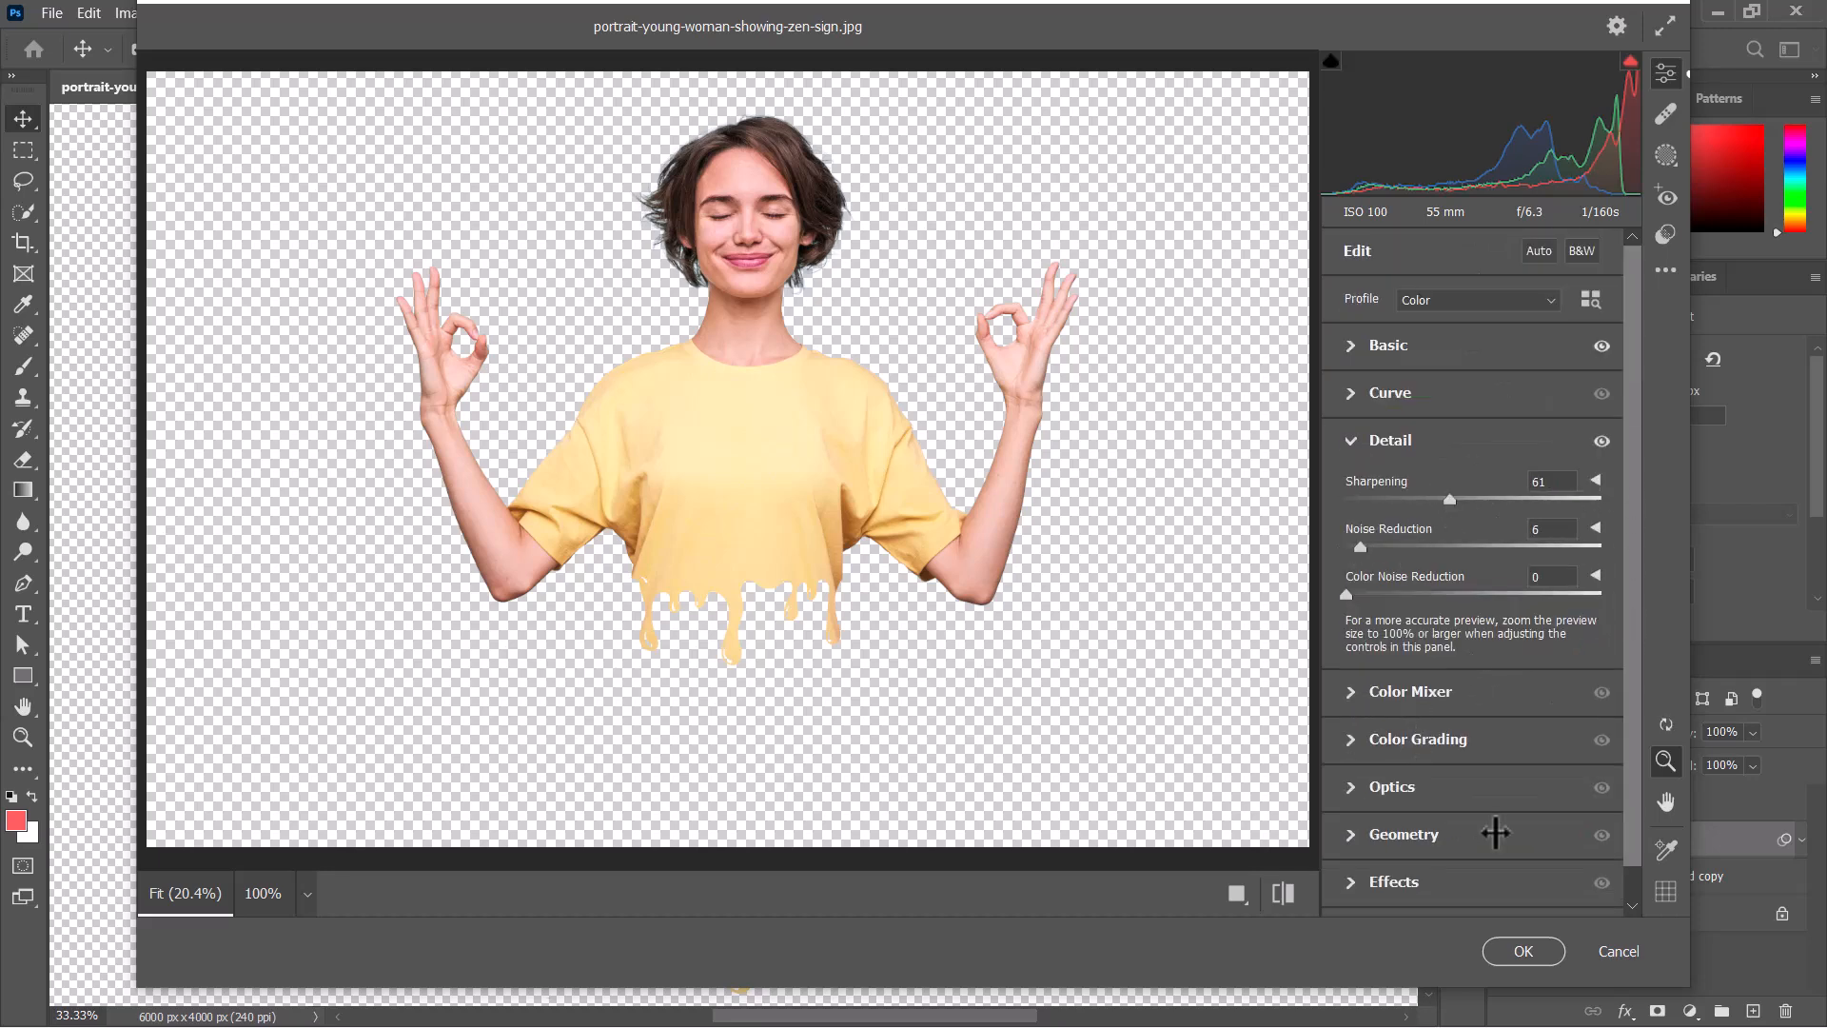
{"action": "left_click", "coordinate": [1352, 393]}
{"action": "left_click_drag", "start_coordinate": [1452, 630], "coordinate": [1454, 623]}
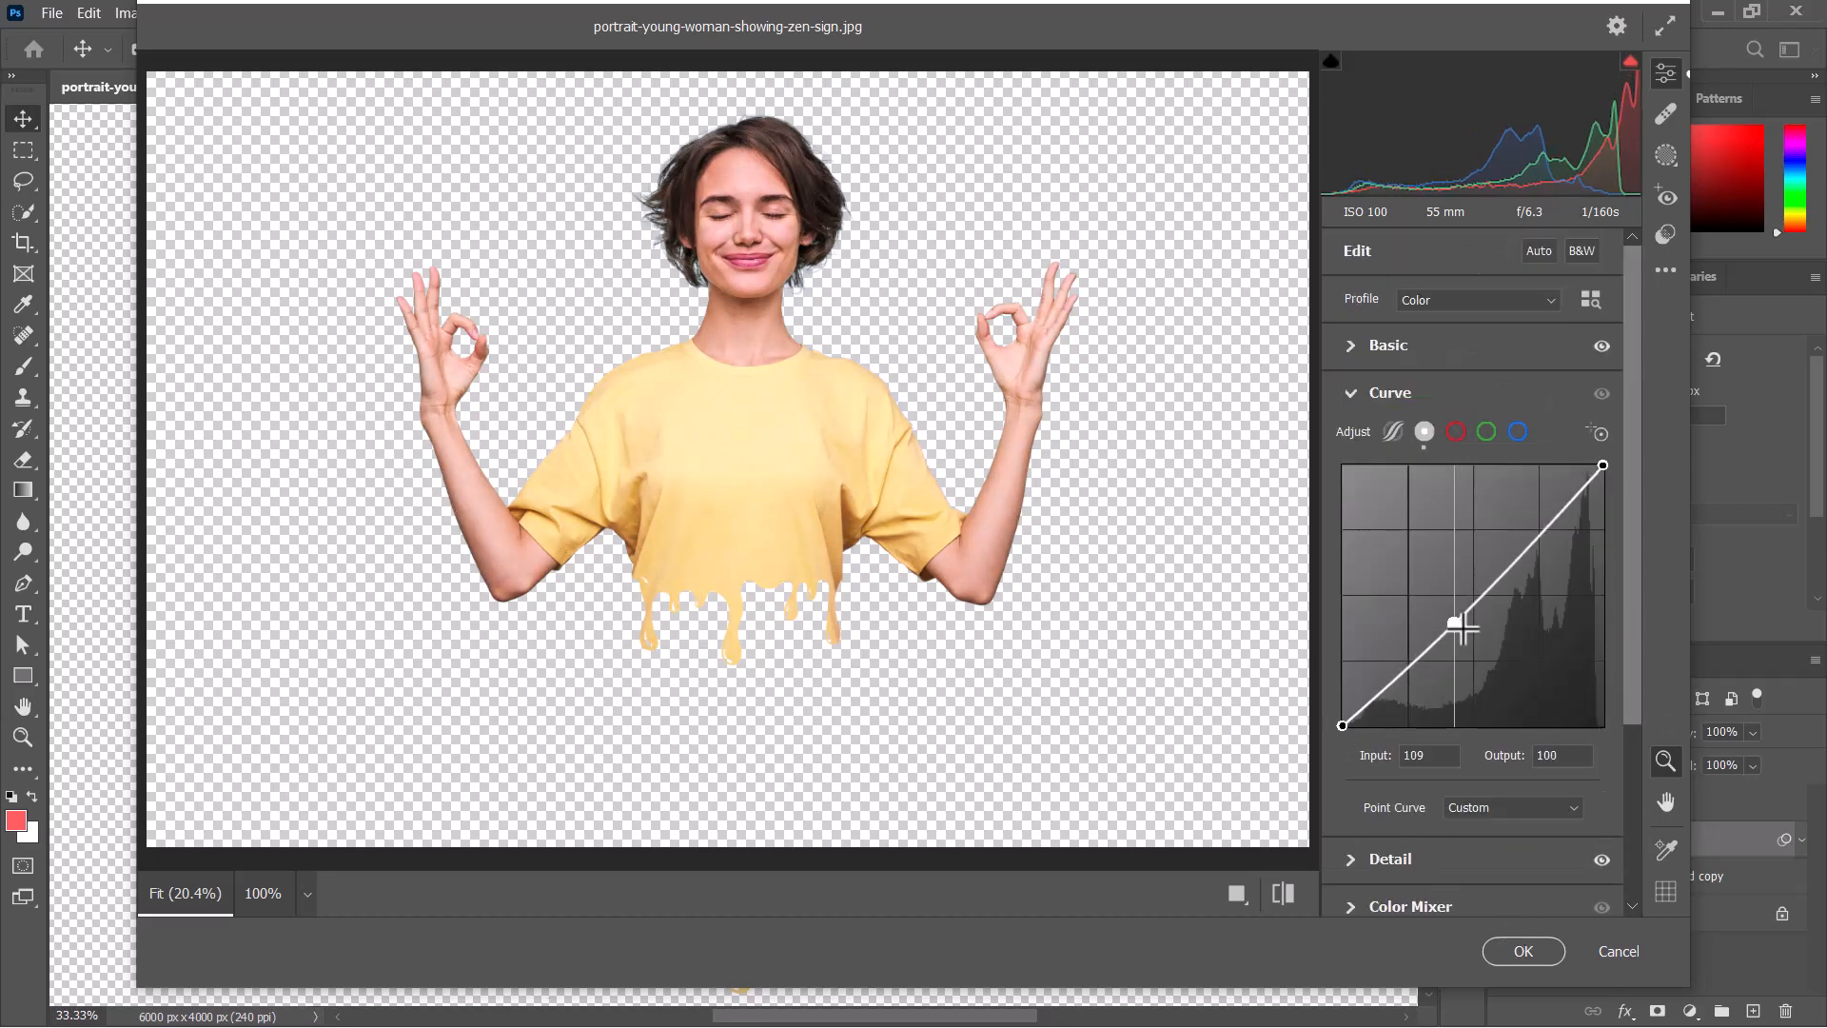
{"action": "left_click", "coordinate": [1524, 951]}
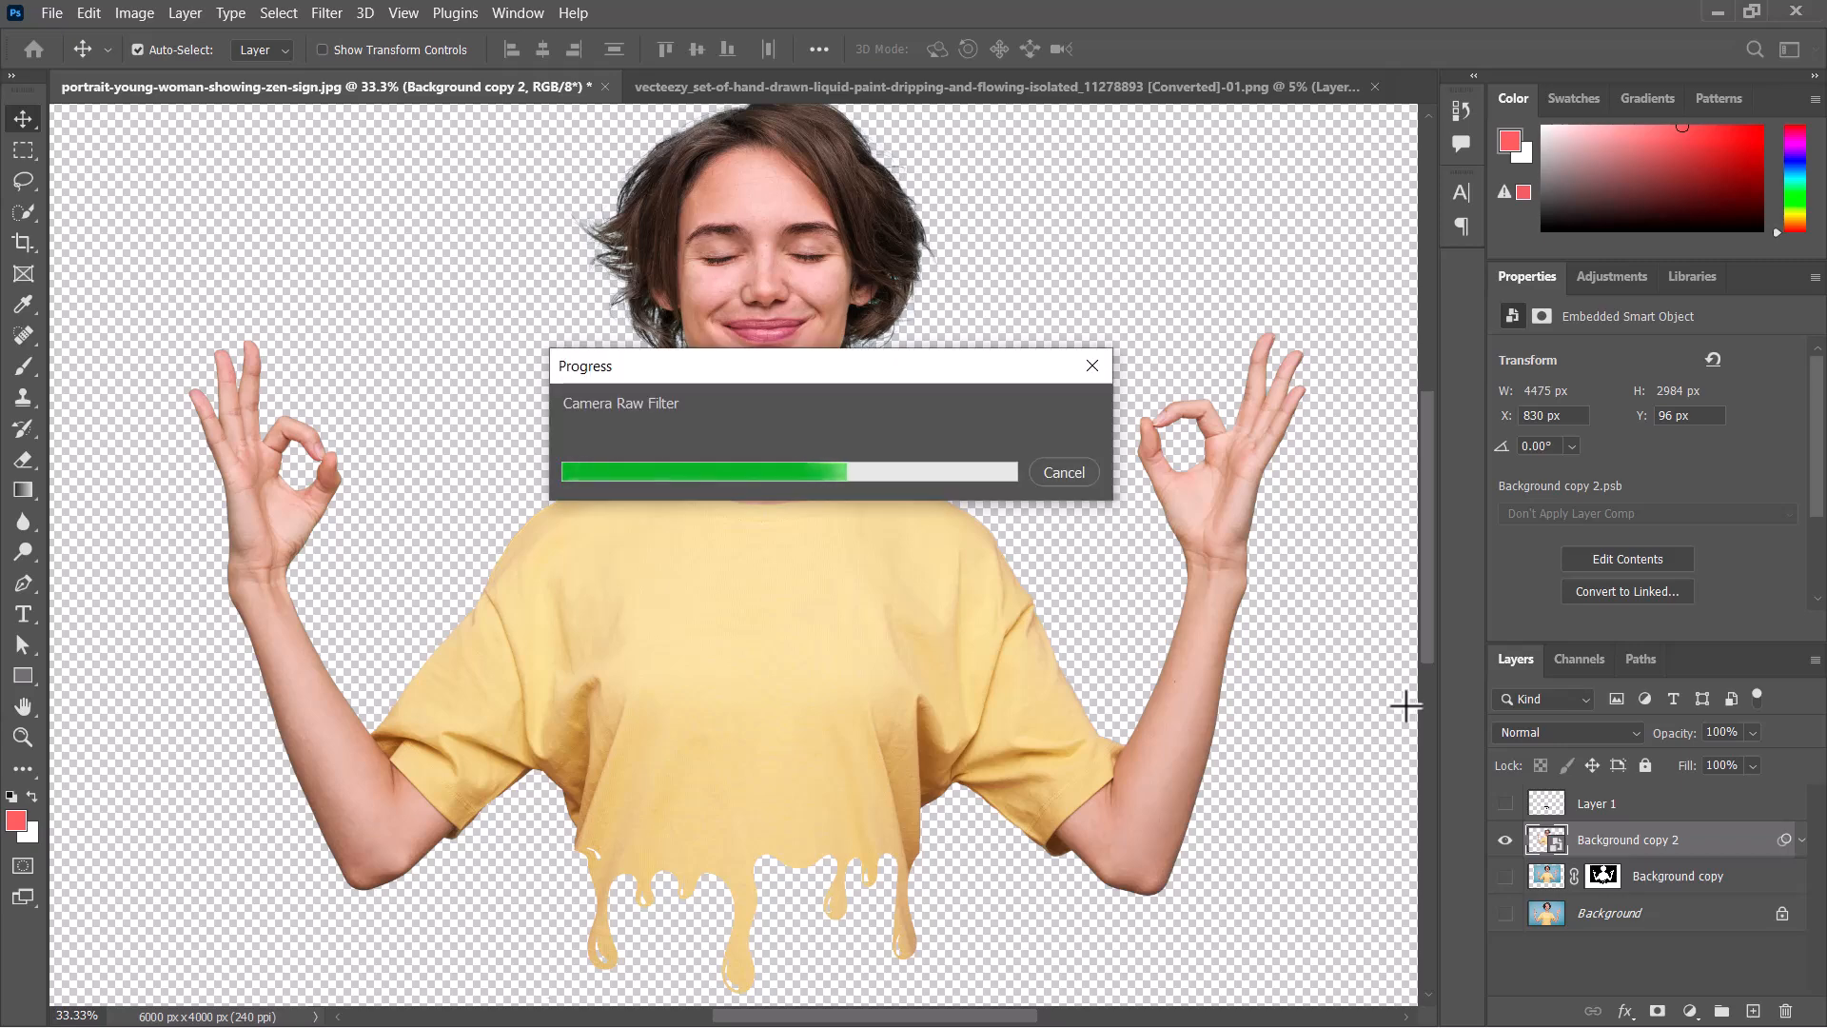
- Add a Solid Color fill layer in purple #6d0eb7 directly above the Background layer
{"action": "key", "text": "ctrl+minus"}
{"action": "key", "text": "ctrl+minus"}
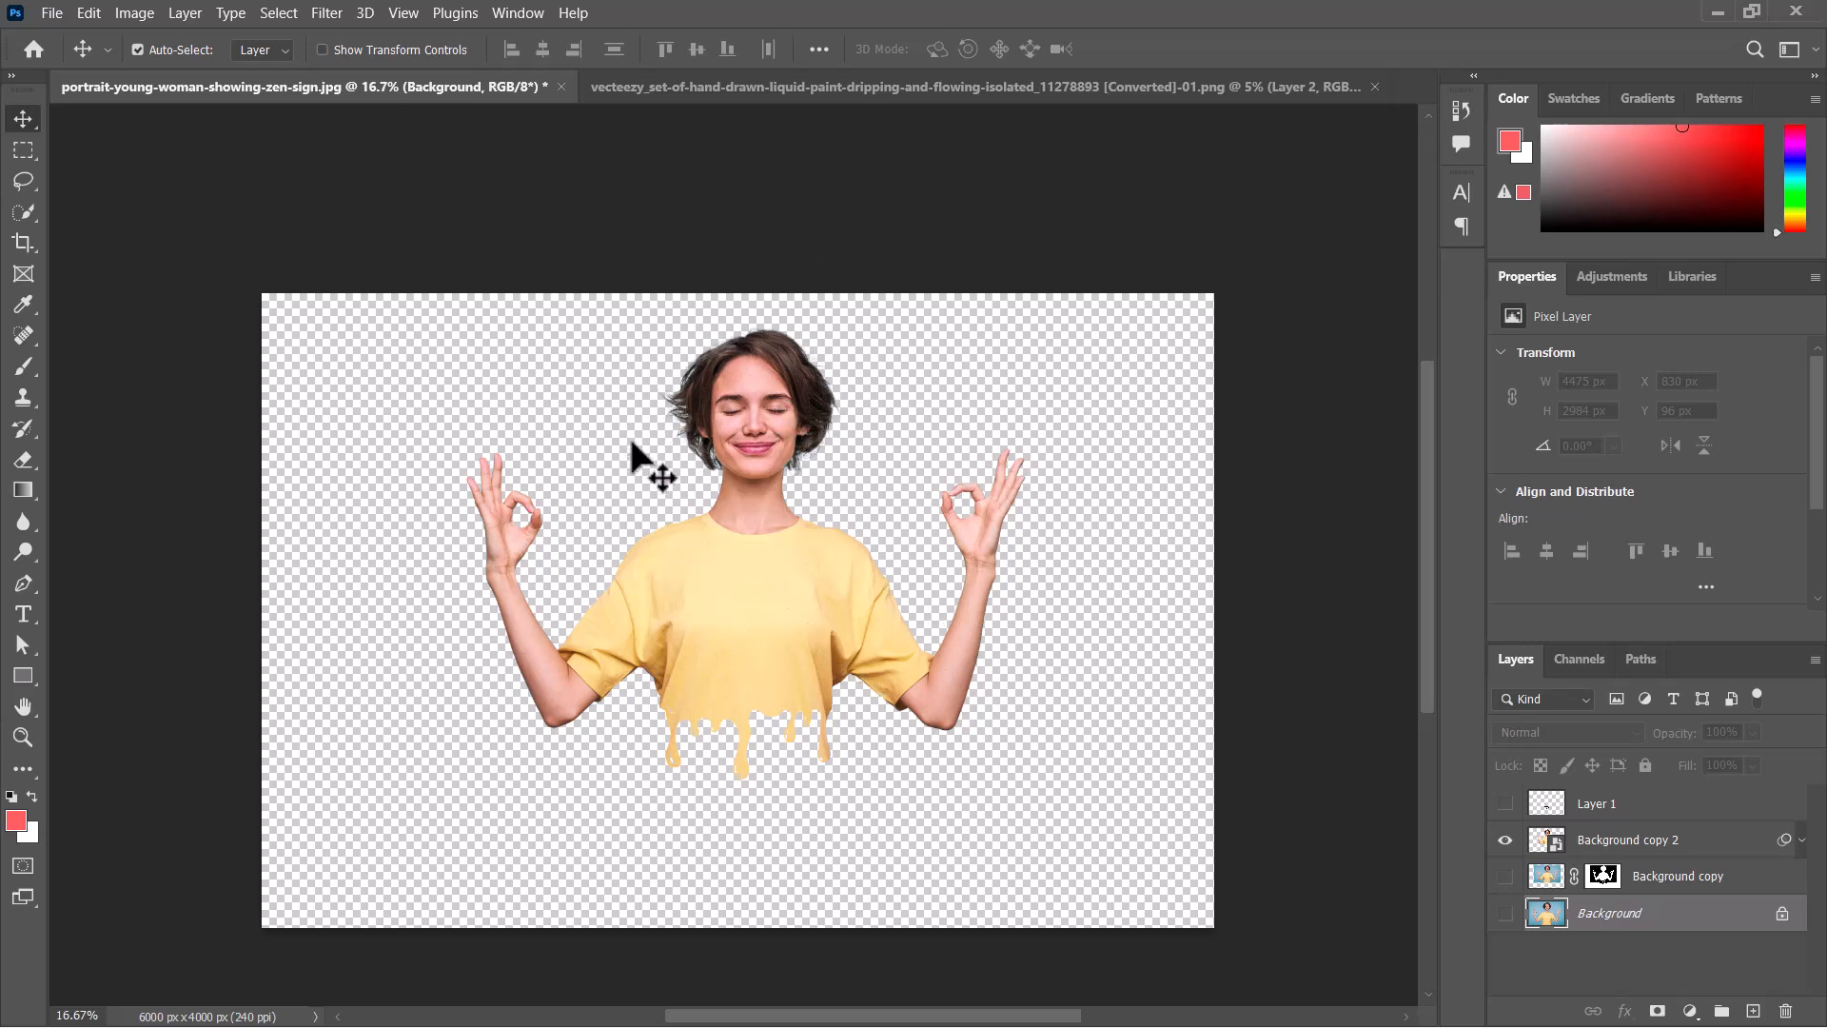
{"action": "left_click", "coordinate": [1690, 1011]}
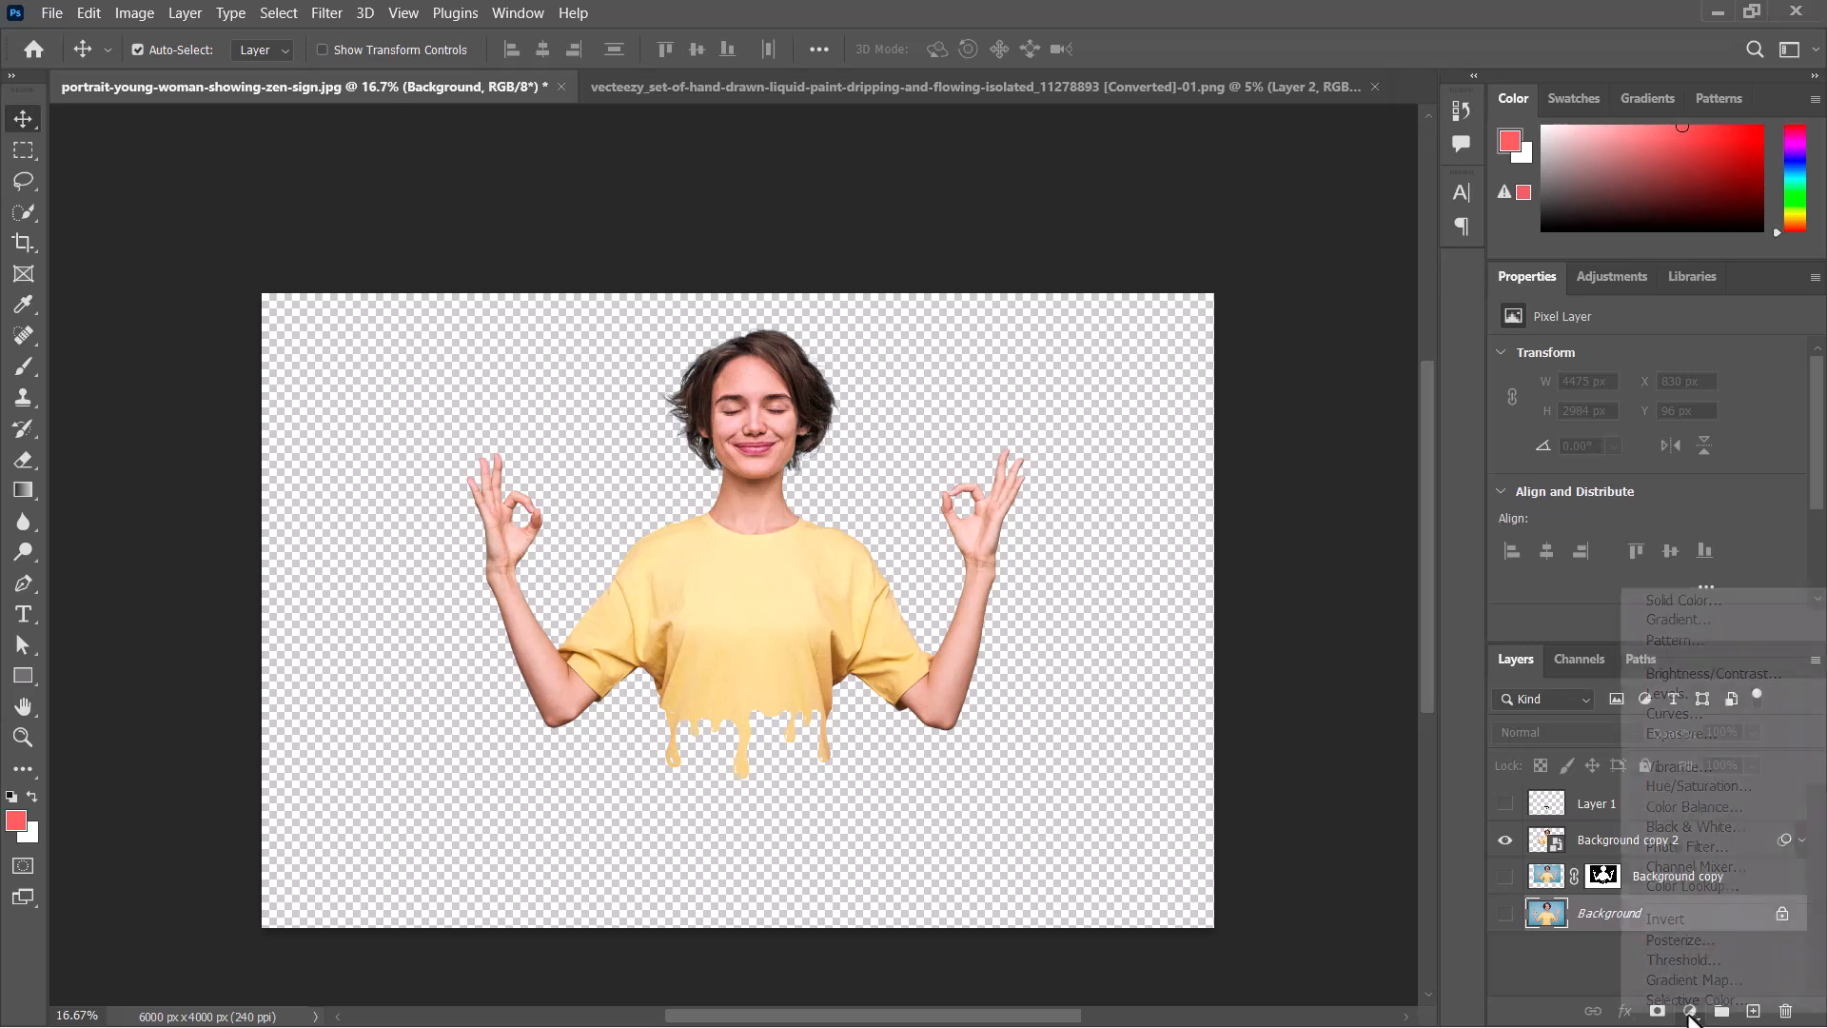
{"action": "left_click", "coordinate": [1698, 599]}
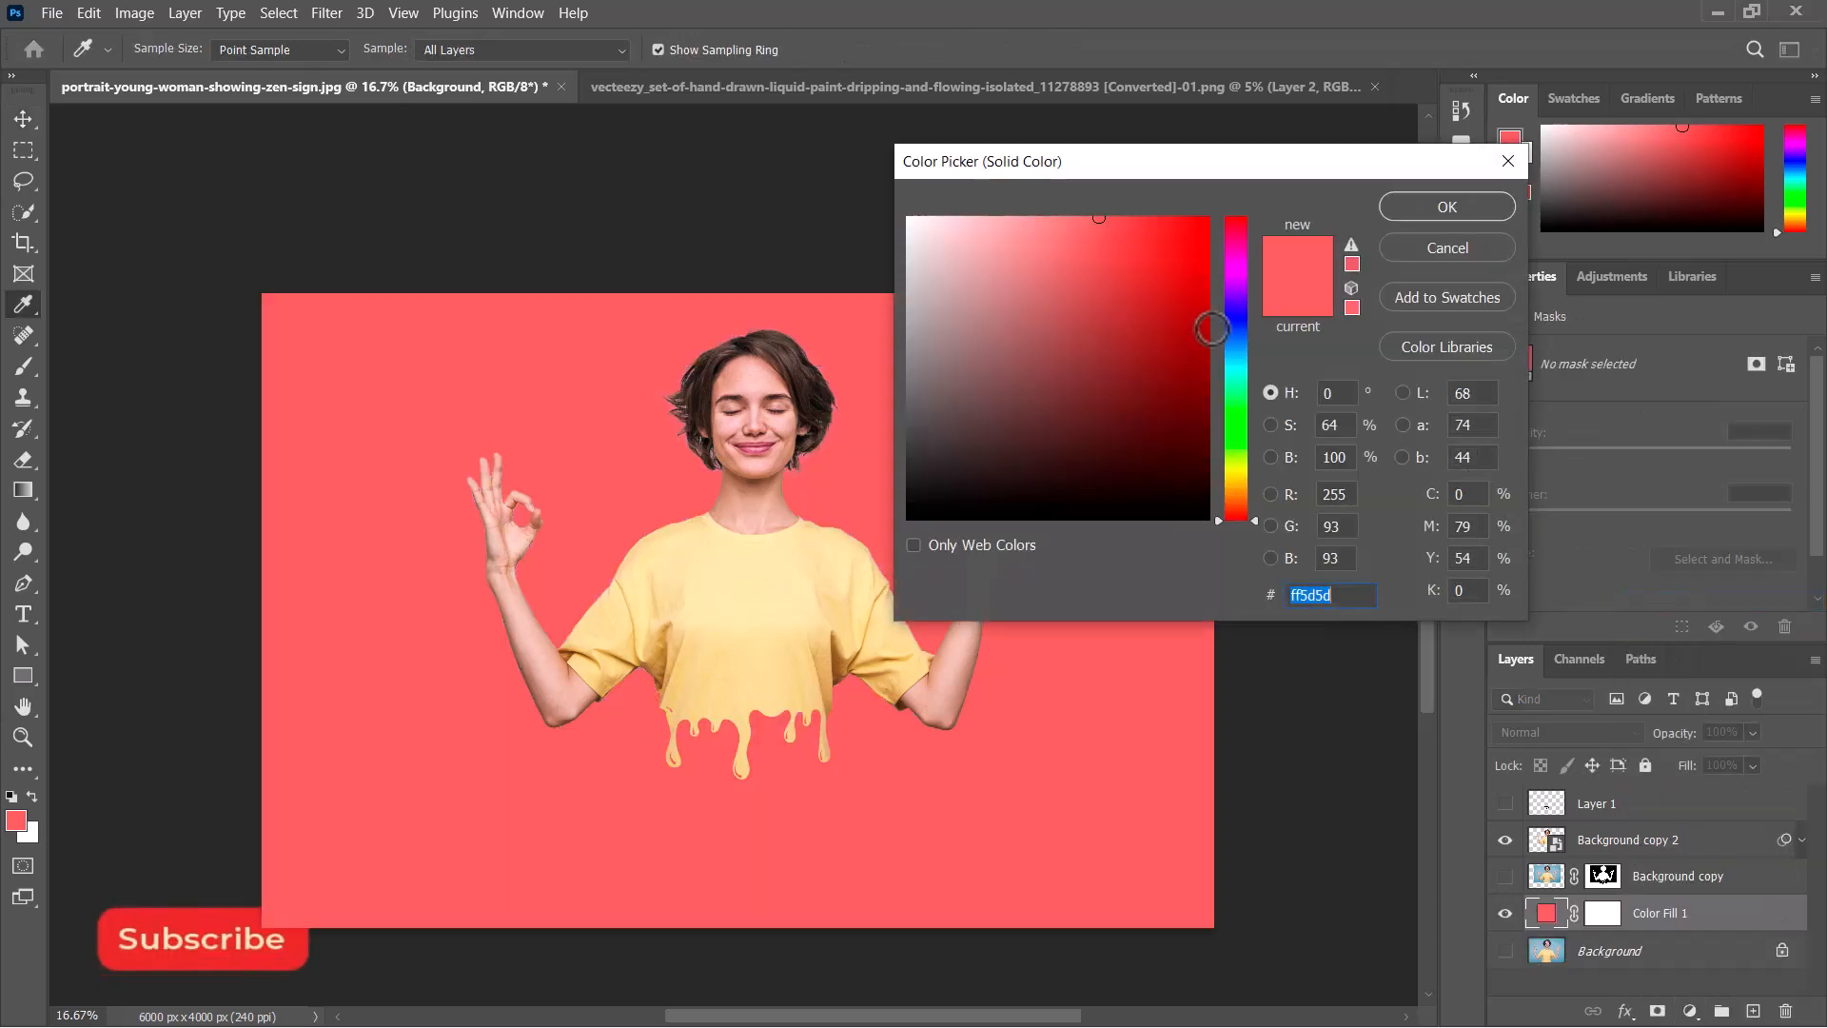
{"action": "left_click", "coordinate": [1237, 289]}
{"action": "left_click", "coordinate": [1187, 304]}
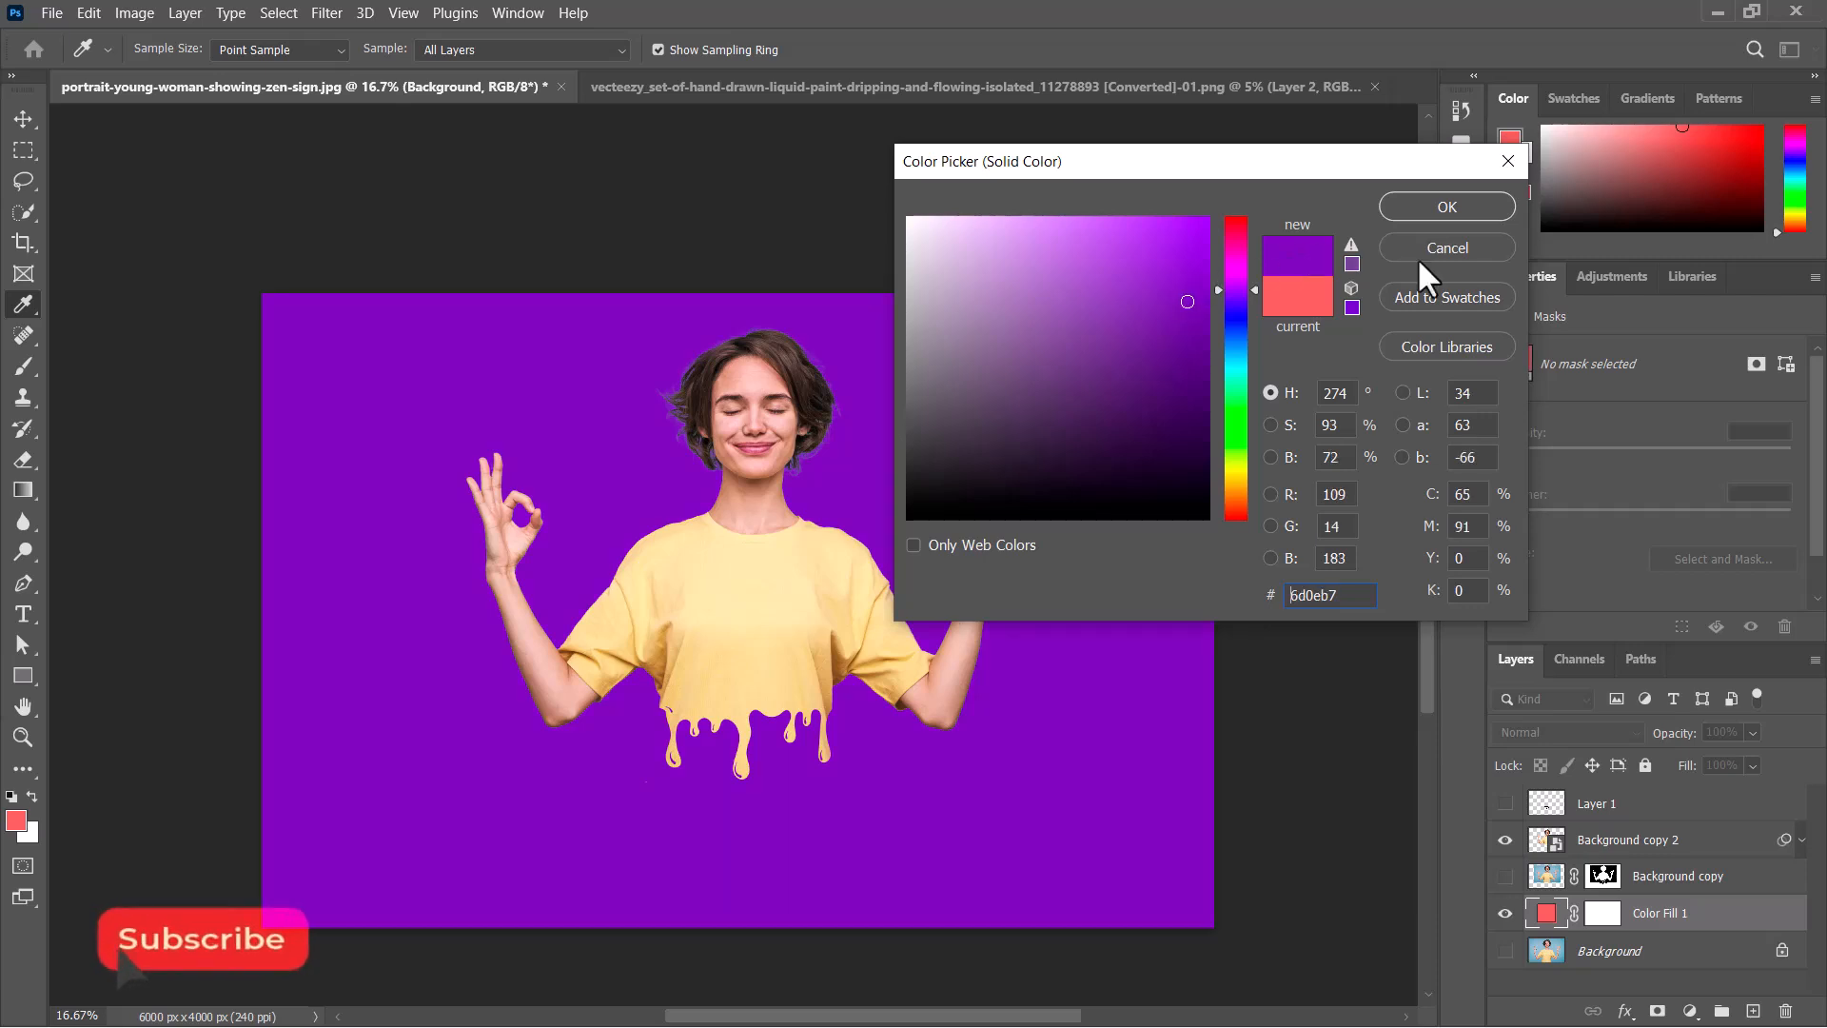
{"action": "left_click", "coordinate": [1432, 200]}
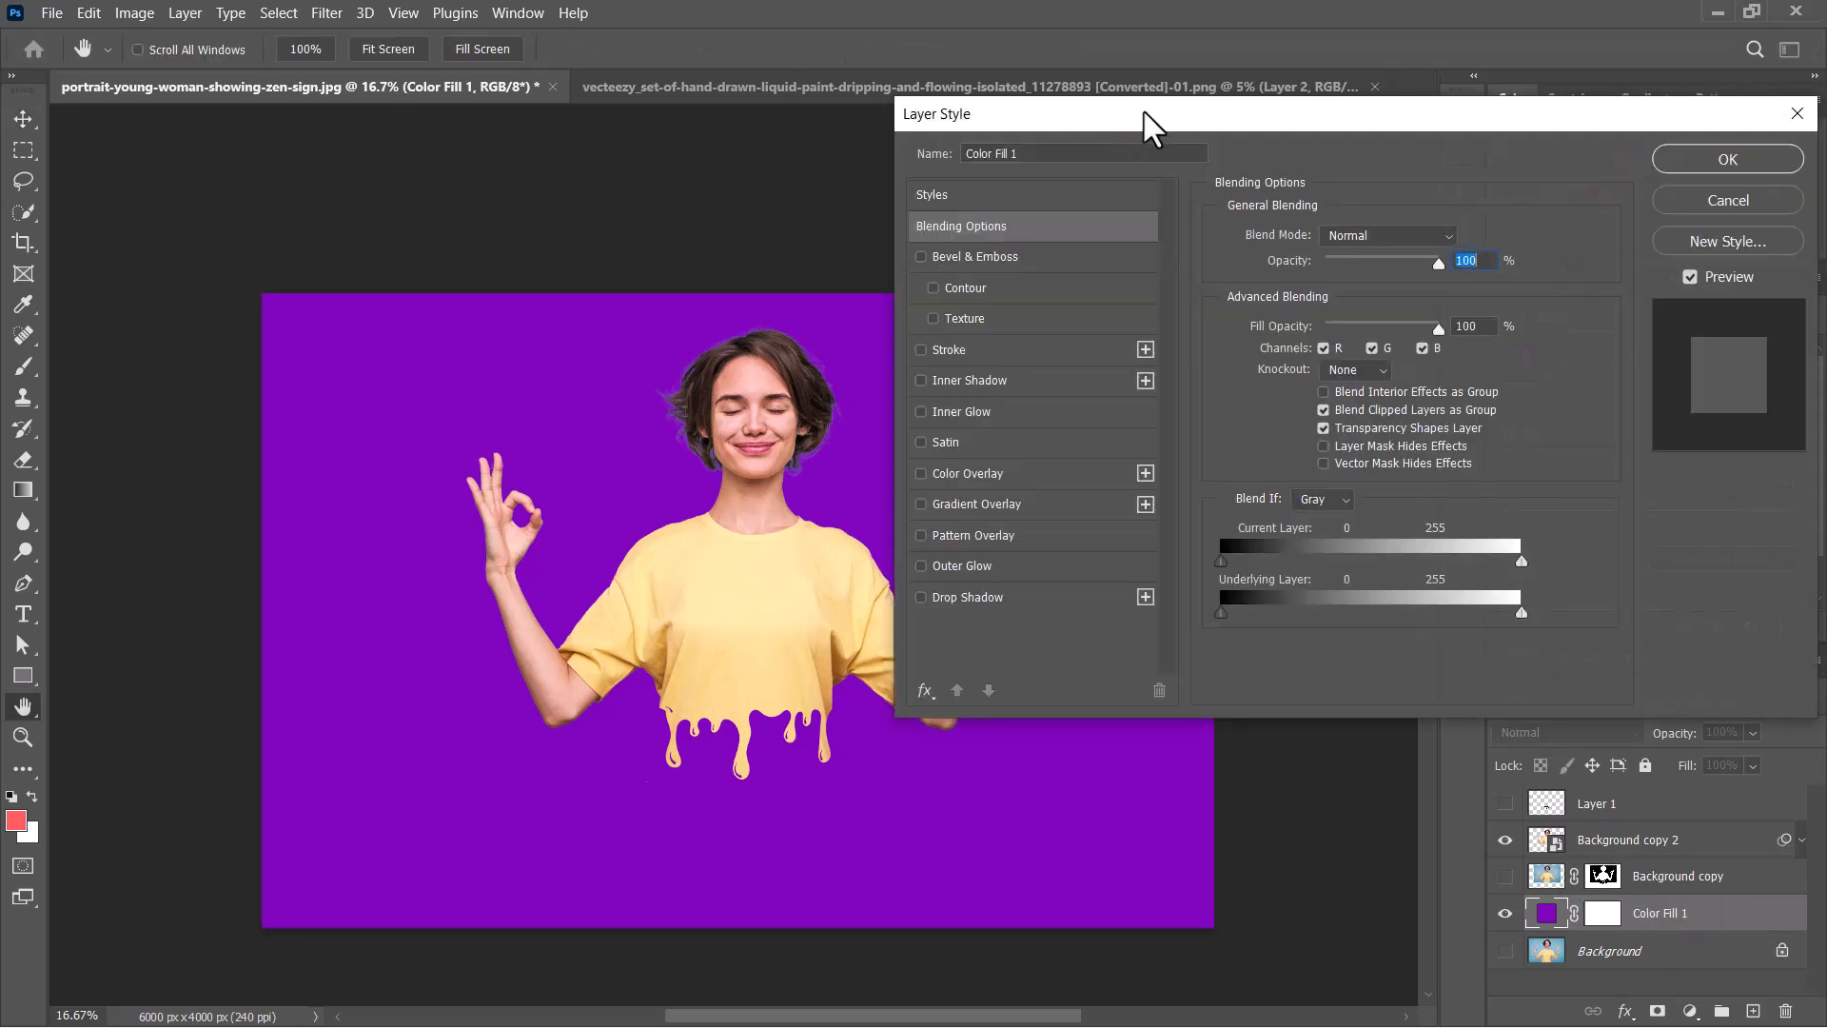
- Add a Gradient Overlay to the Color Fill 1 layer using the Purple_07 preset from the Purples group
{"action": "left_click_drag", "start_coordinate": [1145, 113], "coordinate": [1107, 109]}
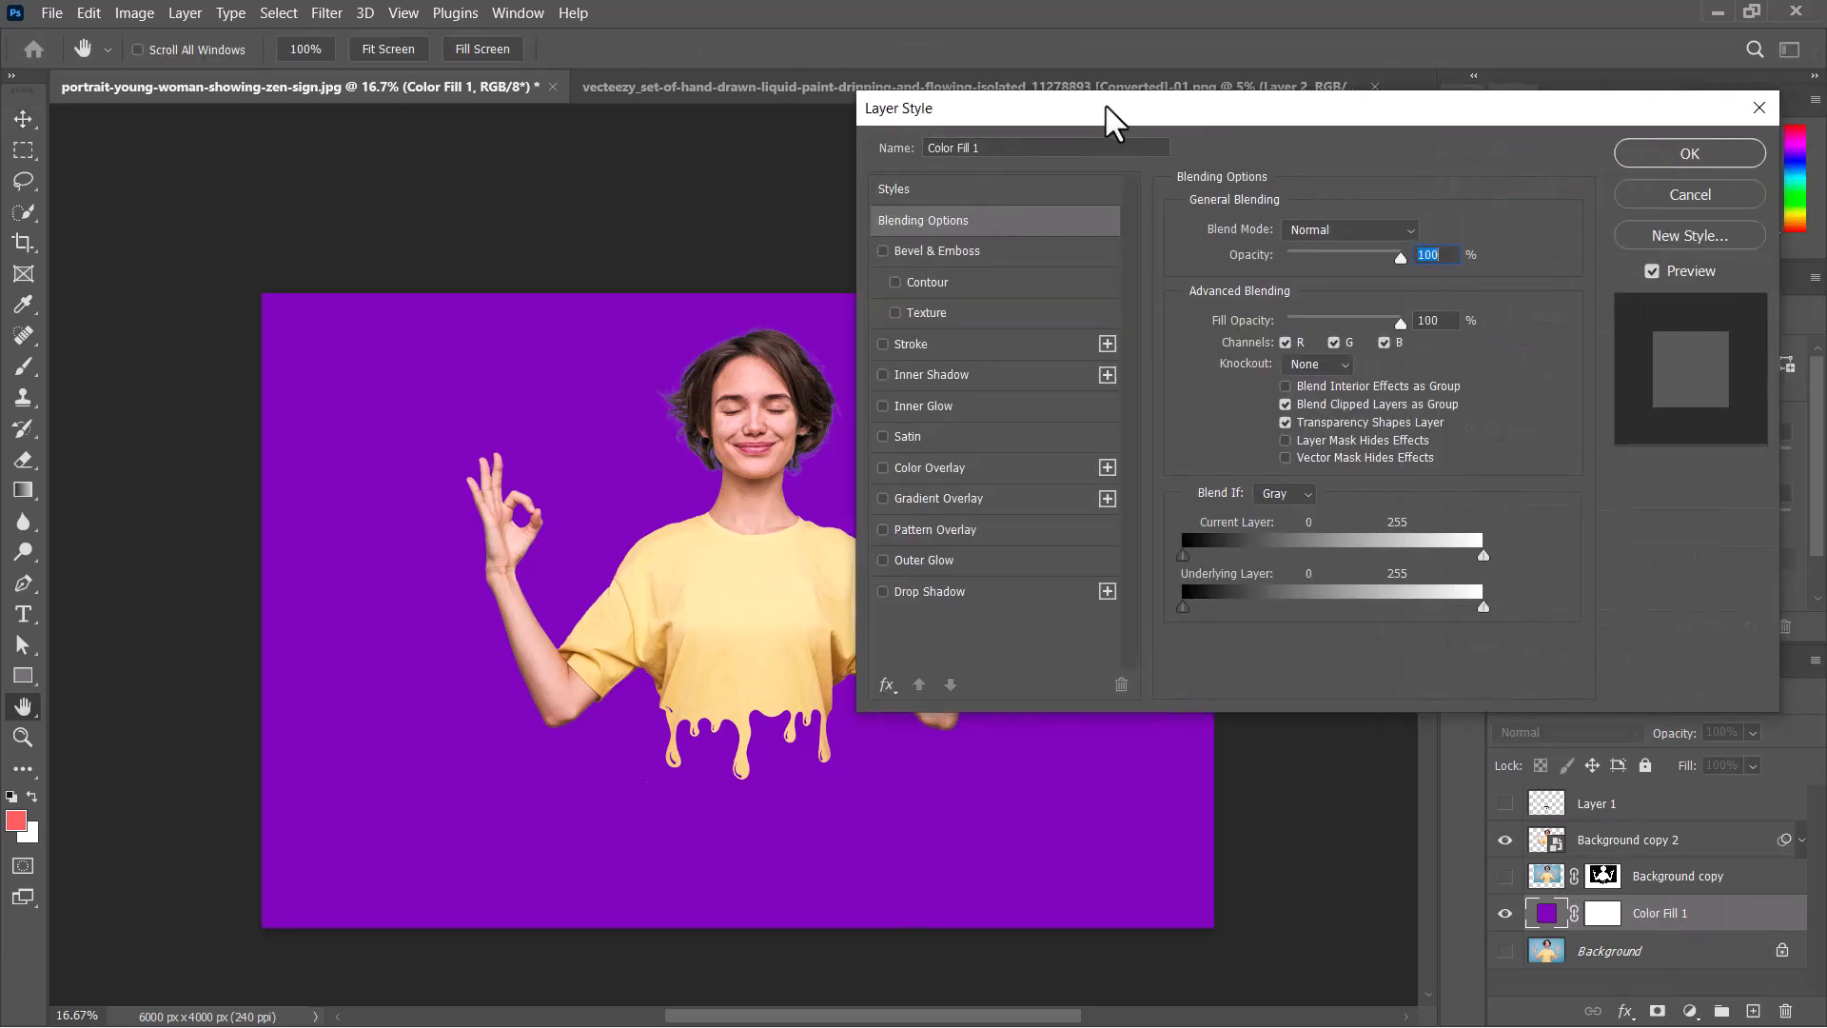
{"action": "left_click", "coordinate": [973, 498]}
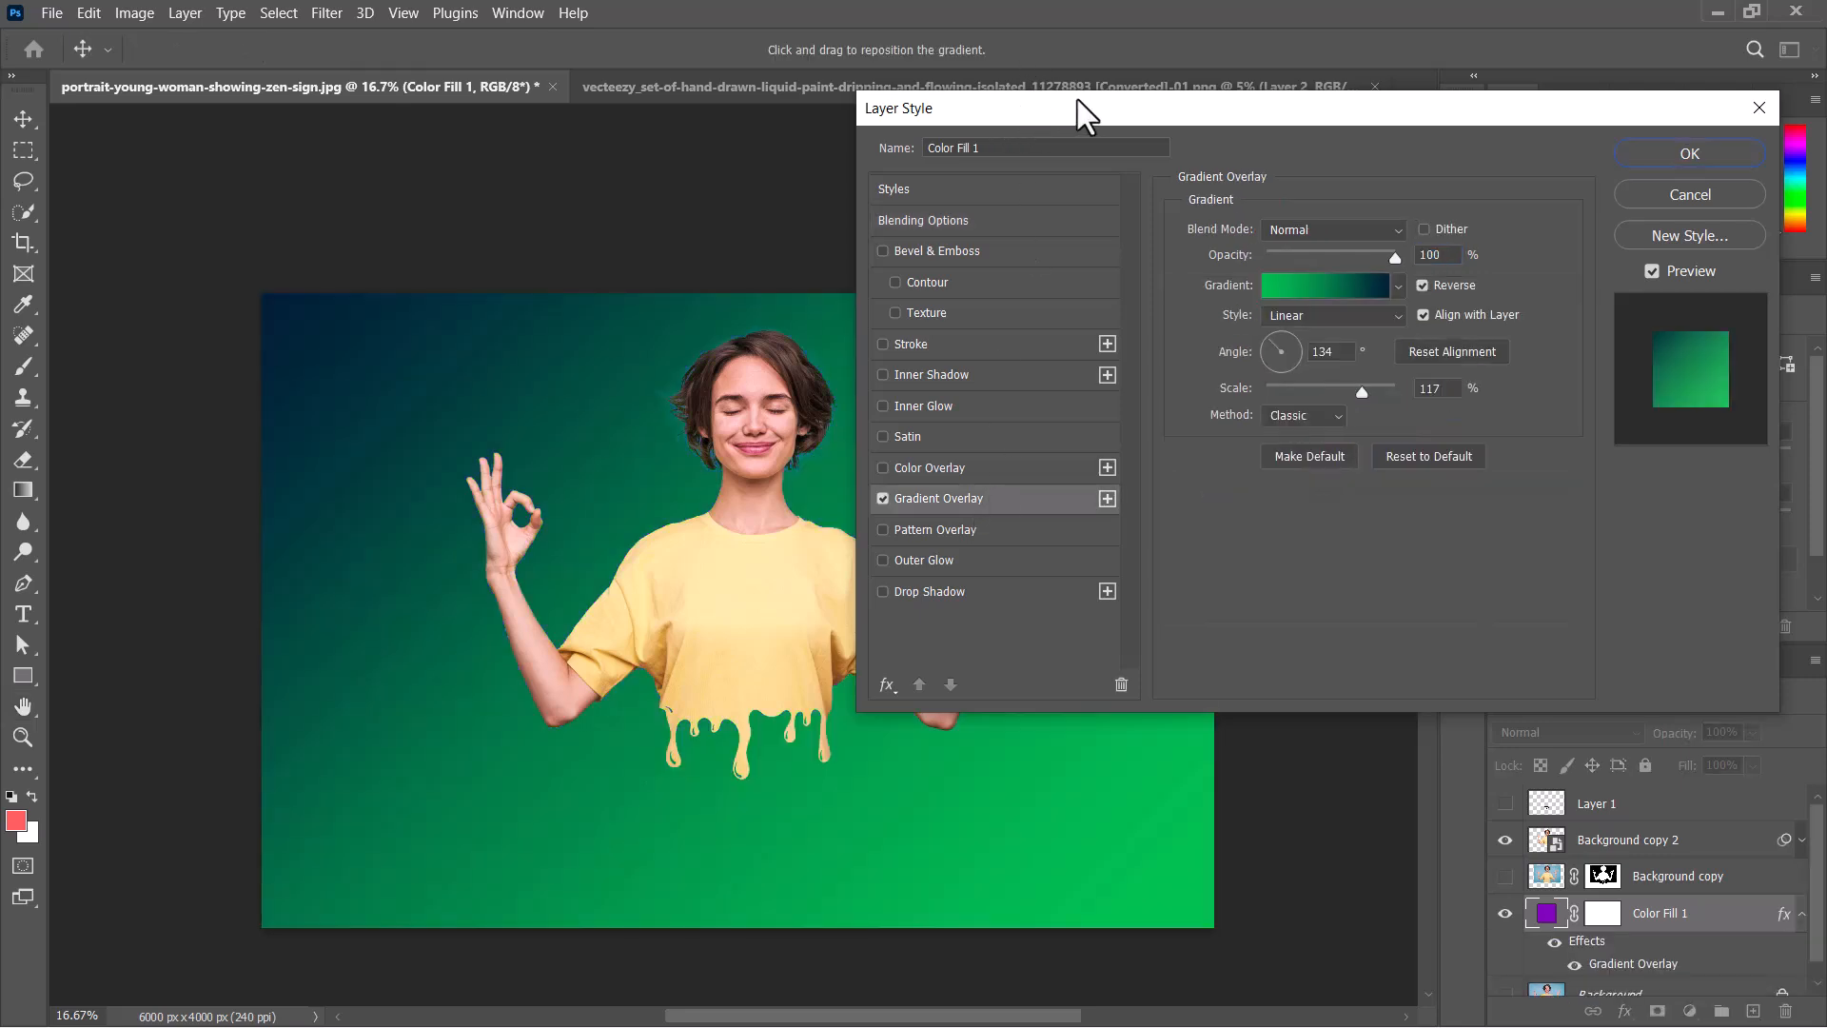
{"action": "left_click_drag", "start_coordinate": [1082, 104], "coordinate": [1121, 102]}
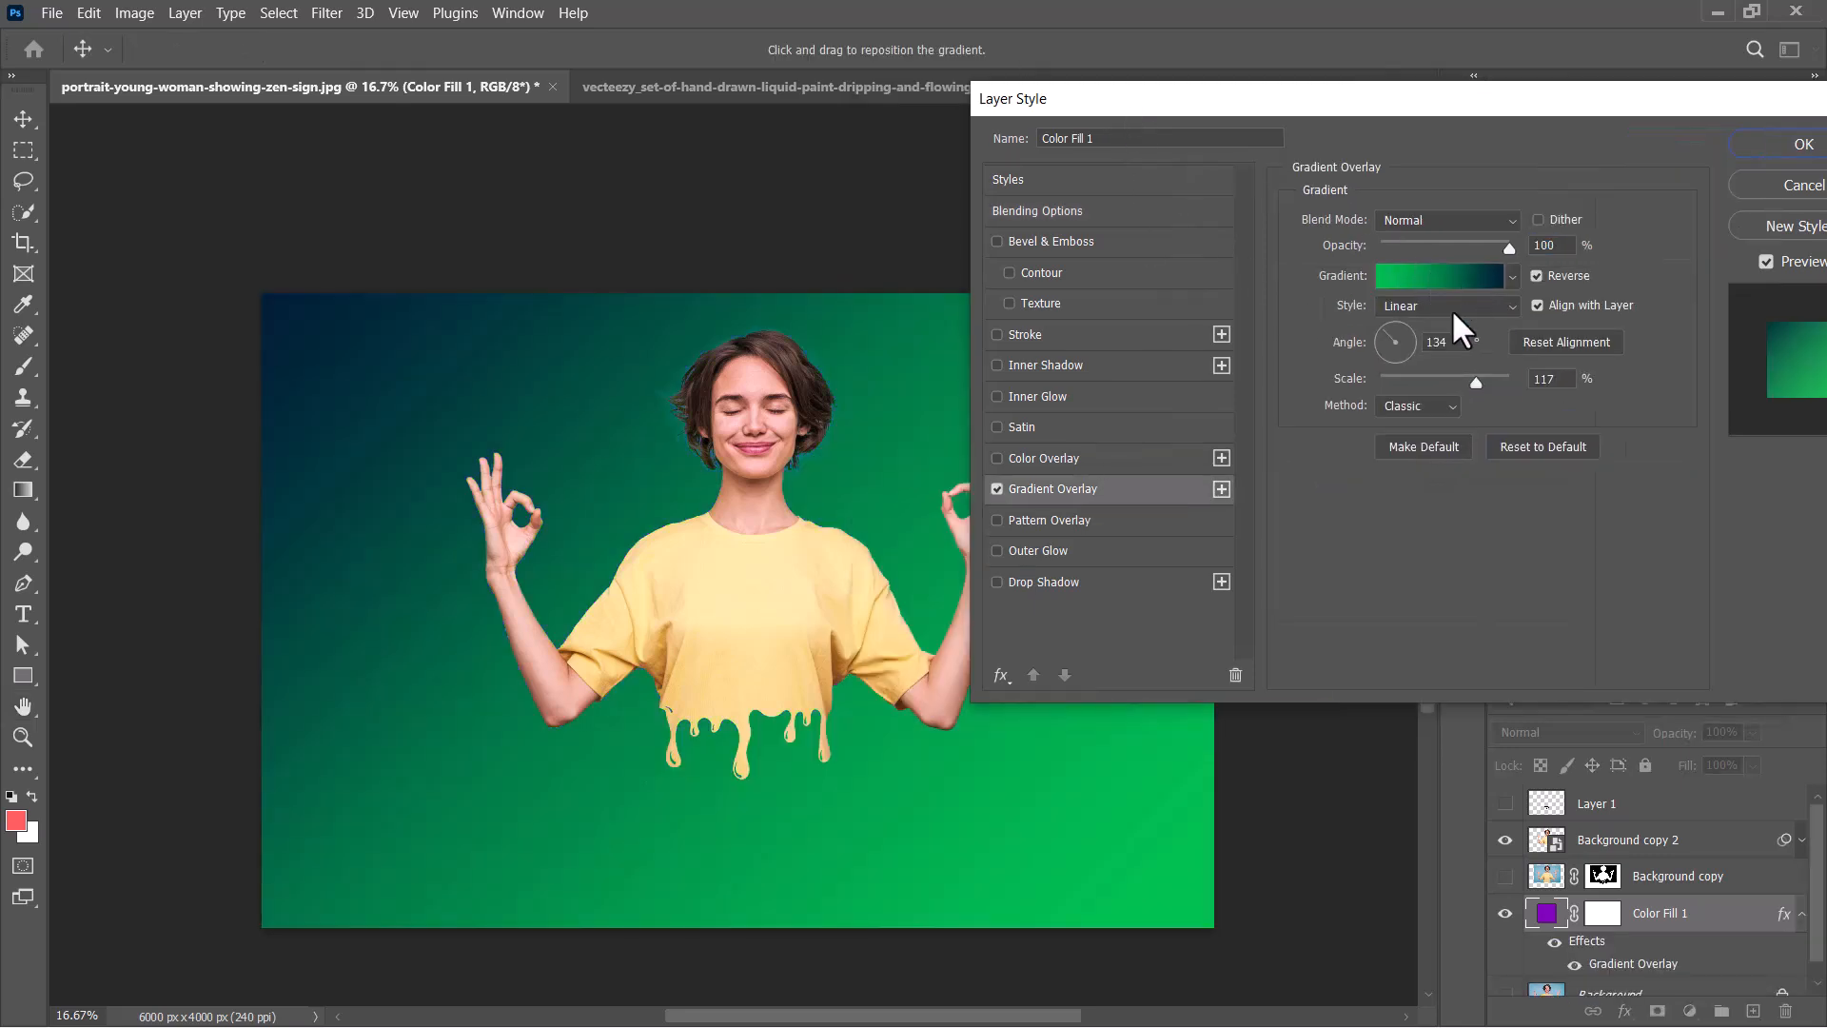
{"action": "left_click", "coordinate": [1439, 276]}
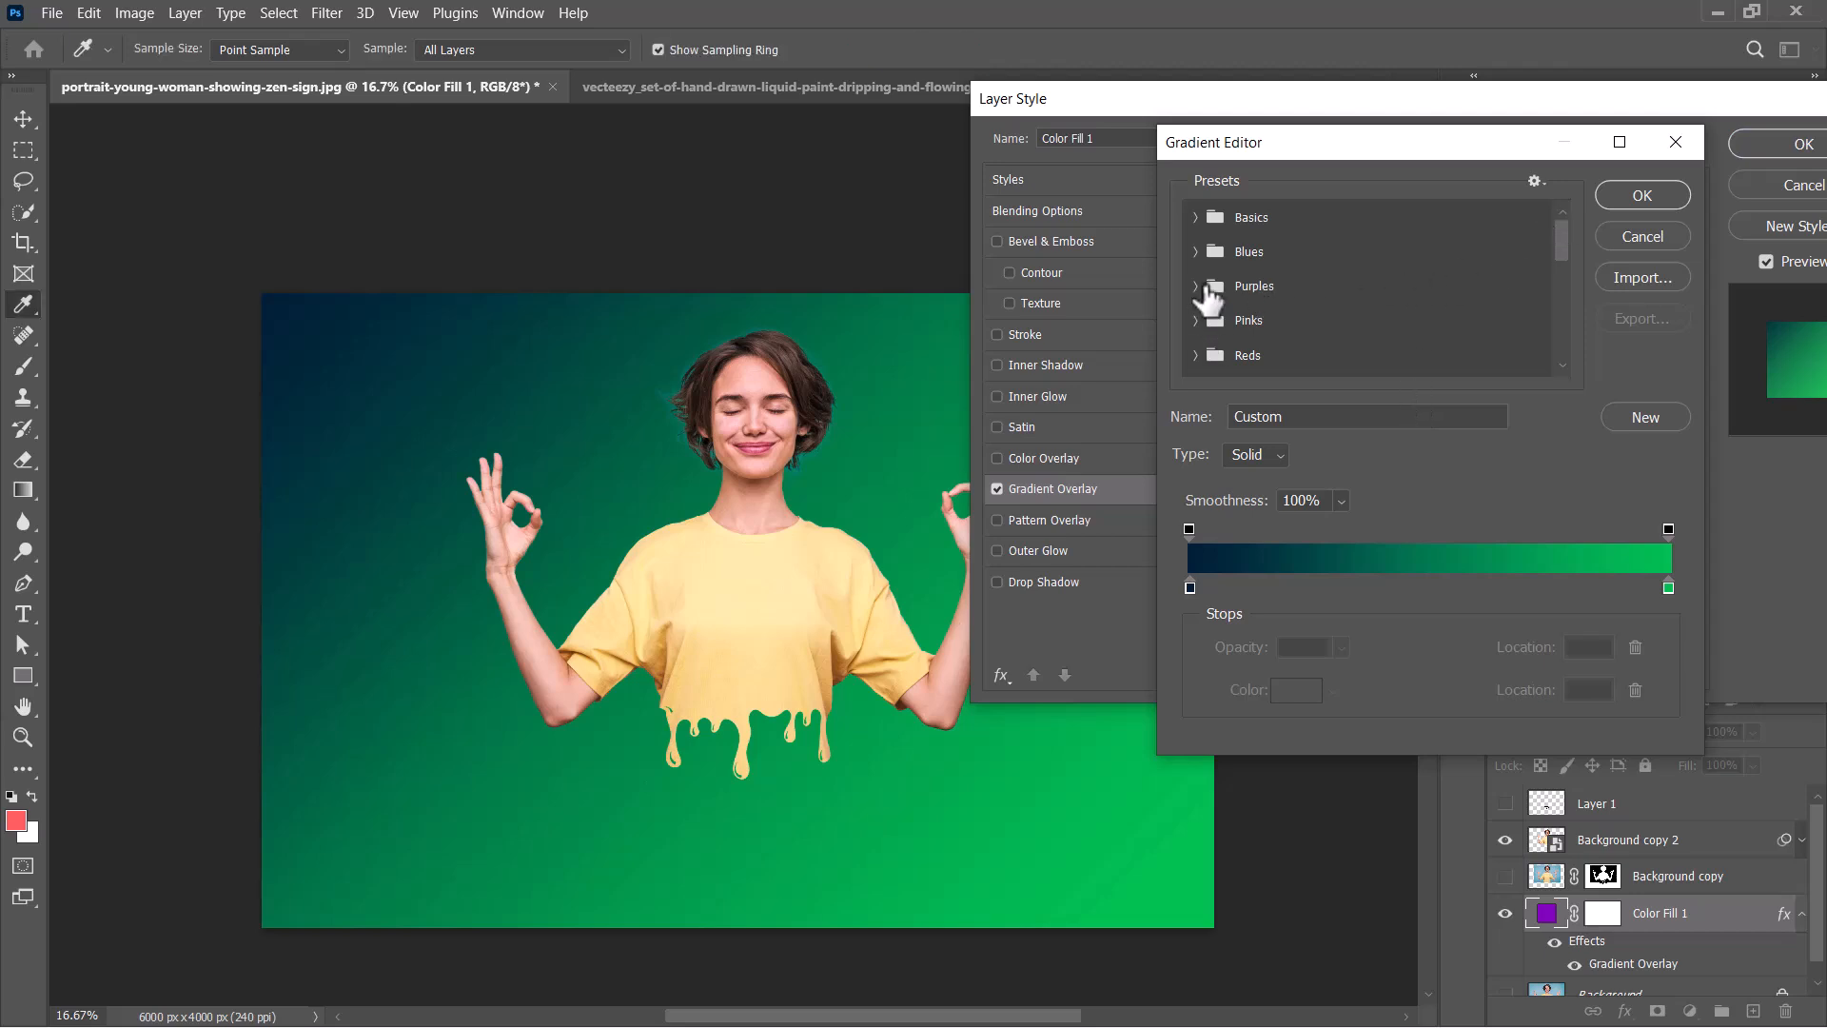
{"action": "left_click", "coordinate": [1198, 286]}
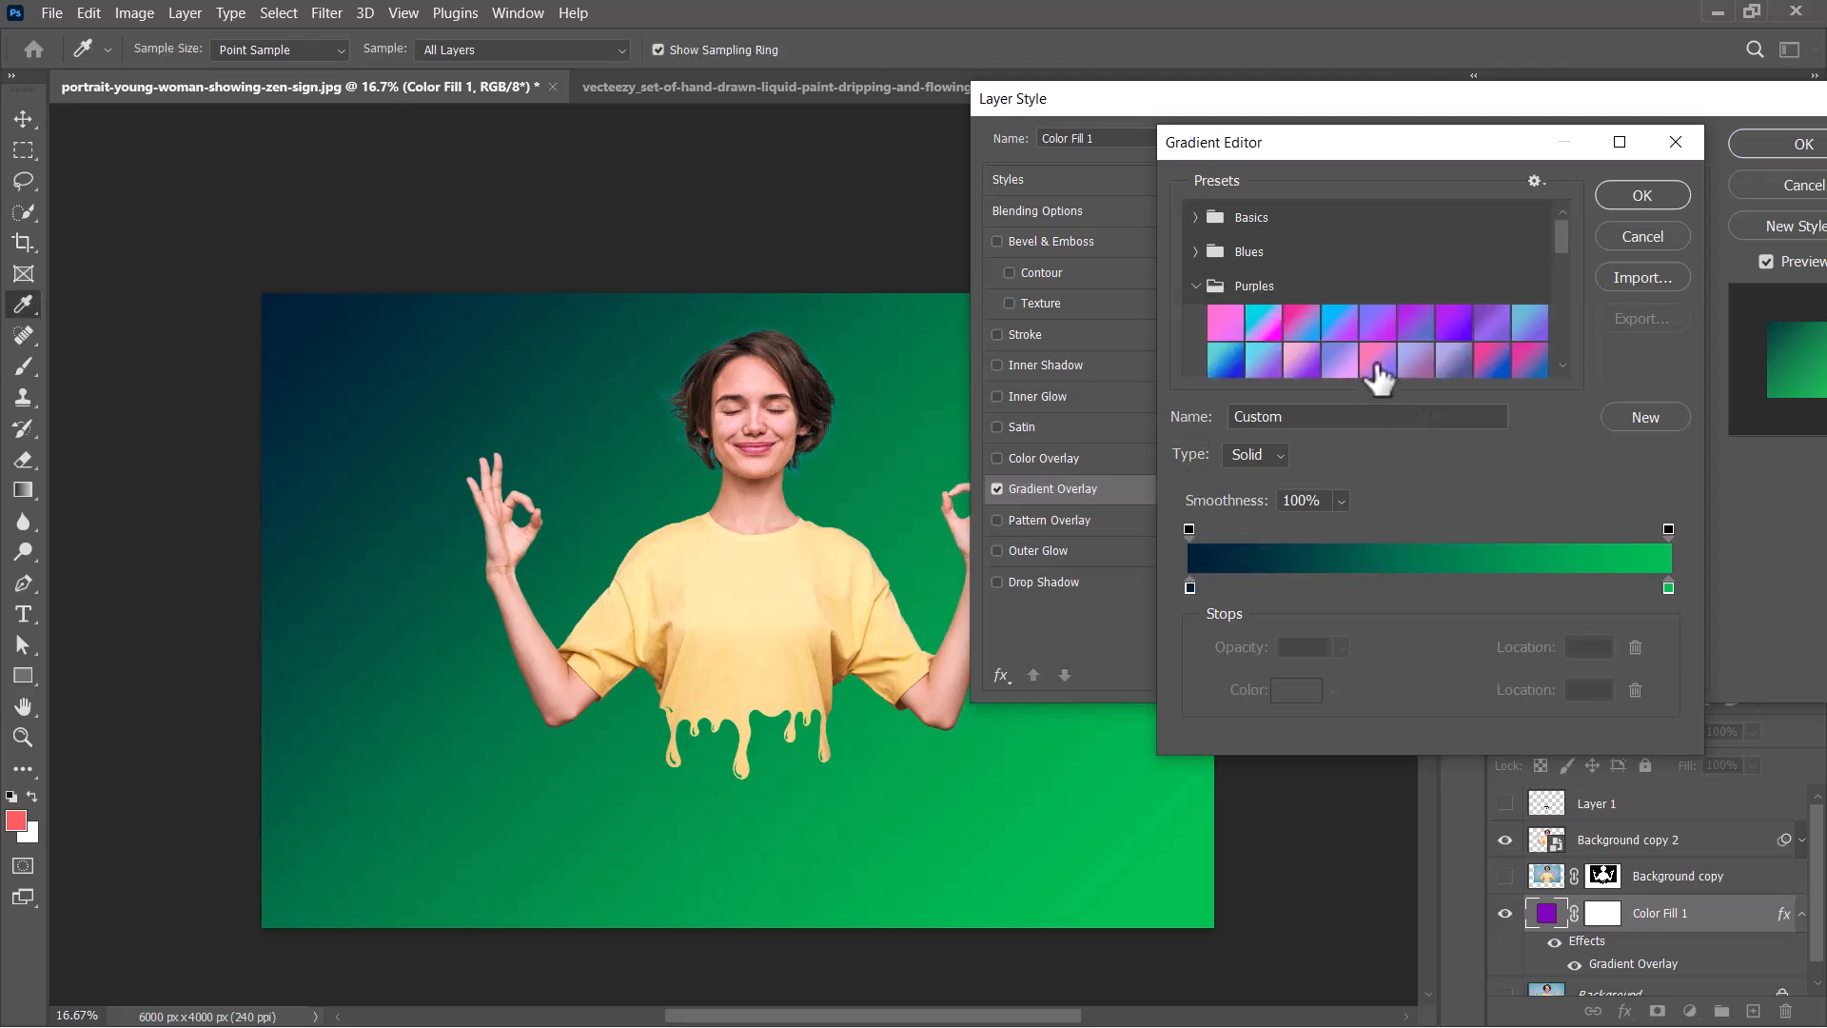
{"action": "left_click", "coordinate": [1455, 324]}
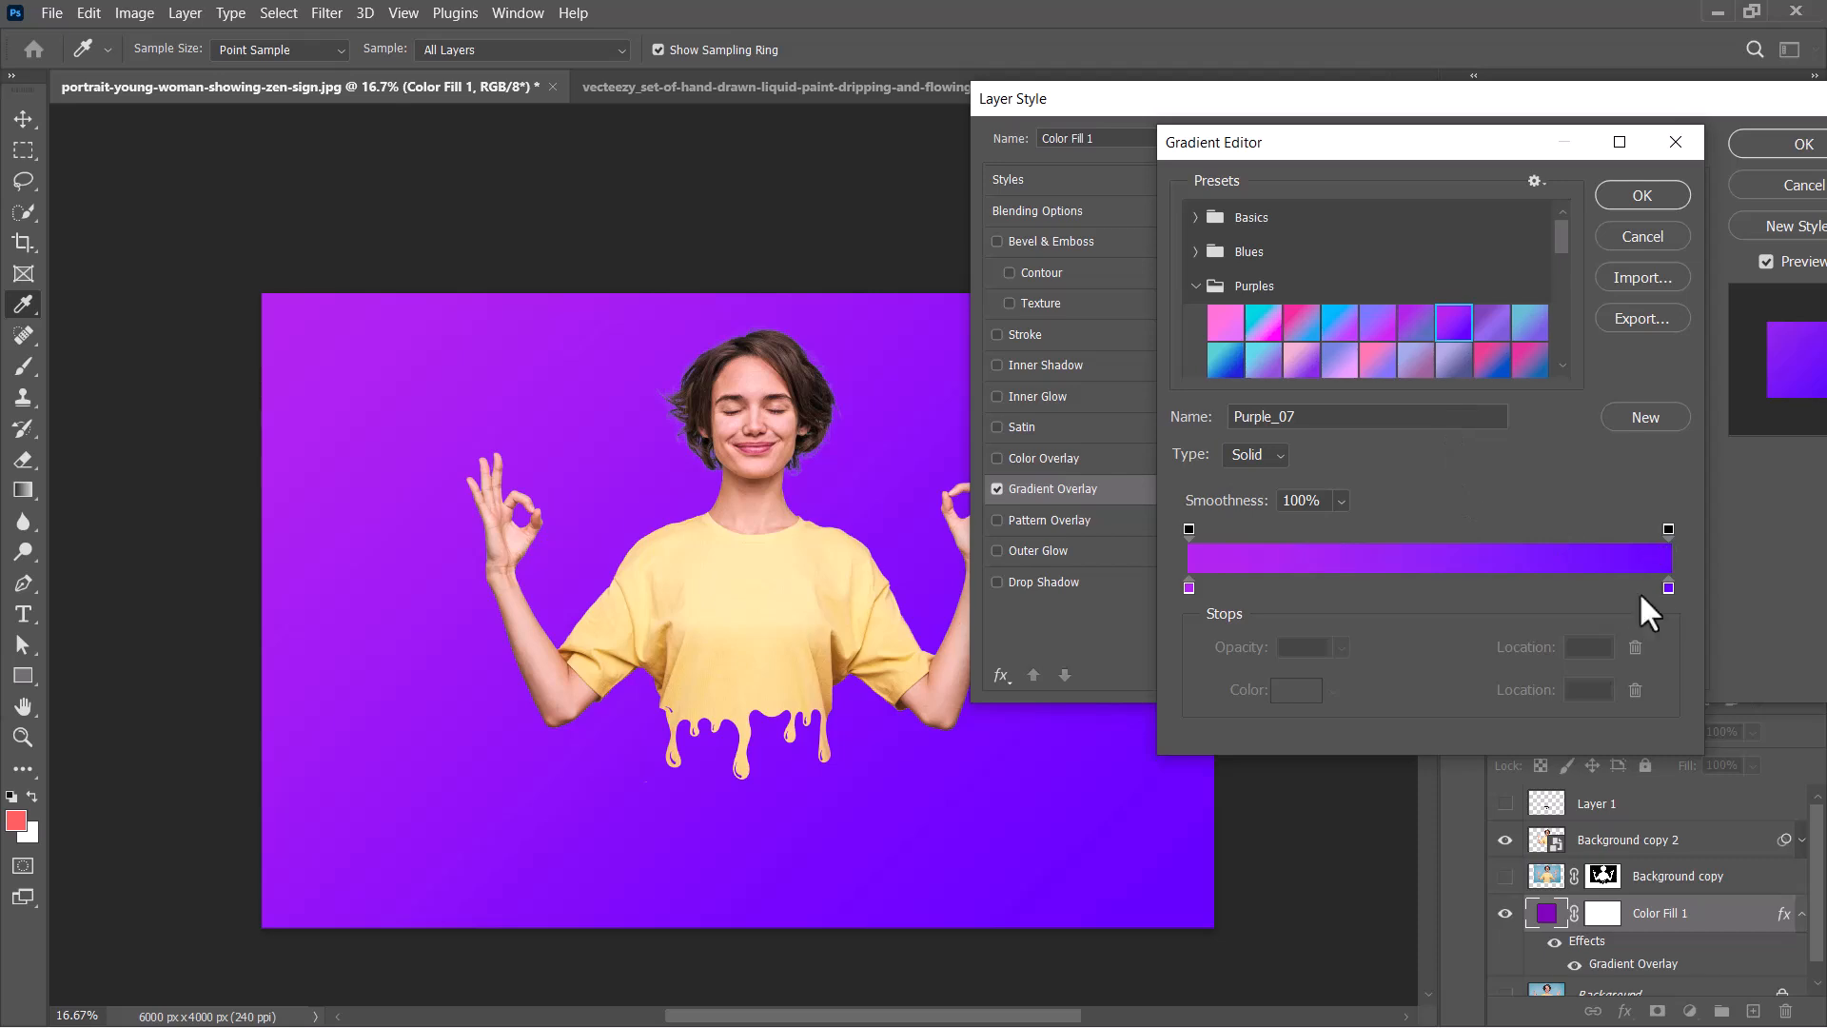
- Change the gradient's blue end stop to dark purple #4300a7 at location 99%
{"action": "left_click", "coordinate": [1300, 695]}
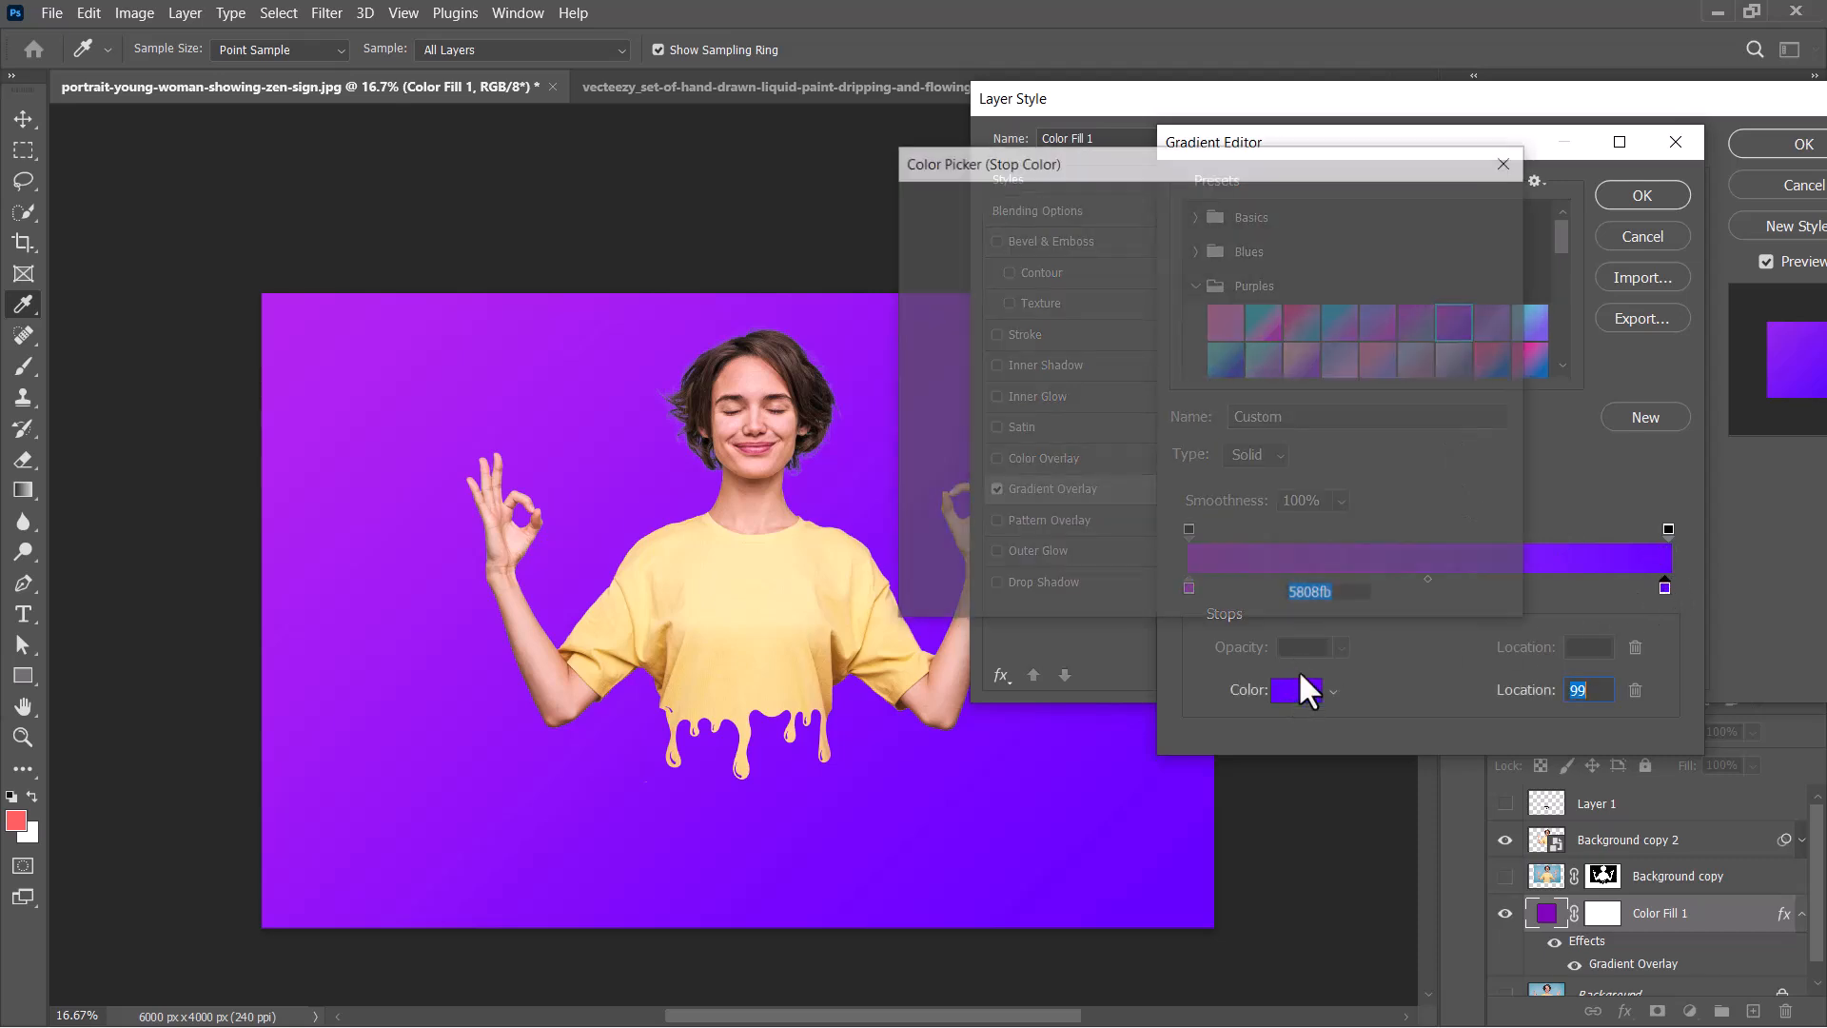
{"action": "left_click", "coordinate": [1214, 341]}
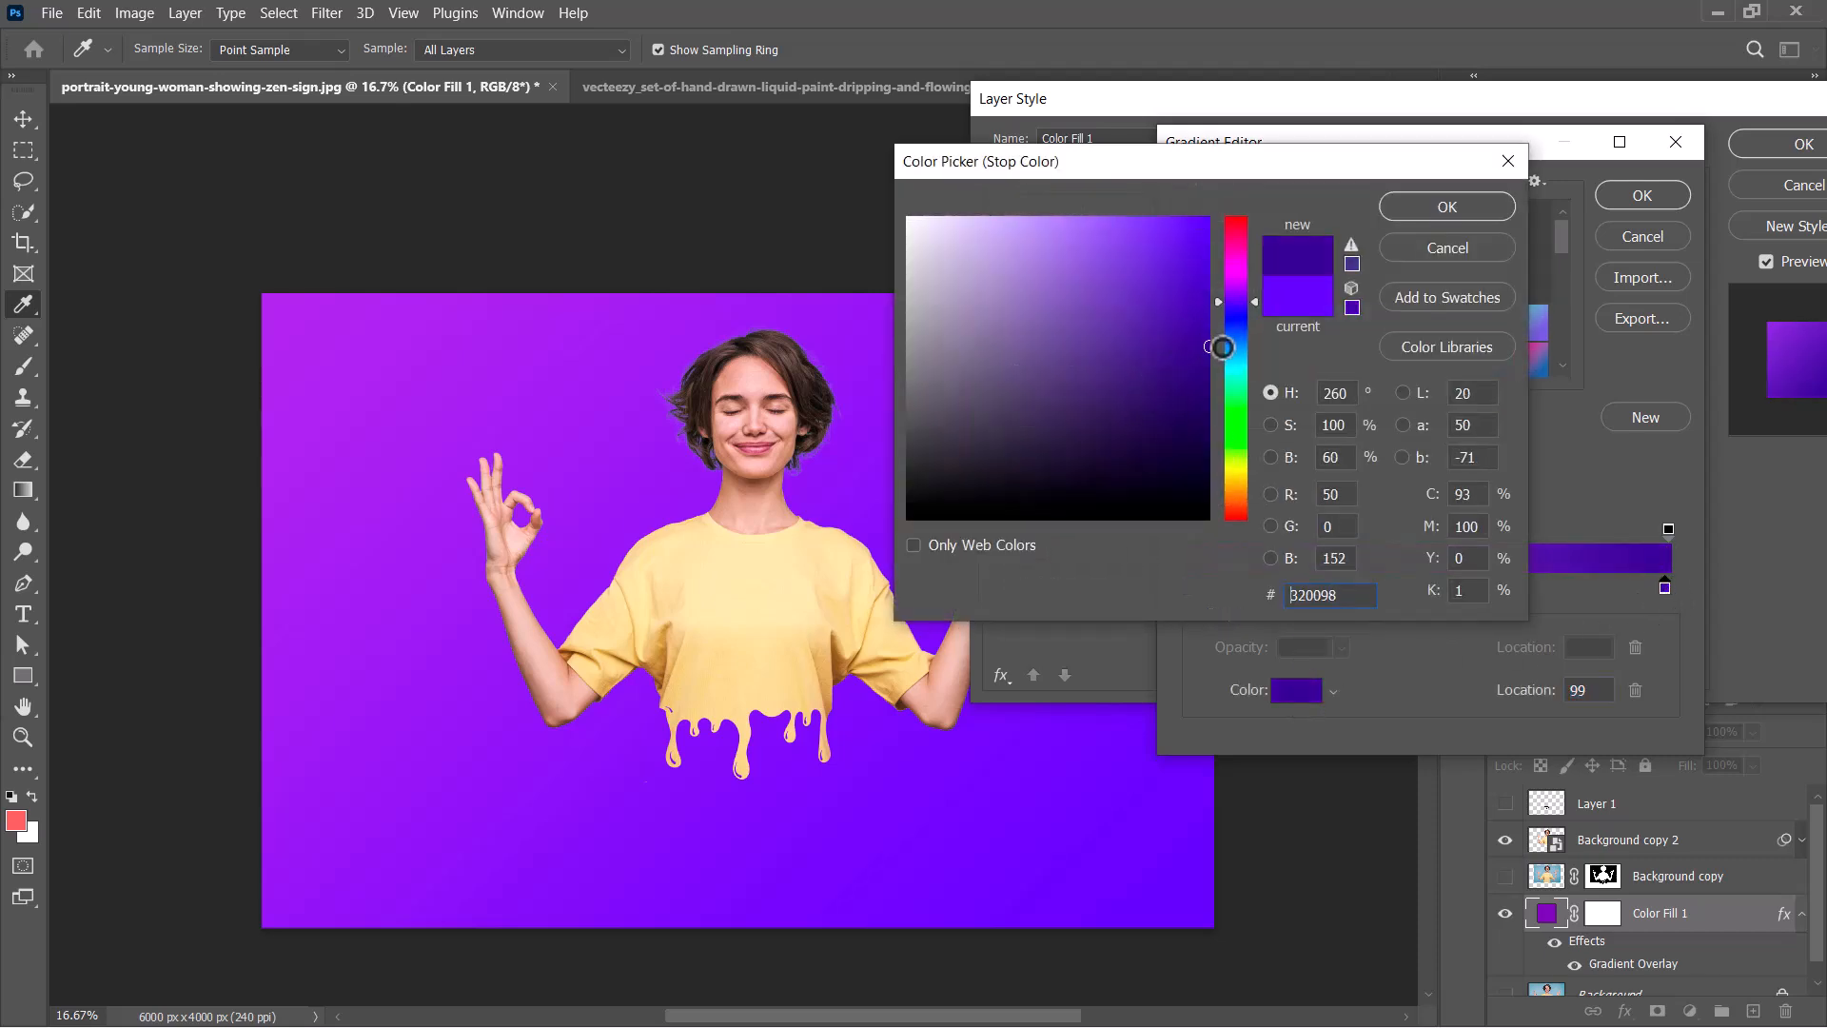
{"action": "mouse_move", "coordinate": [1222, 348]}
{"action": "left_mouse_down"}
{"action": "mouse_move", "coordinate": [1209, 321]}
{"action": "mouse_move", "coordinate": [1239, 296]}
{"action": "left_mouse_up"}
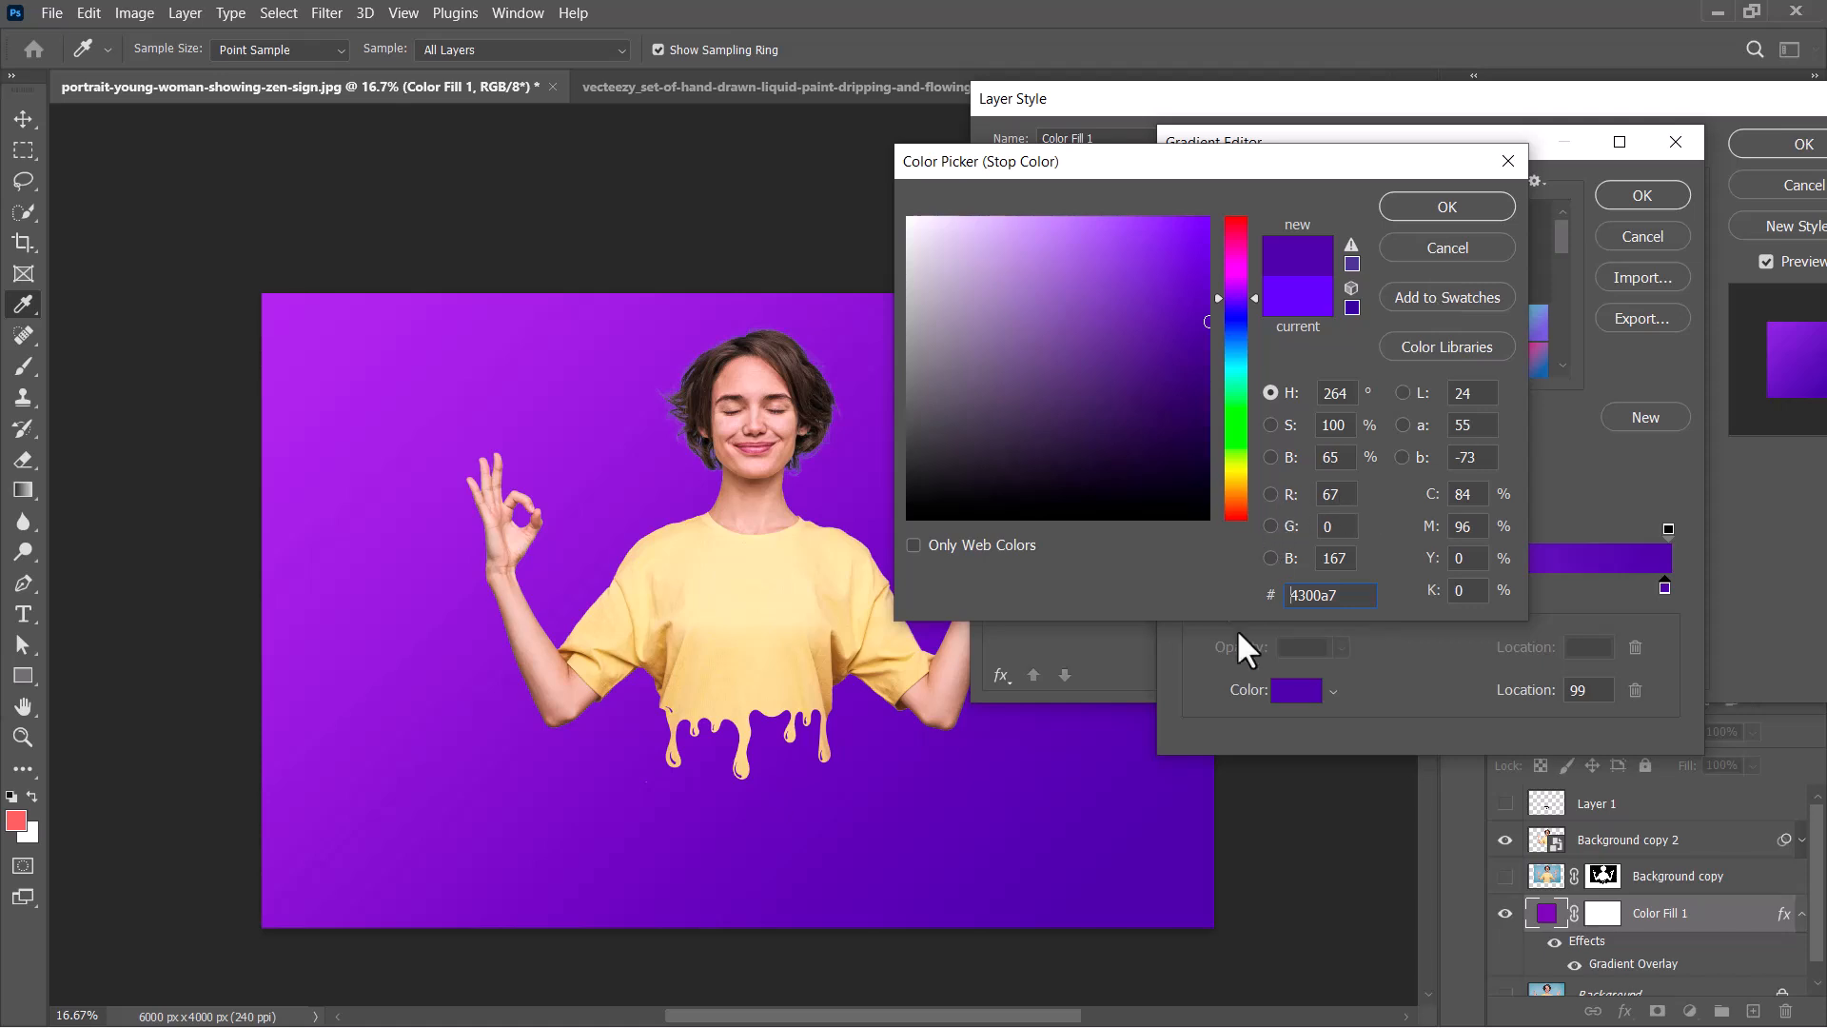
{"action": "key", "text": "Return"}
- Change the gradient's start stop to light purple #c87dff and accept the edited gradient
{"action": "left_click", "coordinate": [1189, 584]}
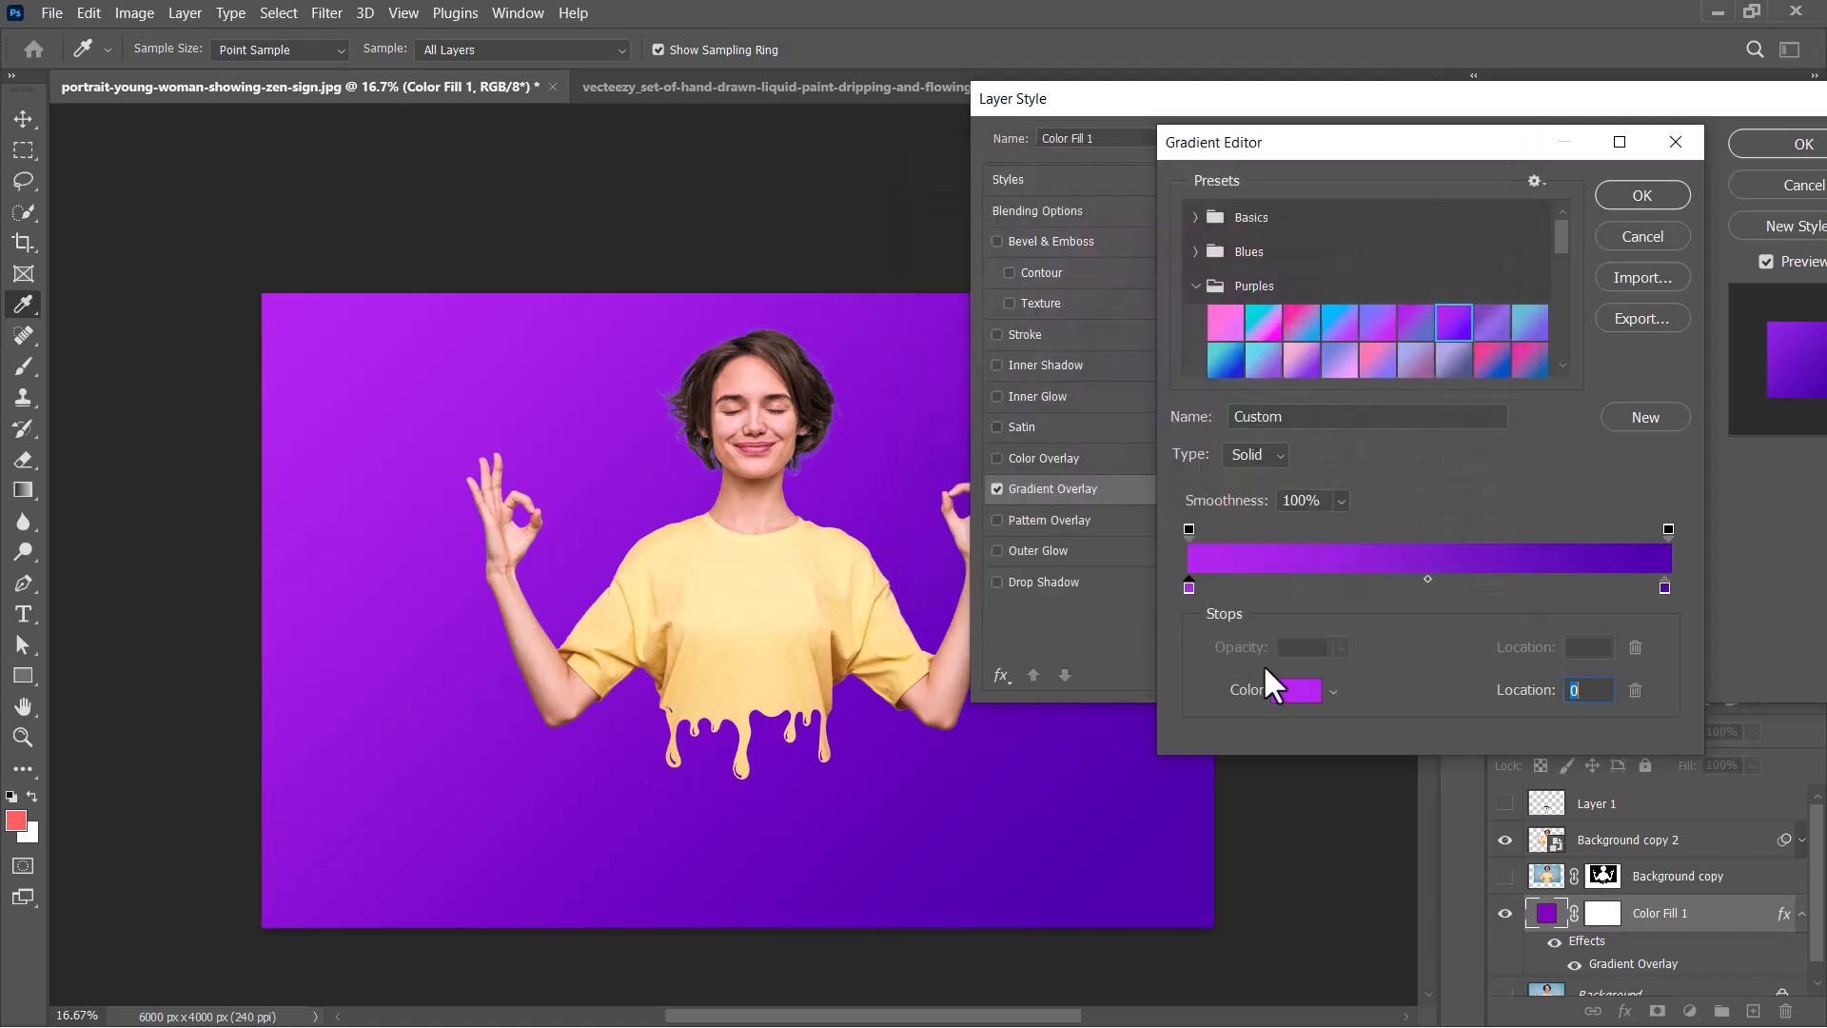
{"action": "left_click", "coordinate": [1276, 693]}
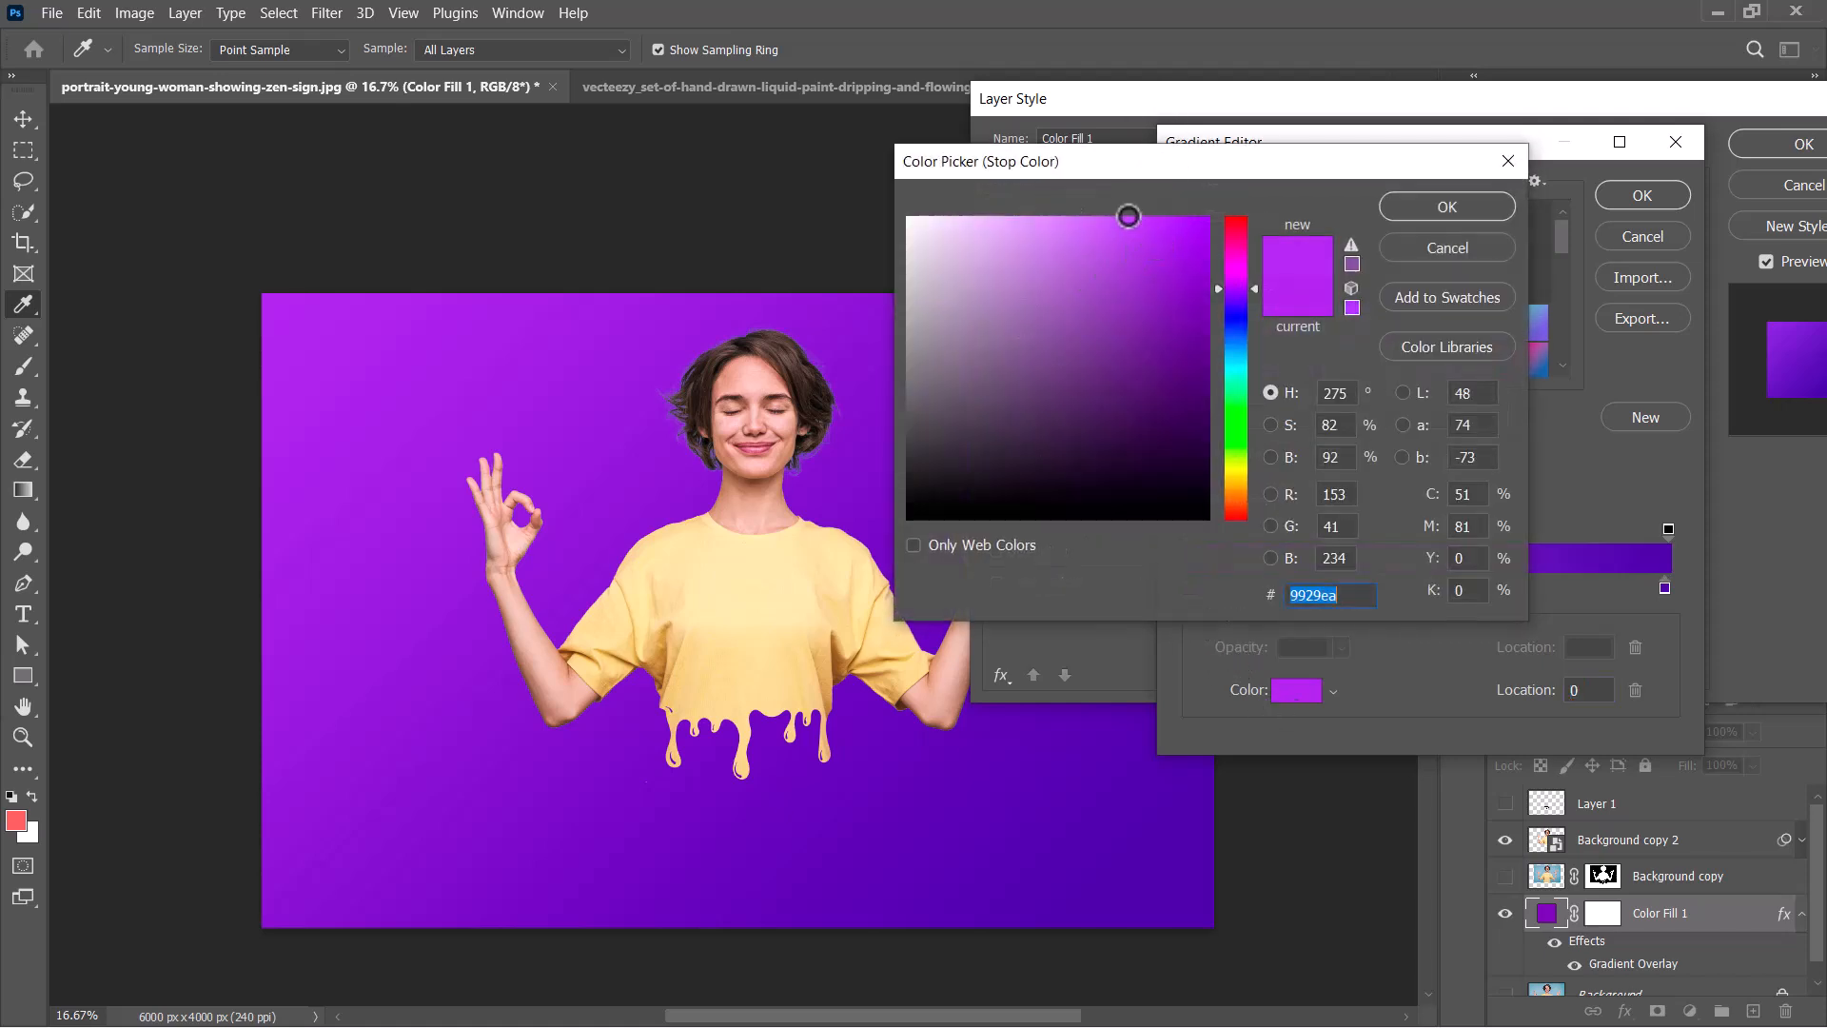
{"action": "left_click", "coordinate": [1117, 196]}
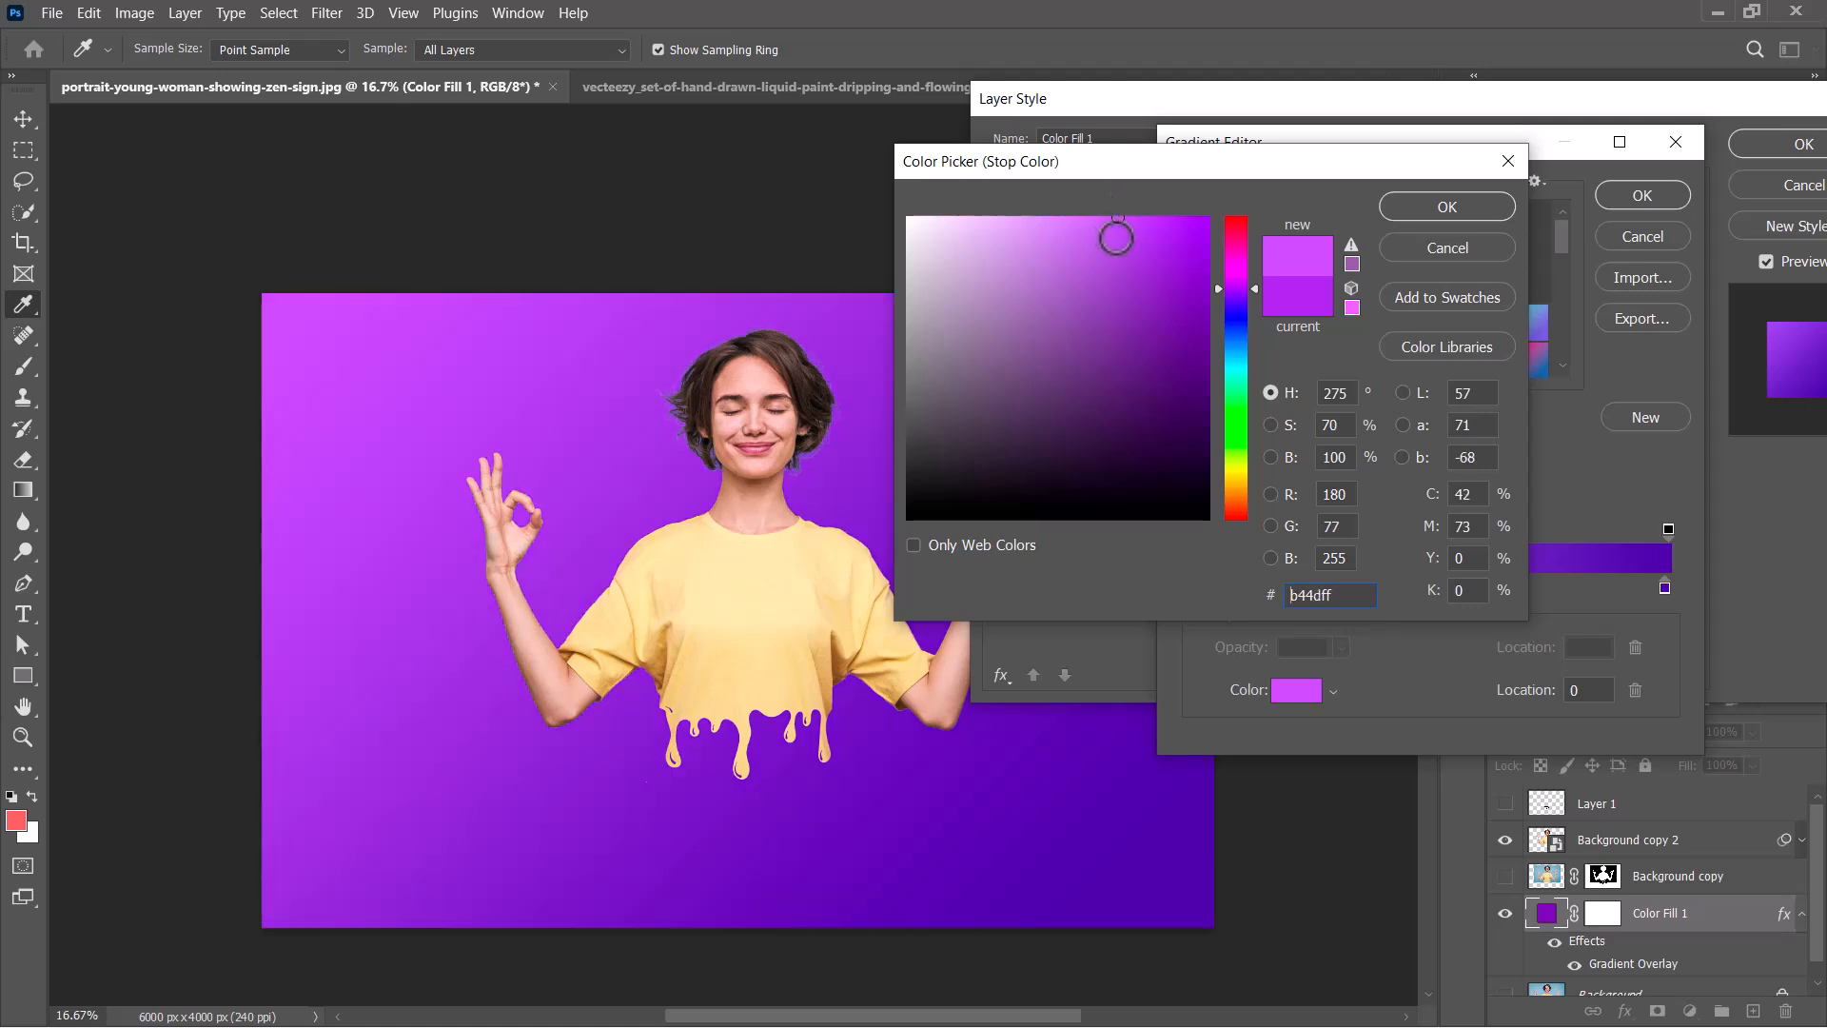
{"action": "mouse_move", "coordinate": [1116, 238]}
{"action": "left_mouse_down"}
{"action": "mouse_move", "coordinate": [1102, 196]}
{"action": "mouse_move", "coordinate": [1063, 173]}
{"action": "left_mouse_up"}
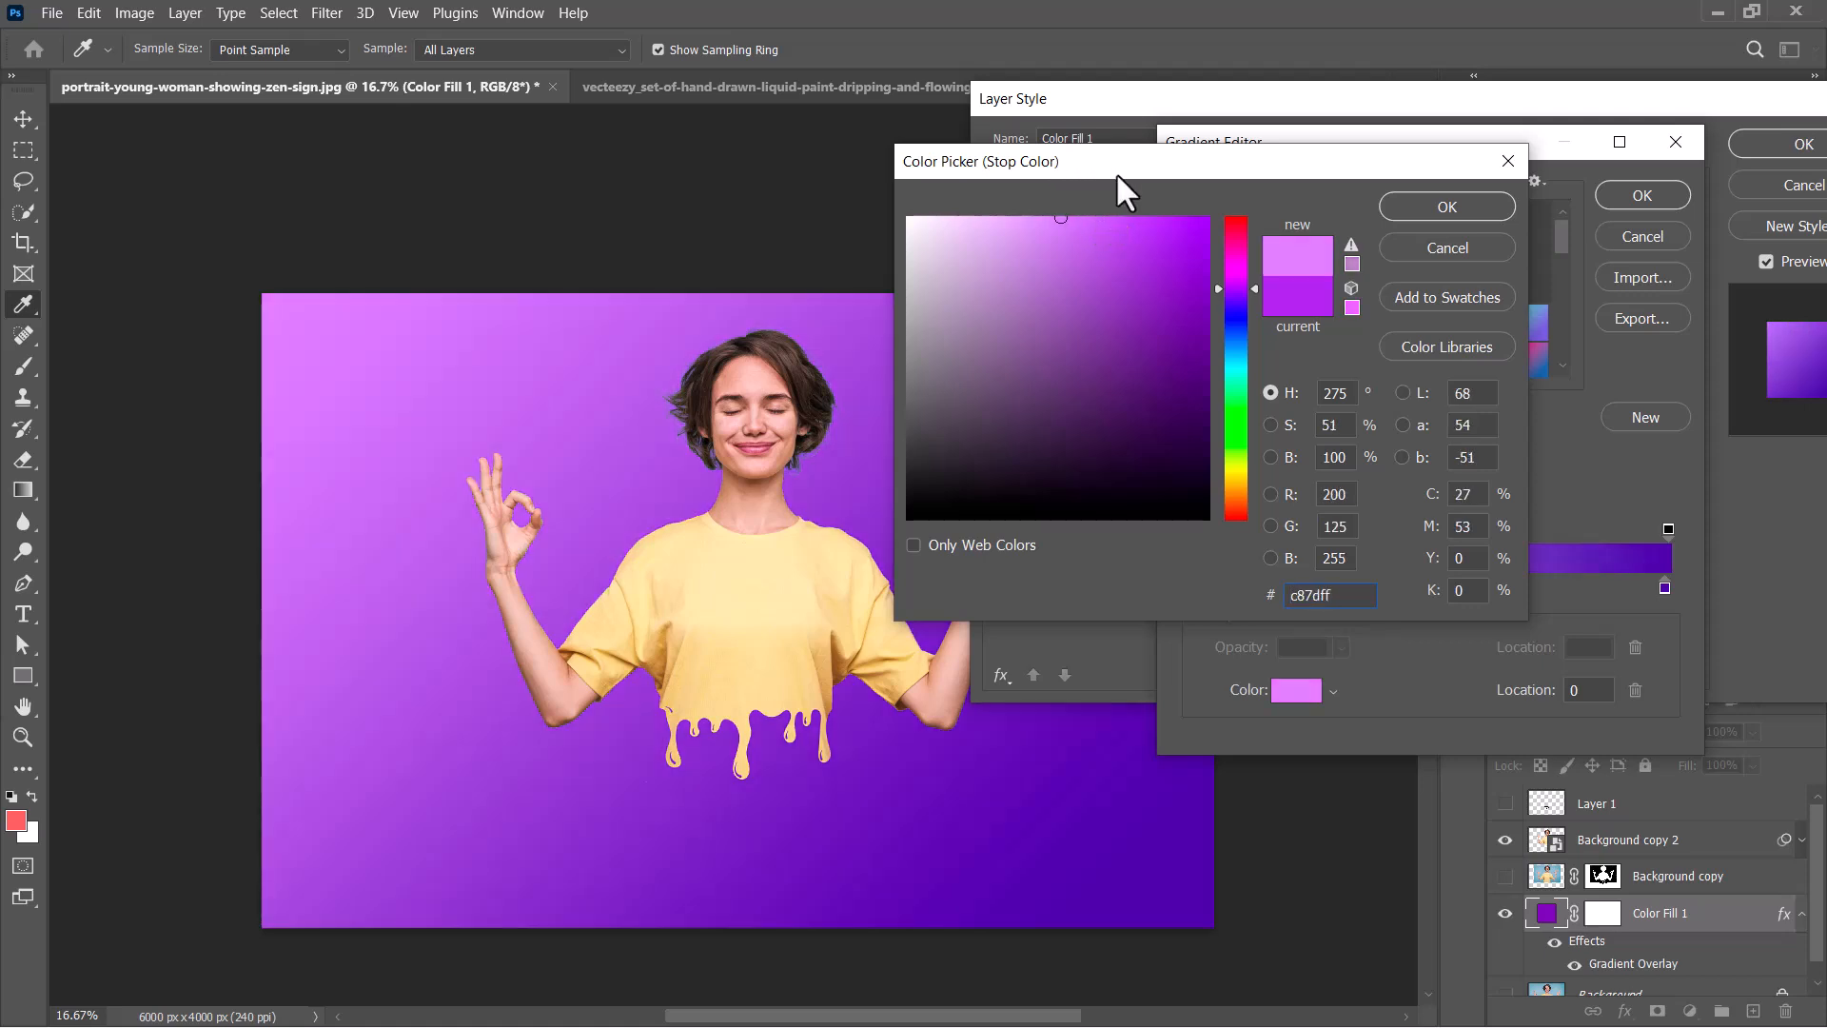
{"action": "key", "text": "Return"}
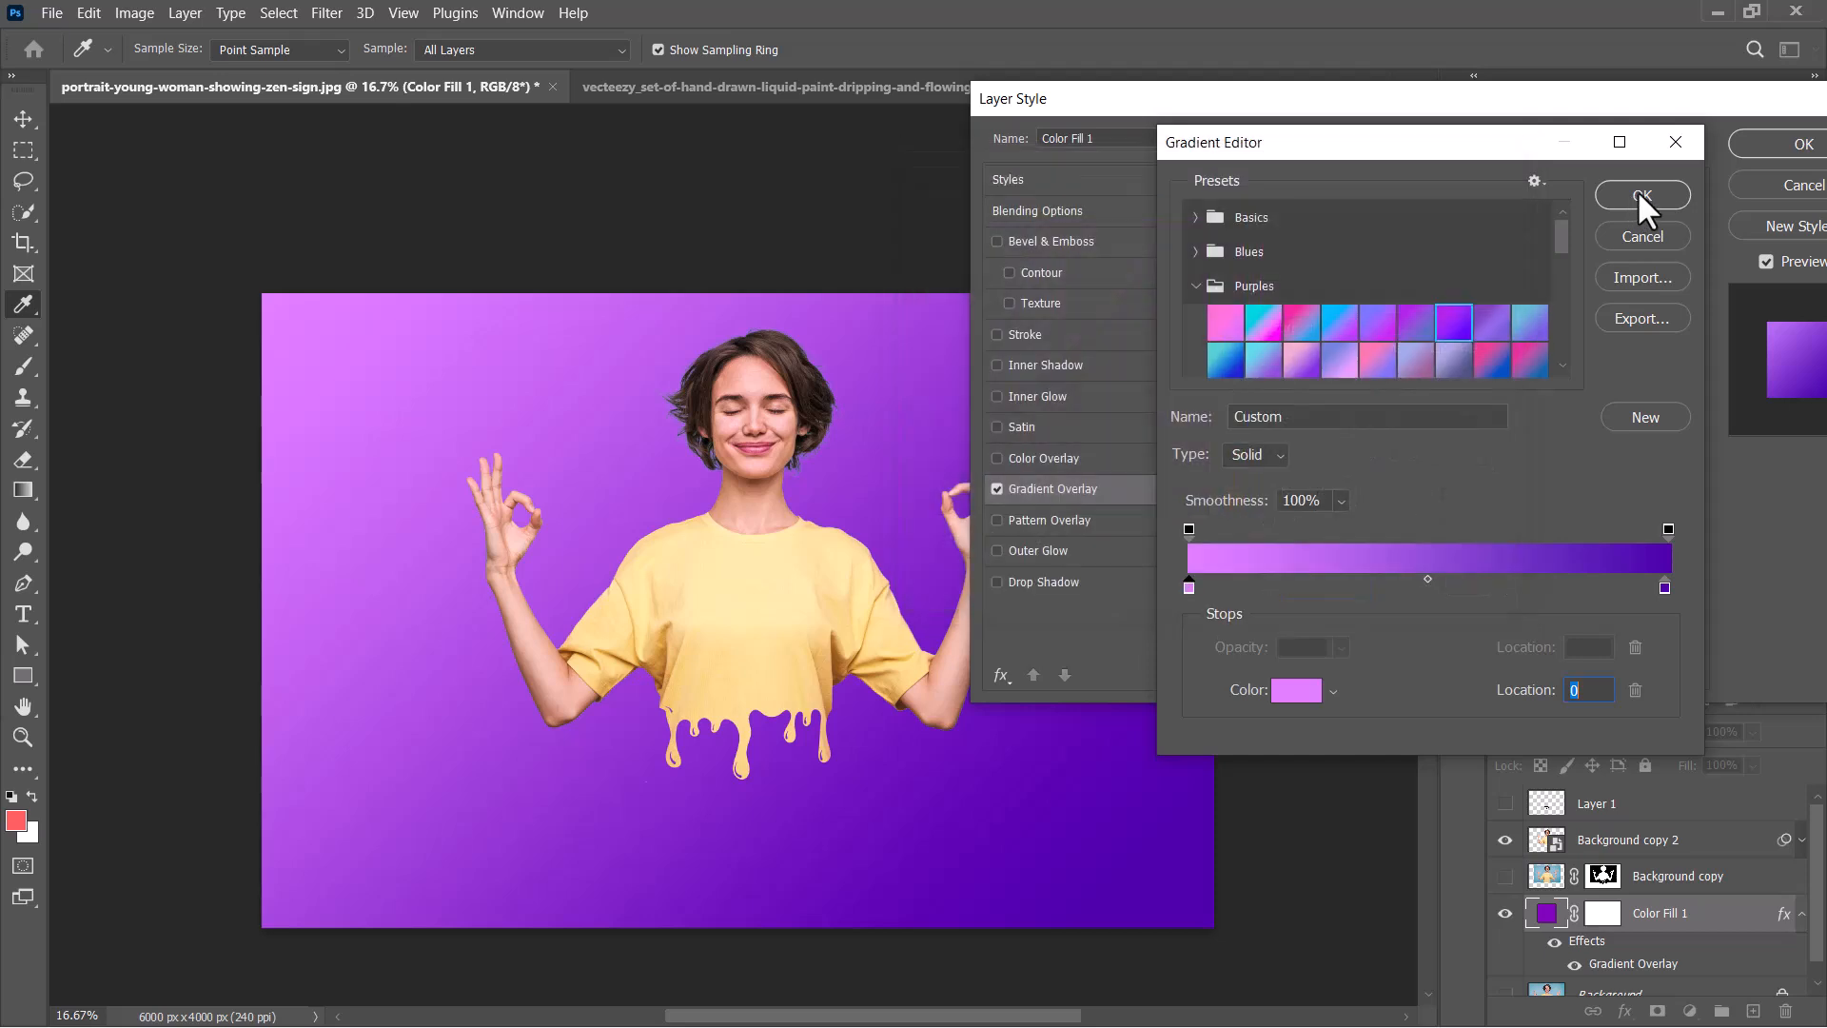
{"action": "key", "text": "Return"}
- Switch the Gradient Overlay style to Radial and move its center behind the woman's torso
{"action": "left_click_drag", "start_coordinate": [1499, 116], "coordinate": [1470, 116]}
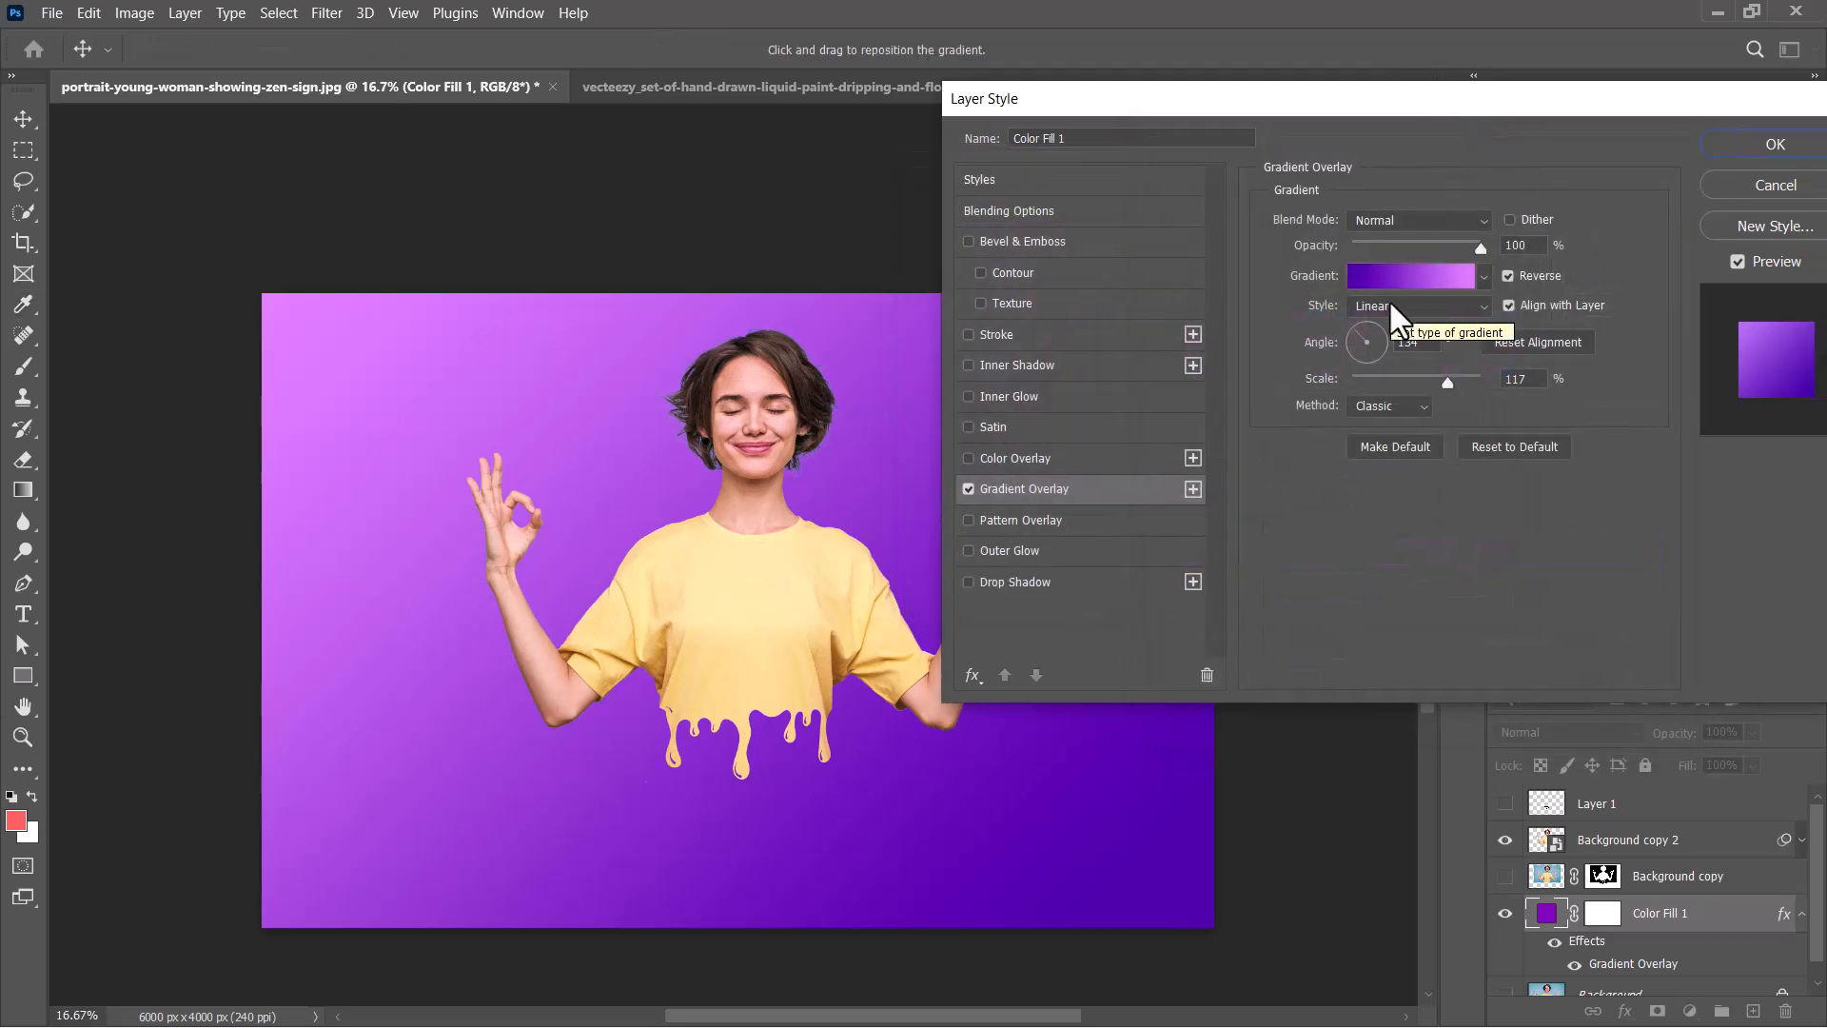
{"action": "left_click", "coordinate": [1391, 303]}
{"action": "left_click", "coordinate": [1361, 340]}
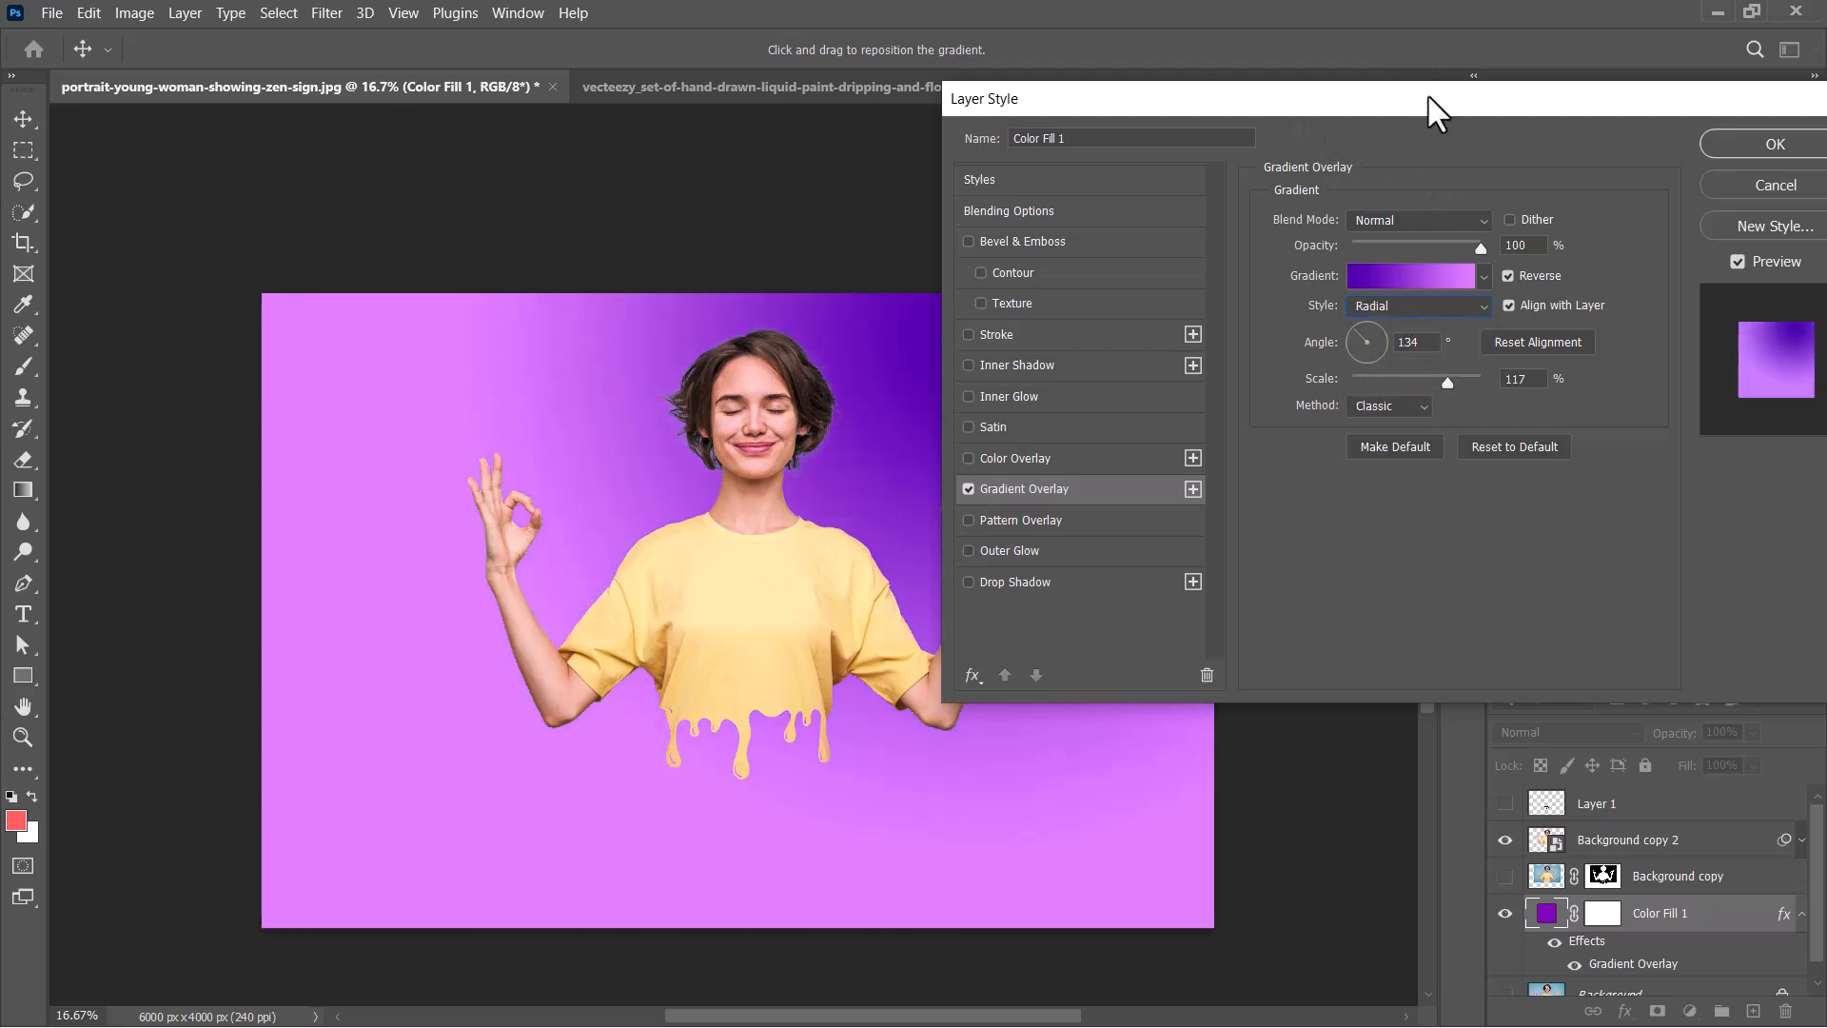
{"action": "left_click_drag", "start_coordinate": [1430, 97], "coordinate": [1559, 86]}
{"action": "left_click_drag", "start_coordinate": [857, 500], "coordinate": [720, 729]}
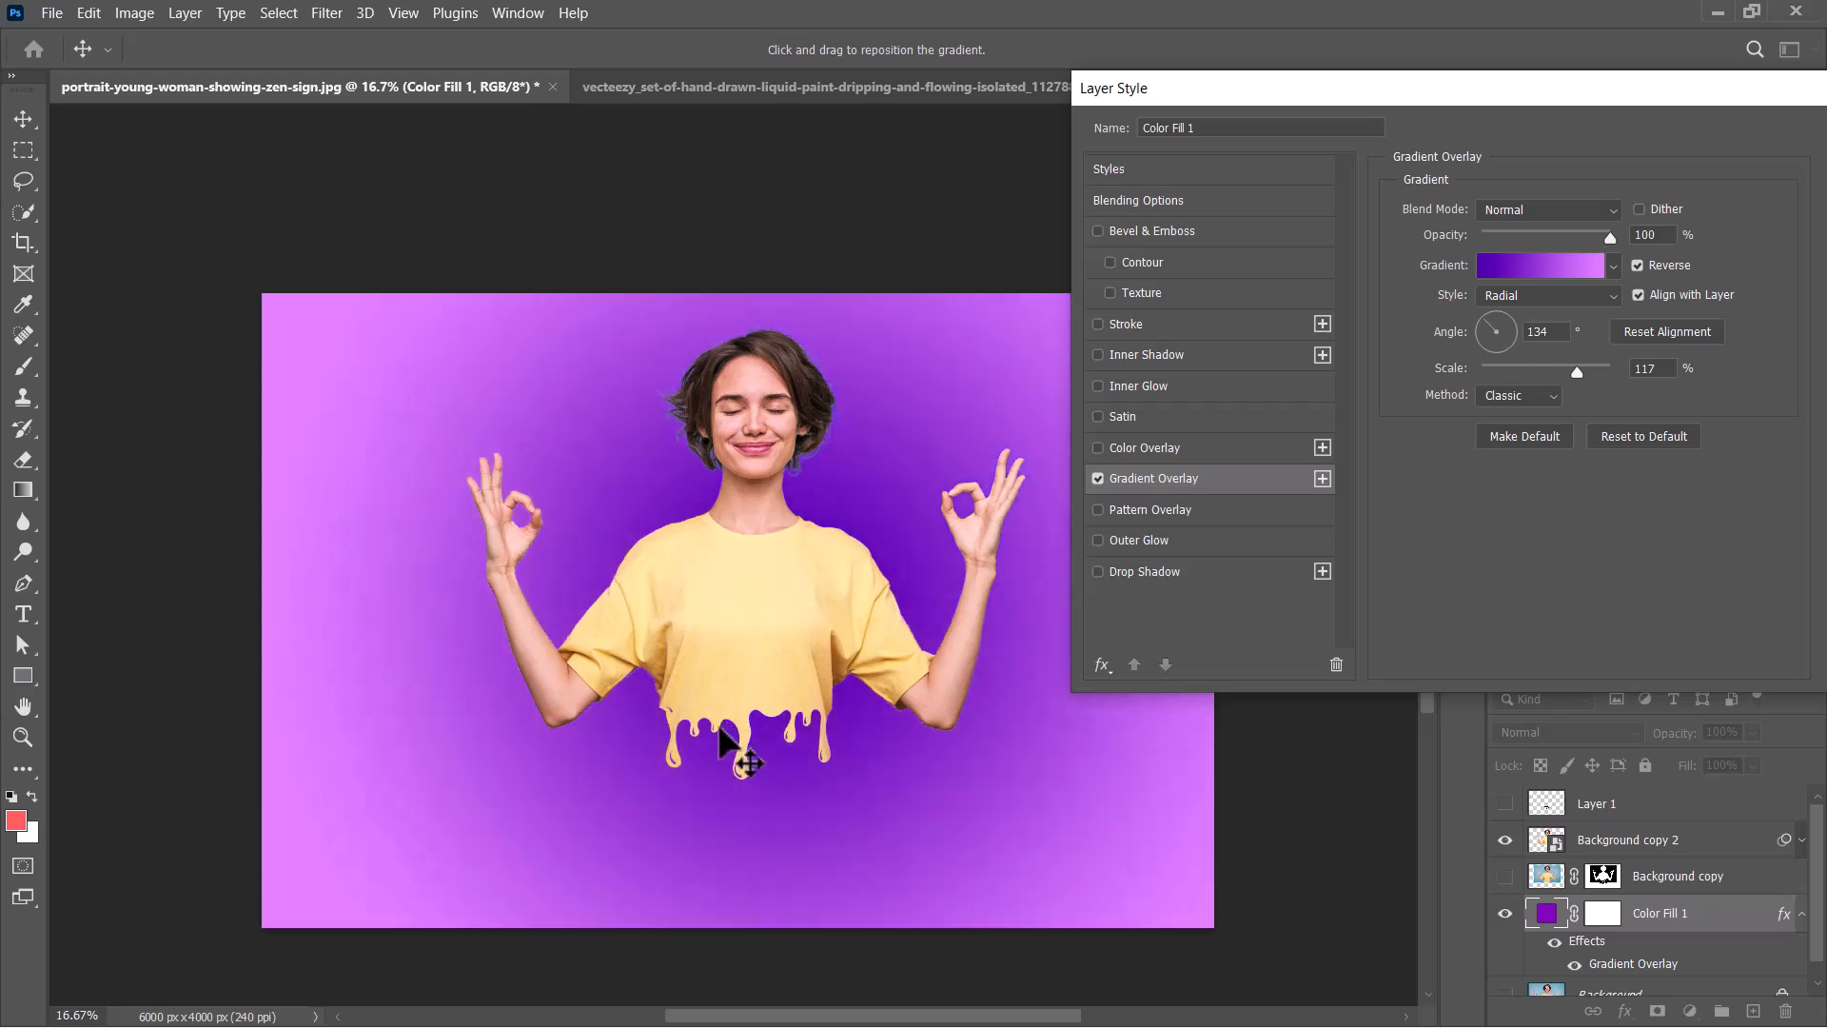
- Turn off Reverse for the Gradient Overlay and set its scale to 143%
{"action": "left_click", "coordinate": [1639, 267]}
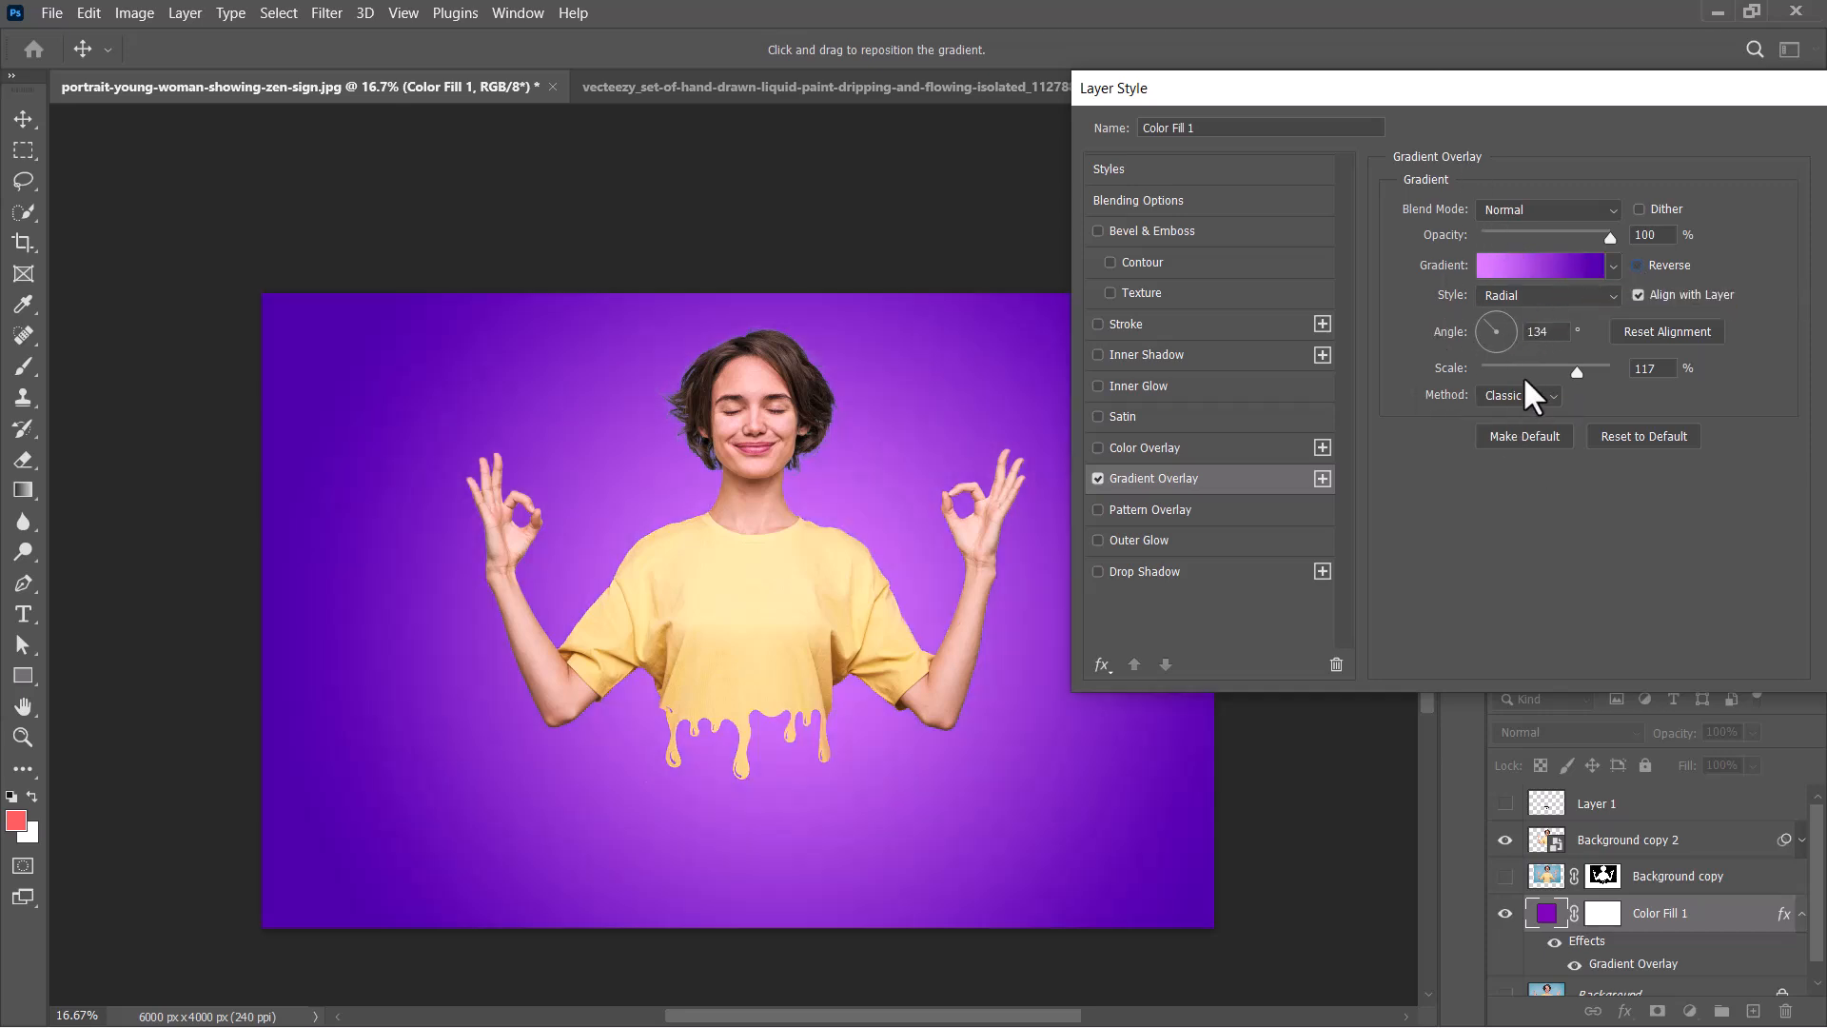
{"action": "left_click_drag", "start_coordinate": [1597, 372], "coordinate": [1605, 372]}
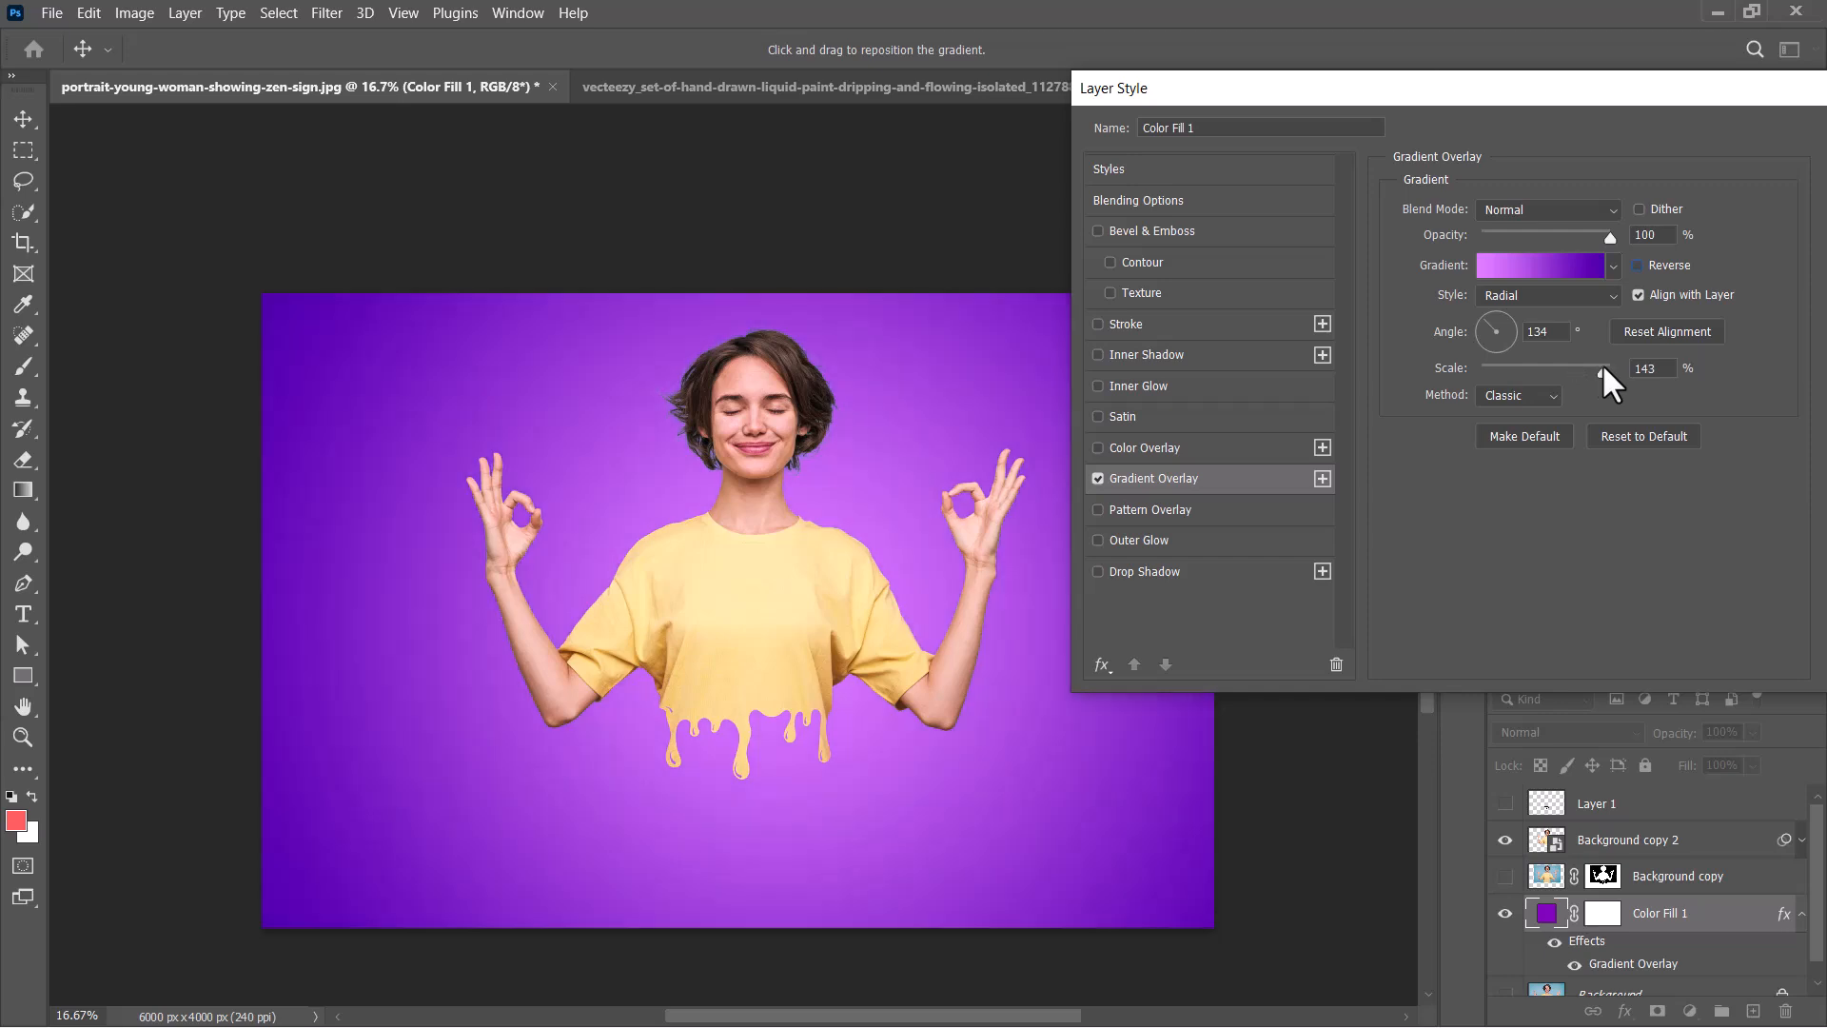
- Reopen the Gradient Overlay's gradient for editing and shift the light purple start stop's hue slightly toward blue
{"action": "left_click", "coordinate": [1614, 369]}
{"action": "left_click", "coordinate": [1558, 271]}
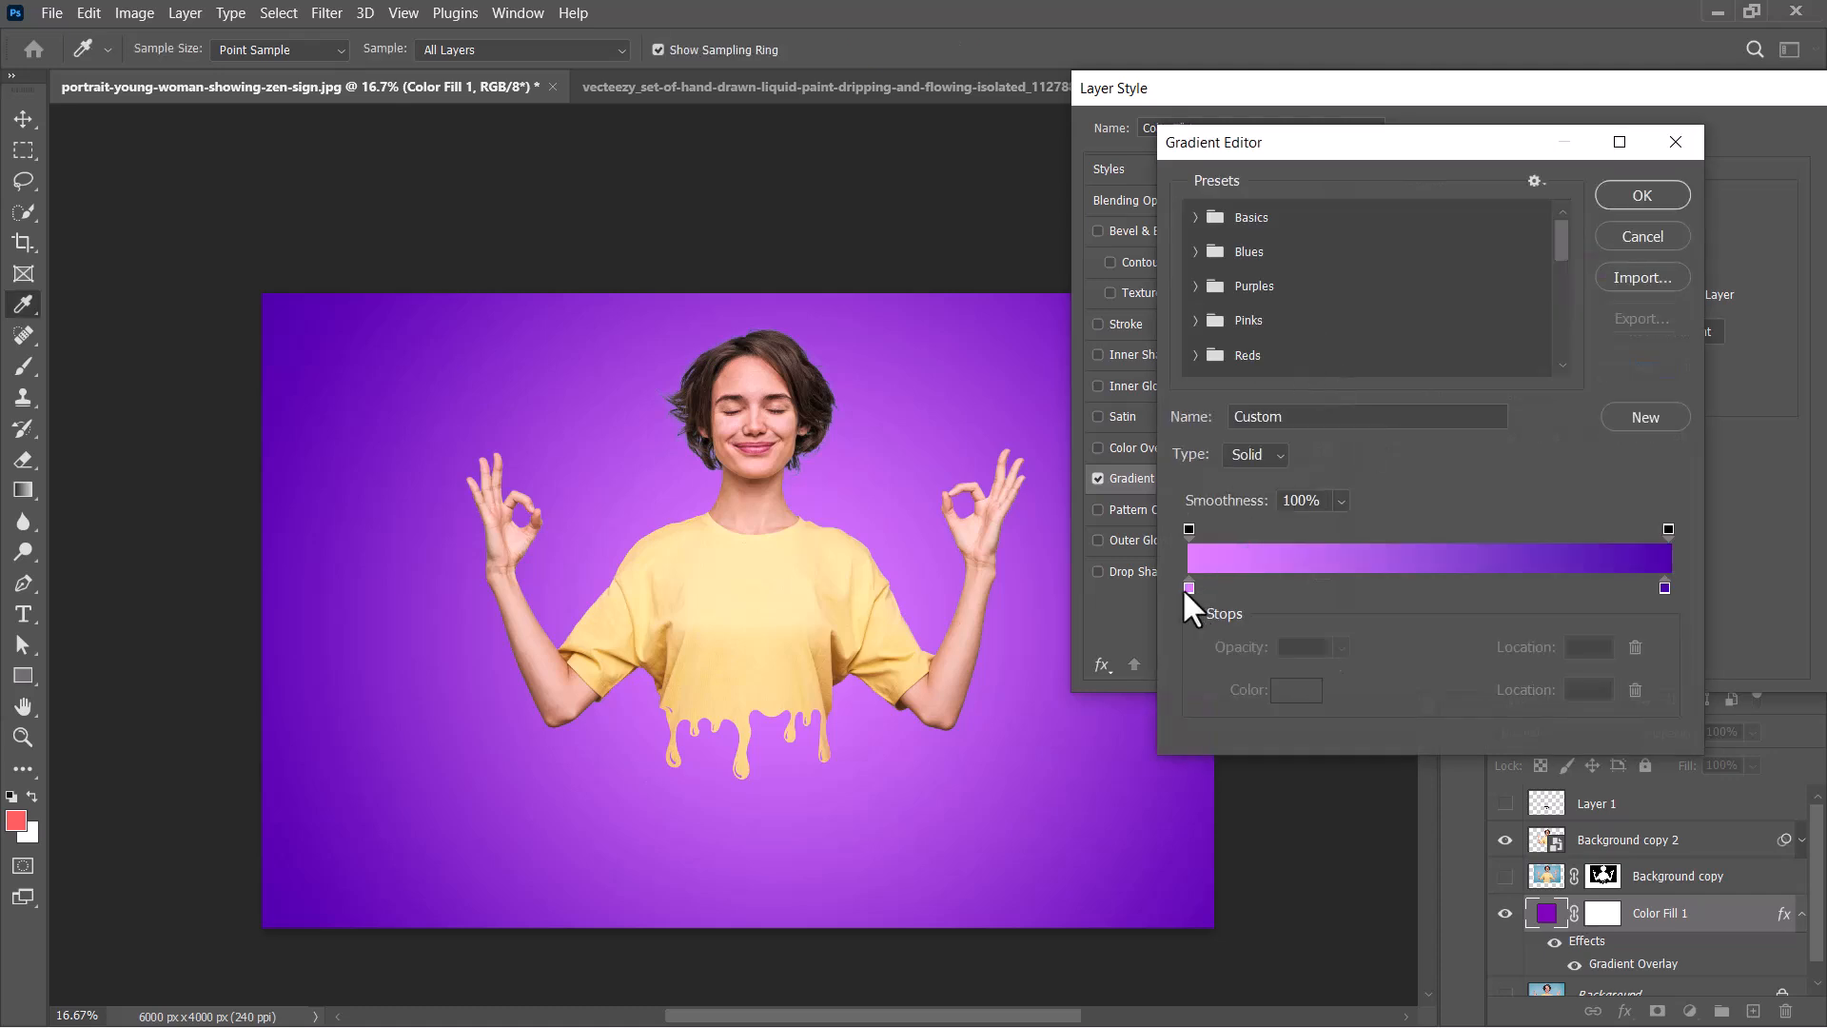
{"action": "left_click", "coordinate": [1189, 587]}
{"action": "left_click", "coordinate": [1294, 692]}
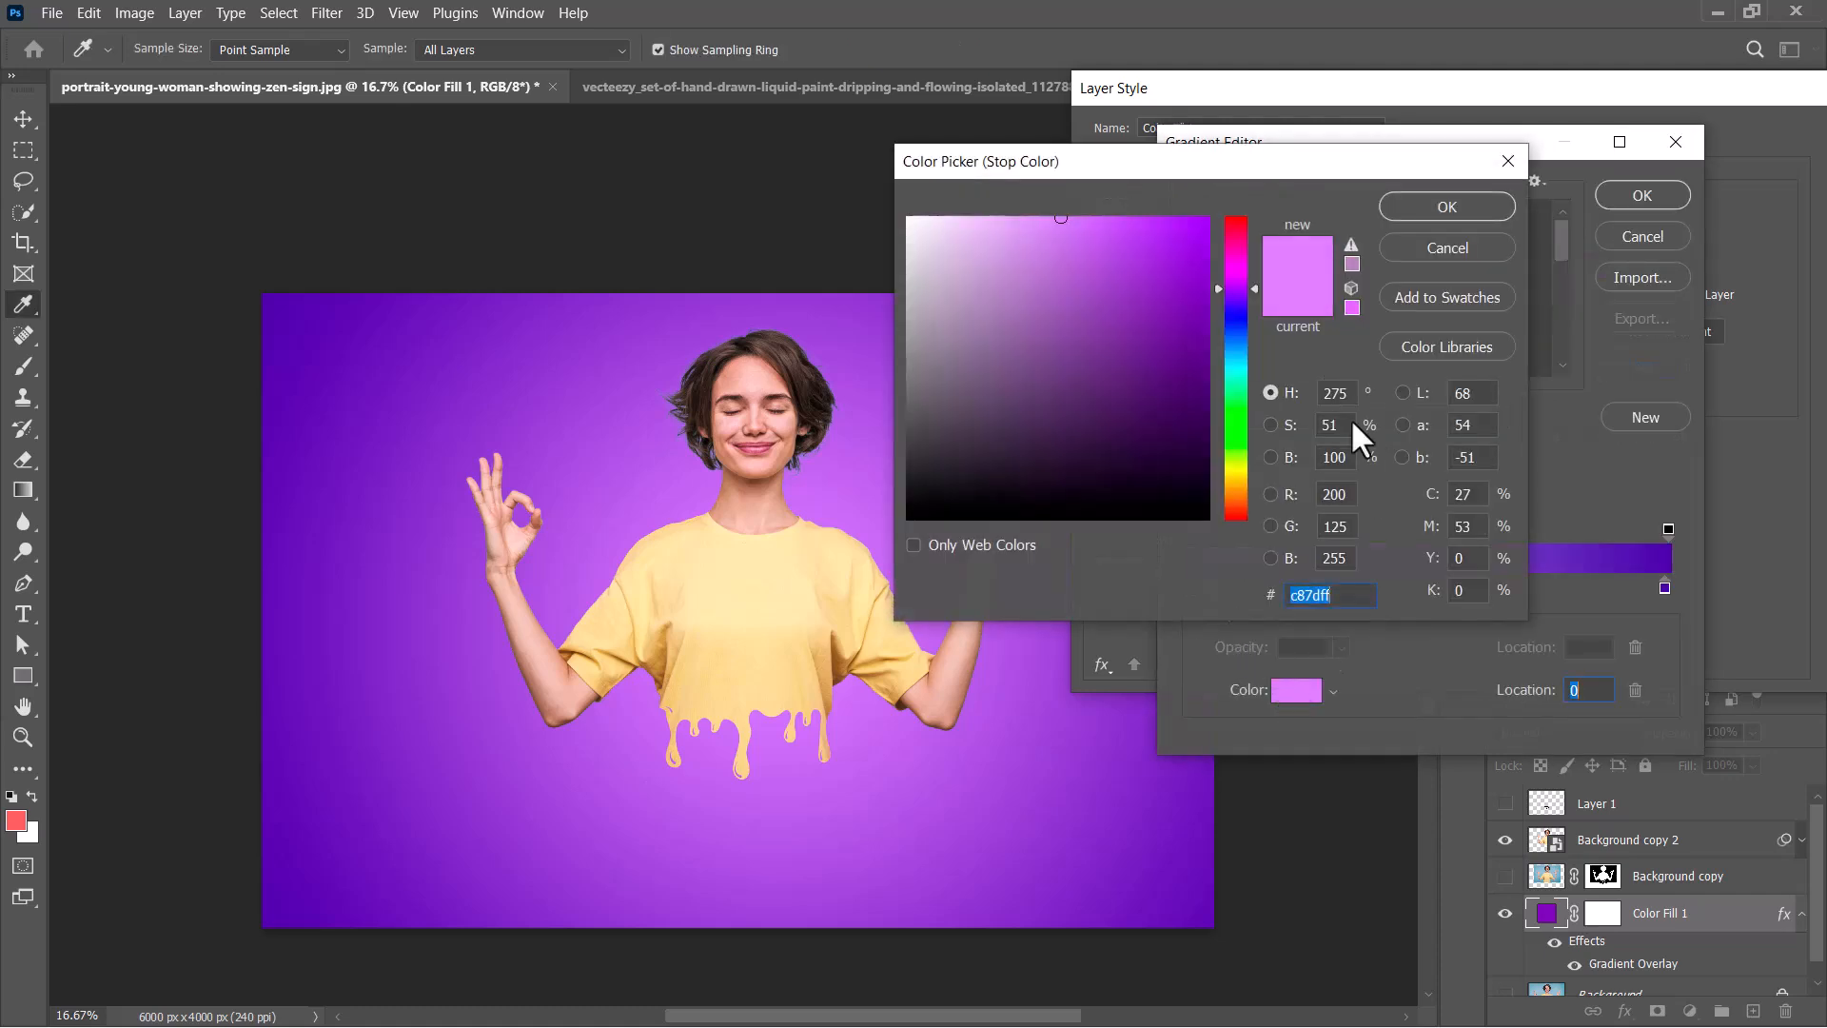
{"action": "left_click_drag", "start_coordinate": [1237, 283], "coordinate": [1235, 289]}
{"action": "key", "text": "Return"}
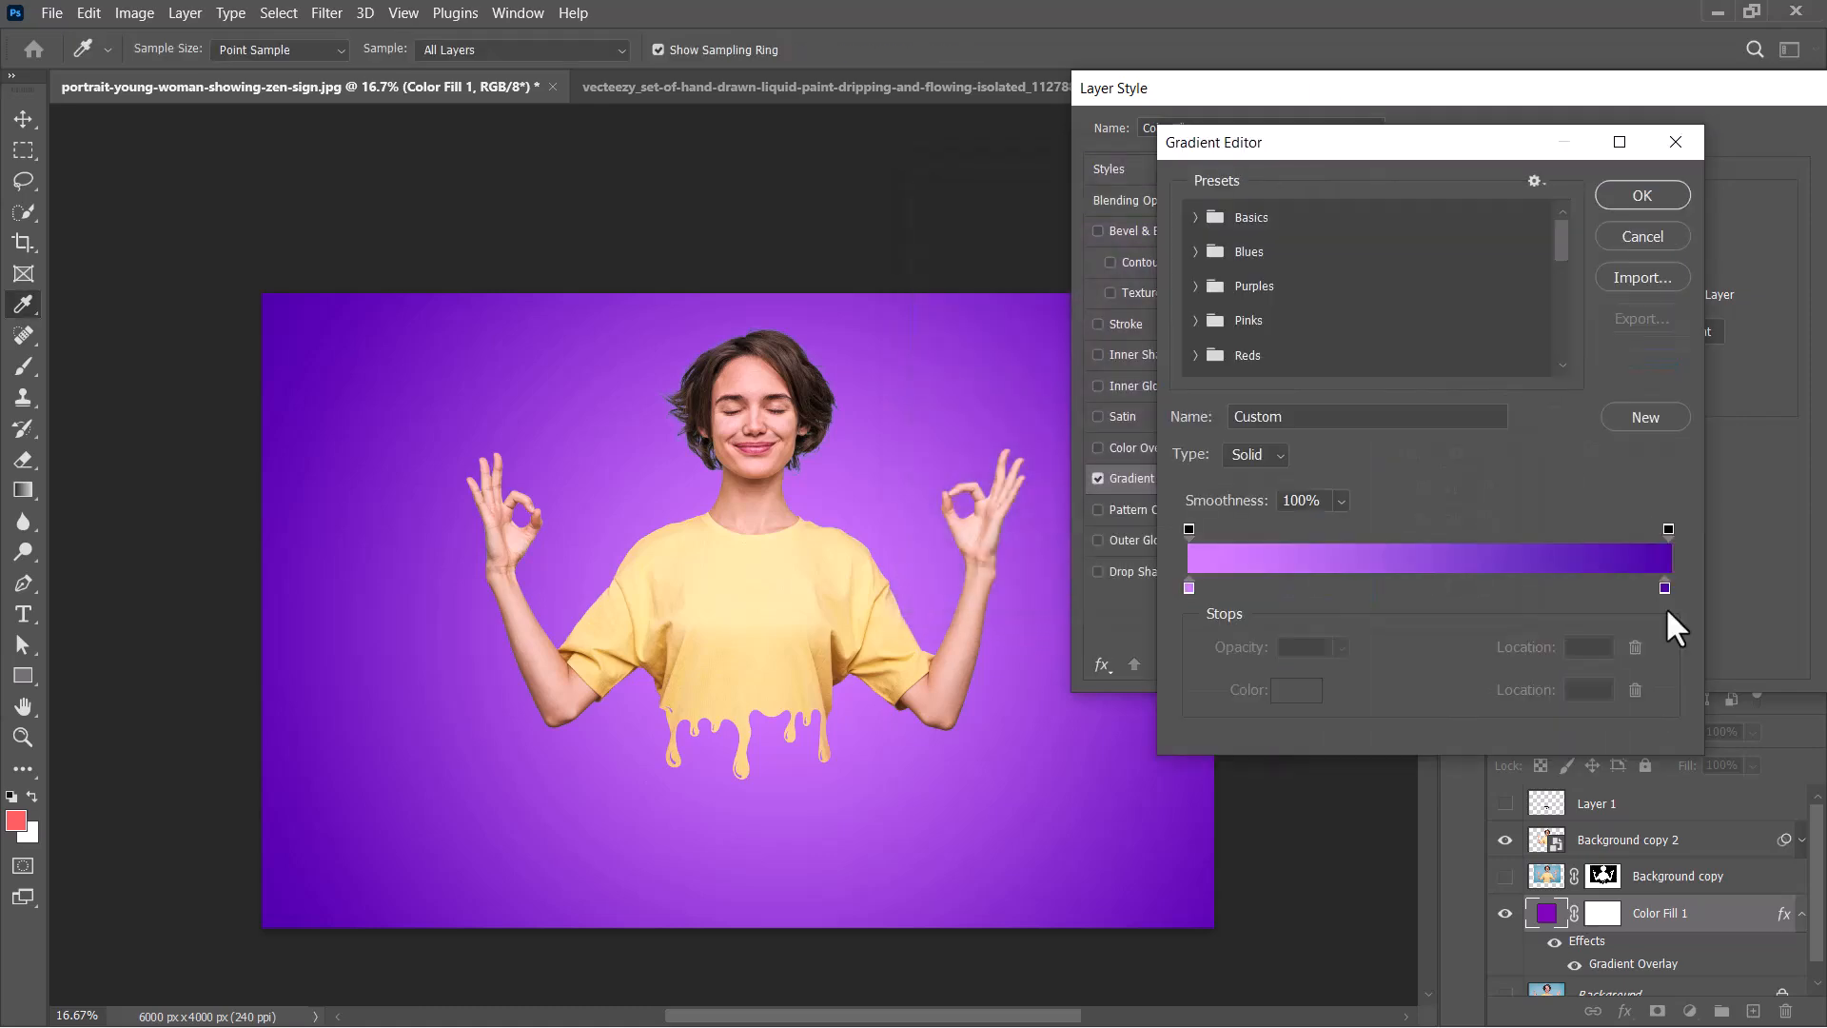
- Darken the gradient's end stop to a deeper purple and accept the edited gradient
{"action": "double_click", "coordinate": [1667, 588]}
{"action": "left_click_drag", "start_coordinate": [1203, 409], "coordinate": [1202, 412]}
{"action": "left_click", "coordinate": [1448, 207]}
{"action": "left_click", "coordinate": [1620, 193]}
- Fine-tune the Gradient Overlay's scale and angle and apply the layer style to the background fill
{"action": "mouse_move", "coordinate": [1610, 372]}
{"action": "left_mouse_down"}
{"action": "mouse_move", "coordinate": [1574, 373]}
{"action": "mouse_move", "coordinate": [1610, 372]}
{"action": "left_mouse_up"}
{"action": "left_click", "coordinate": [1496, 319]}
{"action": "mouse_move", "coordinate": [1610, 371]}
{"action": "left_mouse_down"}
{"action": "mouse_move", "coordinate": [1587, 368]}
{"action": "mouse_move", "coordinate": [1616, 369]}
{"action": "left_mouse_up"}
{"action": "key", "text": "Return"}
{"action": "key", "text": "ctrl+minus"}
{"action": "key", "text": "ctrl+plus"}
{"action": "key", "text": "ctrl+plus"}
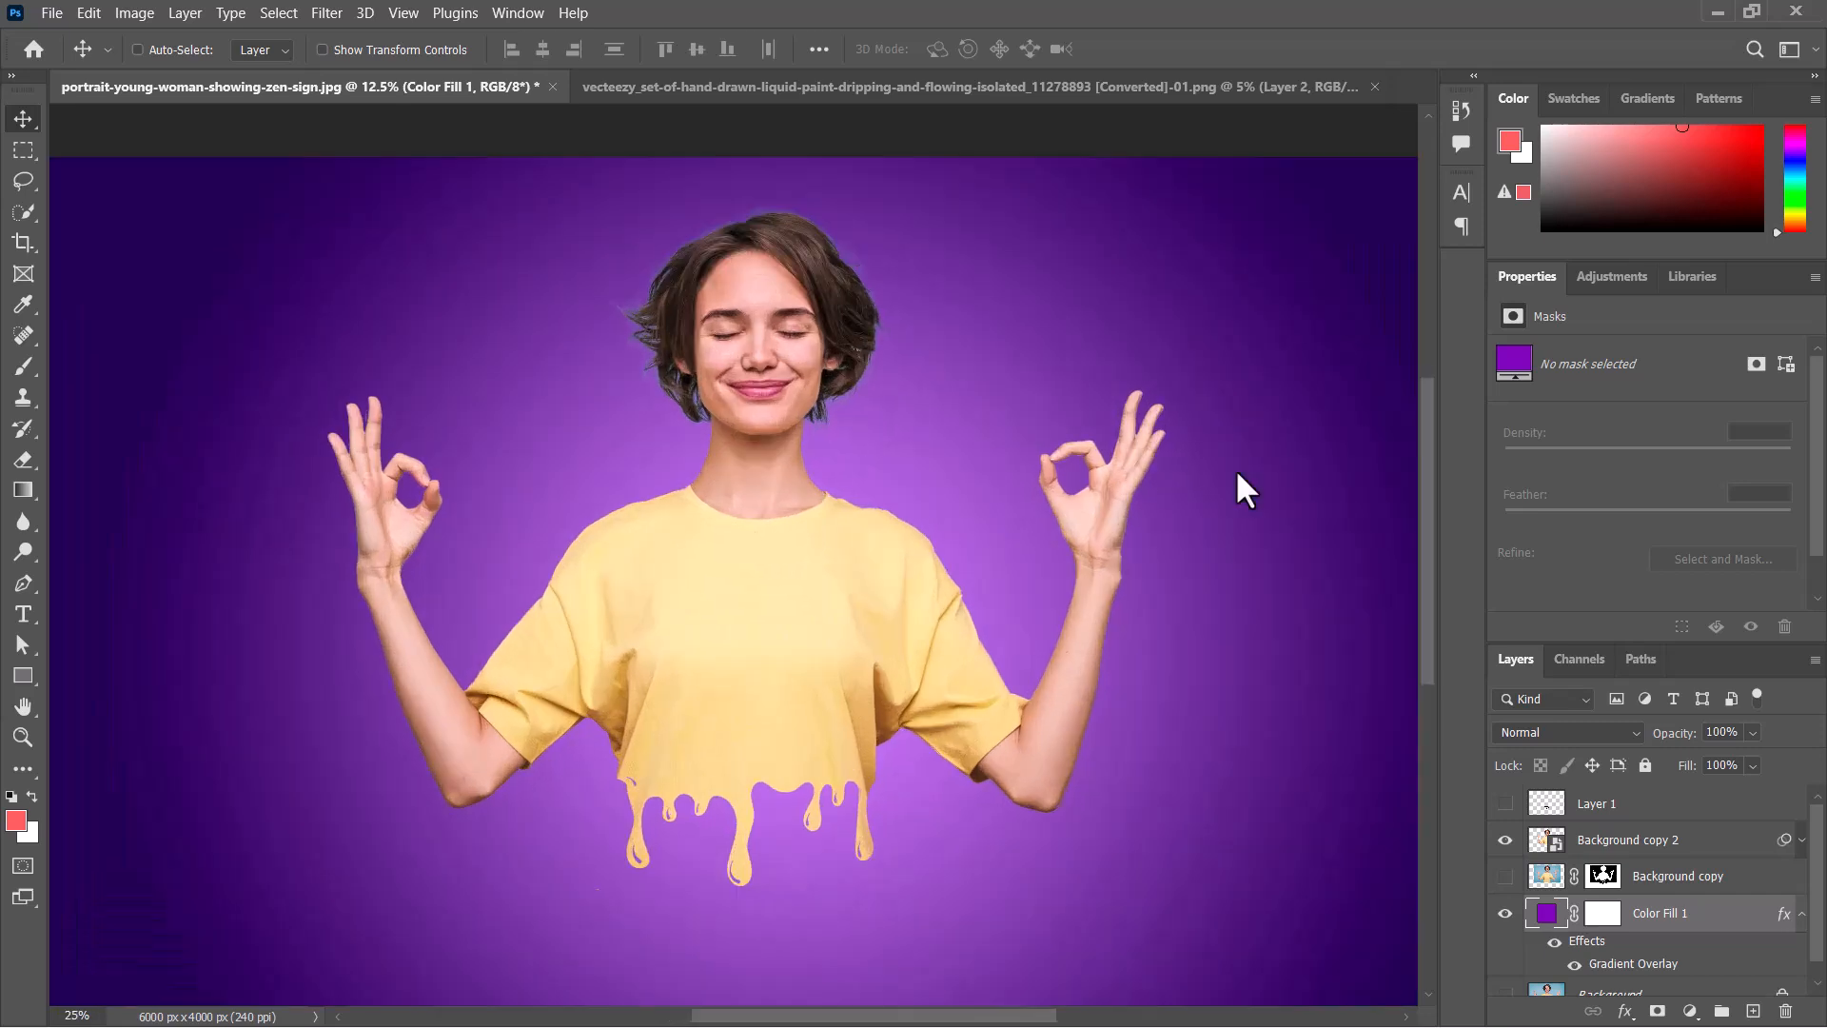
{"action": "key", "text": "ctrl+minus"}
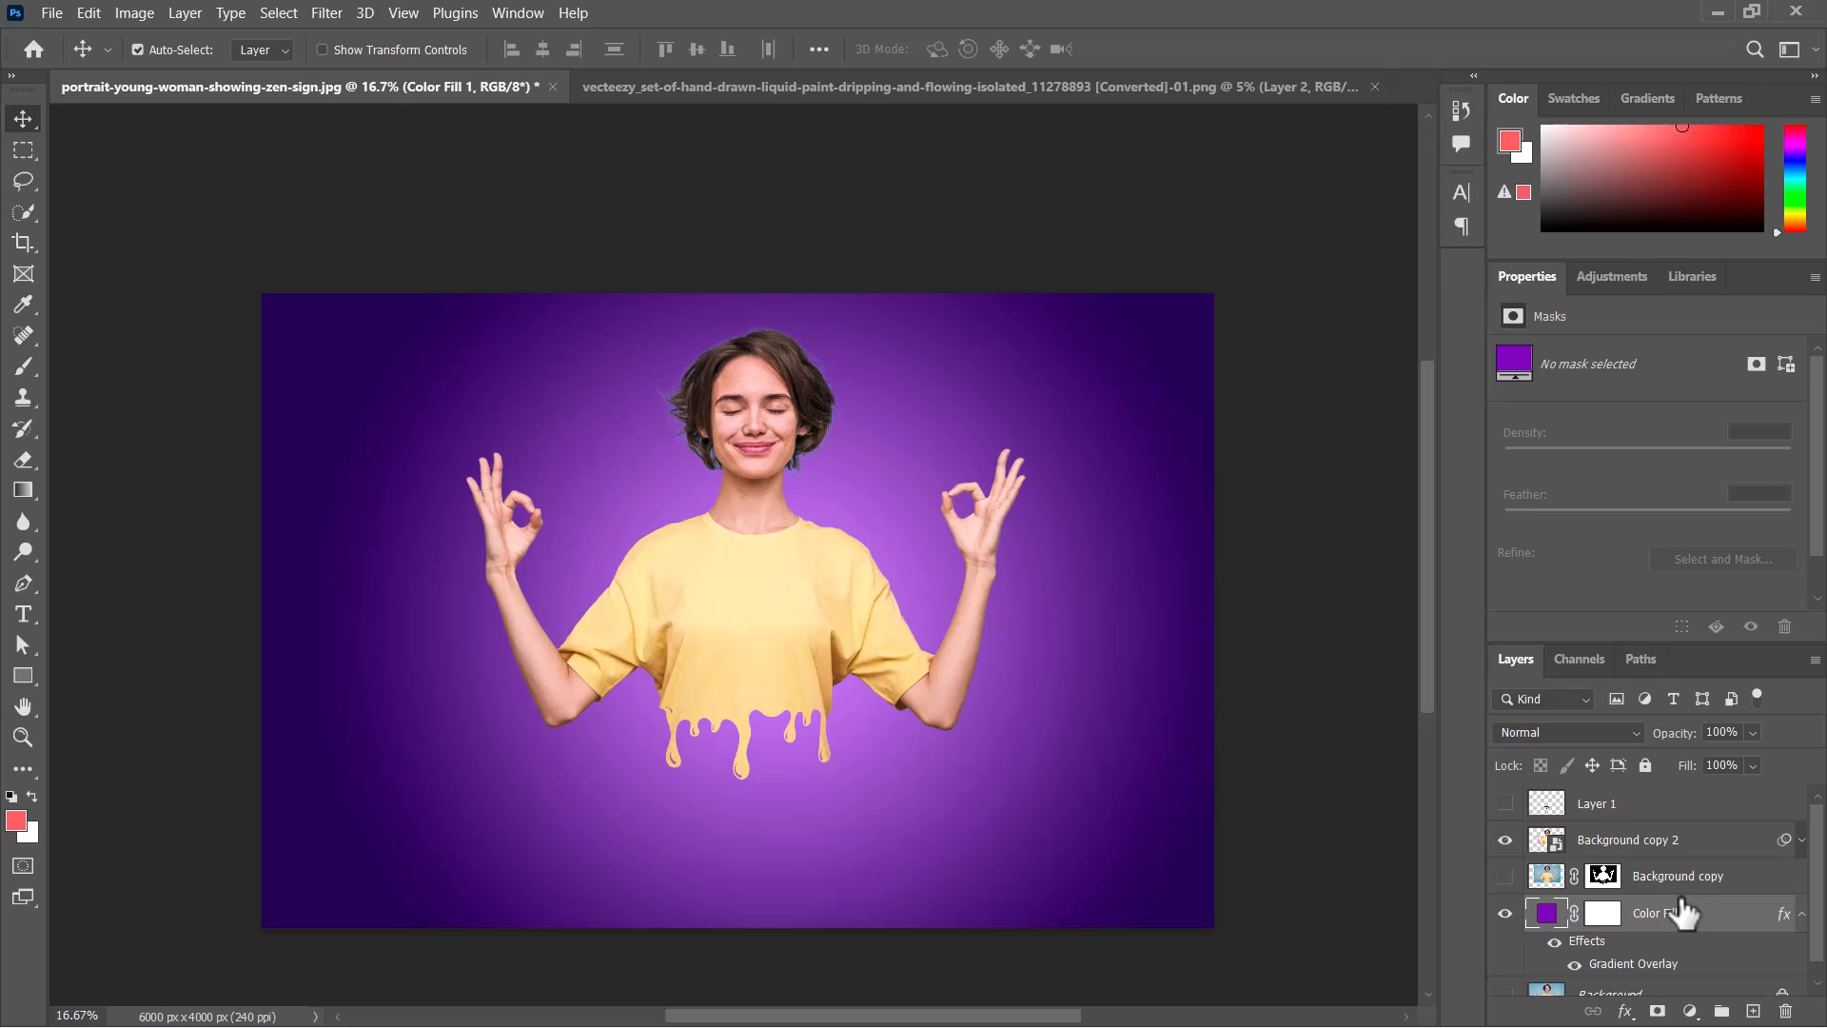
- Choose the Brush tool with default black and white colors and add a new empty layer above Color Fill 1
{"action": "left_click", "coordinate": [21, 362]}
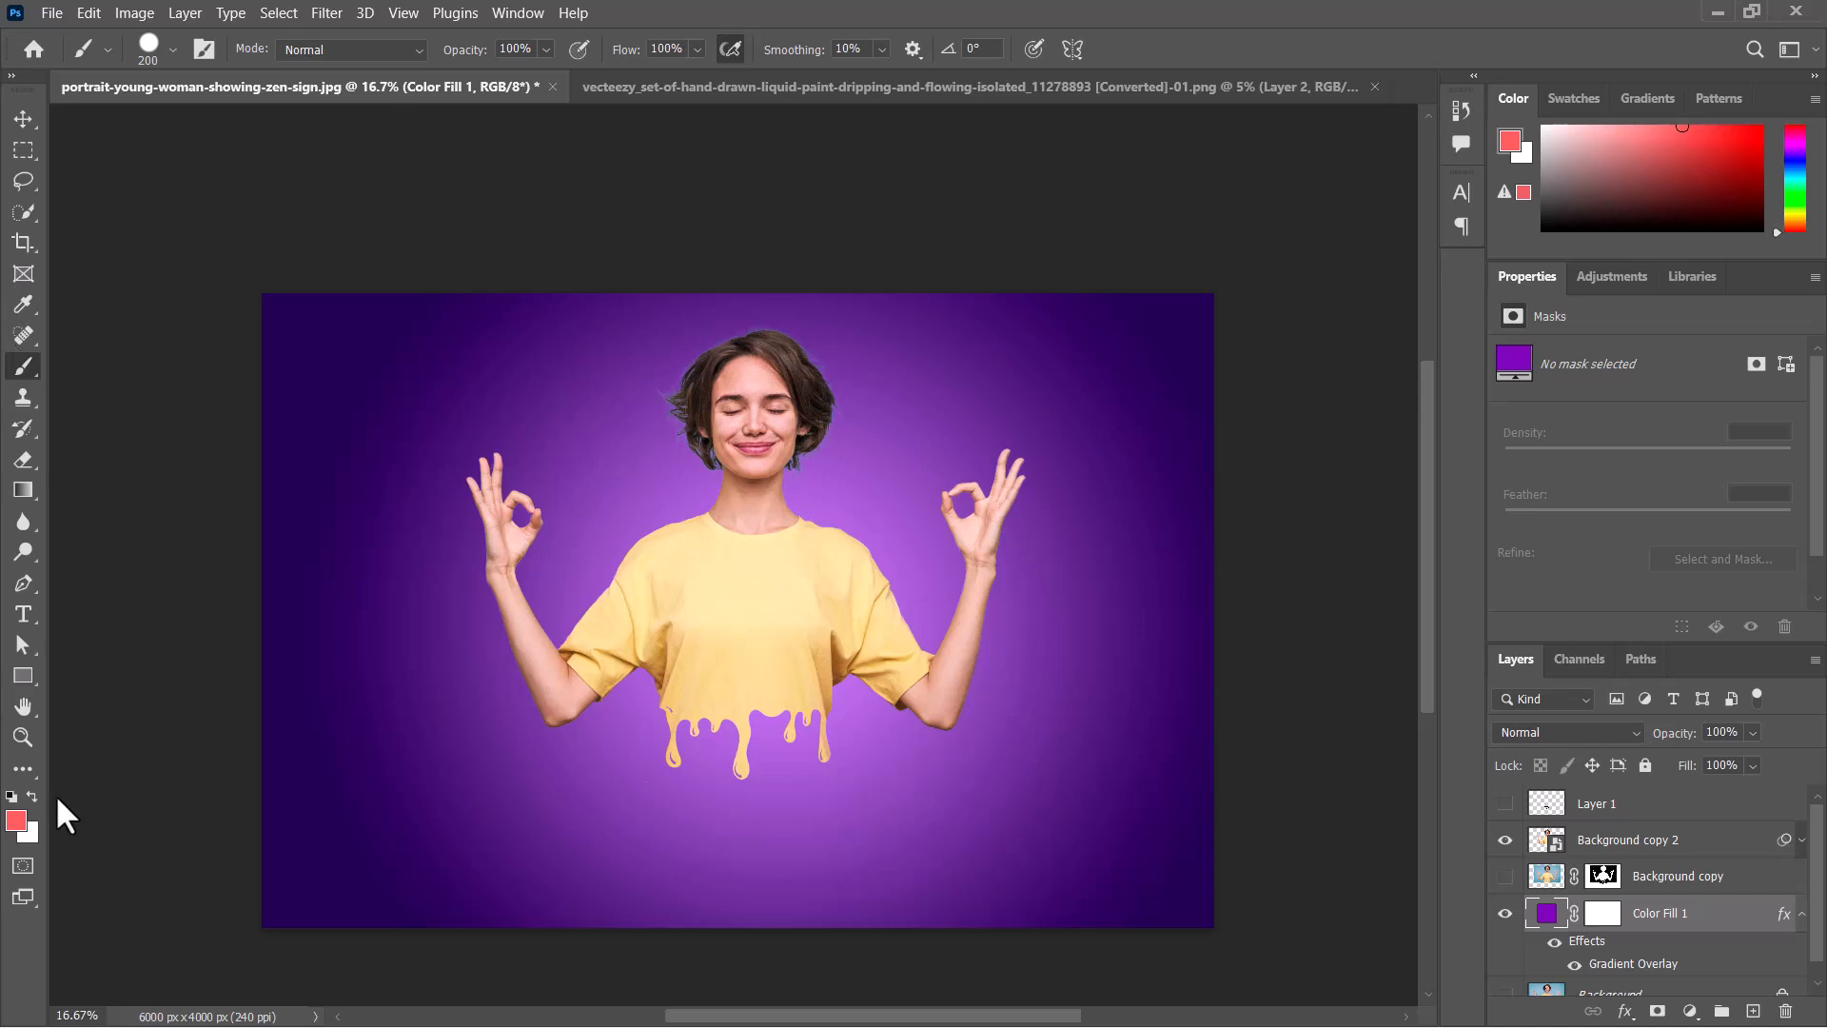
{"action": "left_click", "coordinate": [11, 797]}
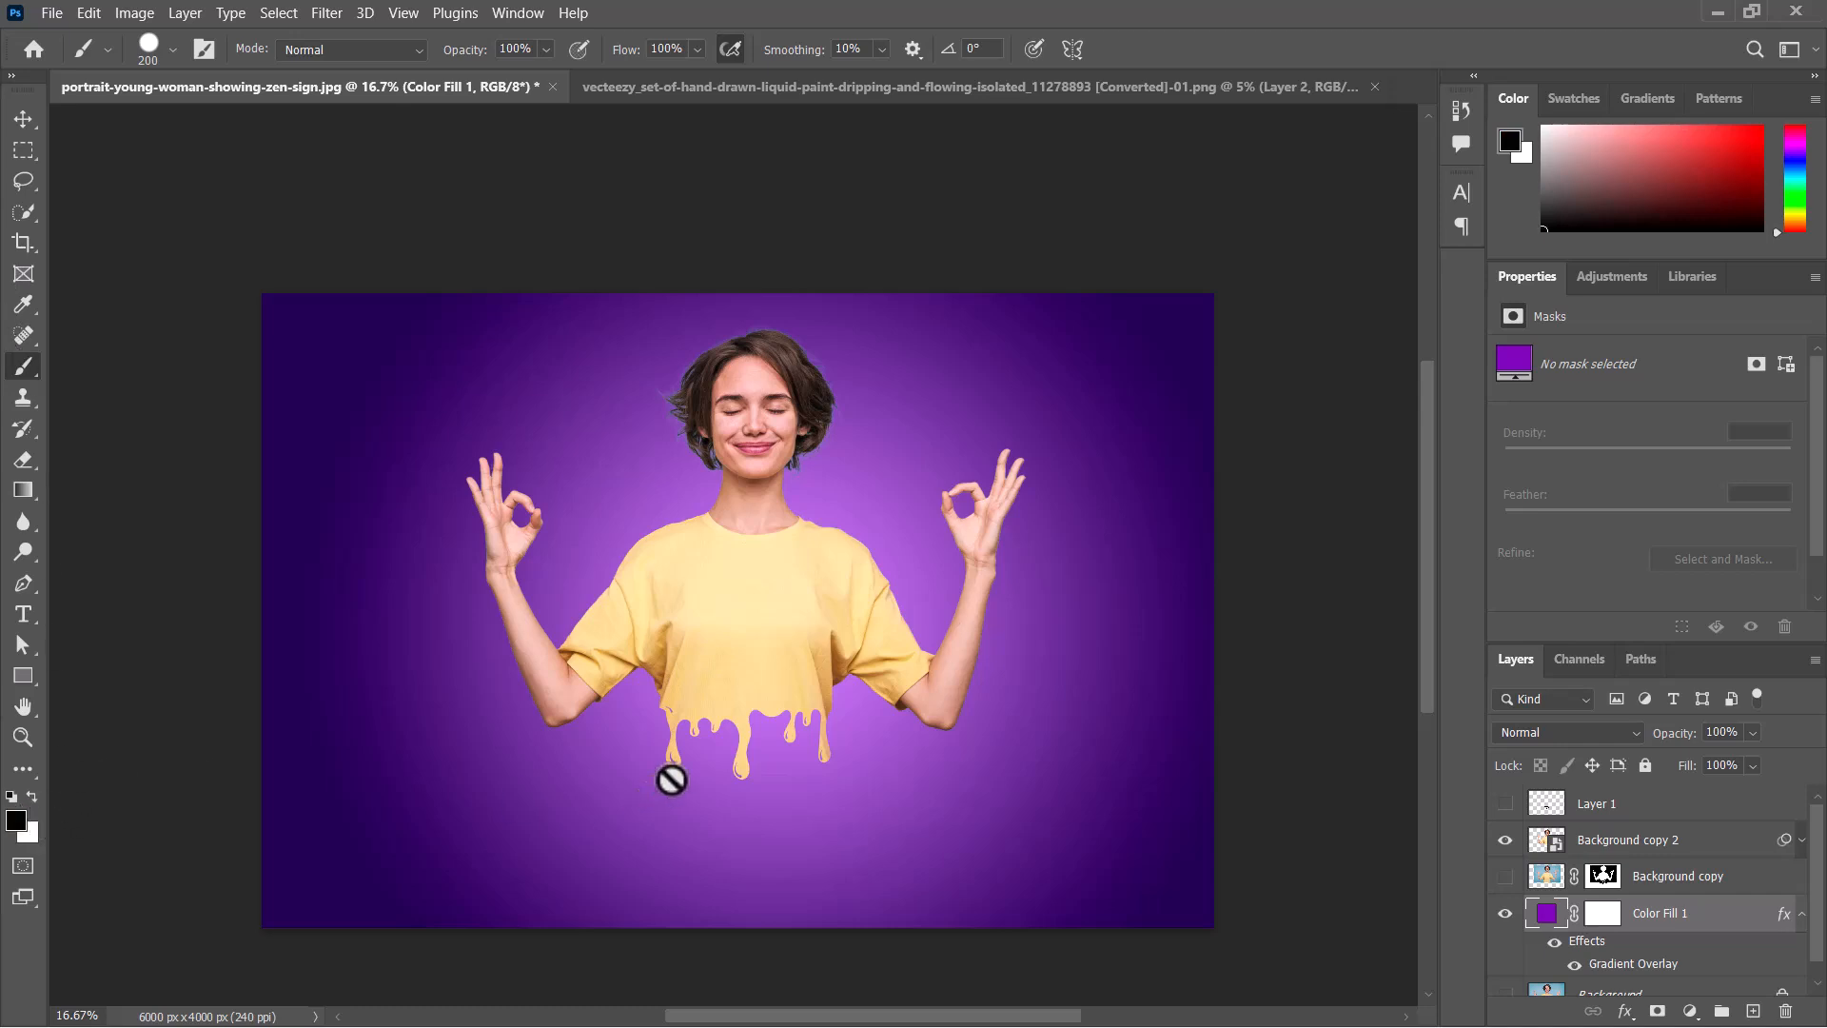
{"action": "key", "text": "ctrl+shift+n"}
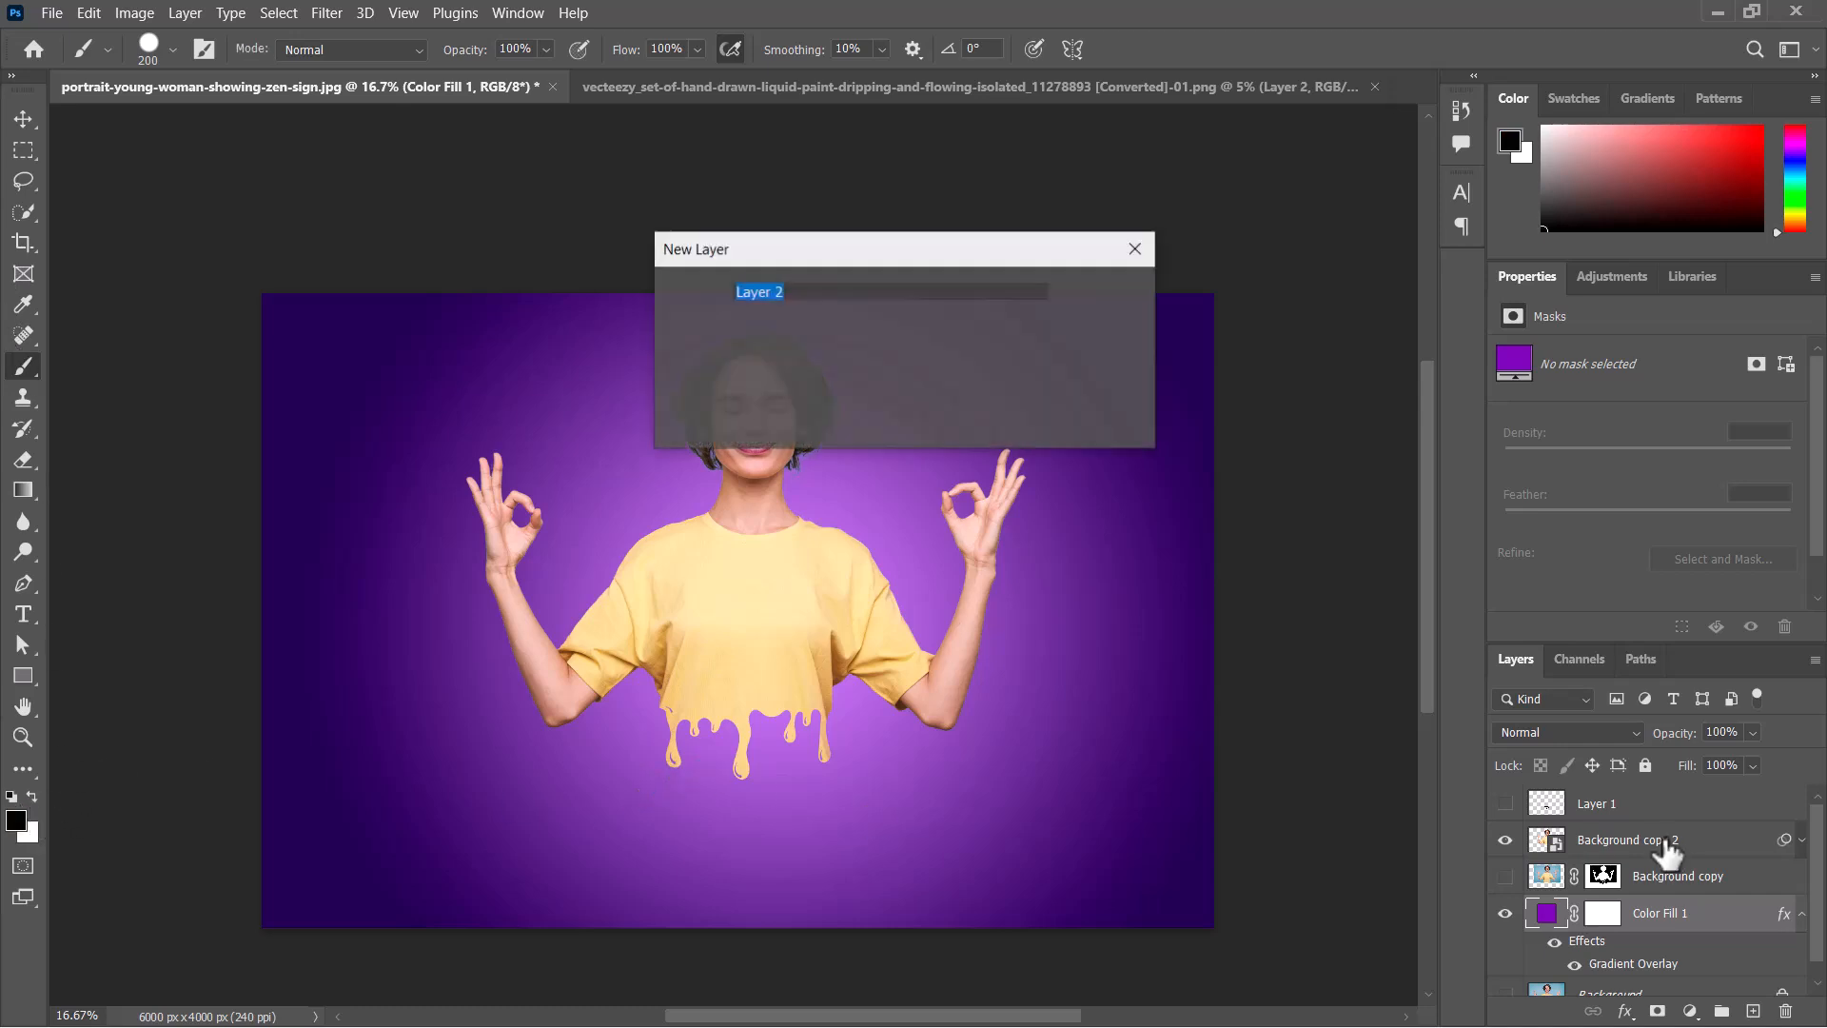
{"action": "key", "text": "Return"}
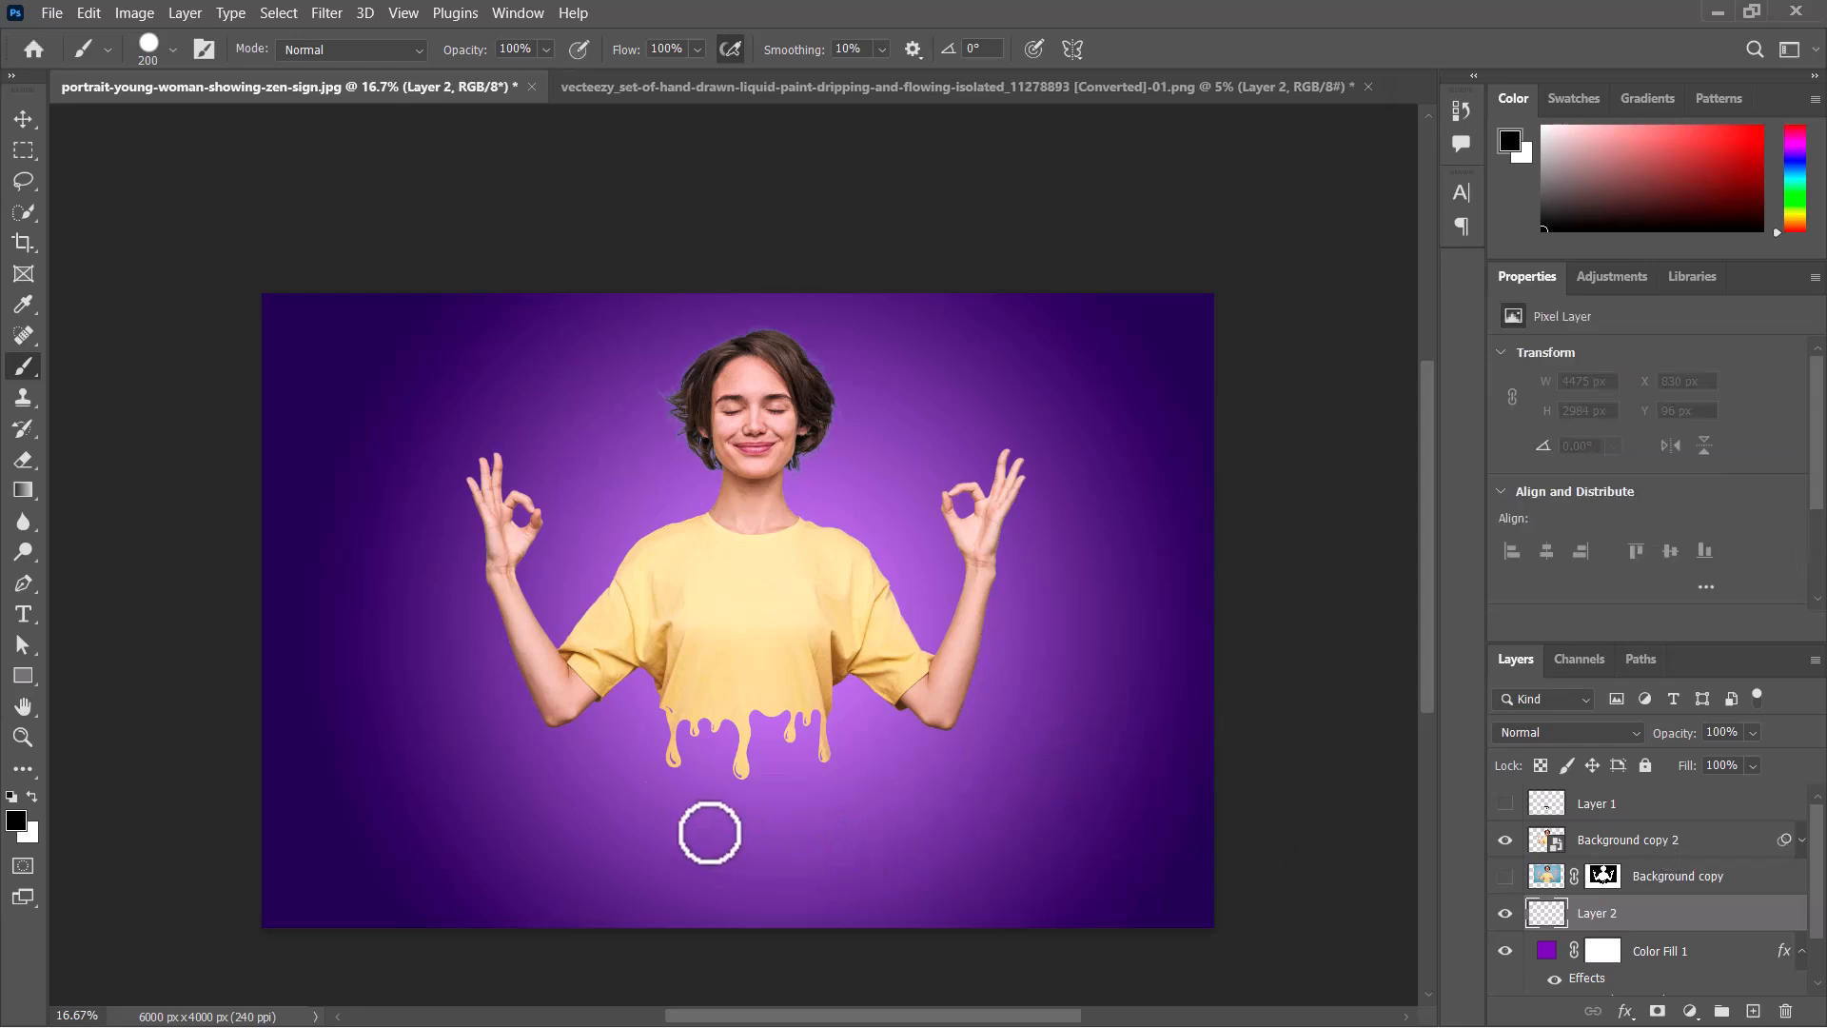
- Enlarge the brush to 600 px, try a hard black dab below the shirt drips, and undo the dab
{"action": "key", "text": "]"}
{"action": "key", "text": "]"}
{"action": "key", "text": "]"}
{"action": "key", "text": "]"}
{"action": "left_click", "coordinate": [728, 835]}
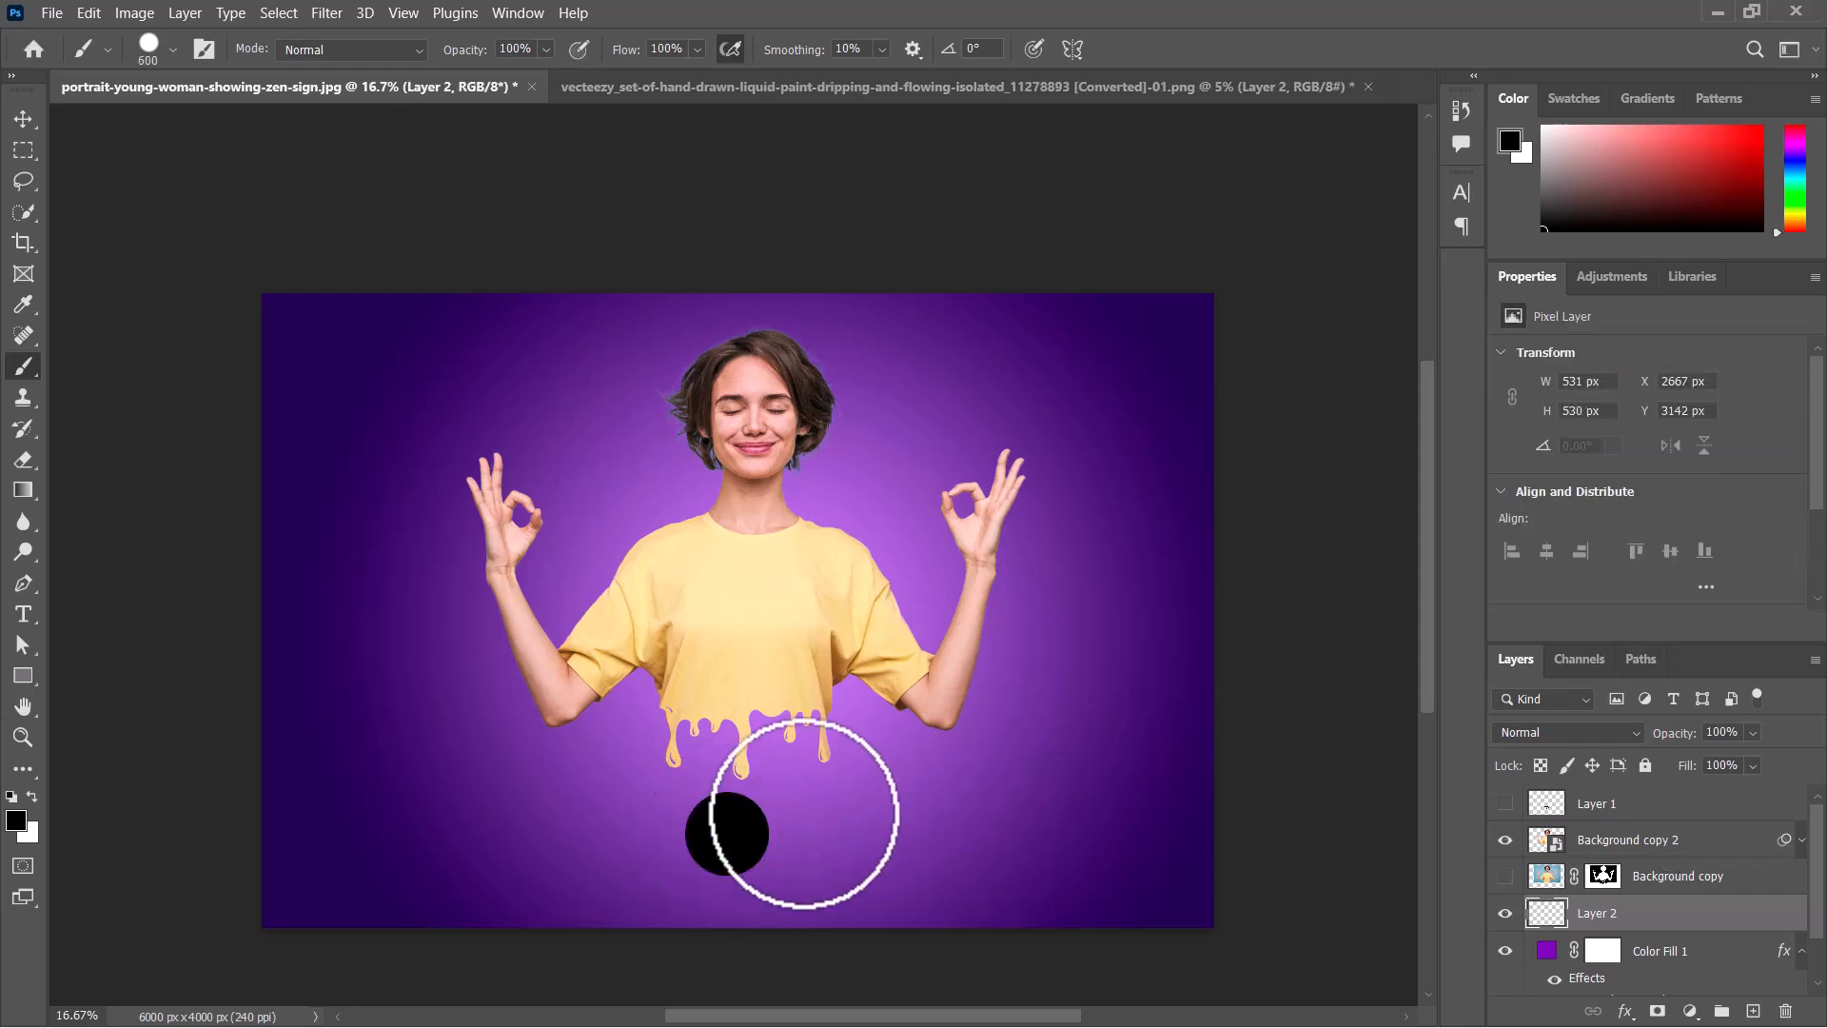
{"action": "key", "text": "ctrl+z"}
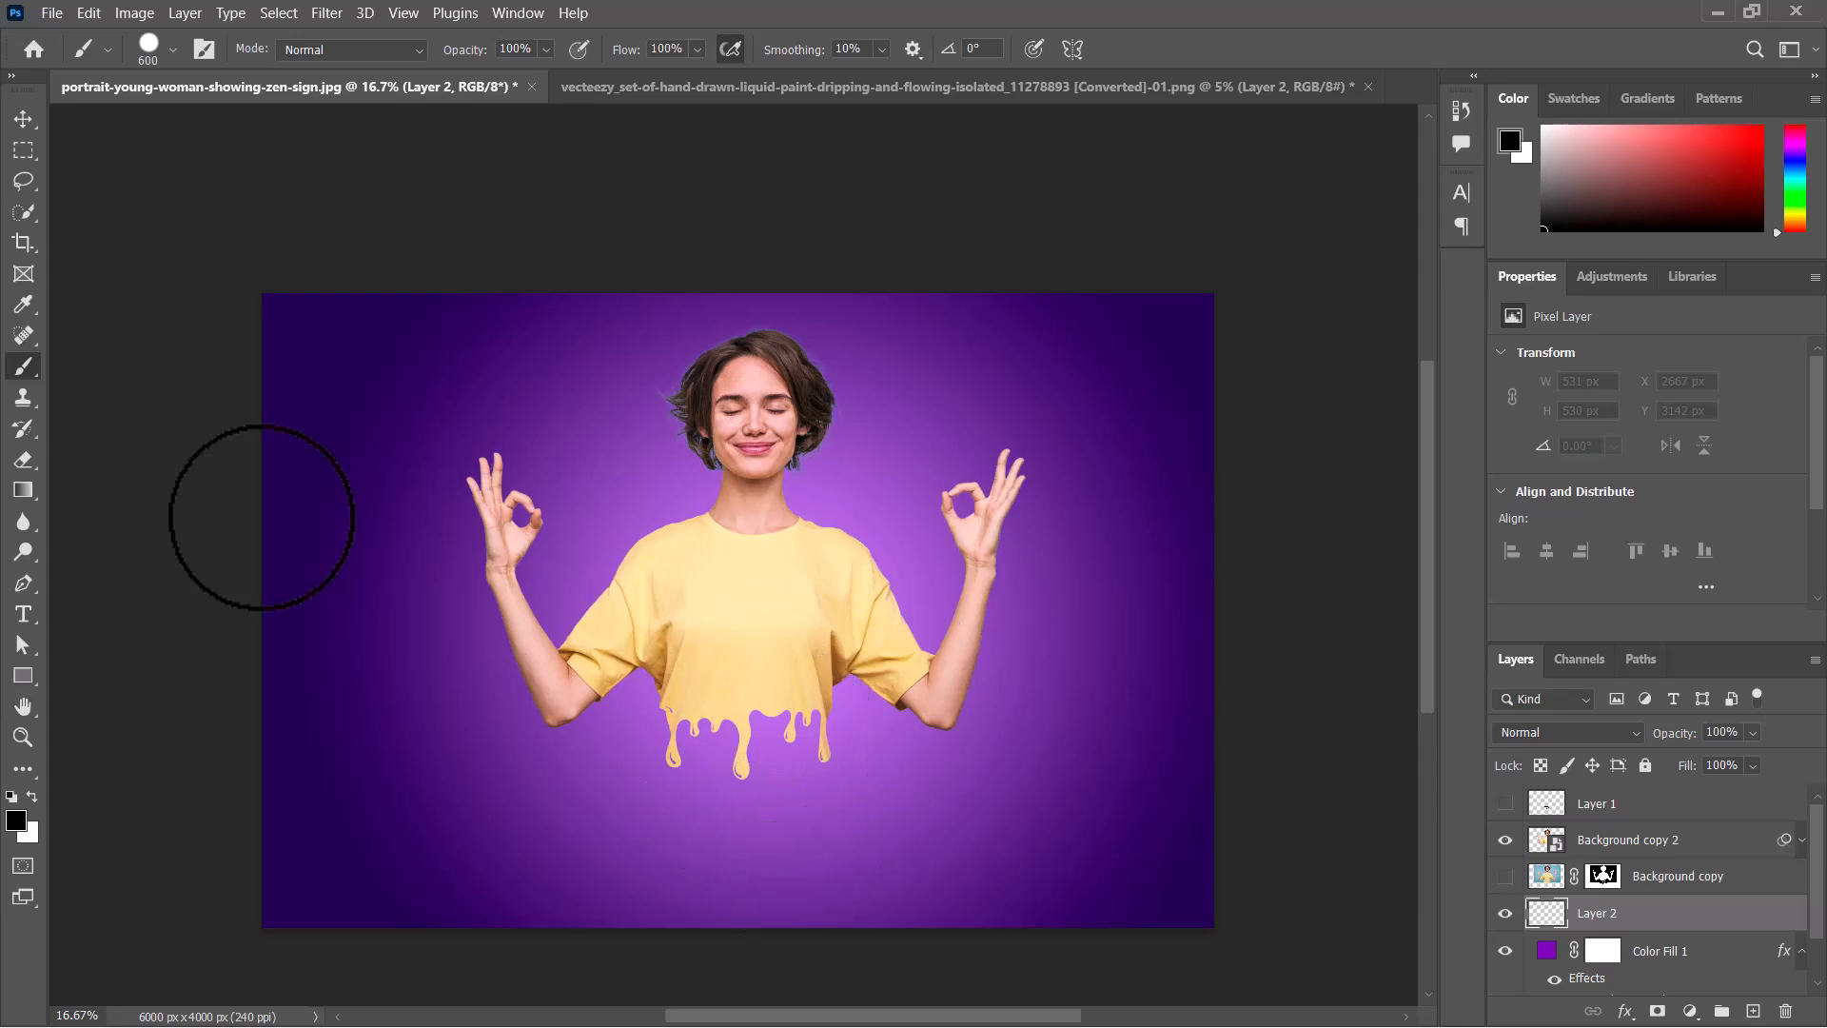
- Switch to a soft round 600 px brush and paint a single black dab below the shirt drips
{"action": "left_click", "coordinate": [173, 49]}
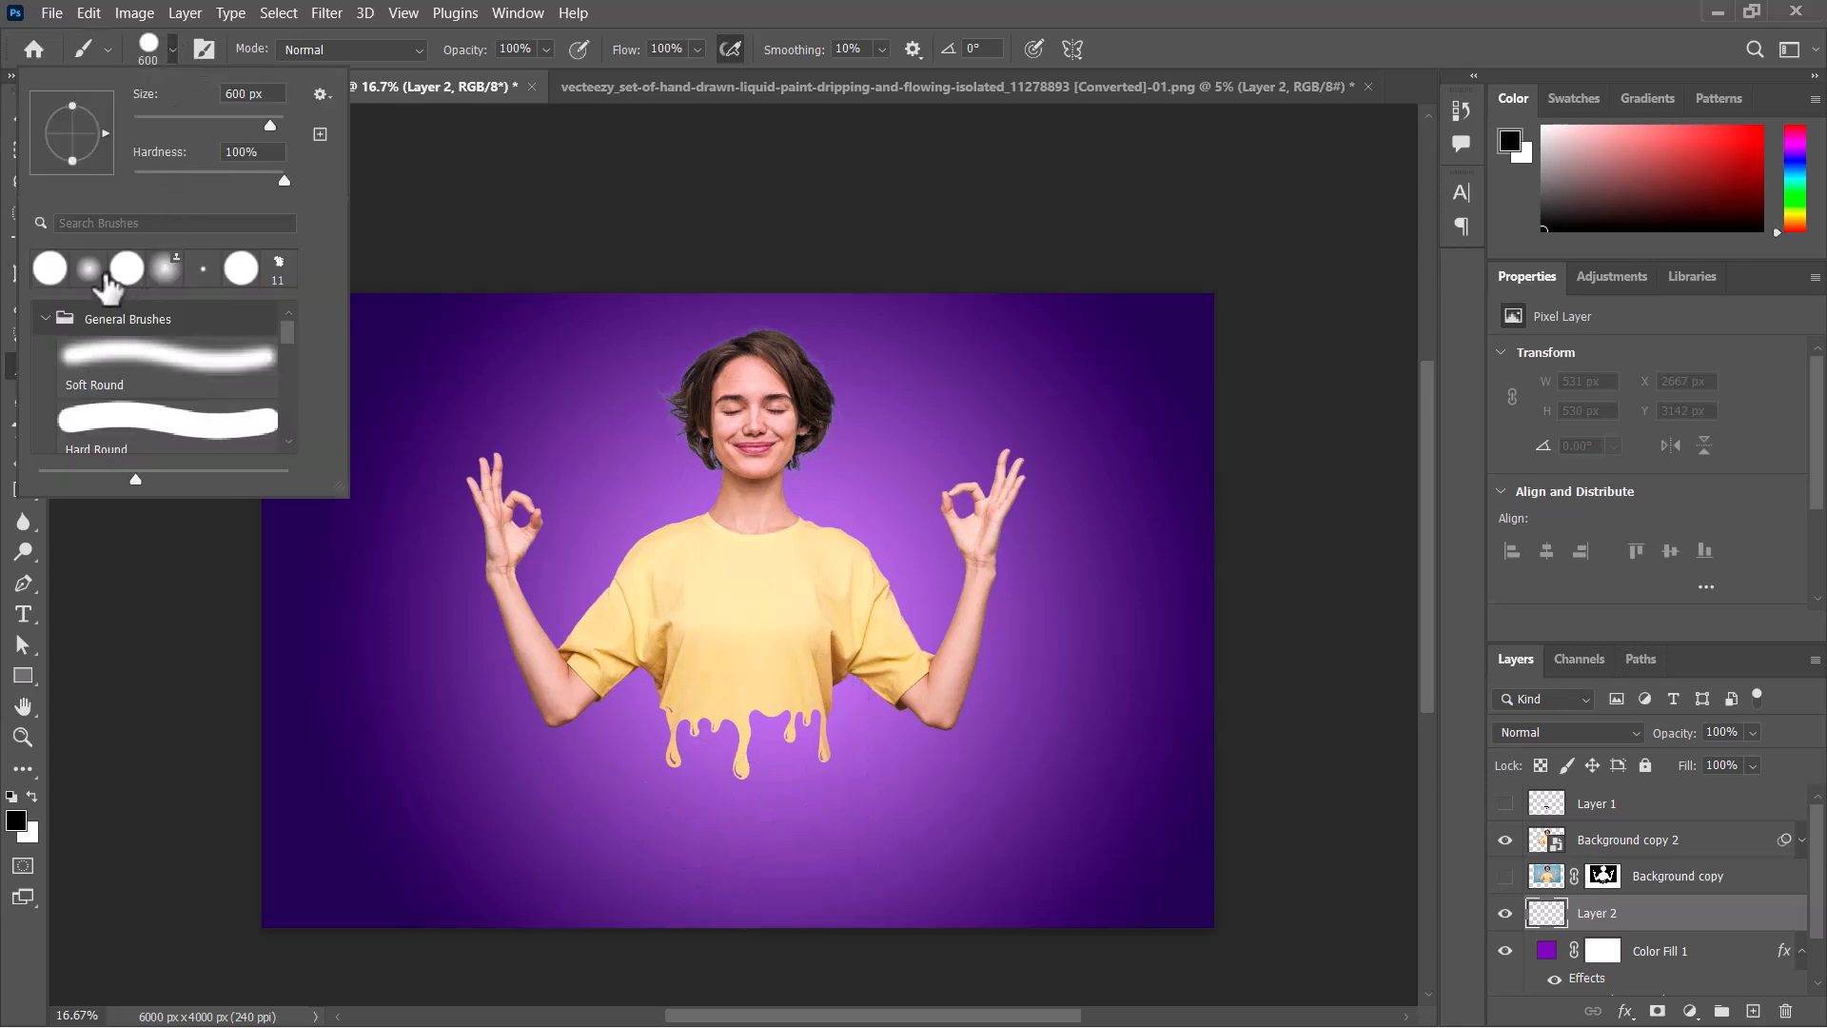
{"action": "left_click", "coordinate": [50, 268]}
{"action": "left_click", "coordinate": [173, 50]}
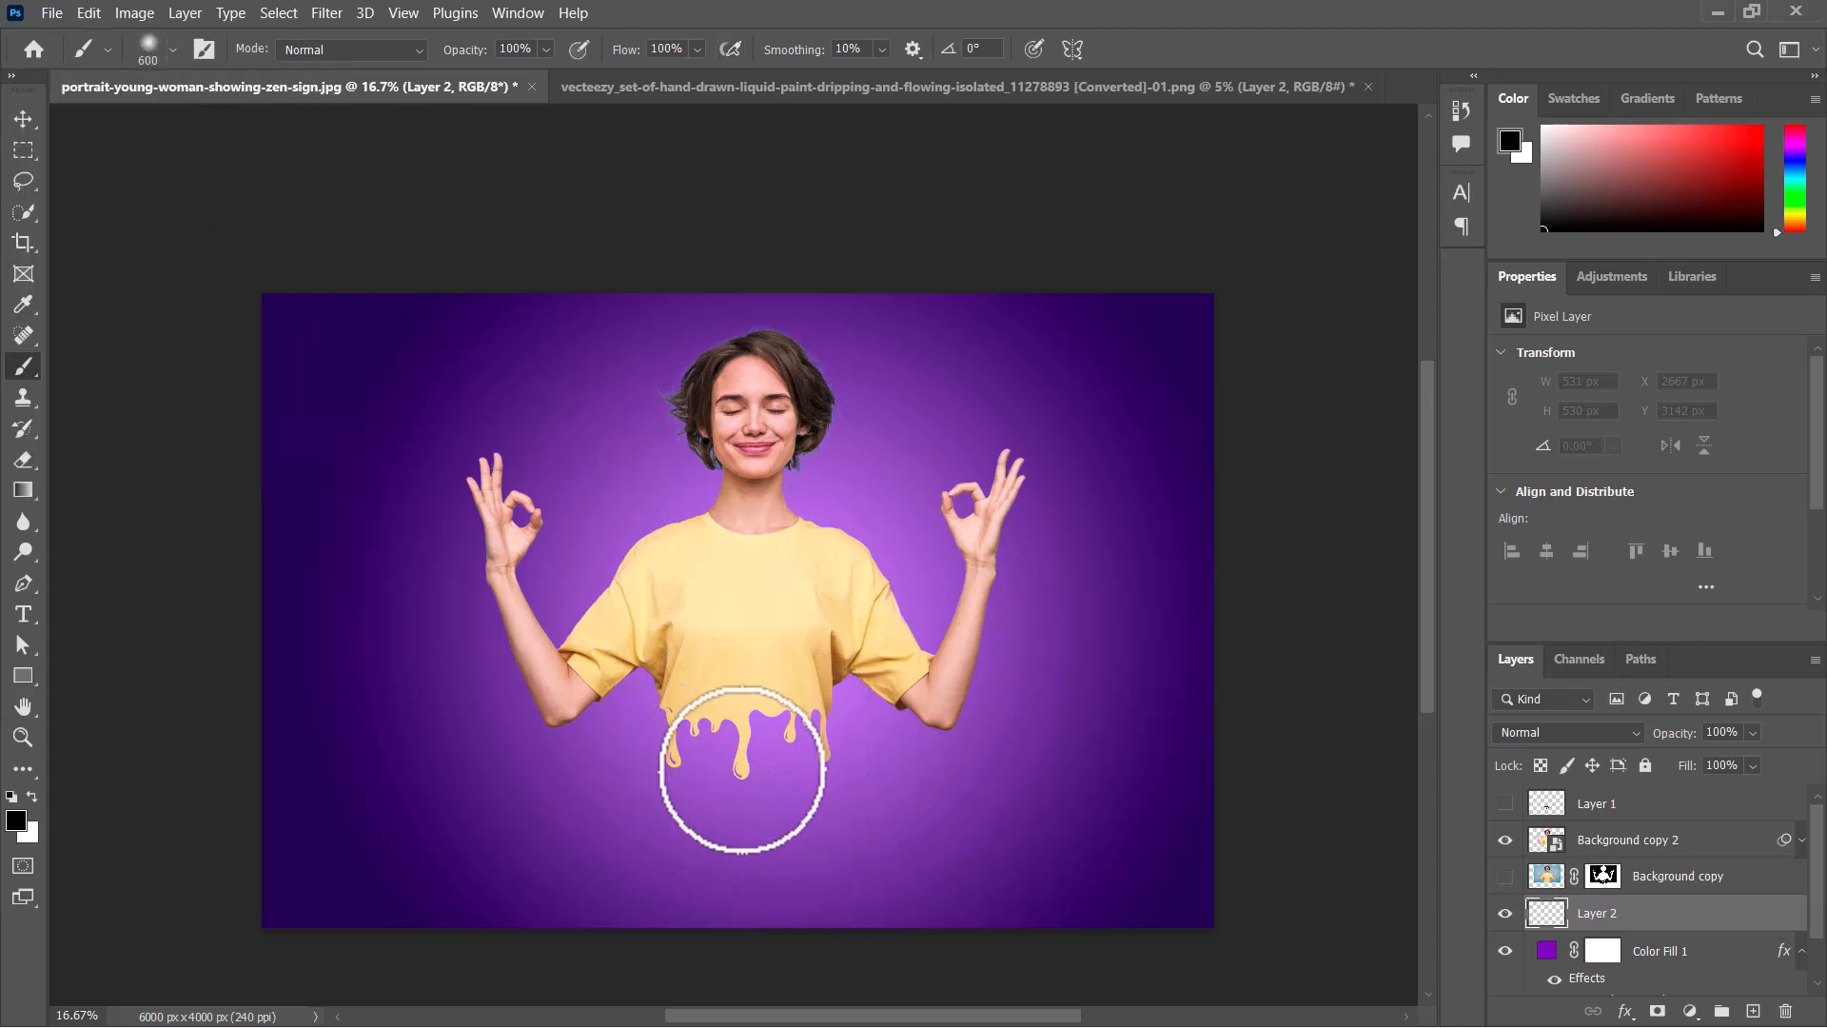
{"action": "left_click", "coordinate": [735, 839]}
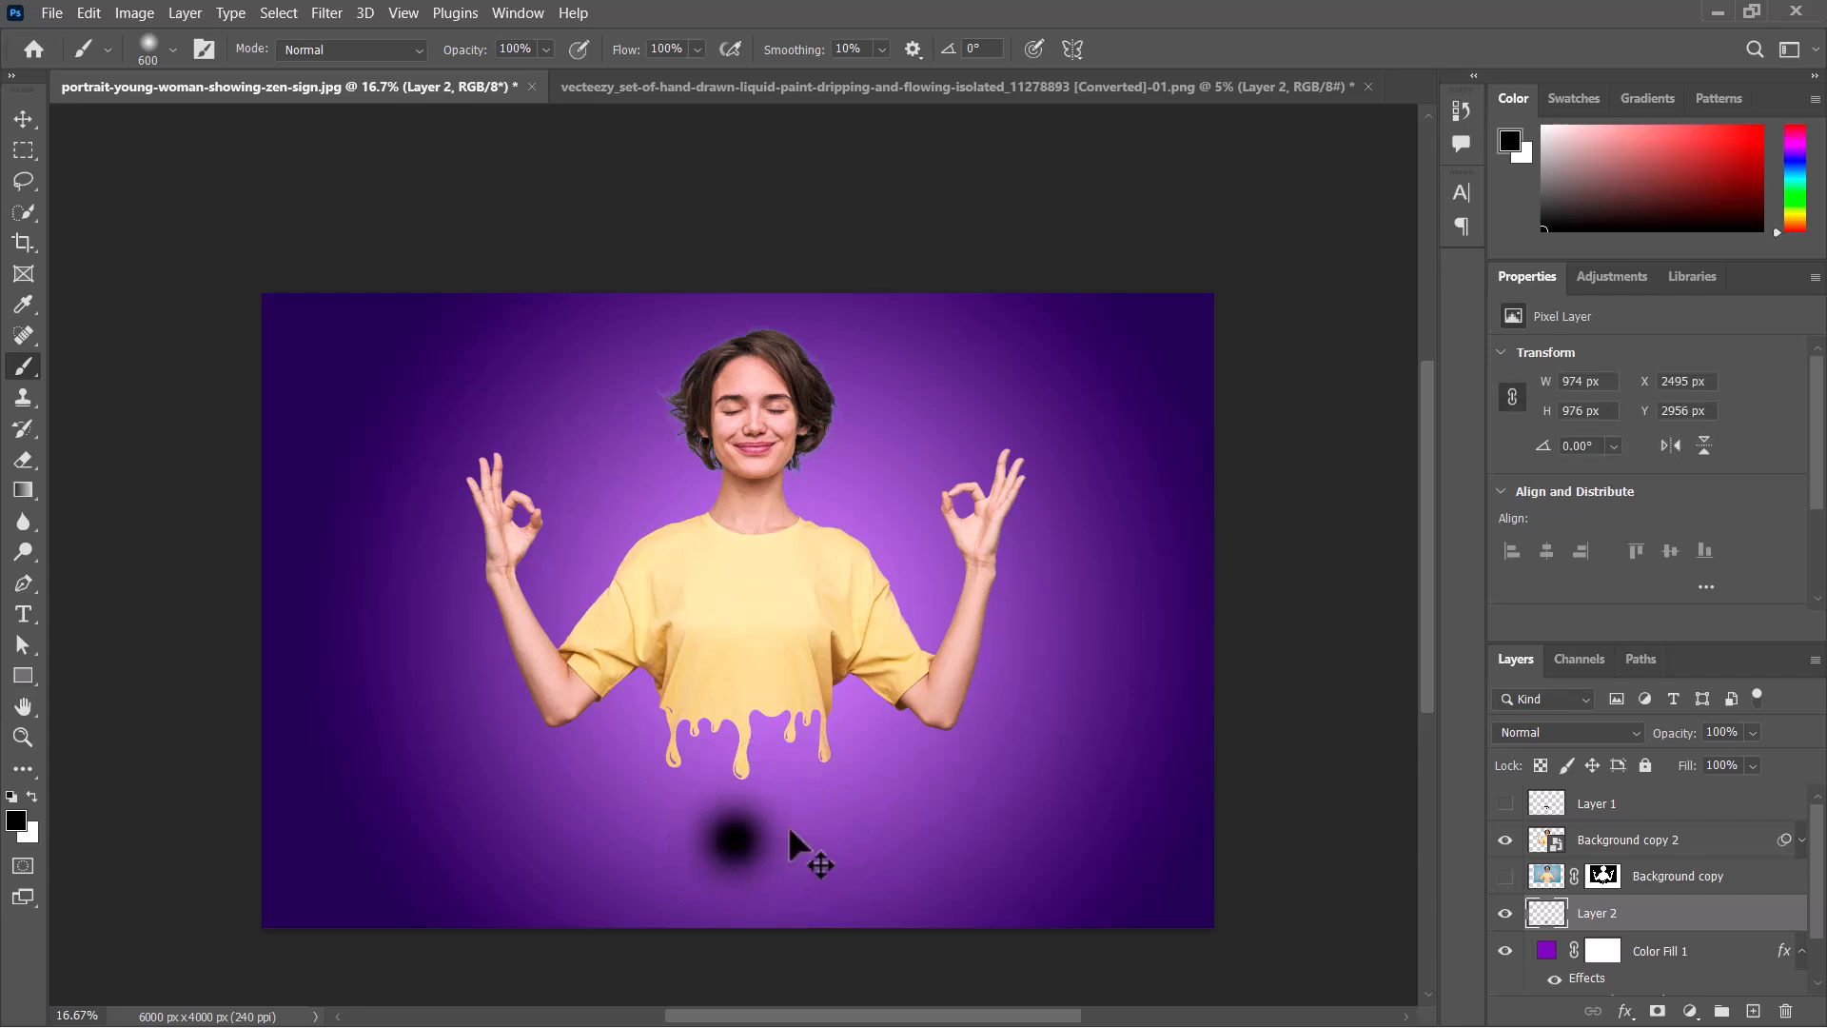
- Transform the black dab into a wide, flat shadow about 4136 by 427 px, centered beneath the woman near the canvas bottom
{"action": "key", "text": "ctrl+t"}
{"action": "left_click_drag", "start_coordinate": [812, 840], "coordinate": [1403, 807]}
{"action": "left_click_drag", "start_coordinate": [1035, 763], "coordinate": [1033, 835]}
{"action": "left_click_drag", "start_coordinate": [1104, 889], "coordinate": [797, 851]}
{"action": "left_click_drag", "start_coordinate": [1123, 820], "coordinate": [984, 835]}
{"action": "left_click_drag", "start_coordinate": [711, 881], "coordinate": [769, 881]}
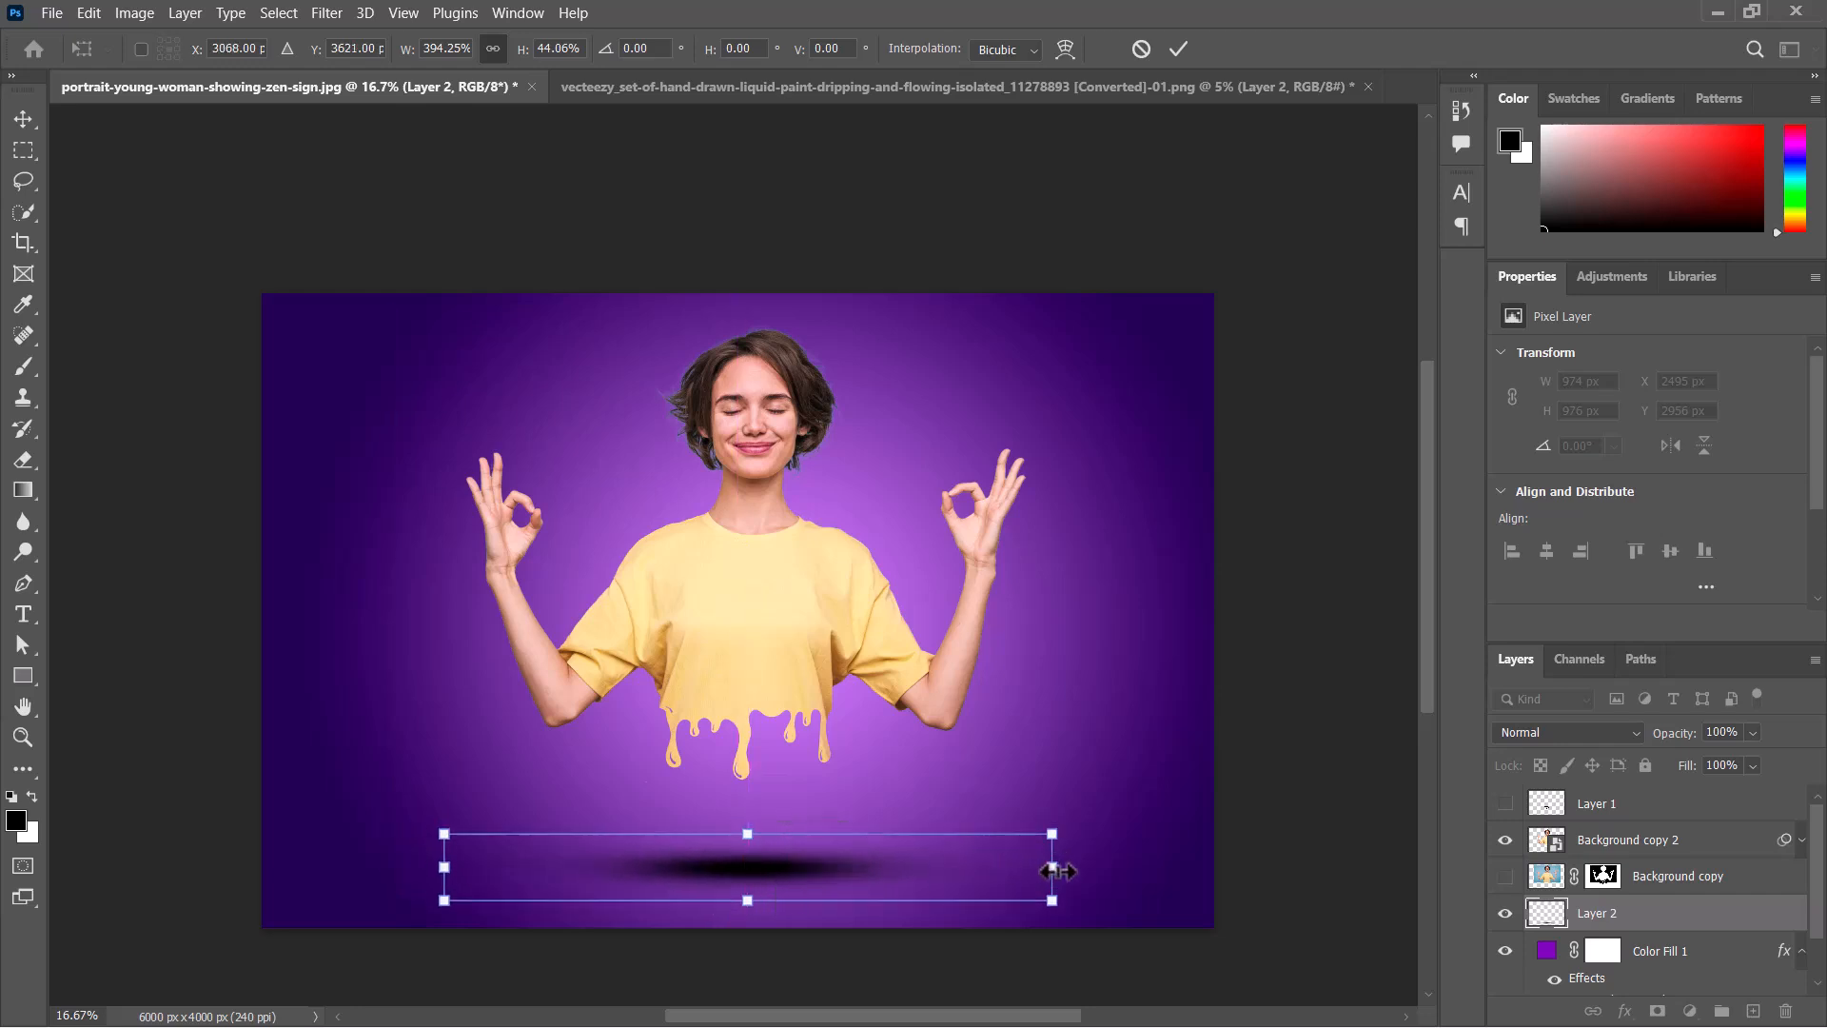
{"action": "left_click_drag", "start_coordinate": [1051, 867], "coordinate": [1102, 867]}
{"action": "left_click_drag", "start_coordinate": [883, 874], "coordinate": [858, 876]}
{"action": "left_click", "coordinate": [1180, 49]}
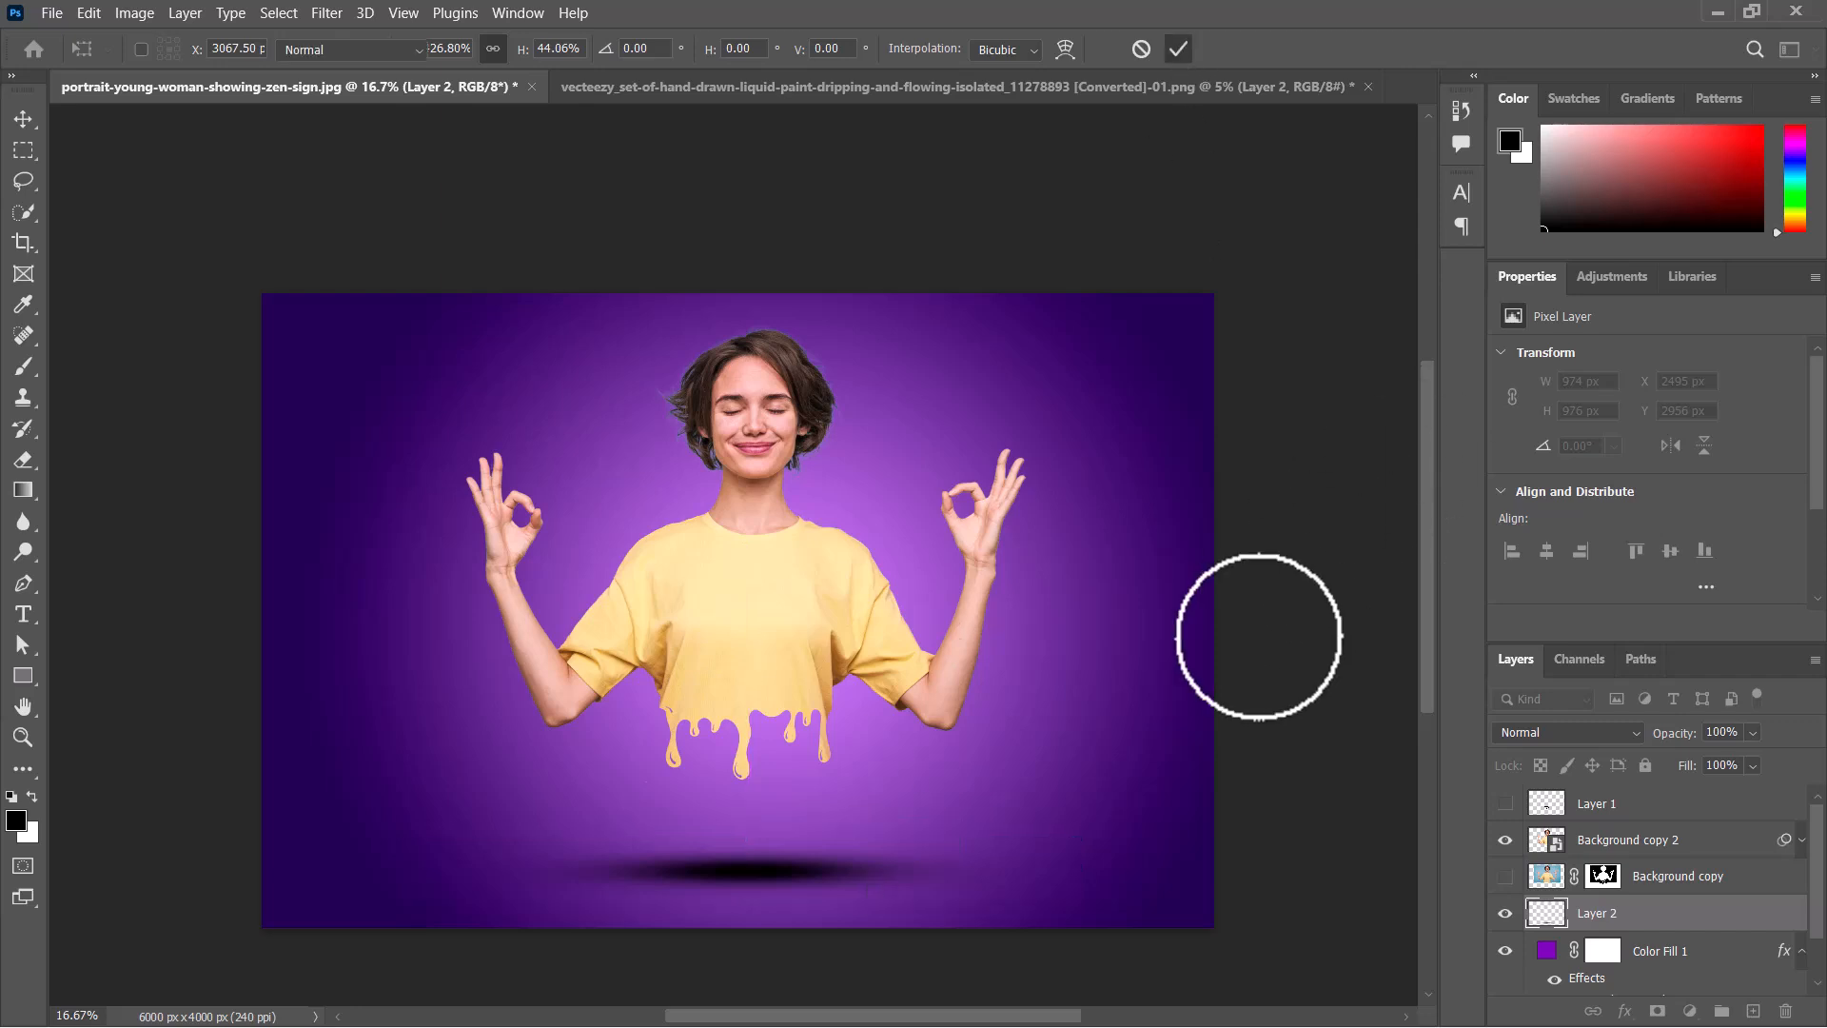
- Lower the shadow layer's opacity to 57% and move Layer 1, Background copy 2 and Background copy together slightly down toward the shadow
{"action": "left_click", "coordinate": [24, 116]}
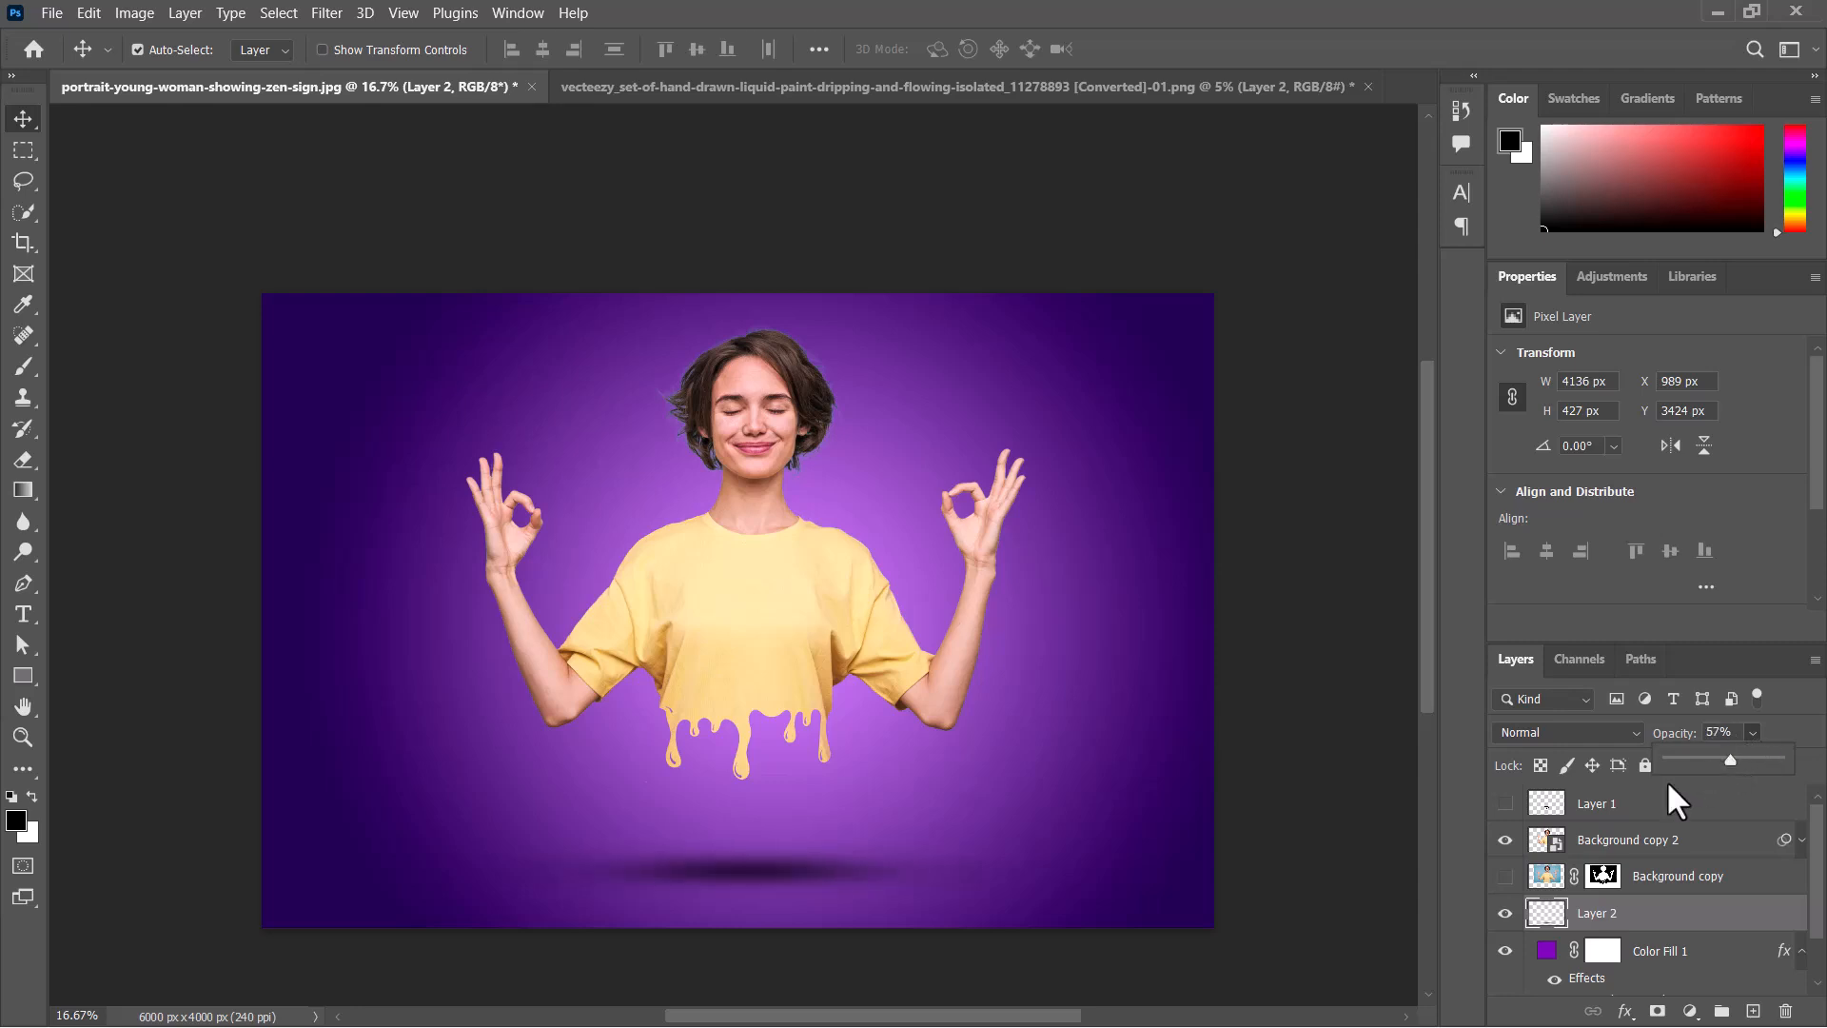
{"action": "left_click", "coordinate": [1664, 843]}
{"action": "left_click", "coordinate": [1674, 877], "text": "shift"}
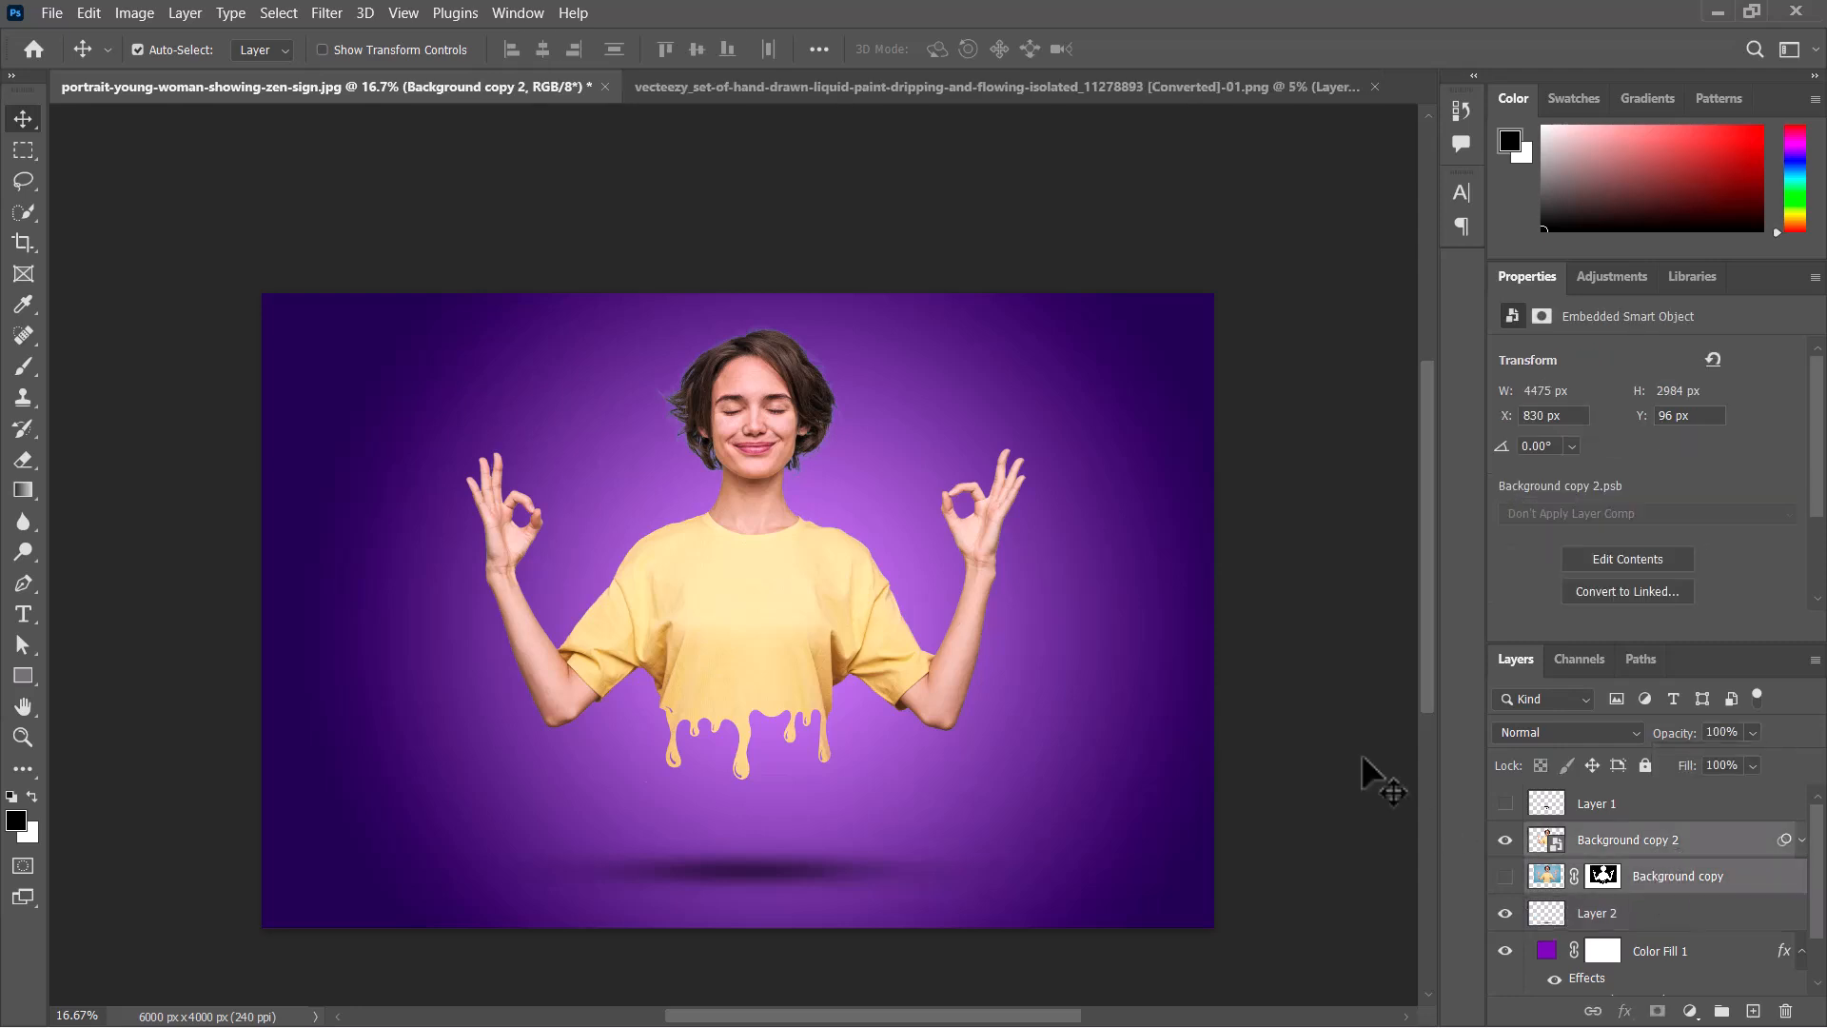
{"action": "left_click", "coordinate": [1632, 809], "text": "shift"}
{"action": "left_click_drag", "start_coordinate": [716, 605], "coordinate": [711, 630]}
{"action": "scroll", "coordinate": [1102, 420], "scroll_direction": "down", "scroll_amount": 1}
{"action": "left_click", "coordinate": [1037, 754]}
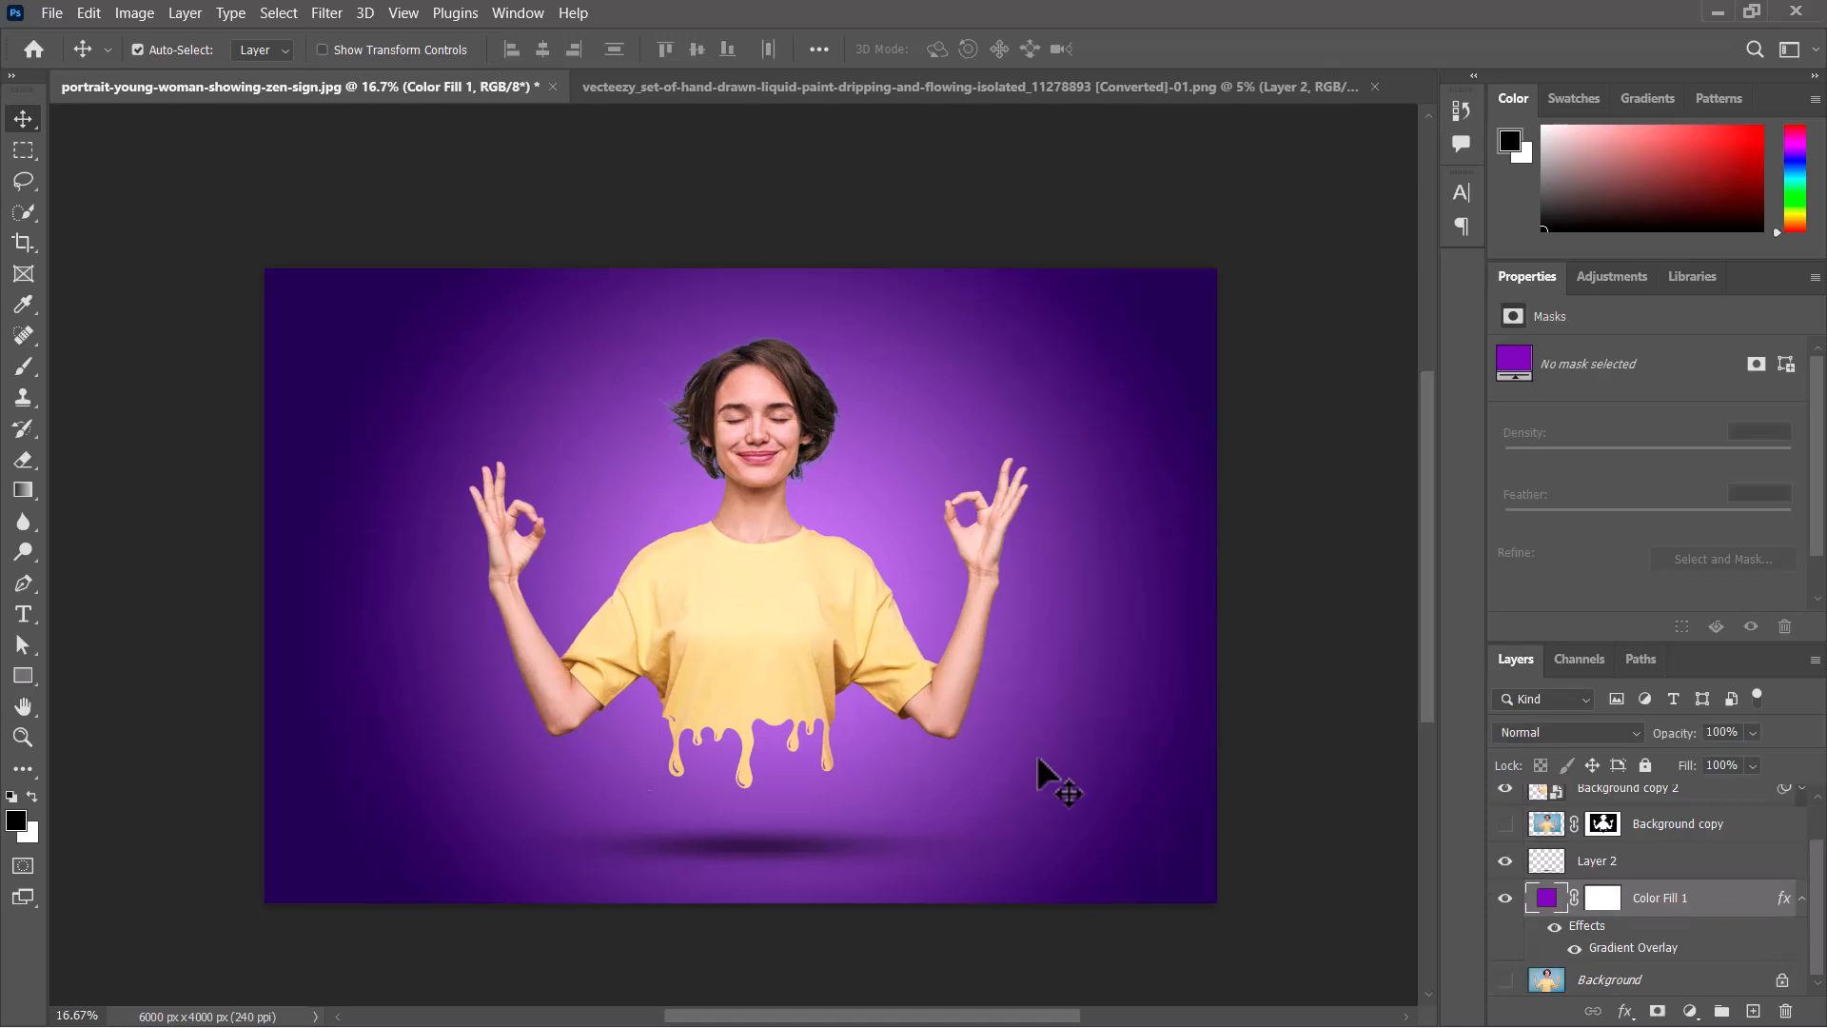